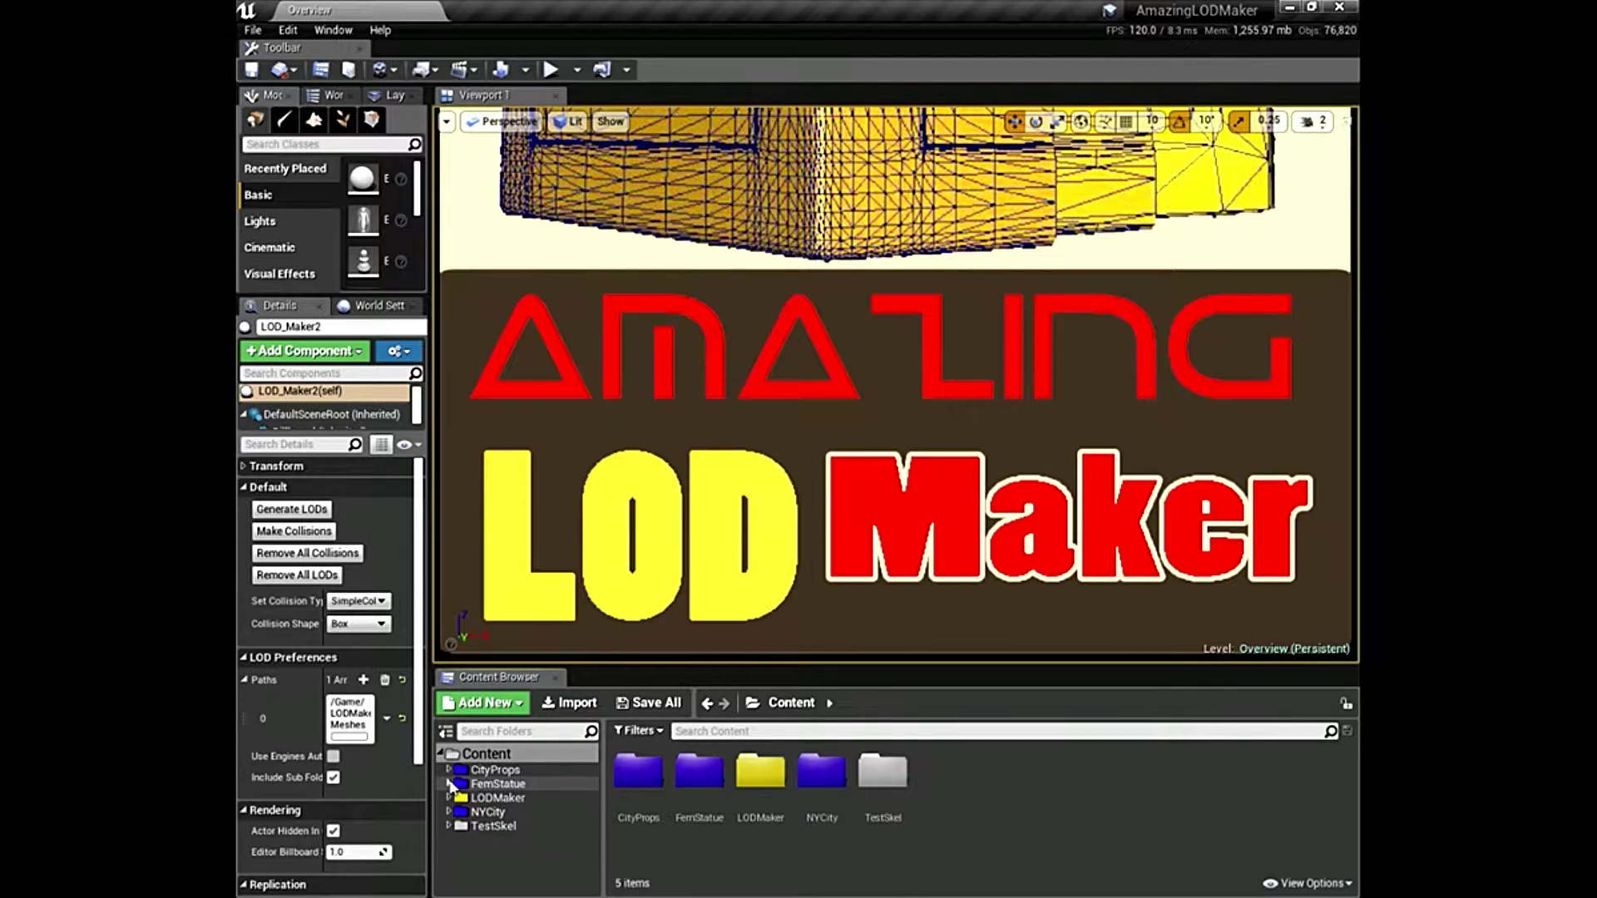
Select the four JerseyBarrier meshes in CityProps > JerseyBarries and bulk-edit them via Property Matrix.
left_click(450, 770)
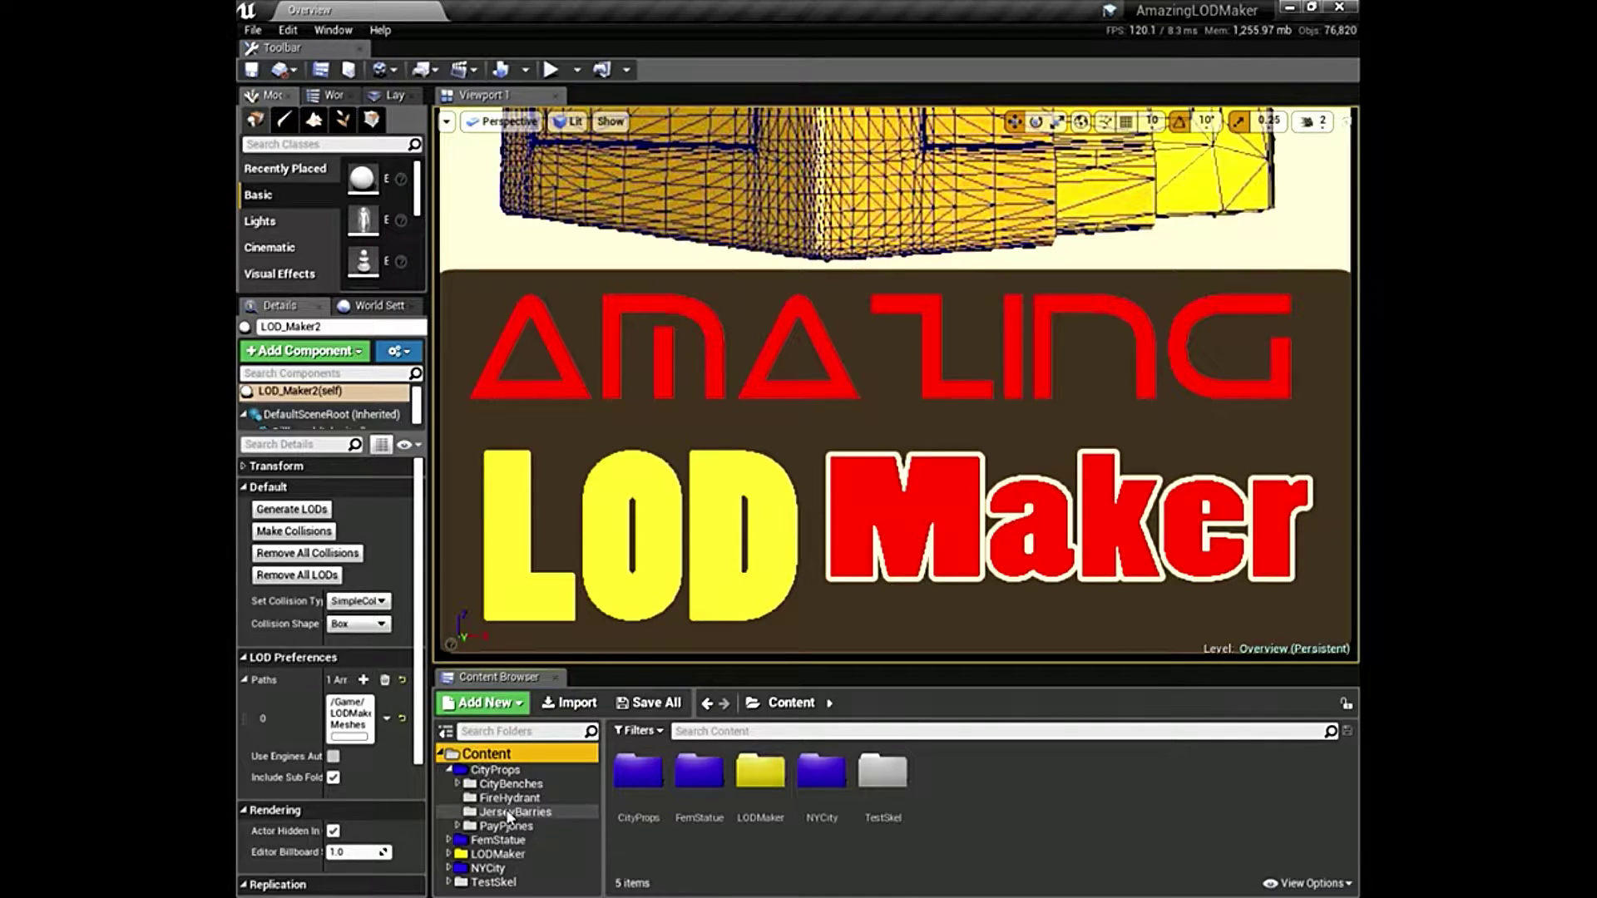
left_click(509, 813)
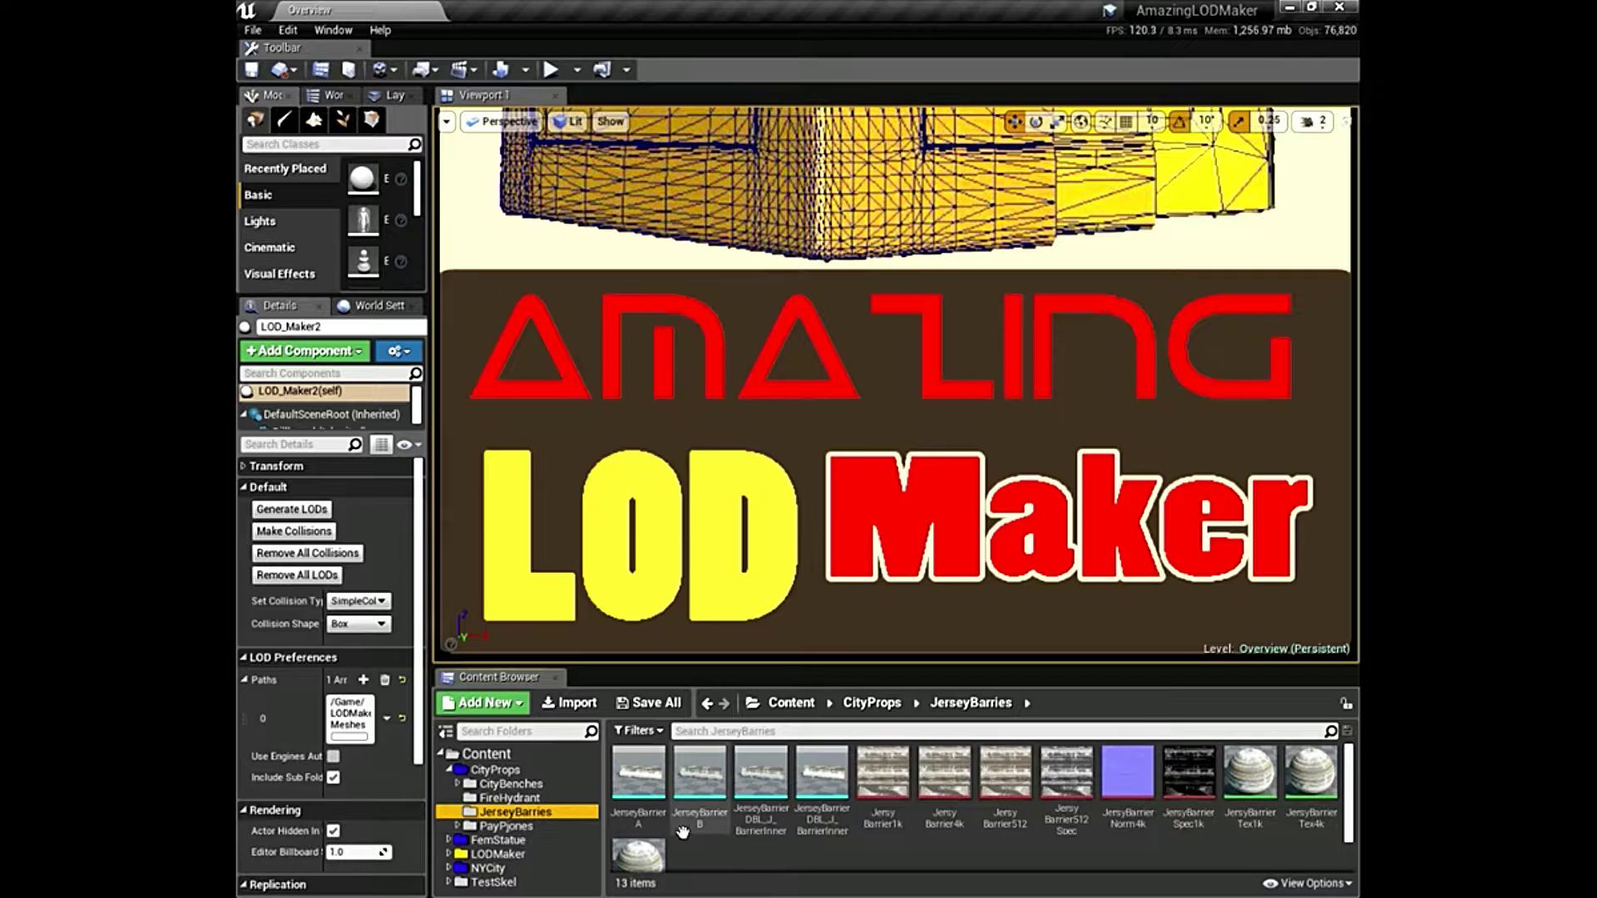
left_click(630, 788)
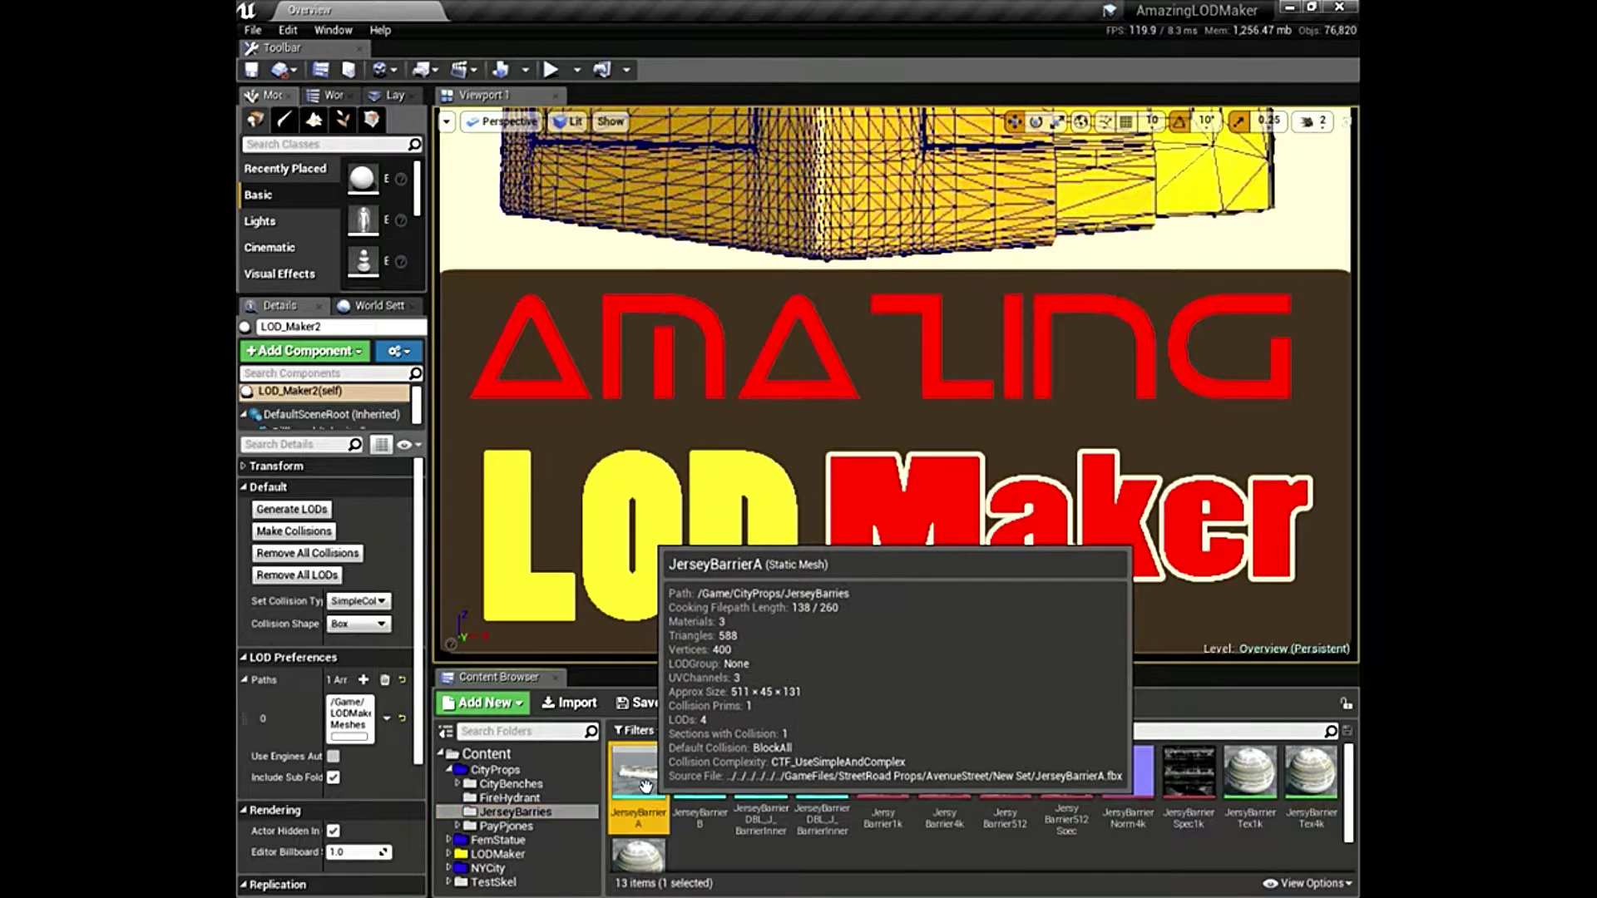
left_click(821, 778, "shift")
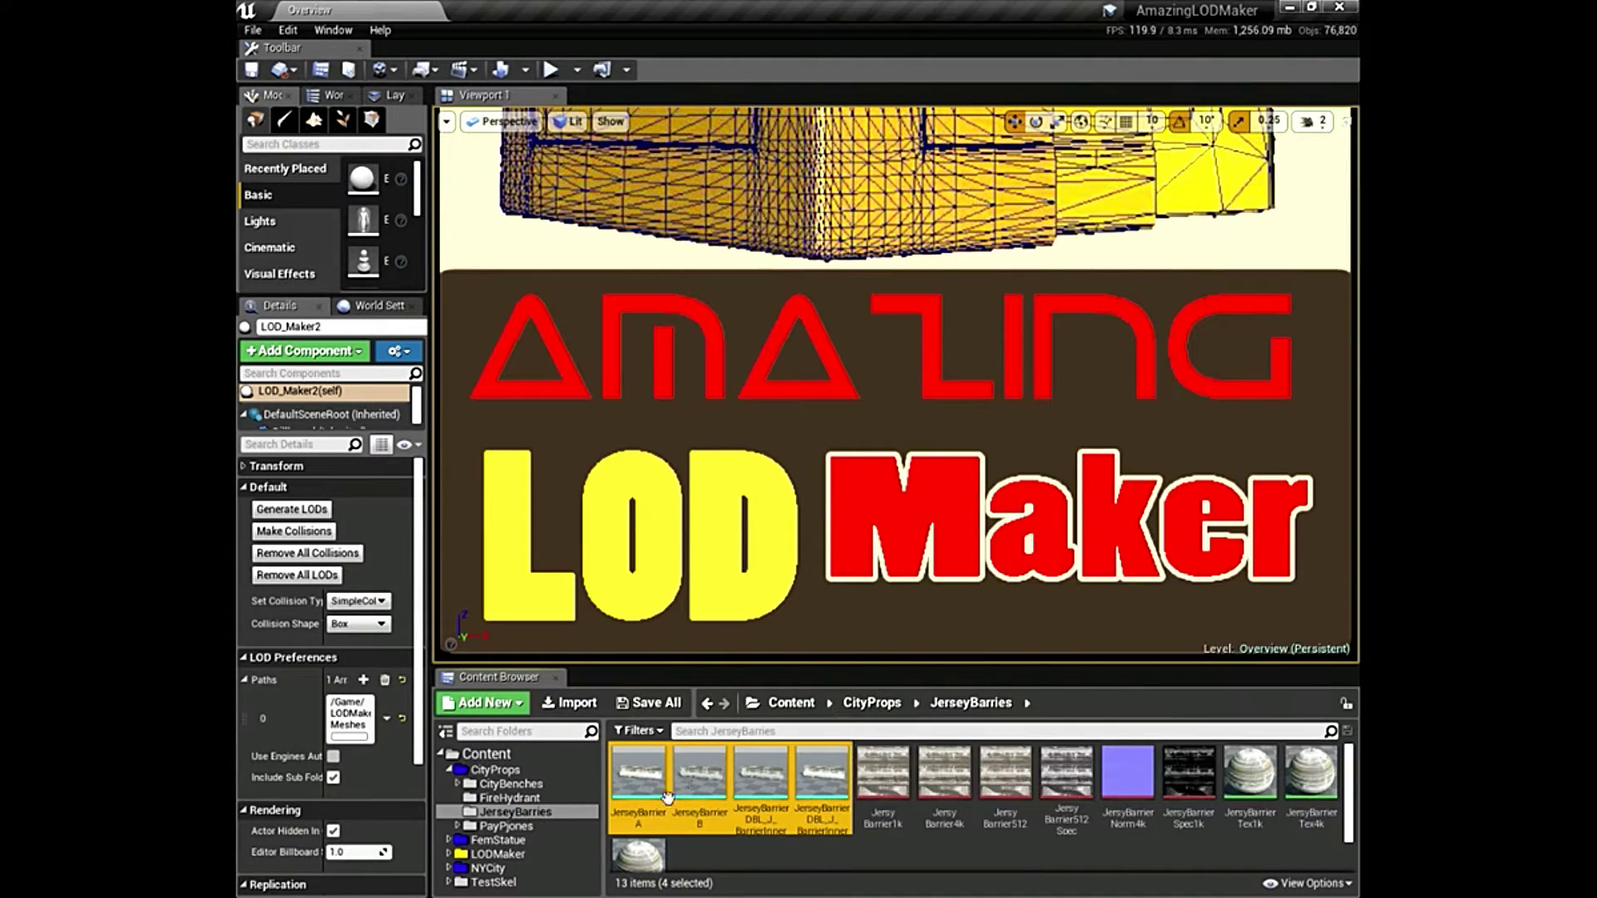
right_click(830, 775)
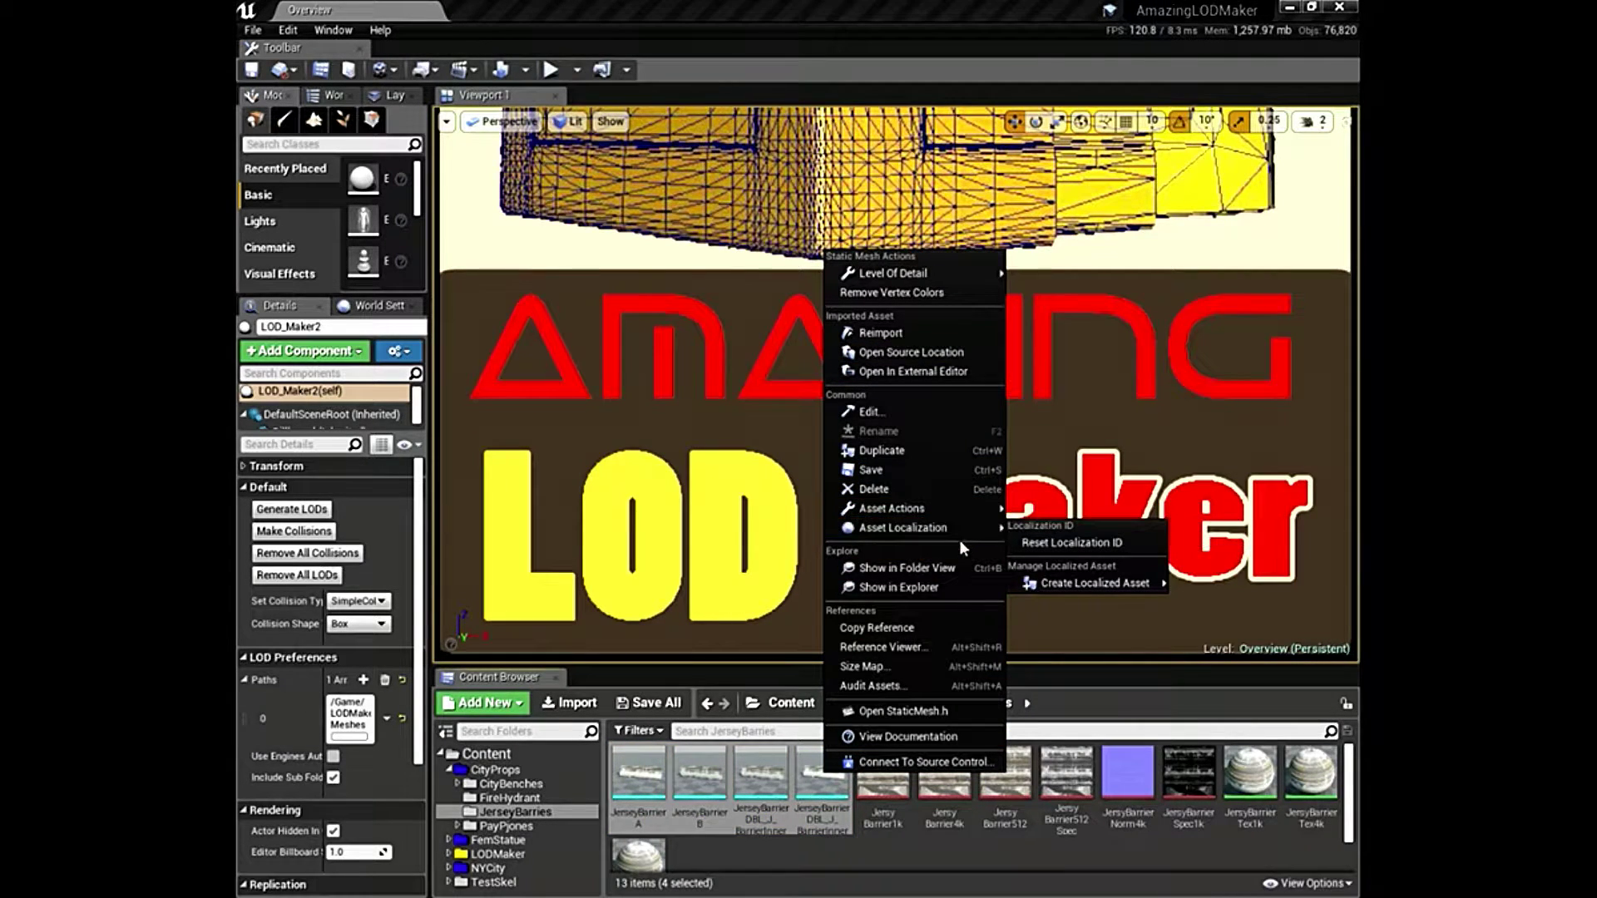
mouse_move(979, 515)
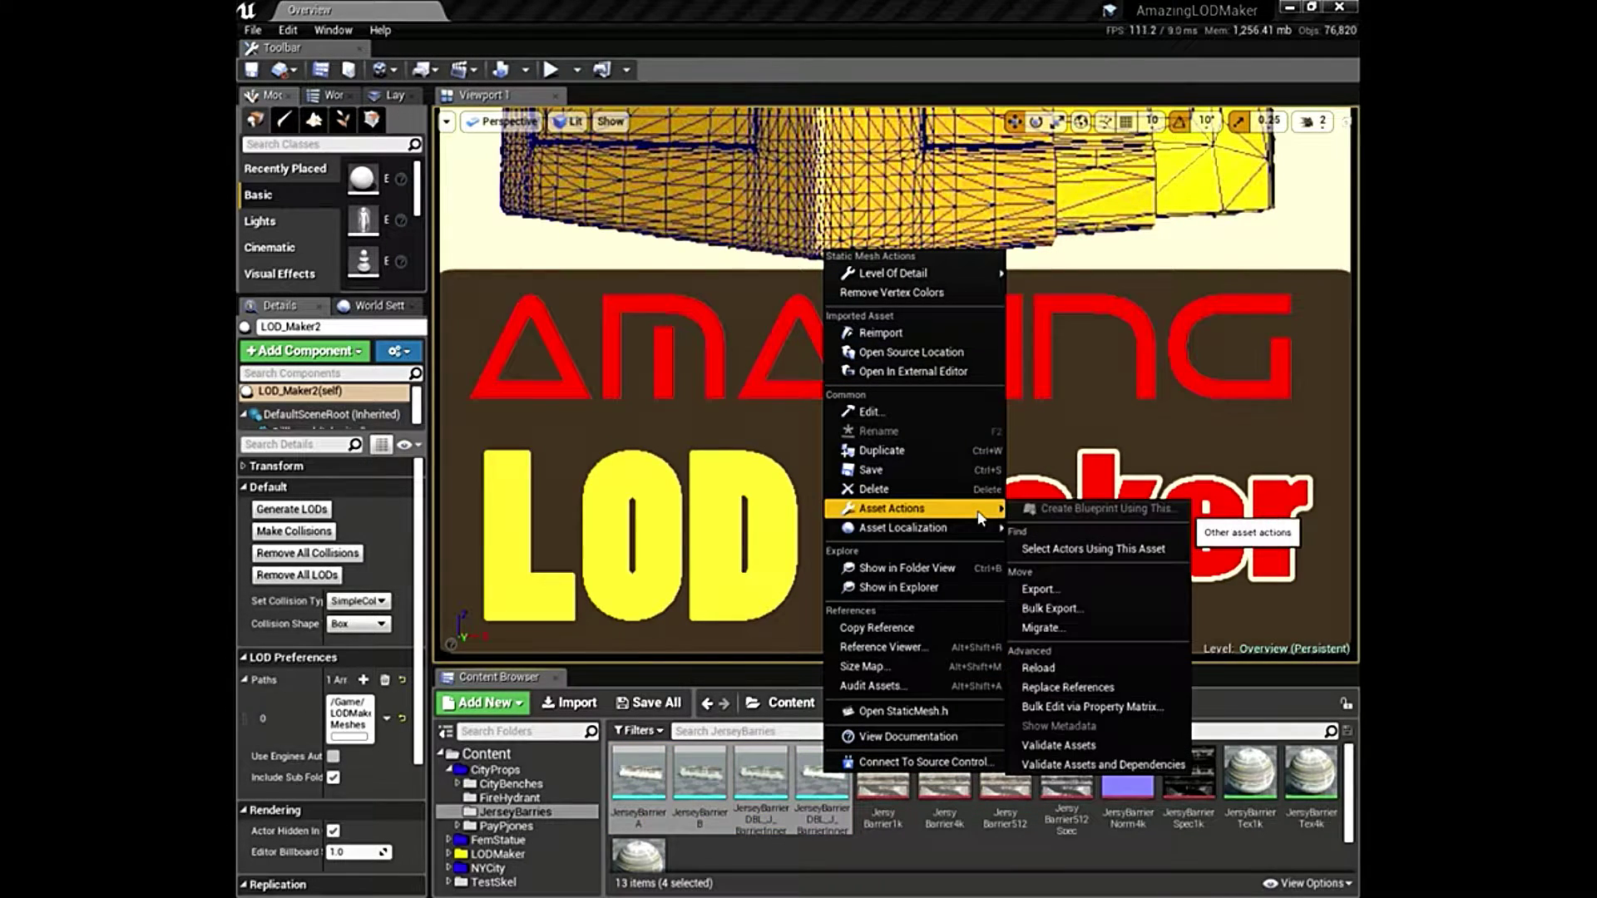
left_click(1071, 712)
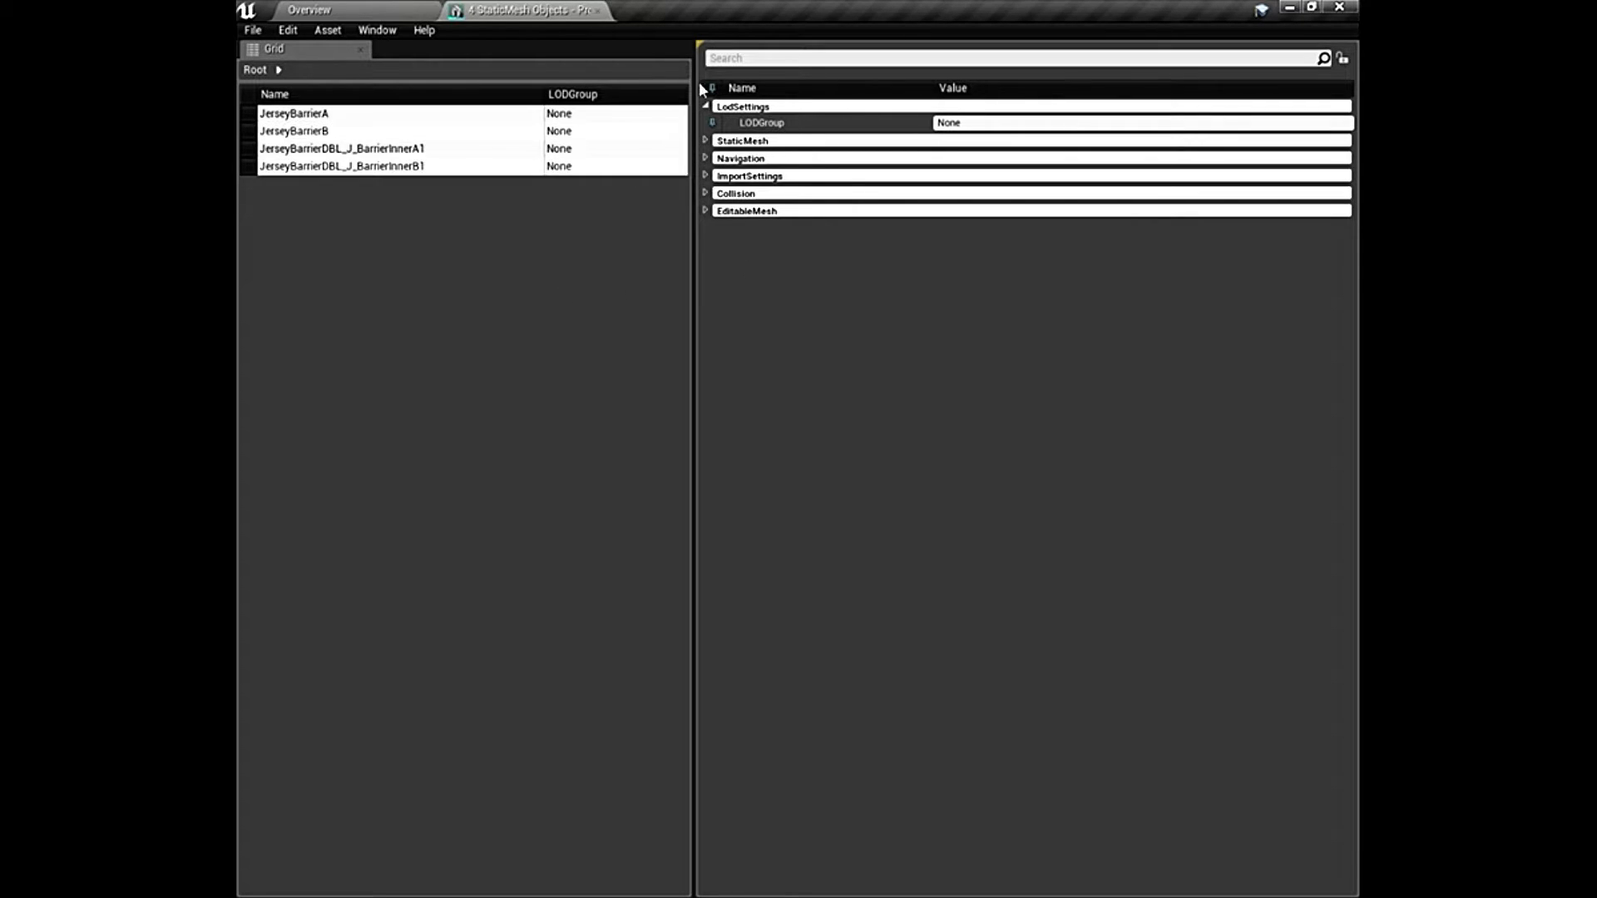
Close the '4 StaticMesh Objects' property matrix tab.
left_click(598, 10)
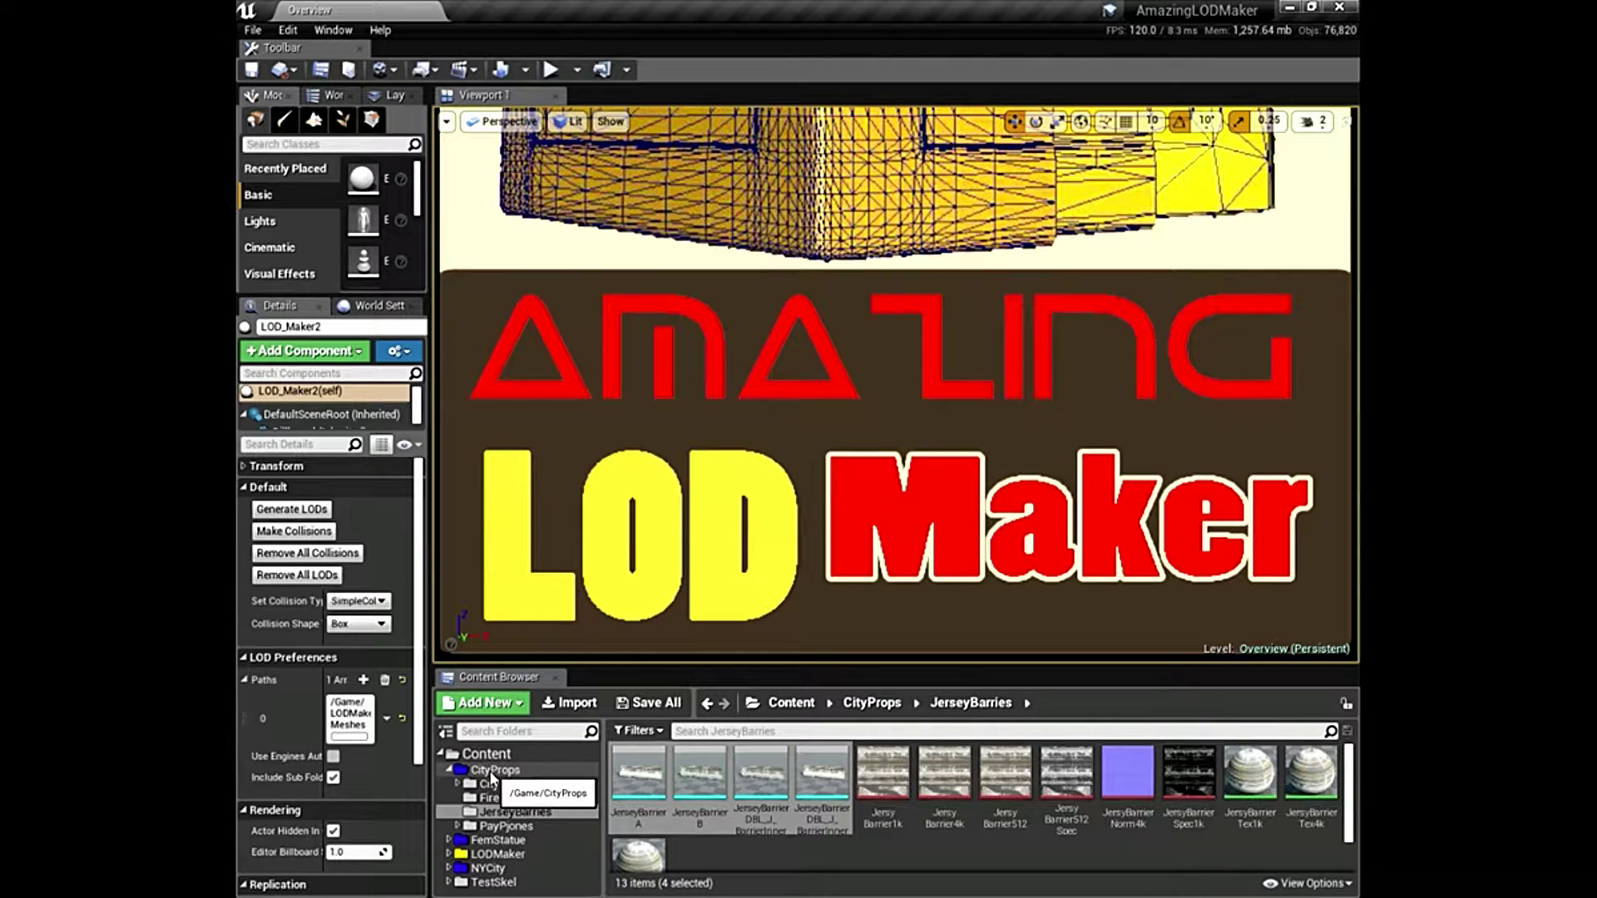
Select CityProps' subfolders, look inside FireHydrant, and return to CityProps.
left_click(491, 771)
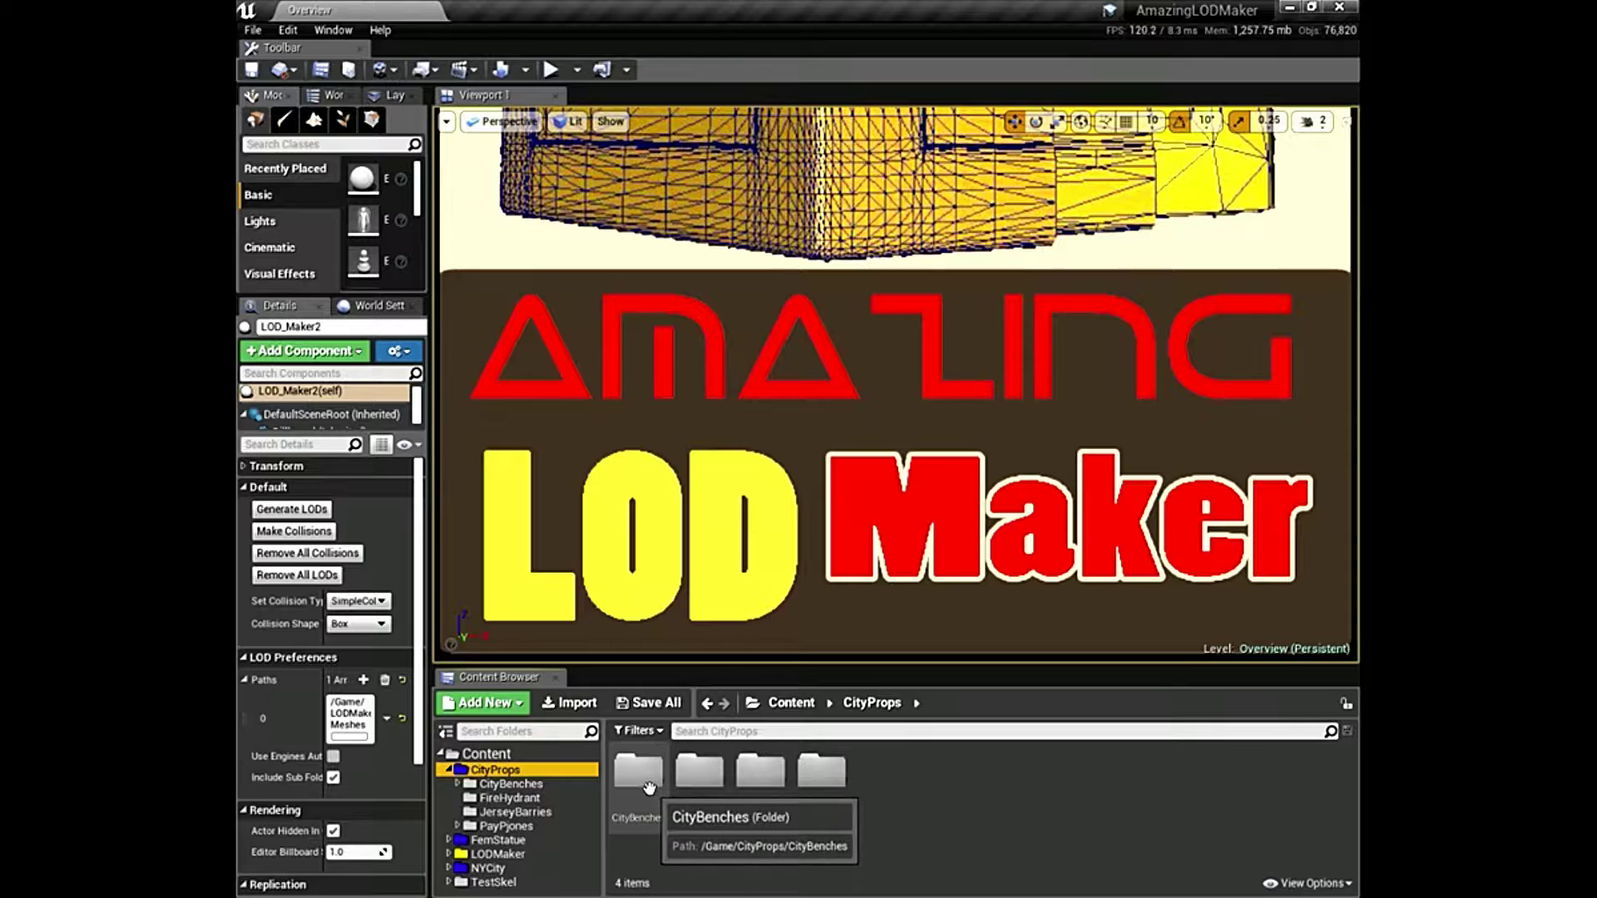
key("ctrl+a")
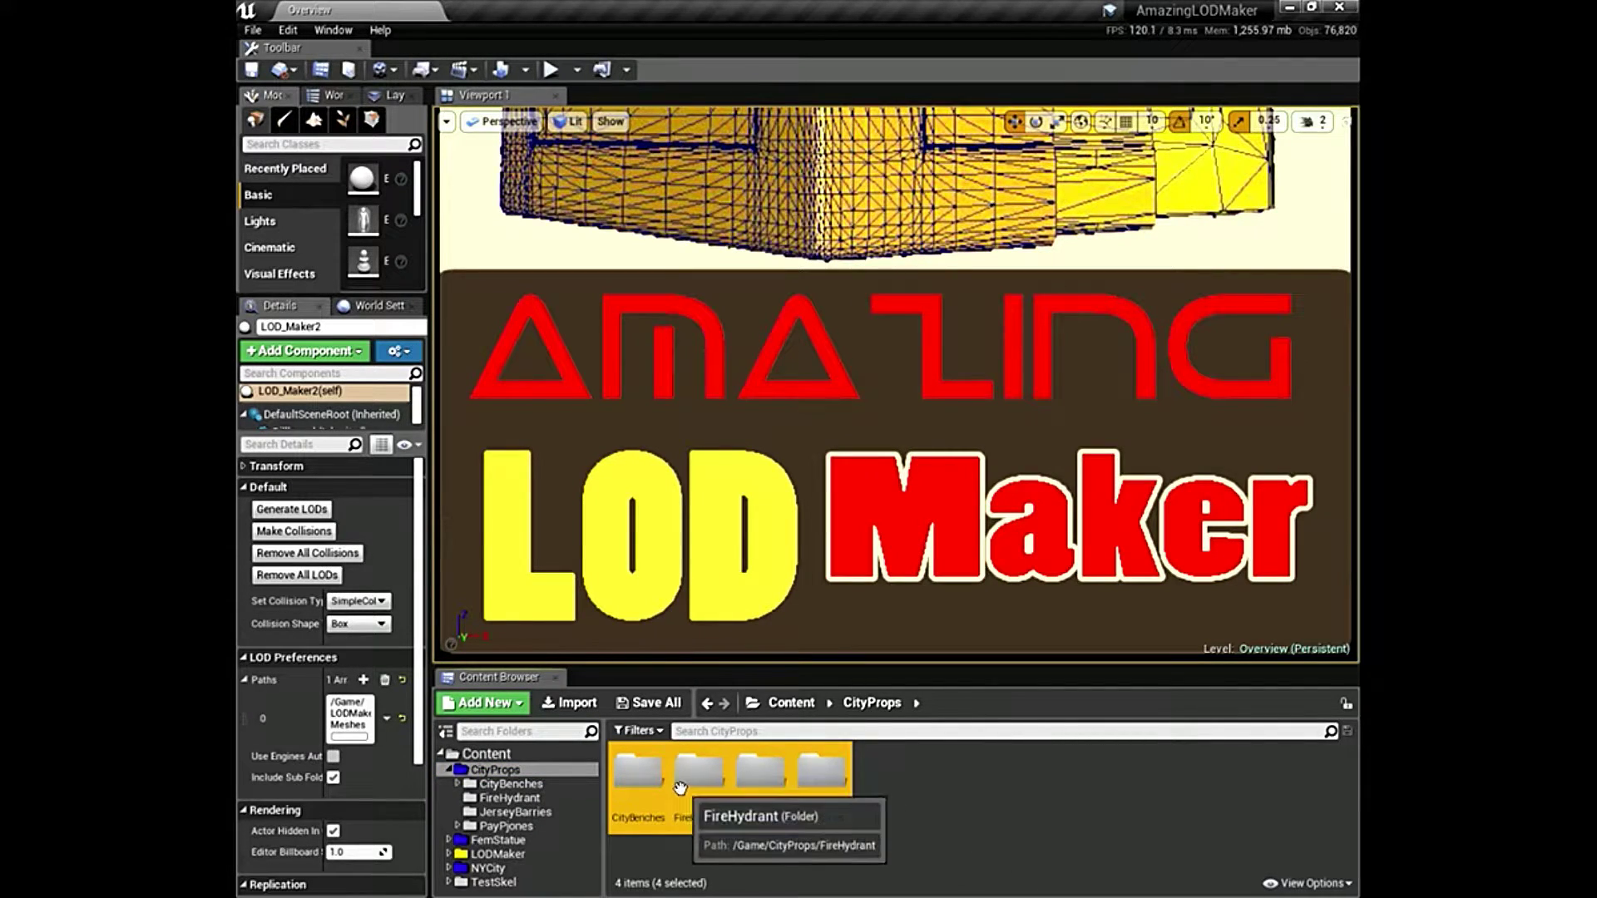
right_click(652, 770)
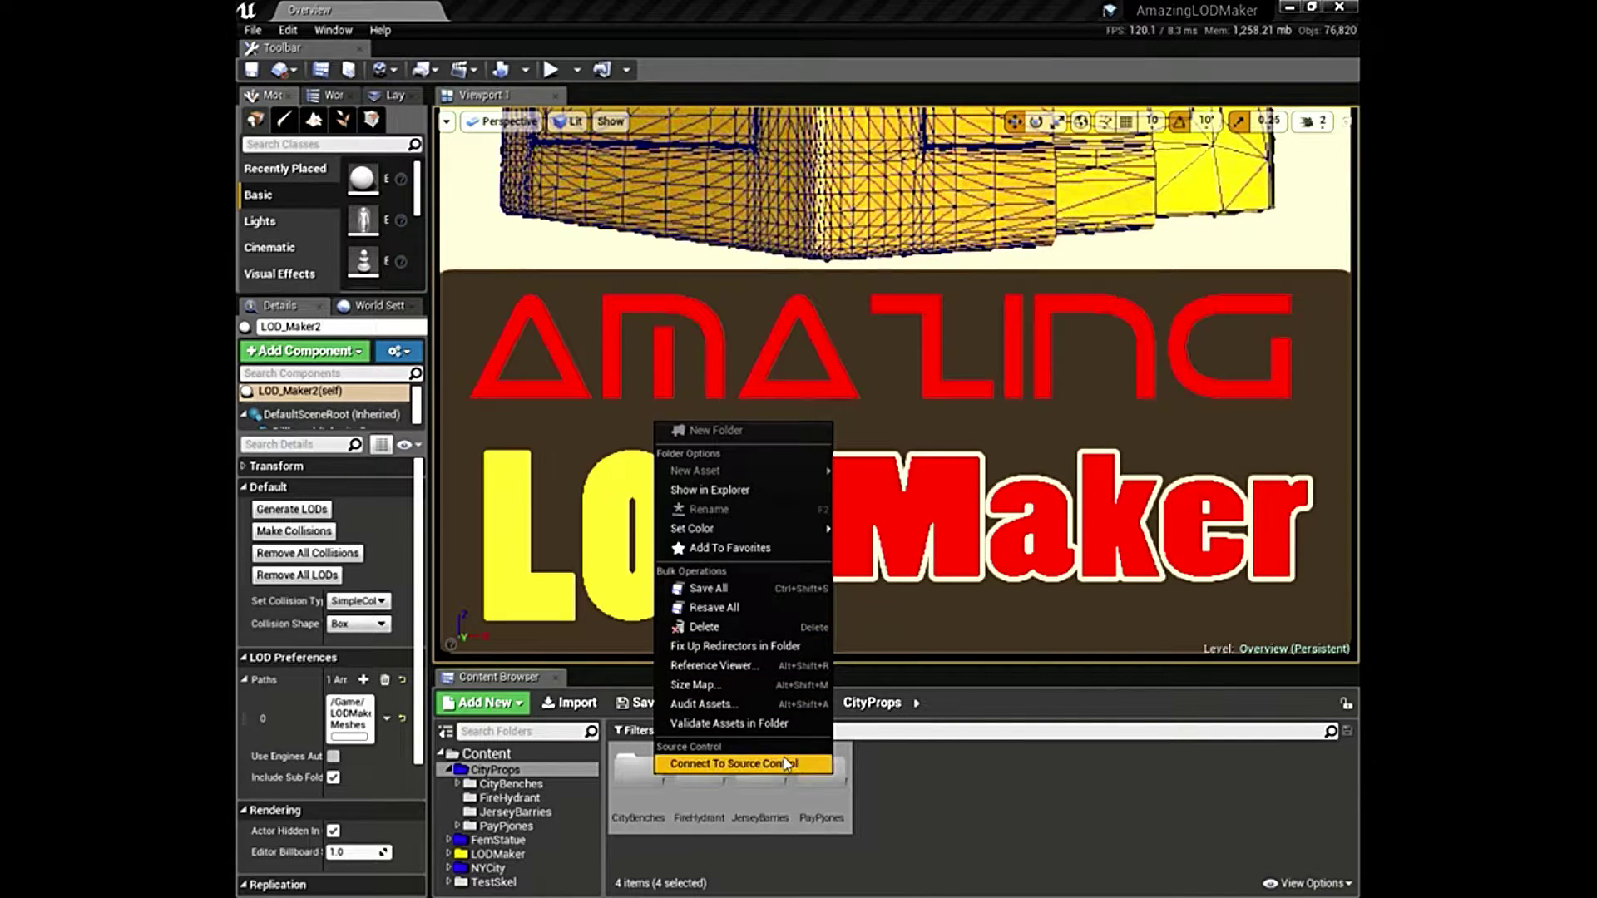
left_click(941, 816)
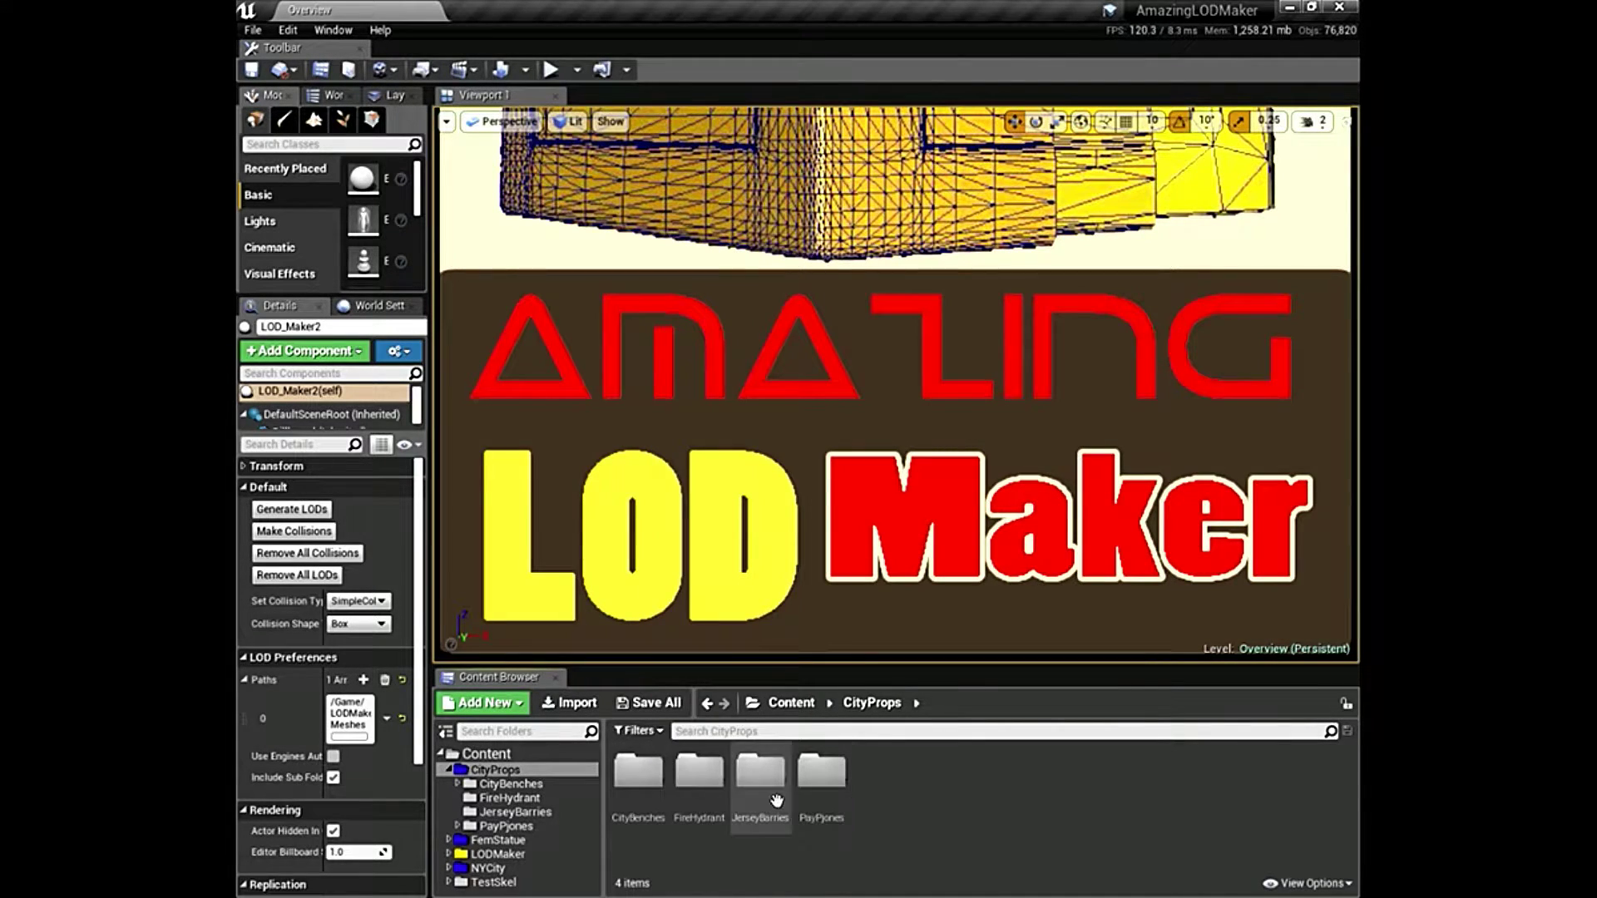
double_click(694, 770)
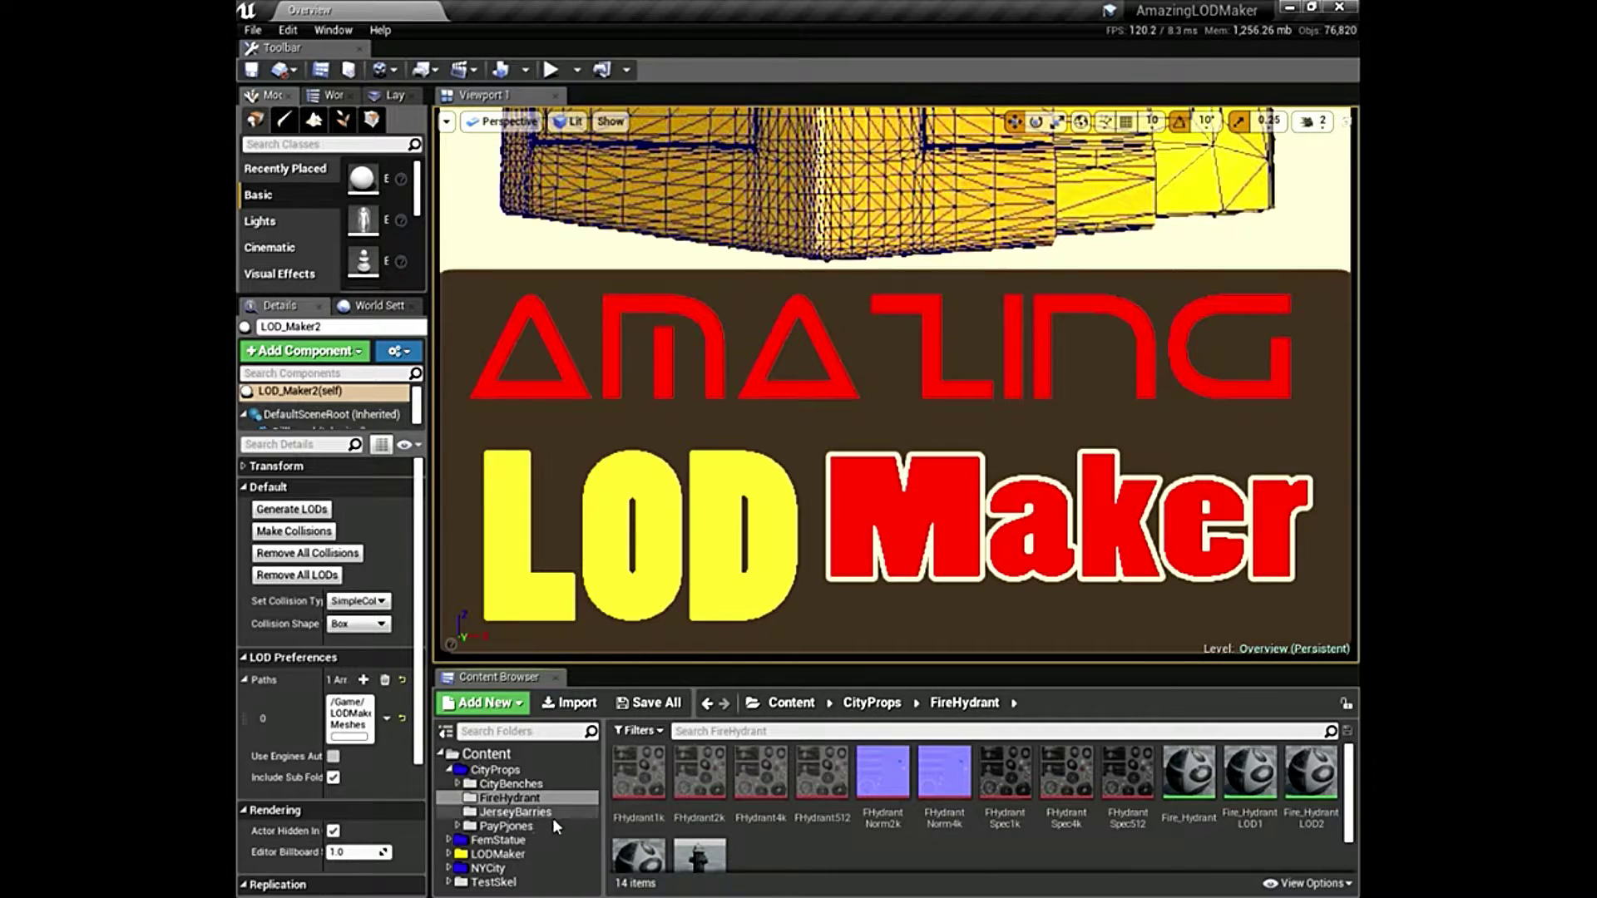
left_click(495, 770)
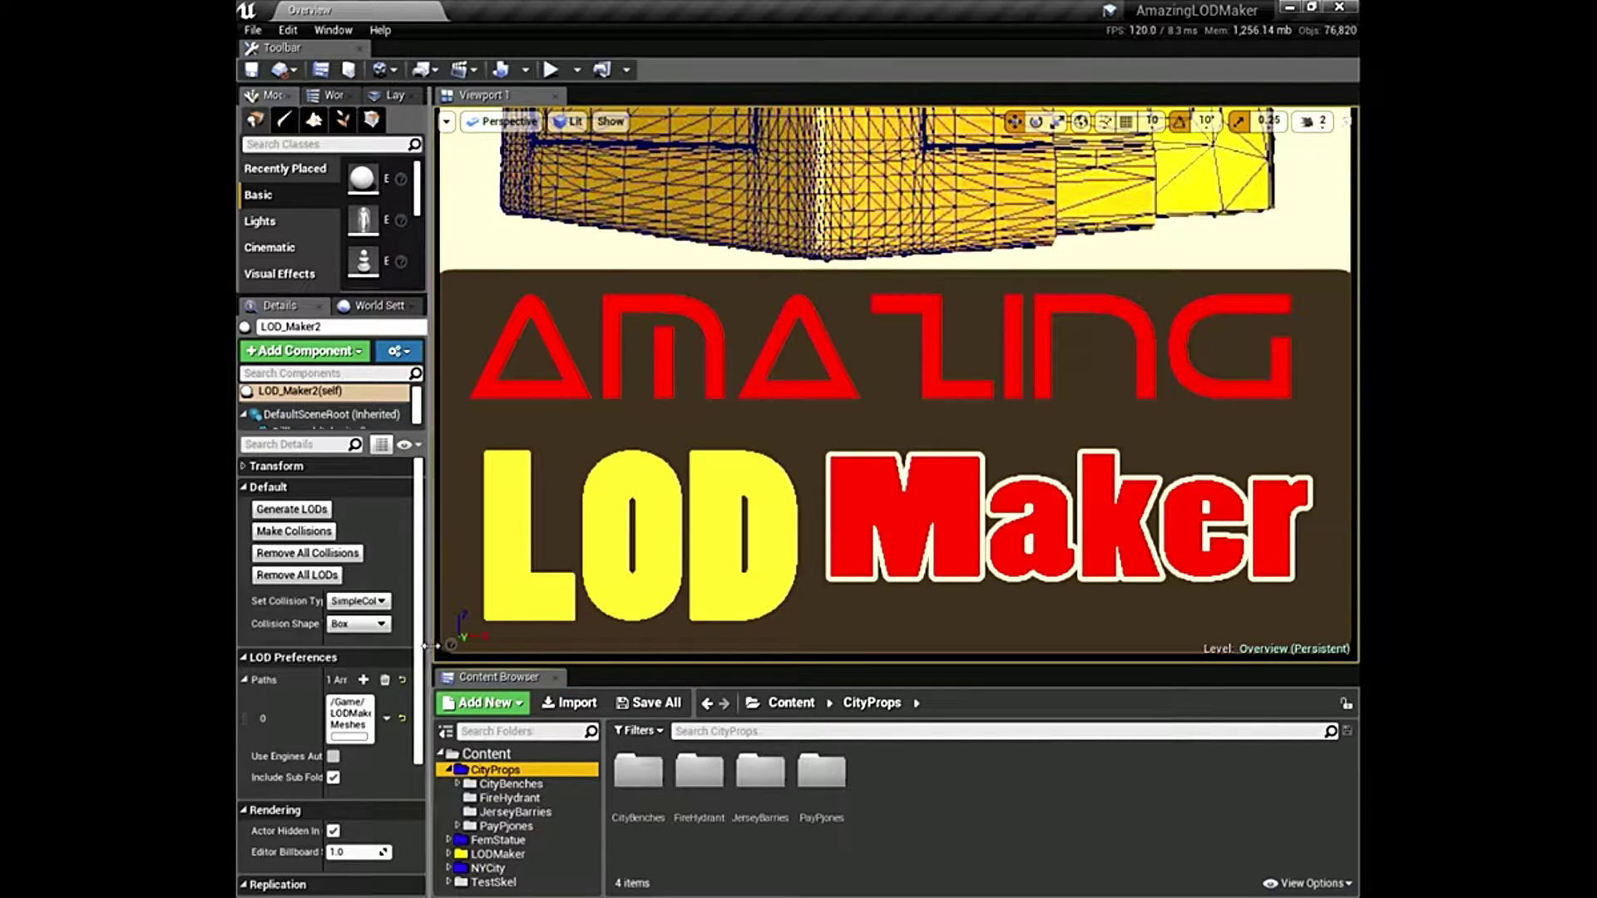
Widen the left panel and browse LODMaker > Meshes, then return to the top-level Content folders.
left_click_drag(430, 675, 601, 654)
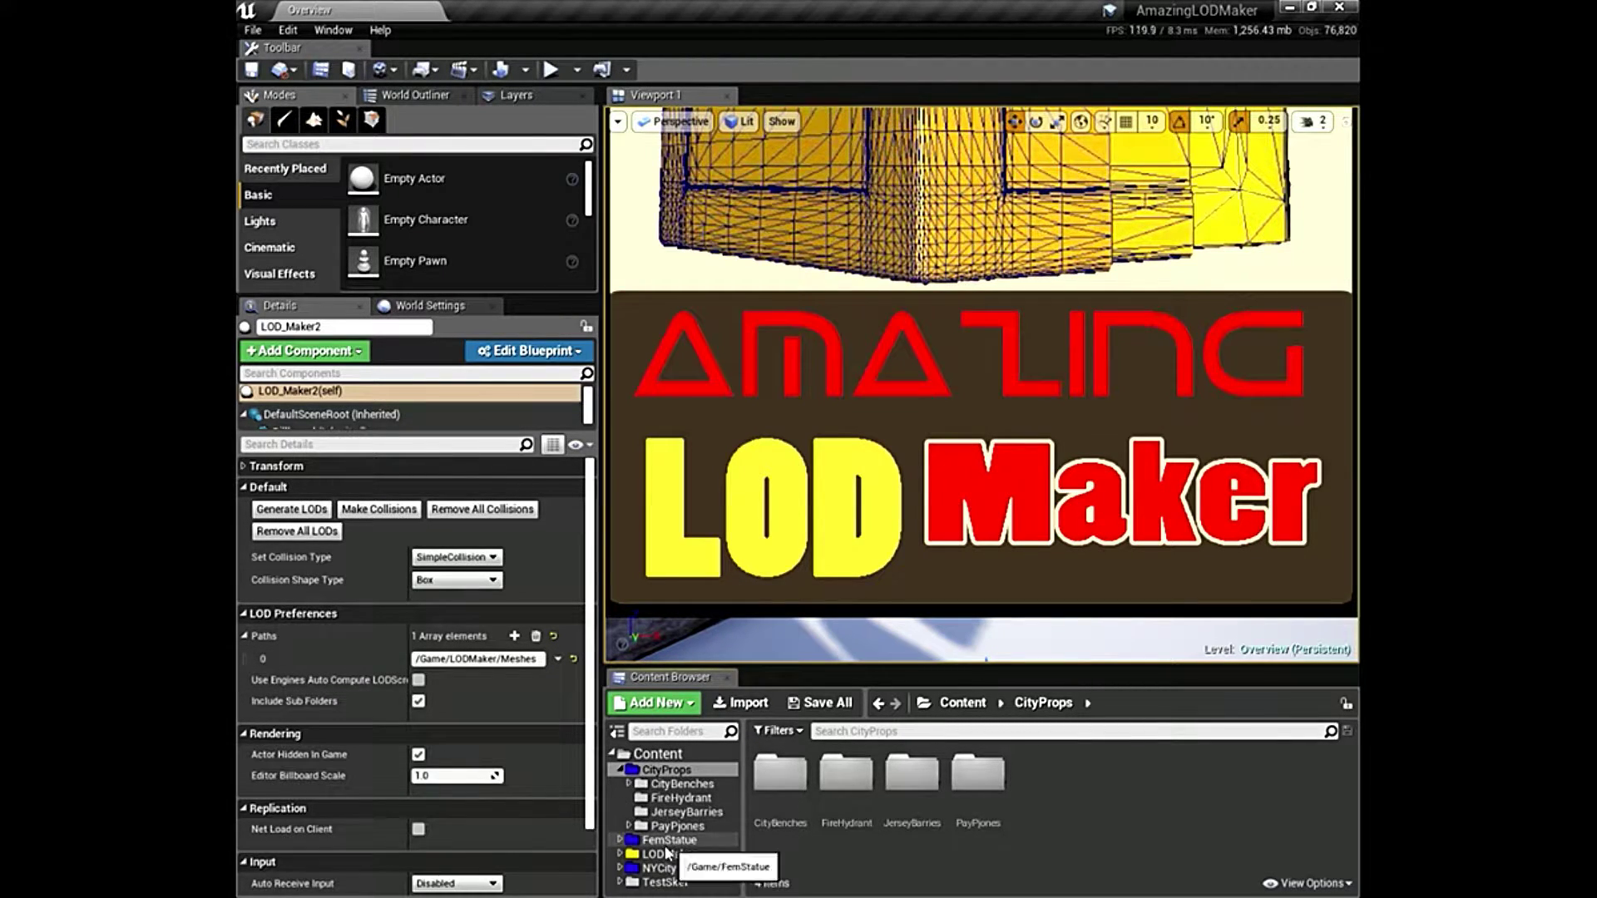
left_click(620, 854)
scroll(641, 849, "down", 2)
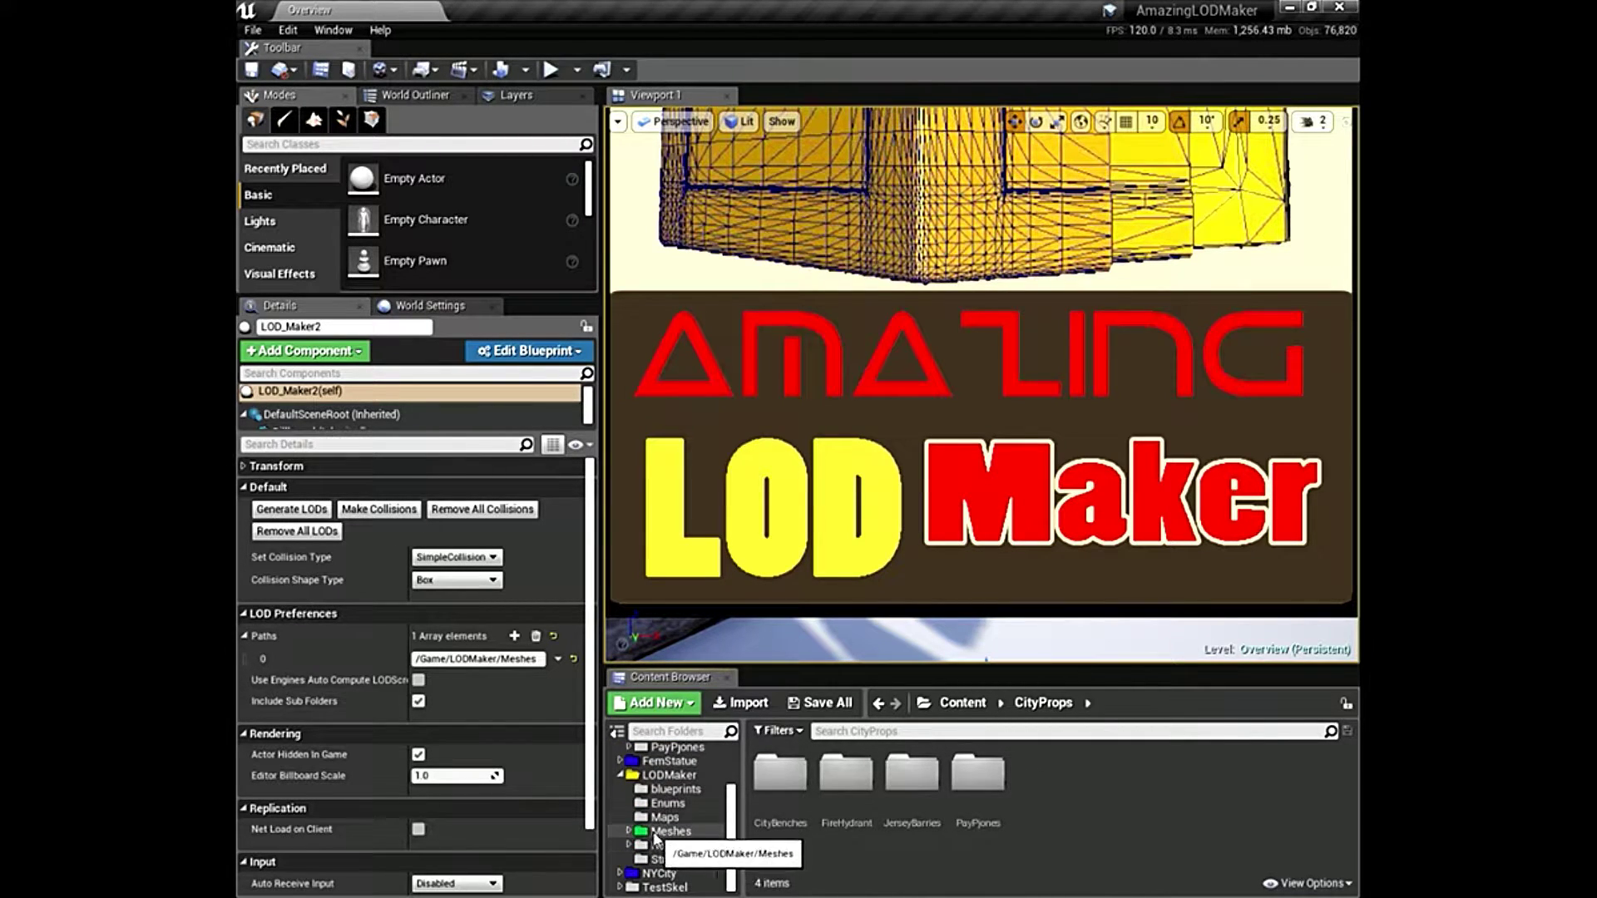
left_click(629, 831)
left_click(666, 831)
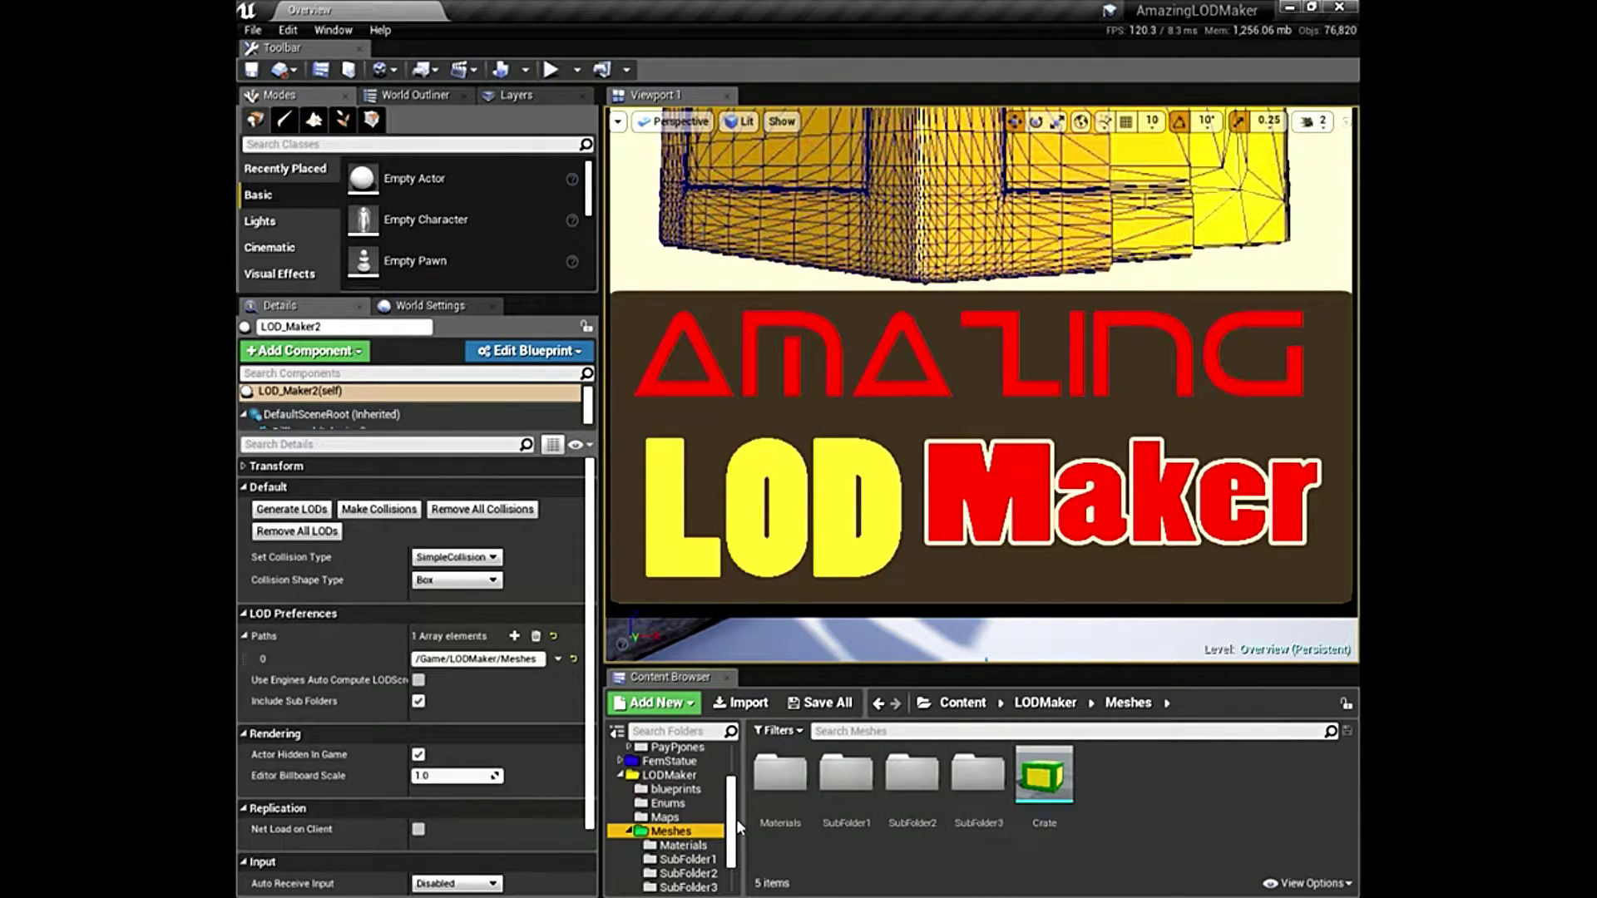
left_click(624, 832)
left_click(621, 775)
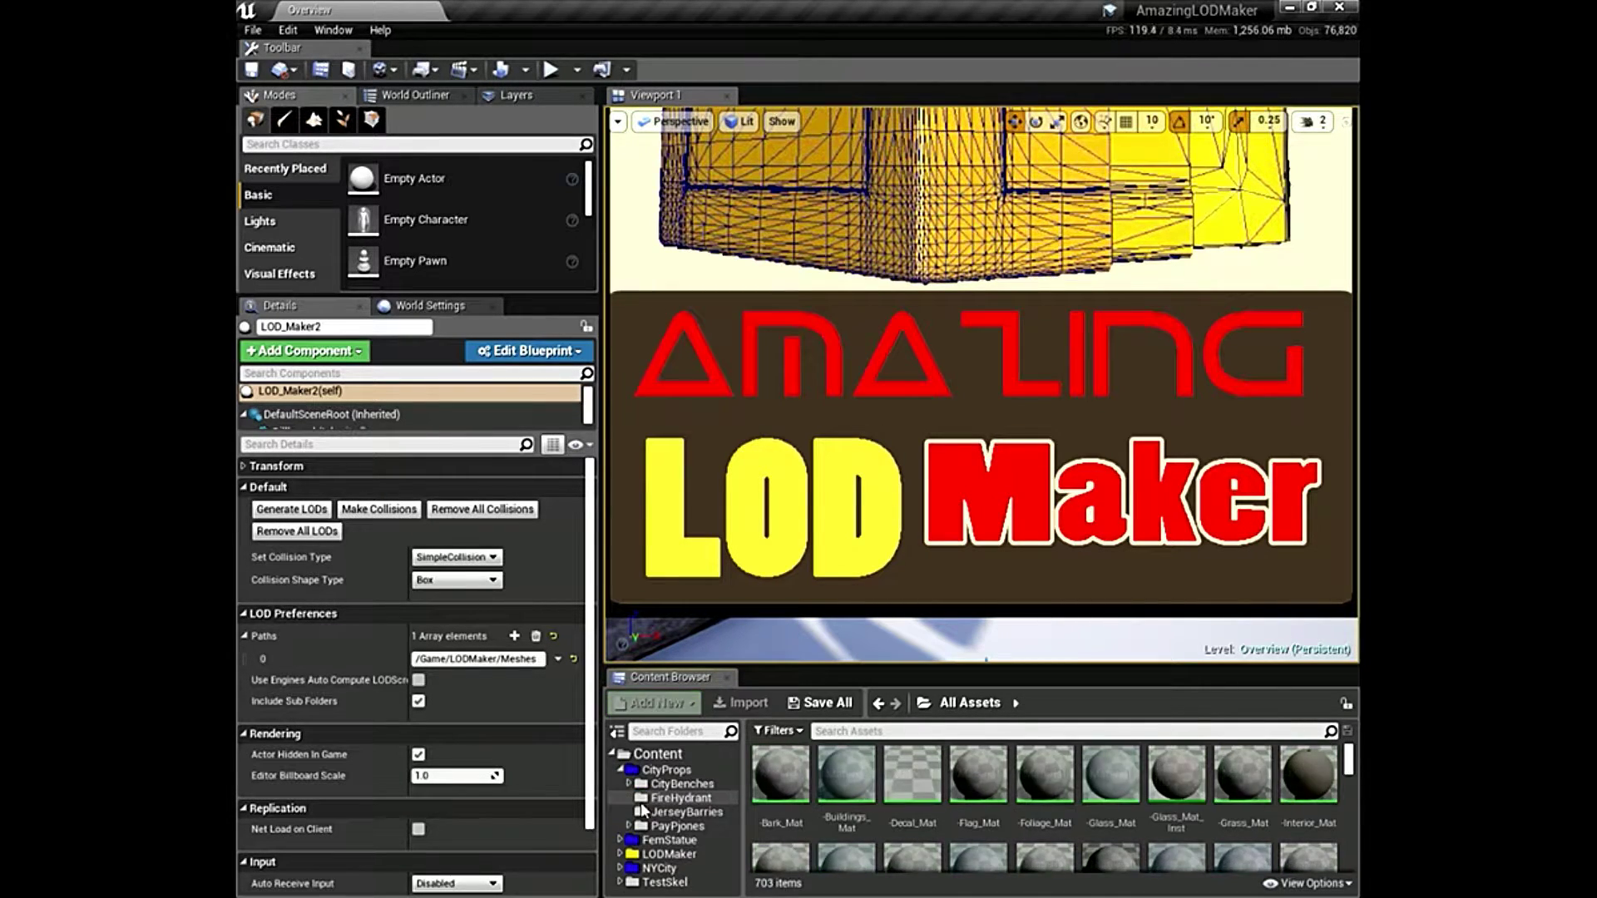
left_click(657, 754)
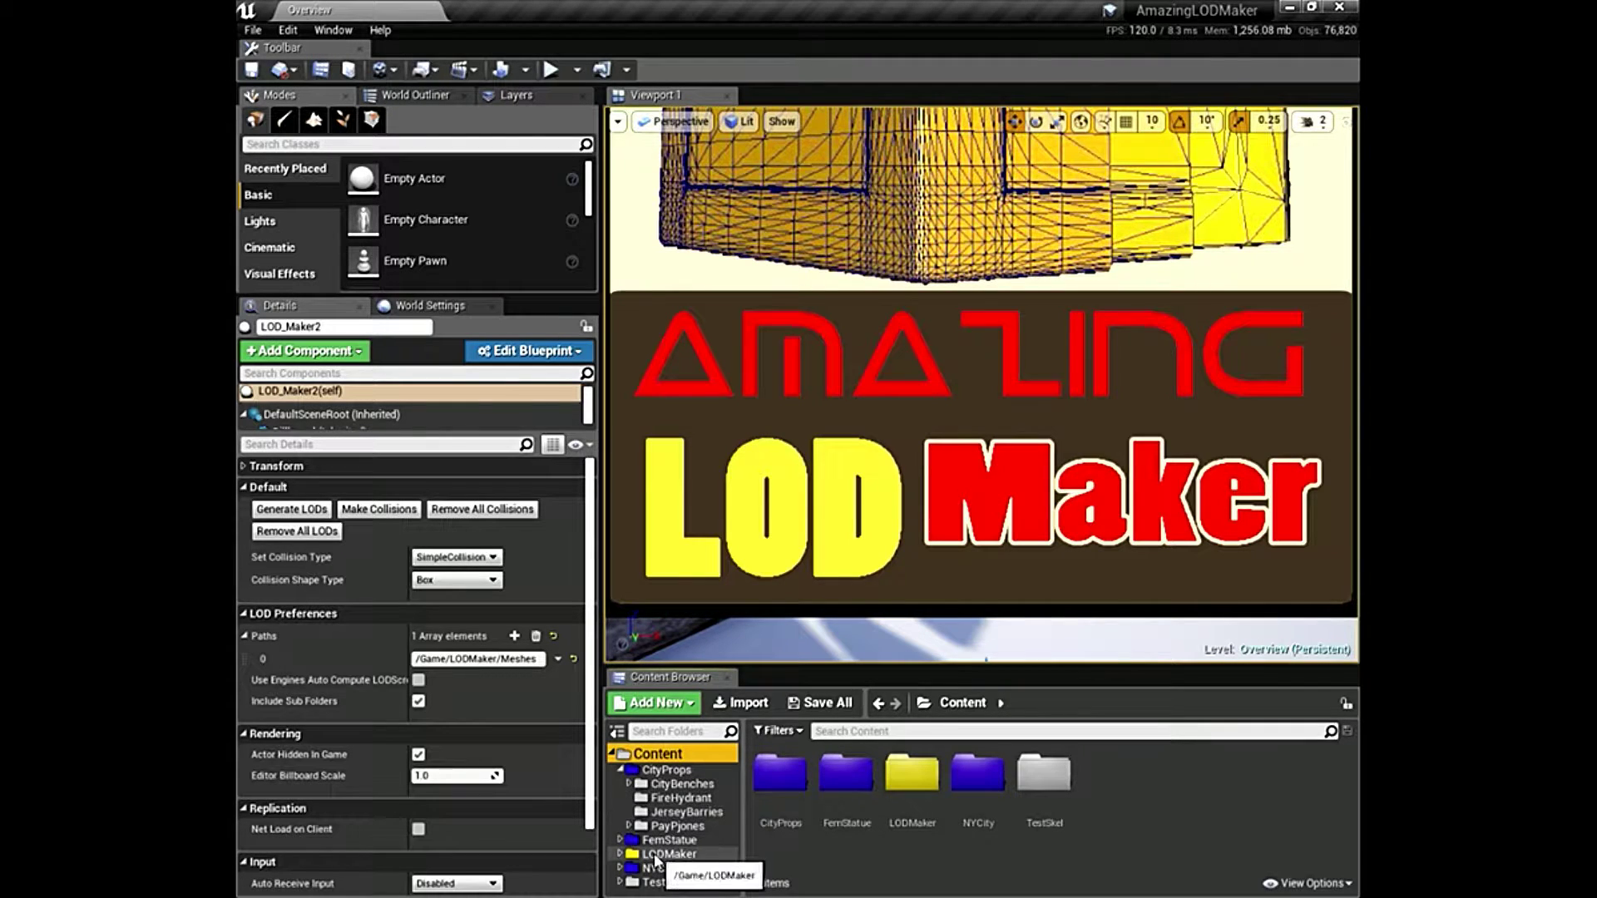
Reopen LODMaker > Meshes and select the Crate static mesh.
left_click(620, 854)
scroll(666, 857, "down", 2)
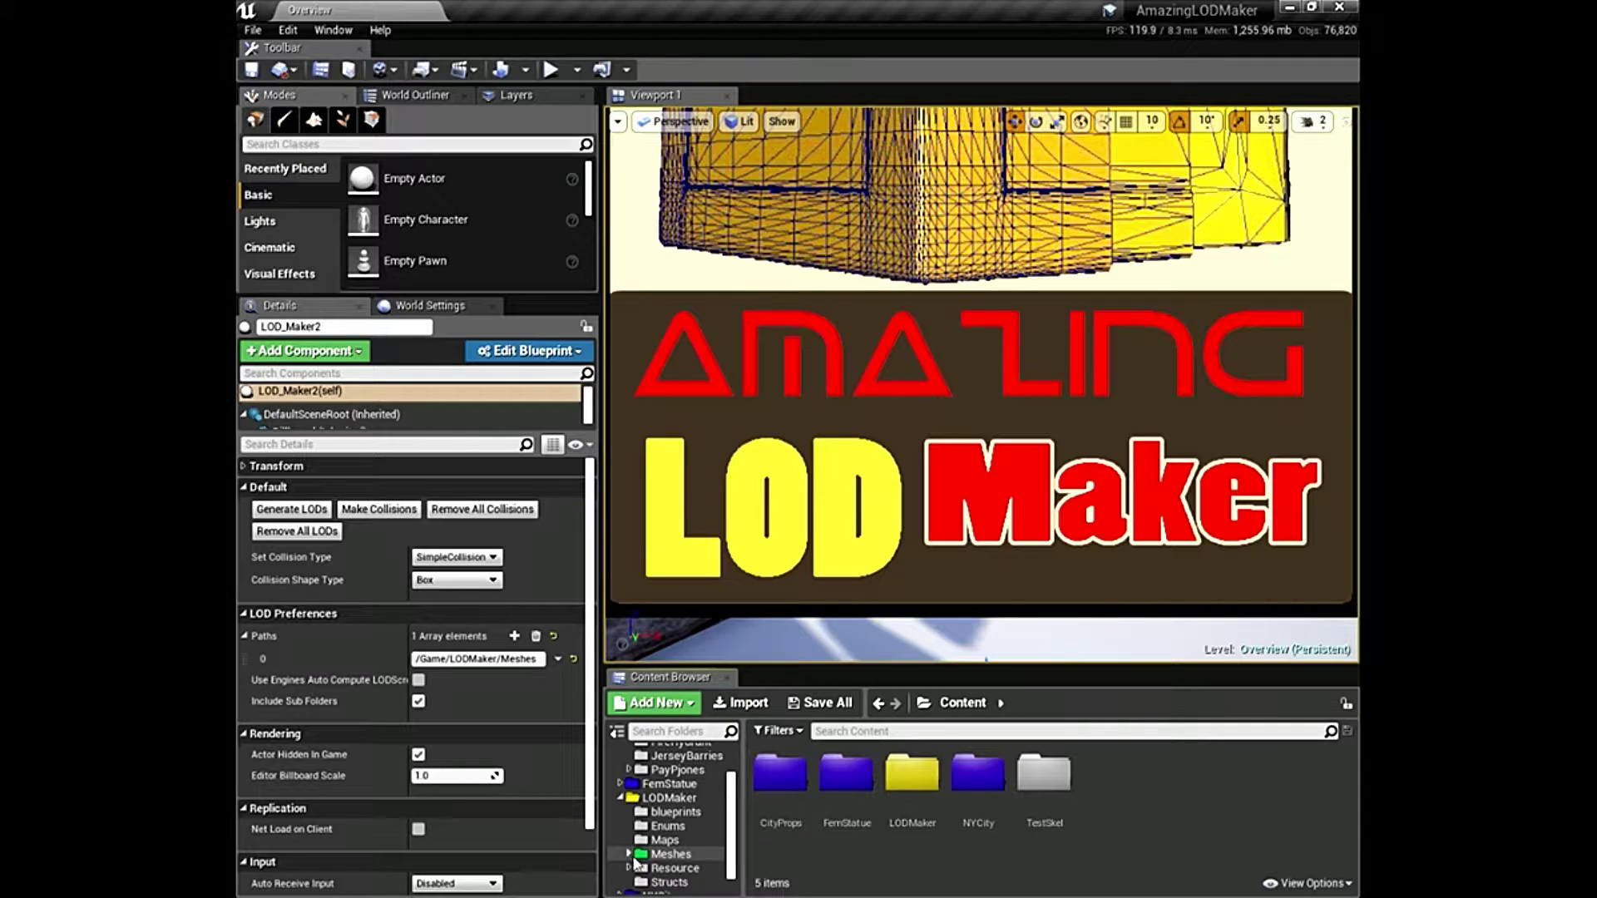
left_click(670, 854)
mouse_move(1040, 783)
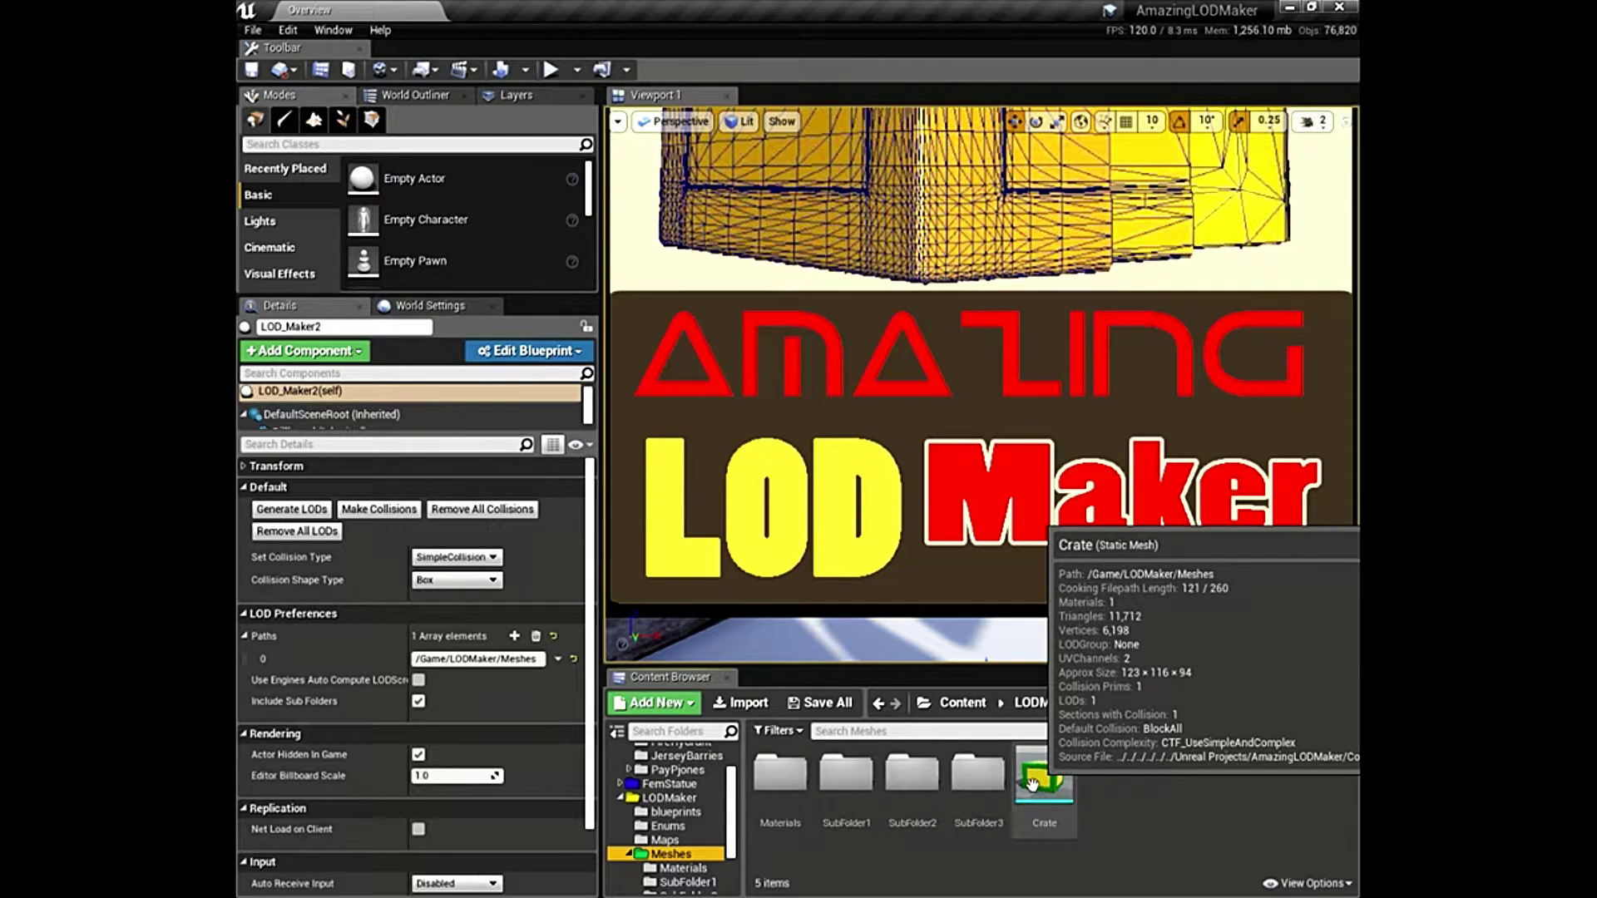
left_click(1032, 783)
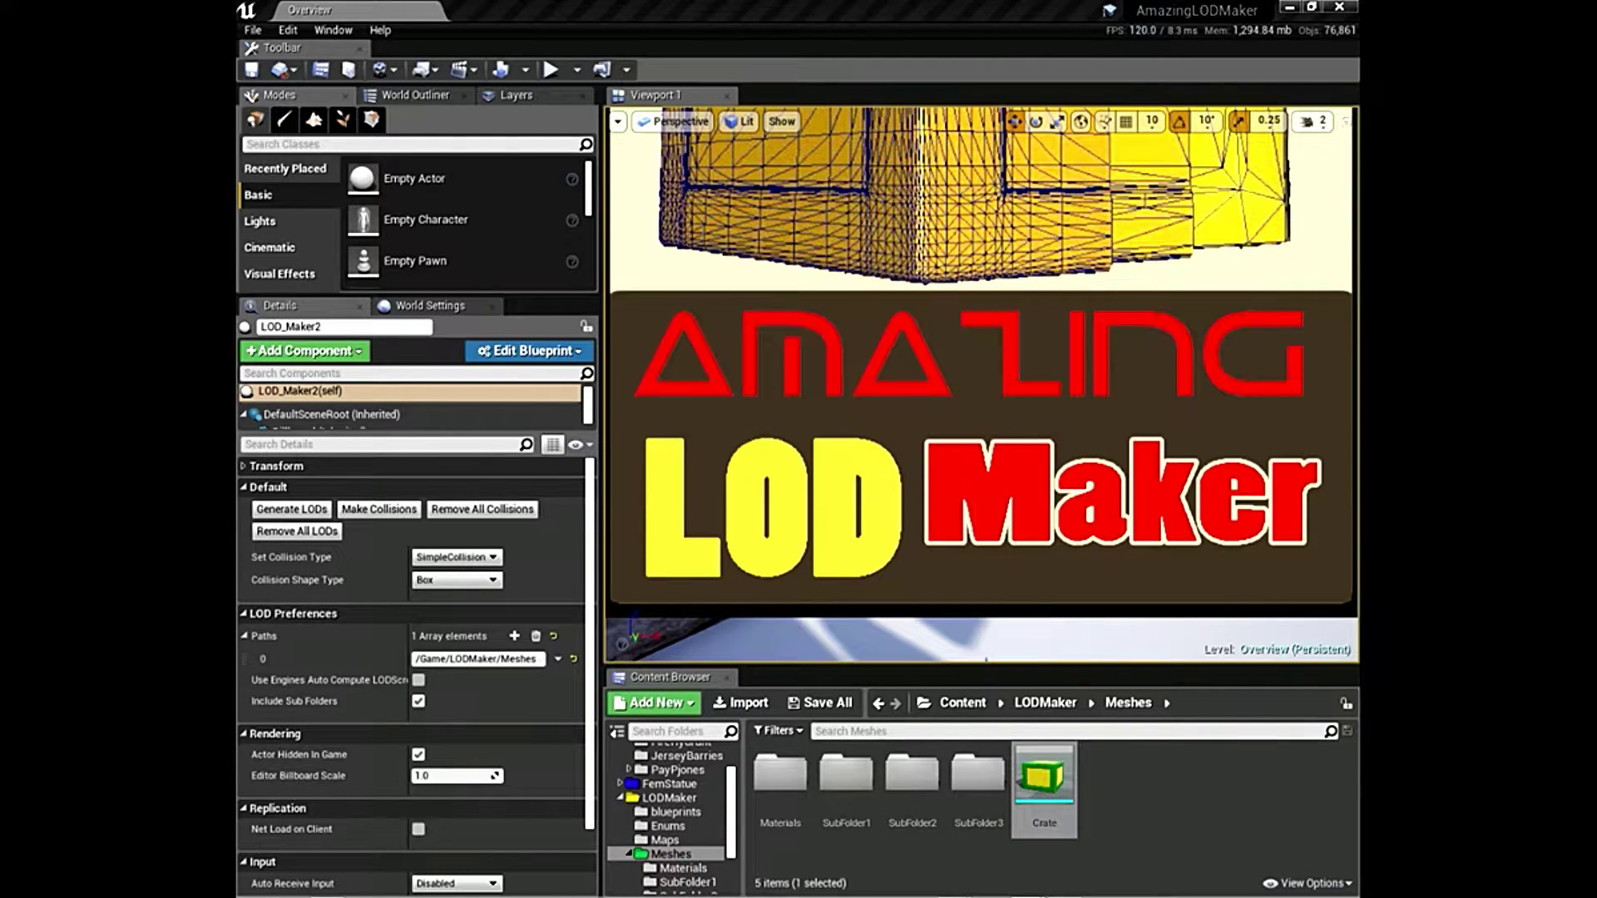
Open the Crate mesh, check its LOD 0 and LOD Picker settings, and close it.
double_click(1043, 778)
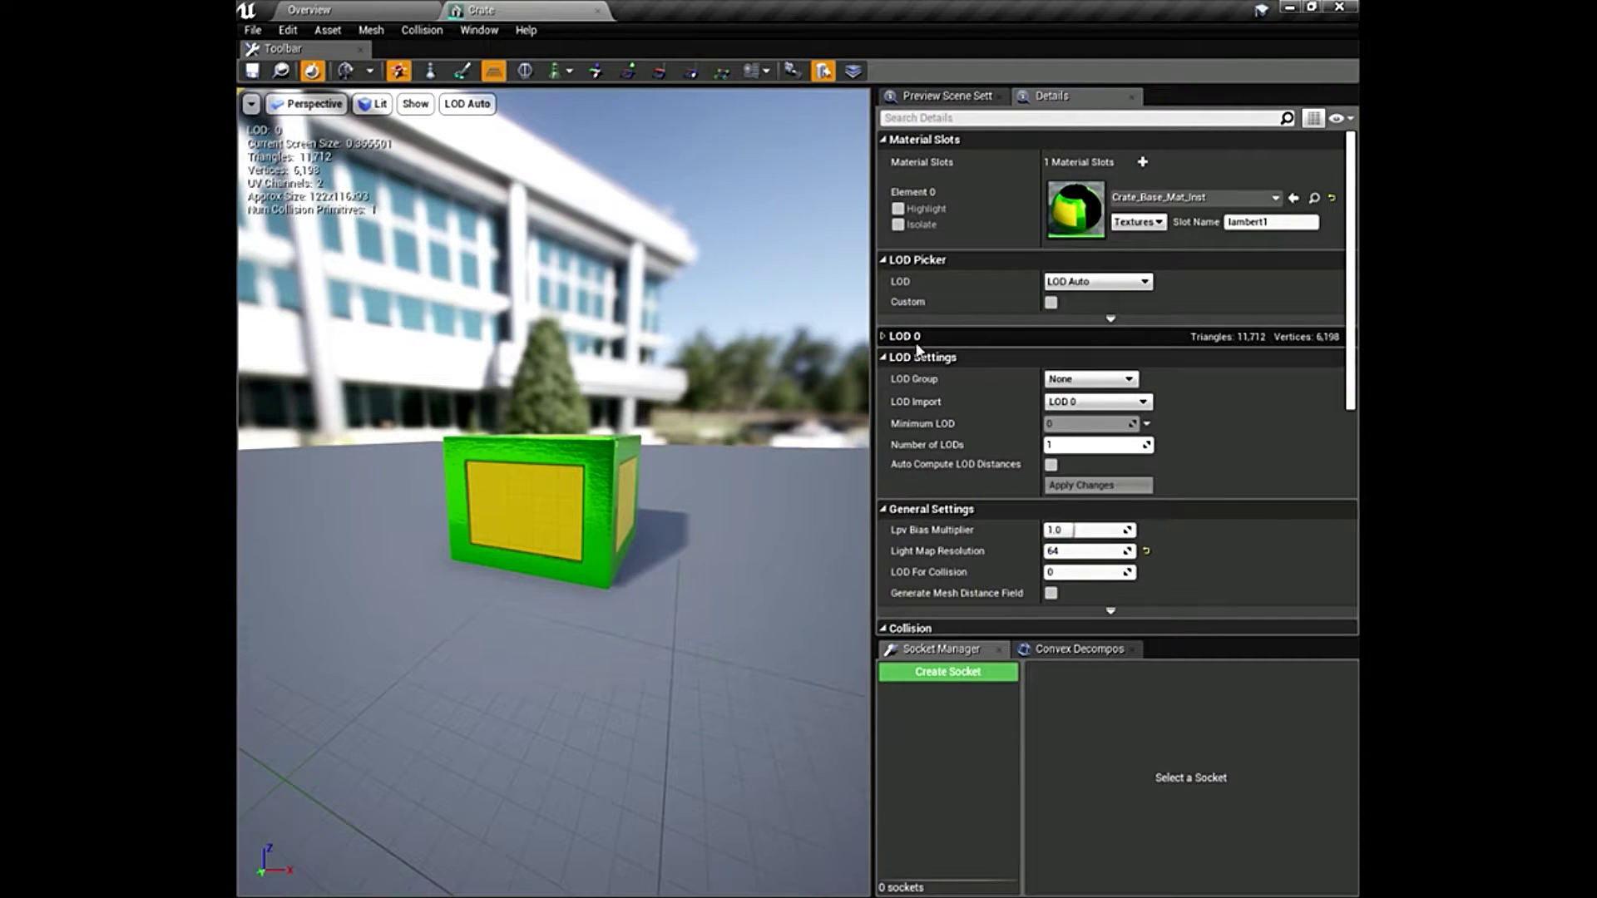
left_click(887, 337)
left_click(890, 338)
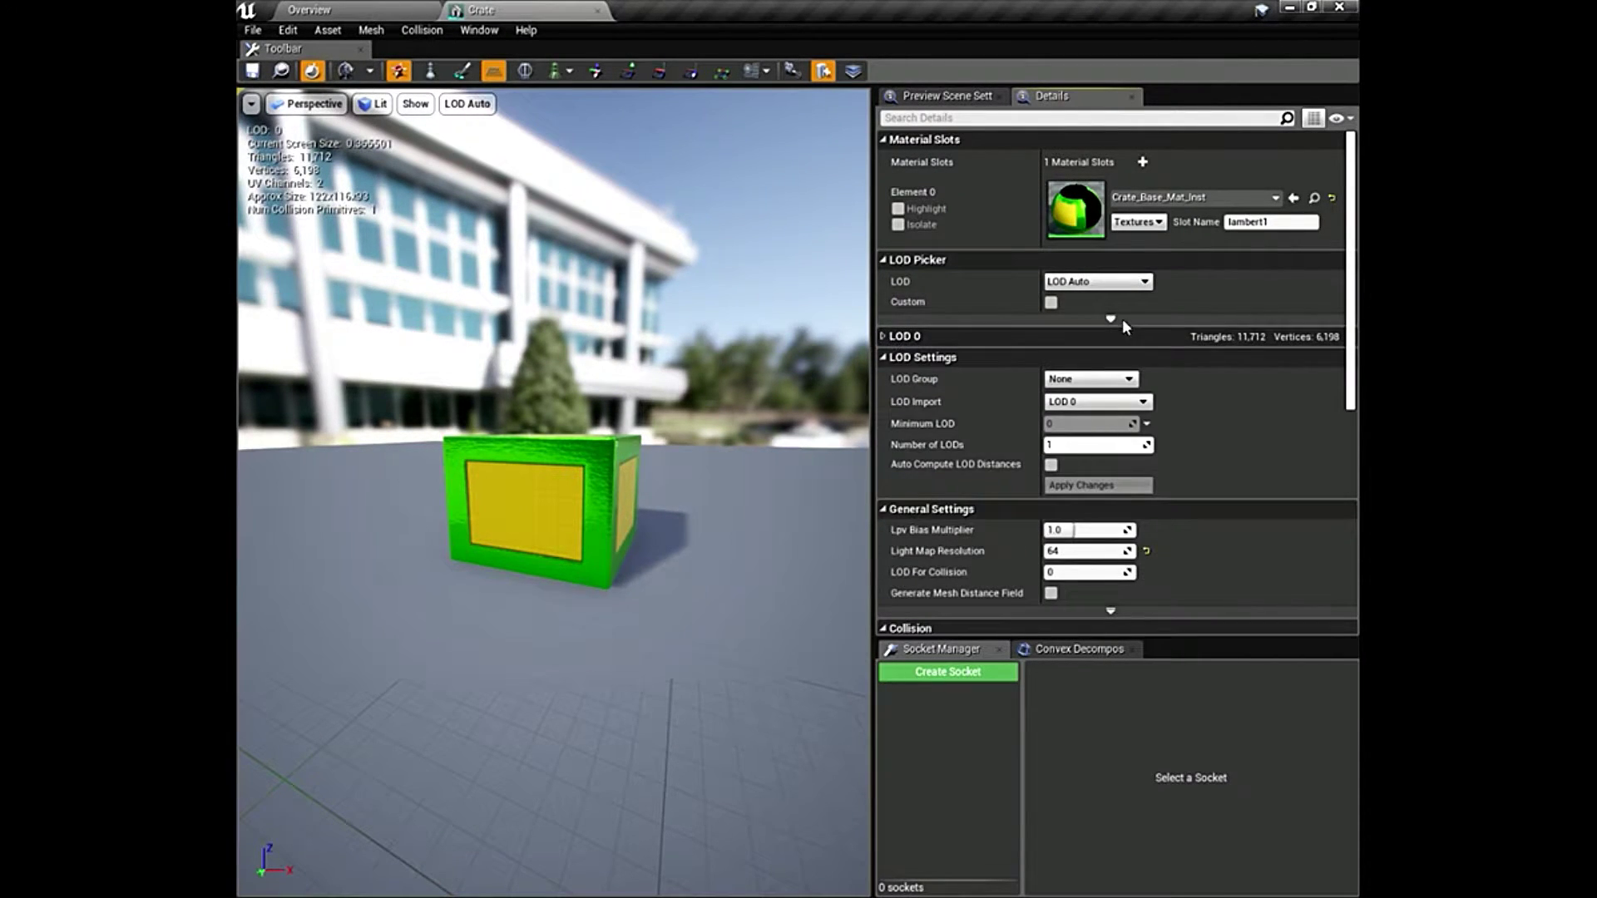
left_click(1111, 319)
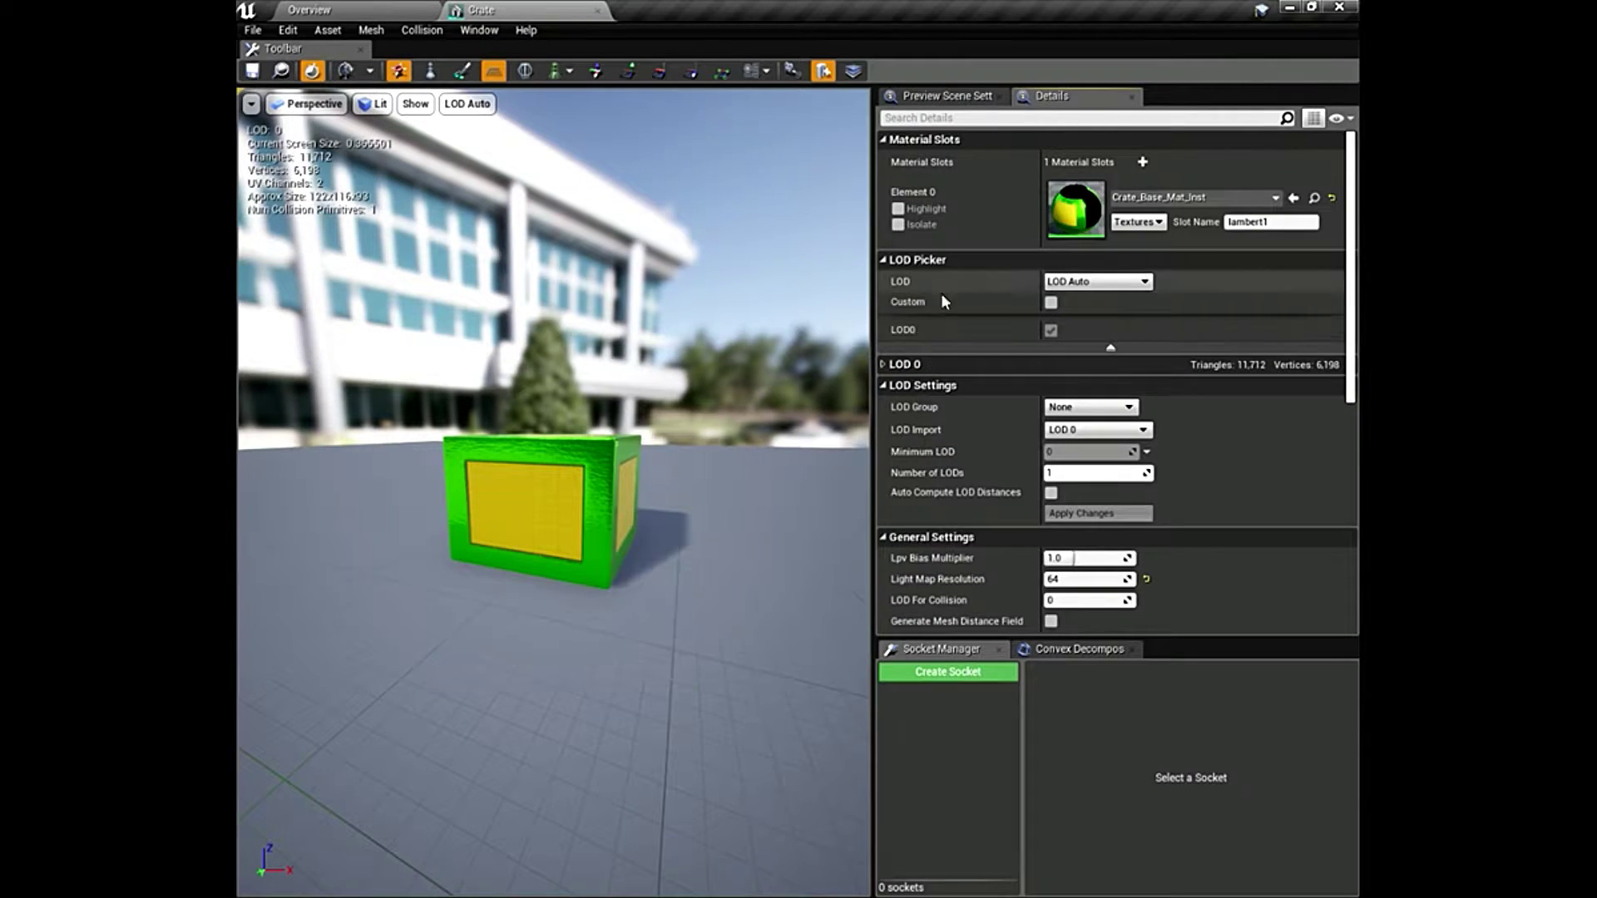
left_click(597, 12)
Open Crate2 from Meshes > SubFolder1, check its LOD Picker options, and close it.
double_click(782, 780)
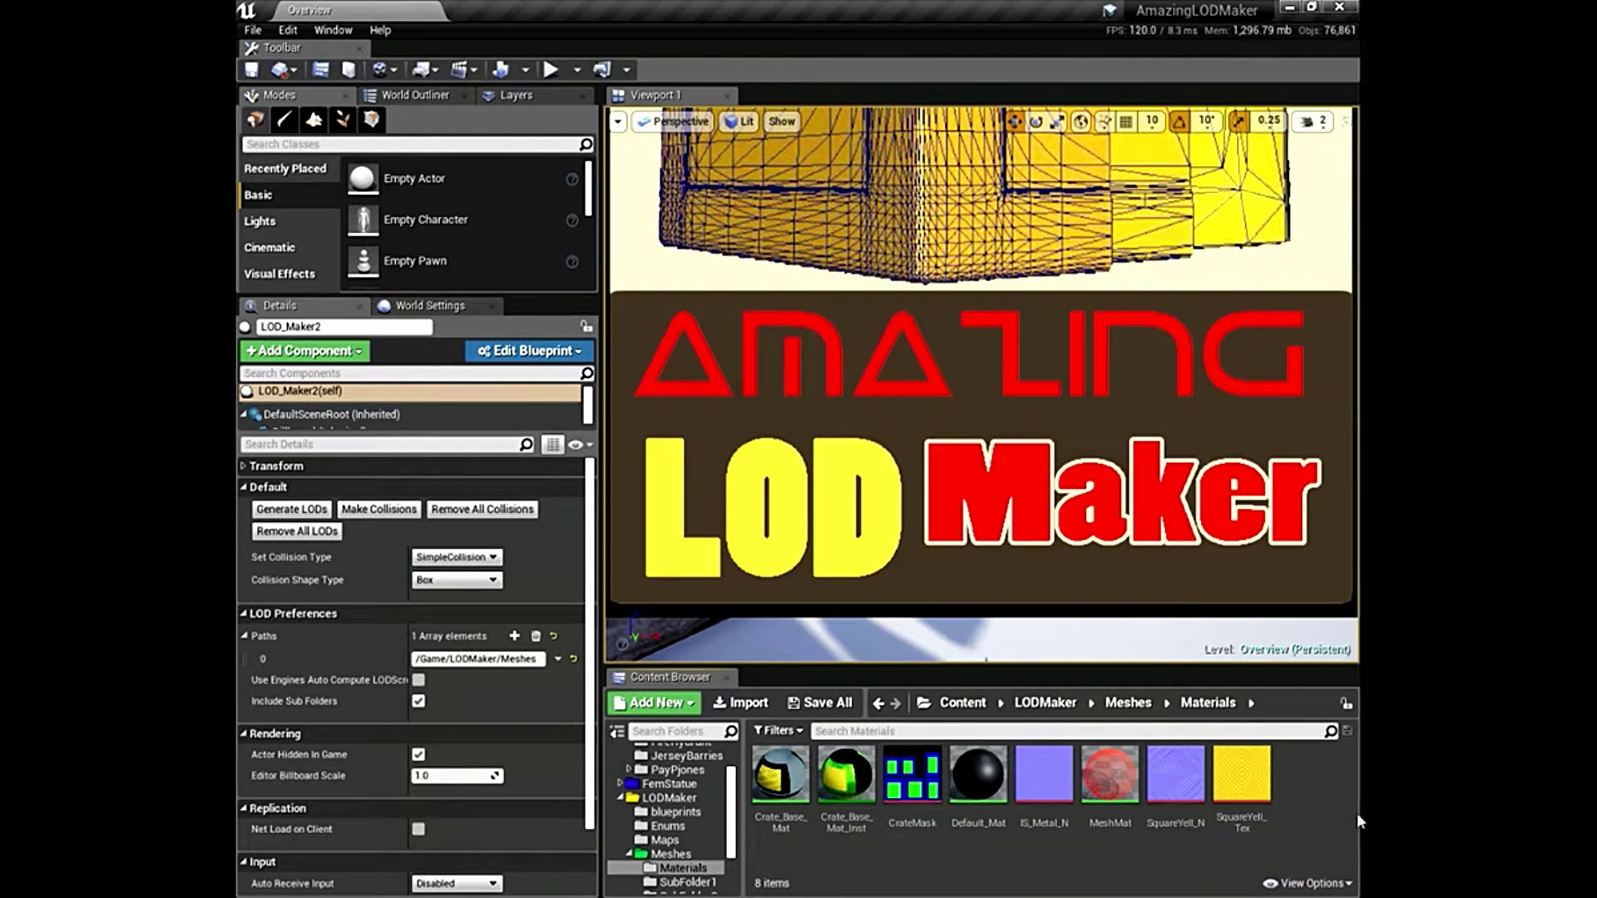
left_click(670, 854)
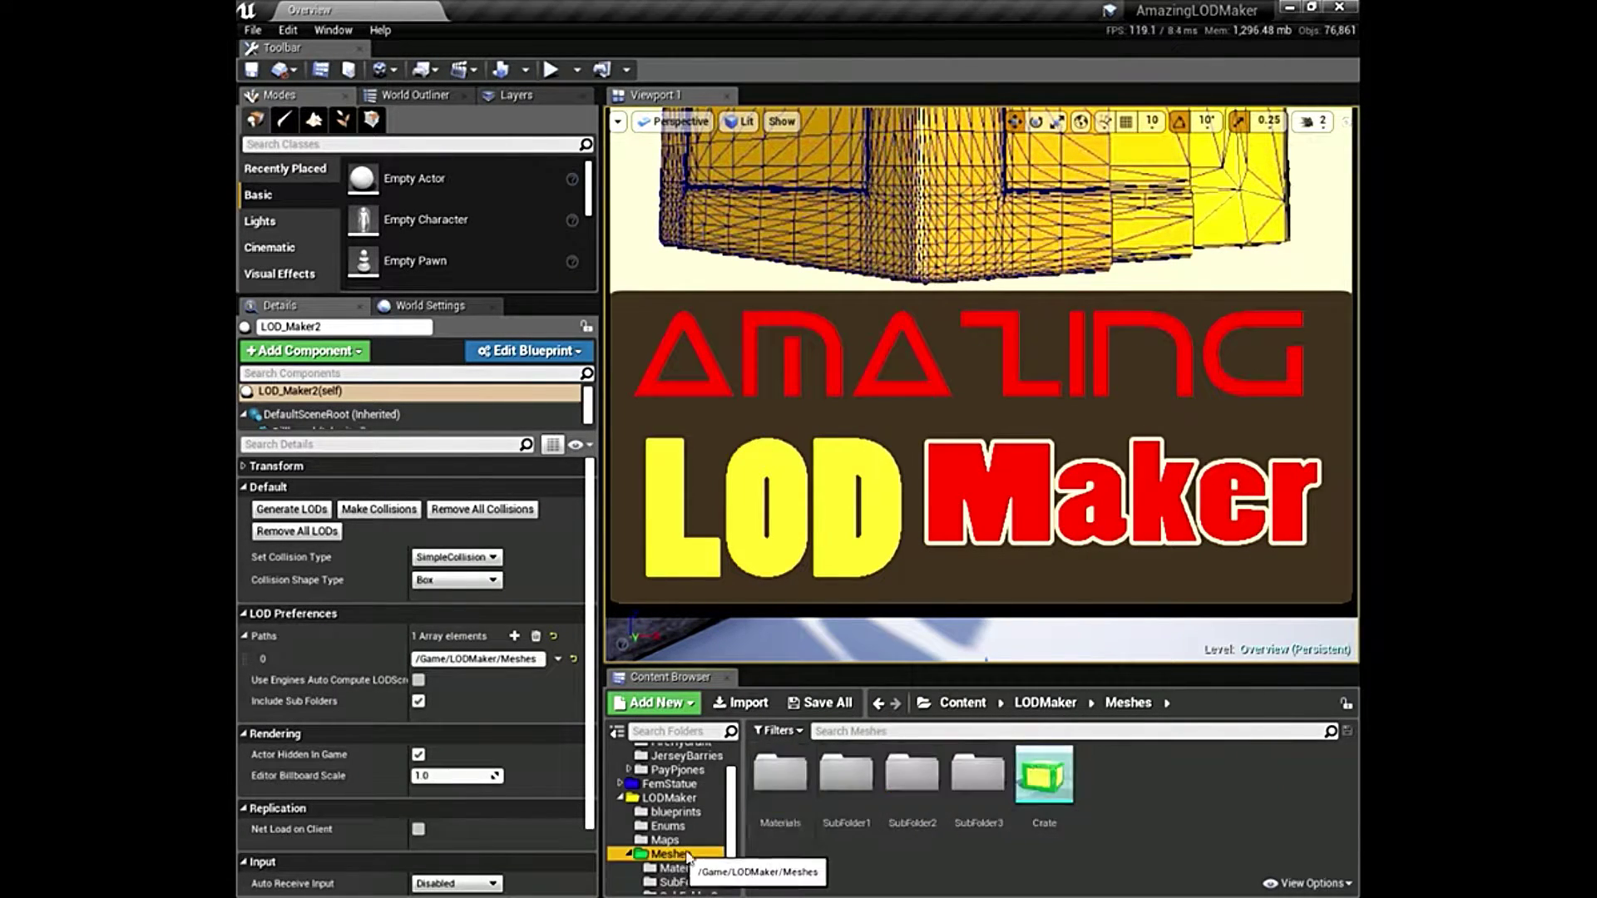
double_click(848, 776)
double_click(780, 774)
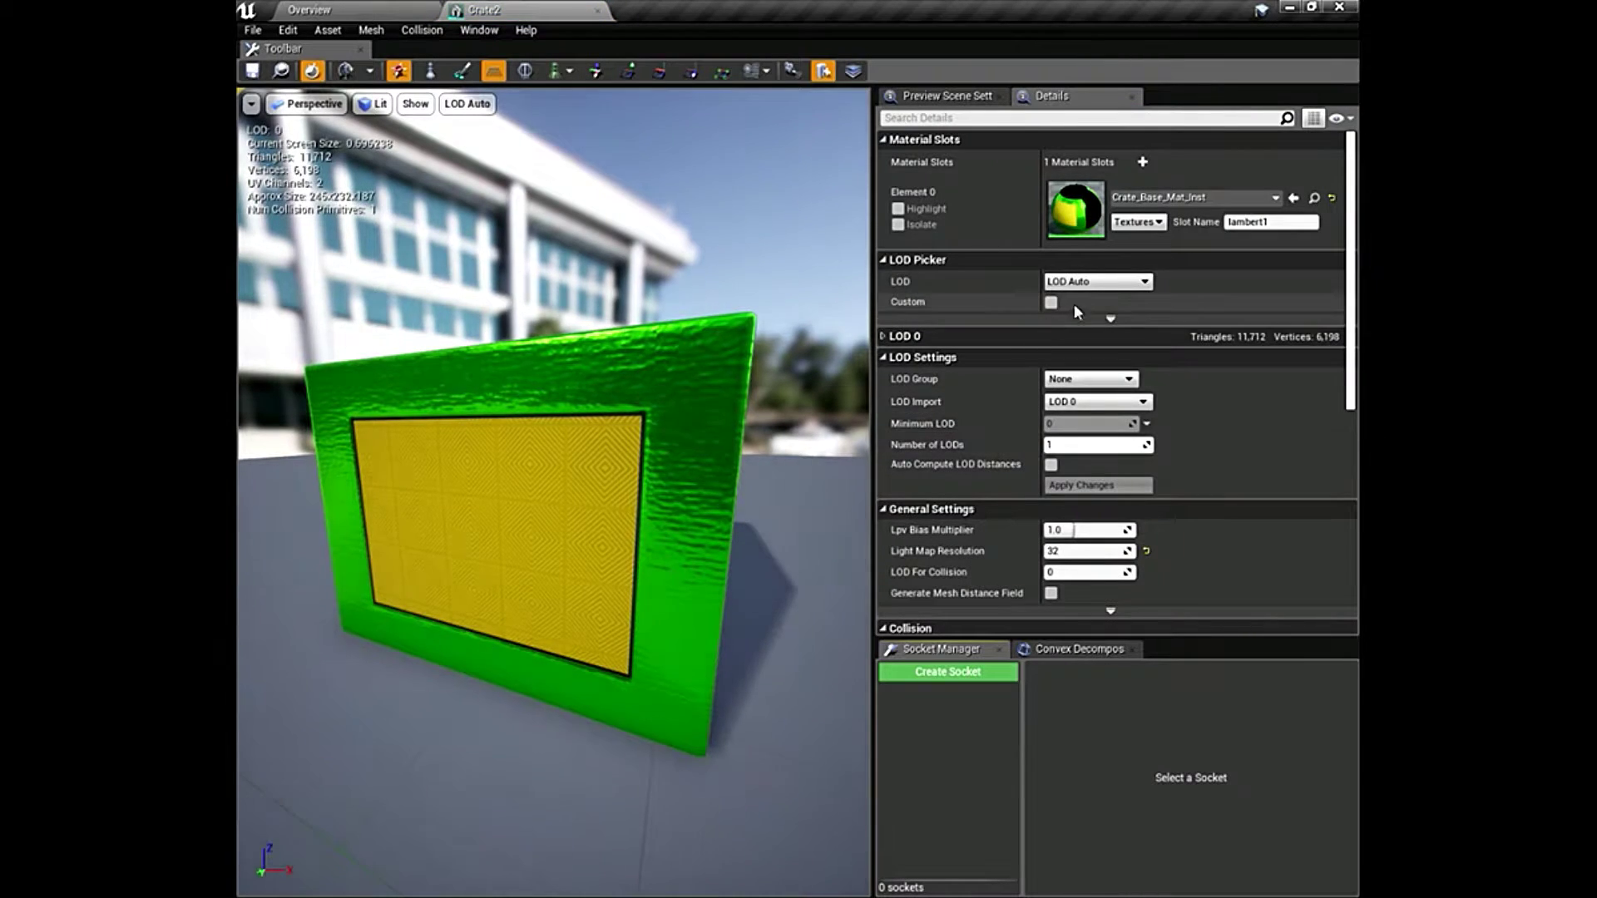
left_click(1109, 319)
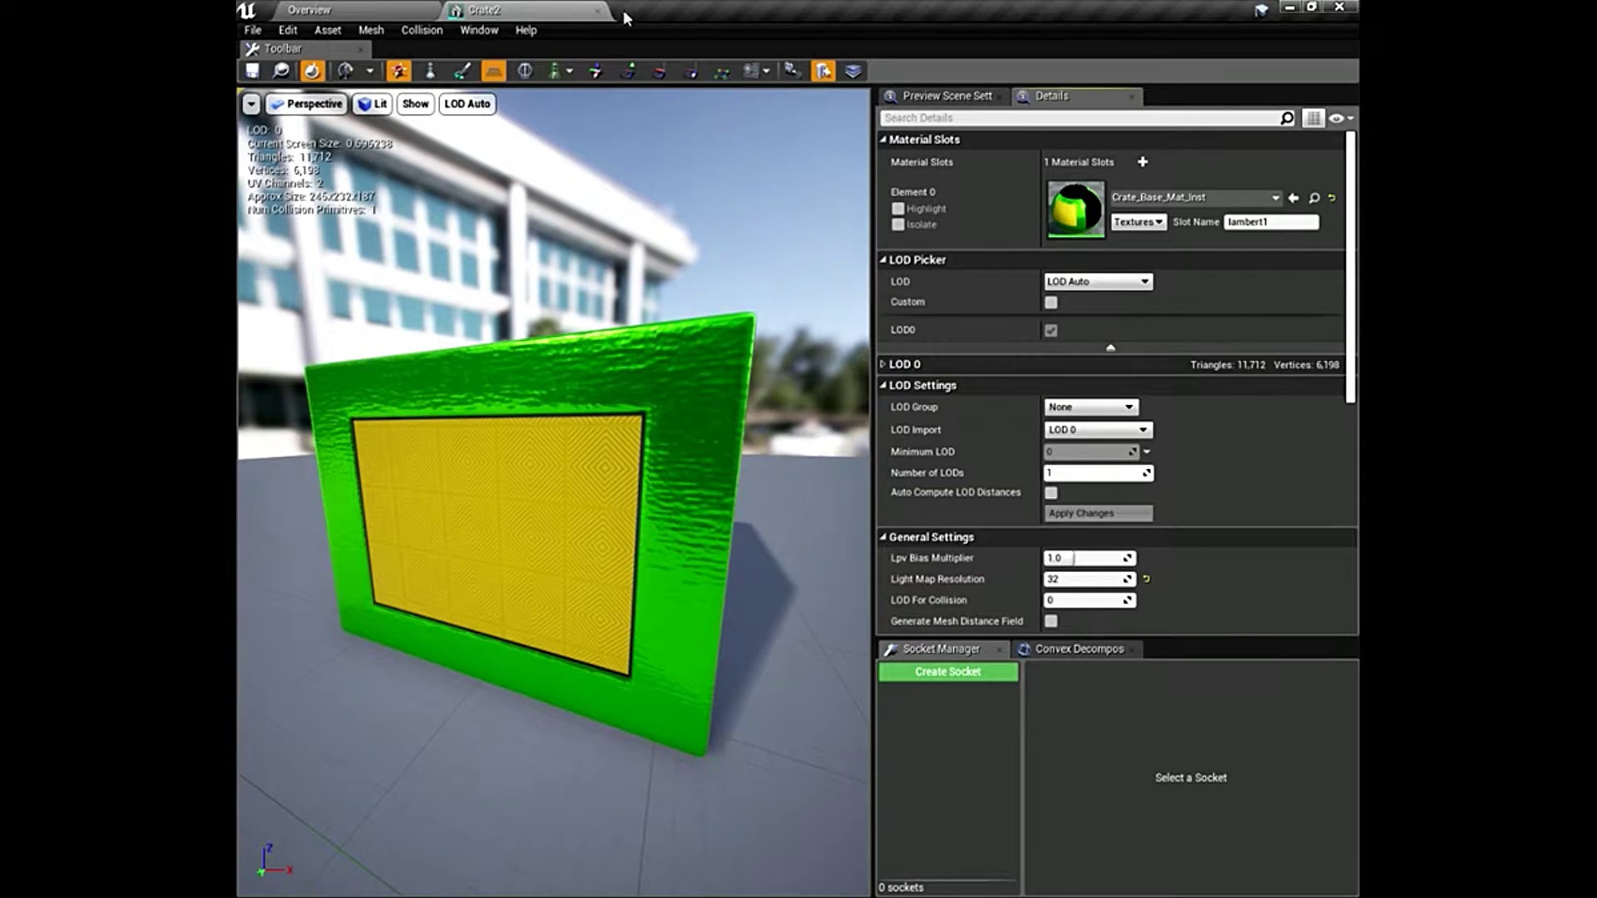
left_click(598, 10)
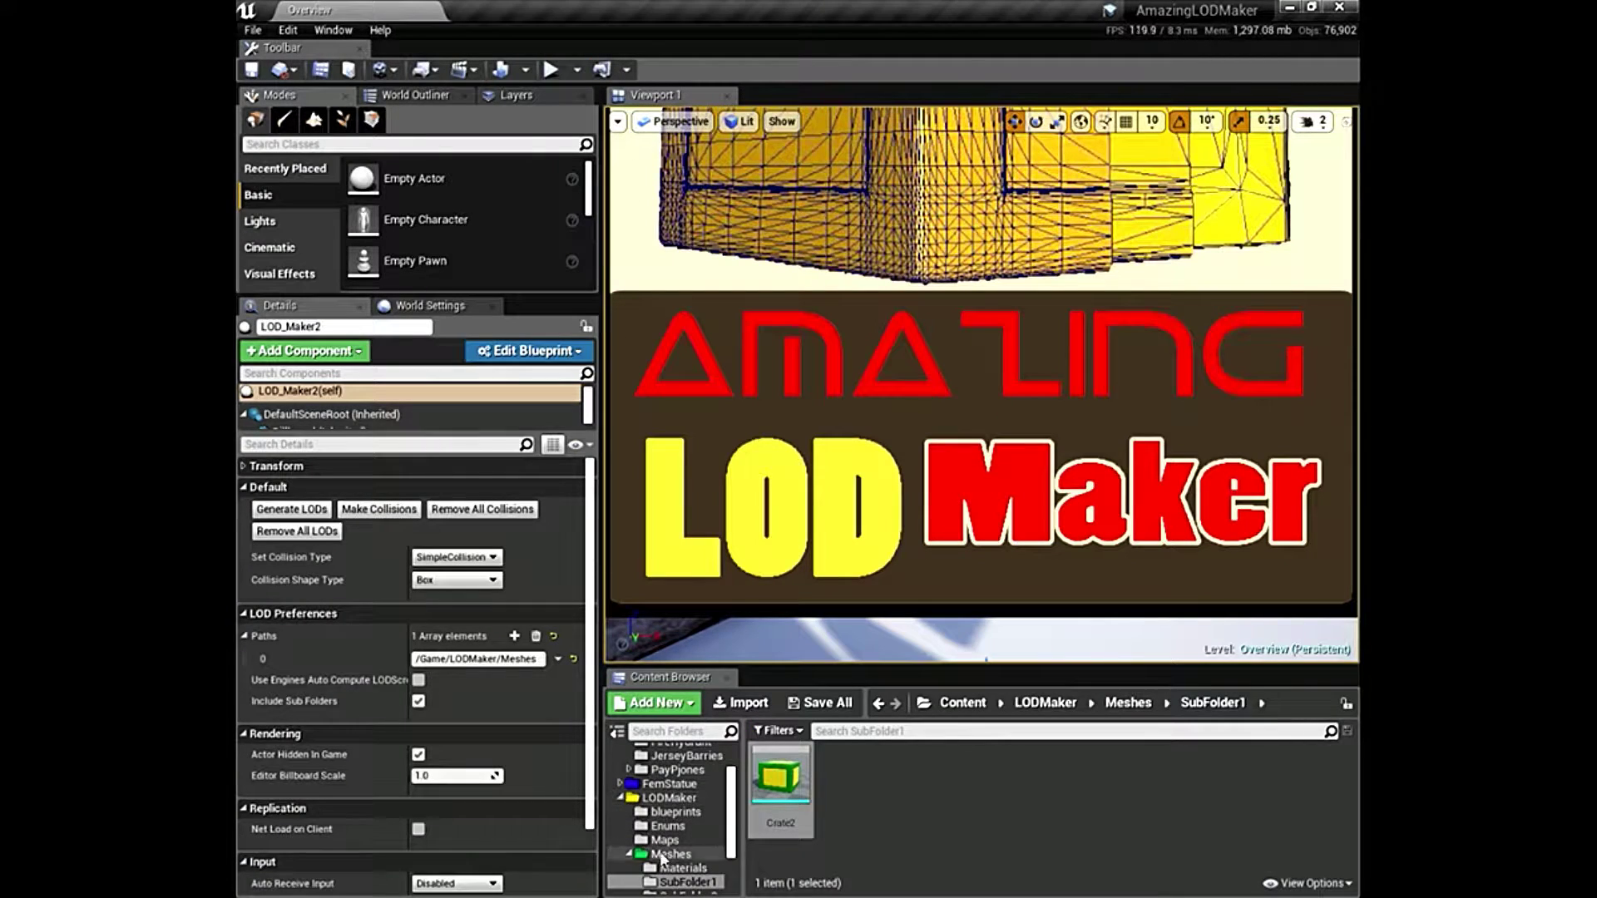
left_click(653, 784)
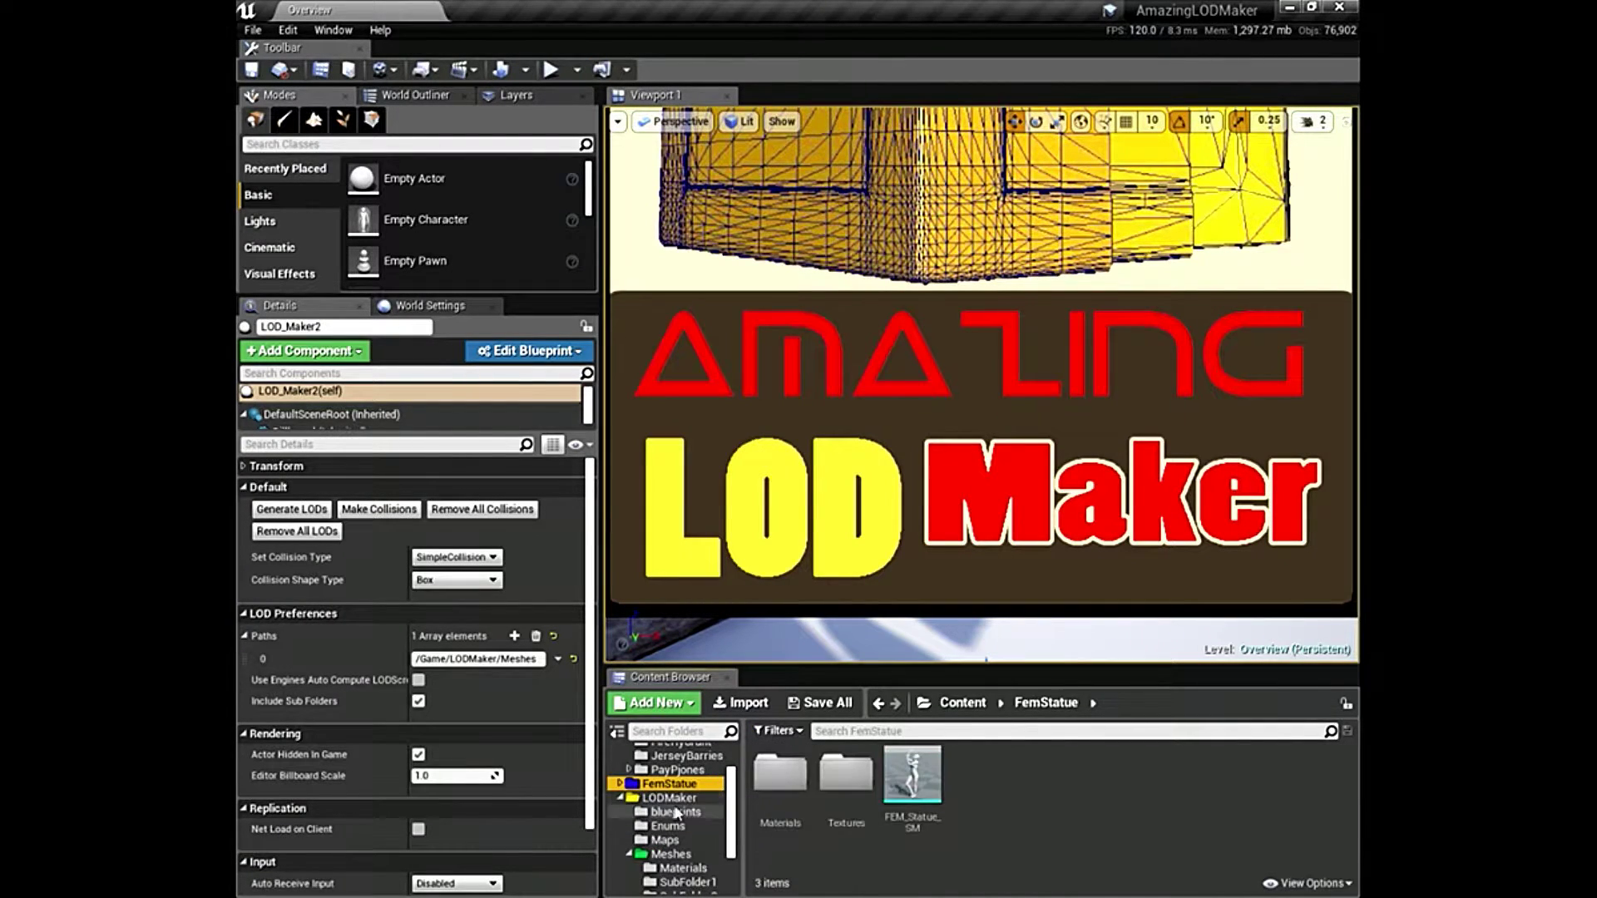
left_click(629, 855)
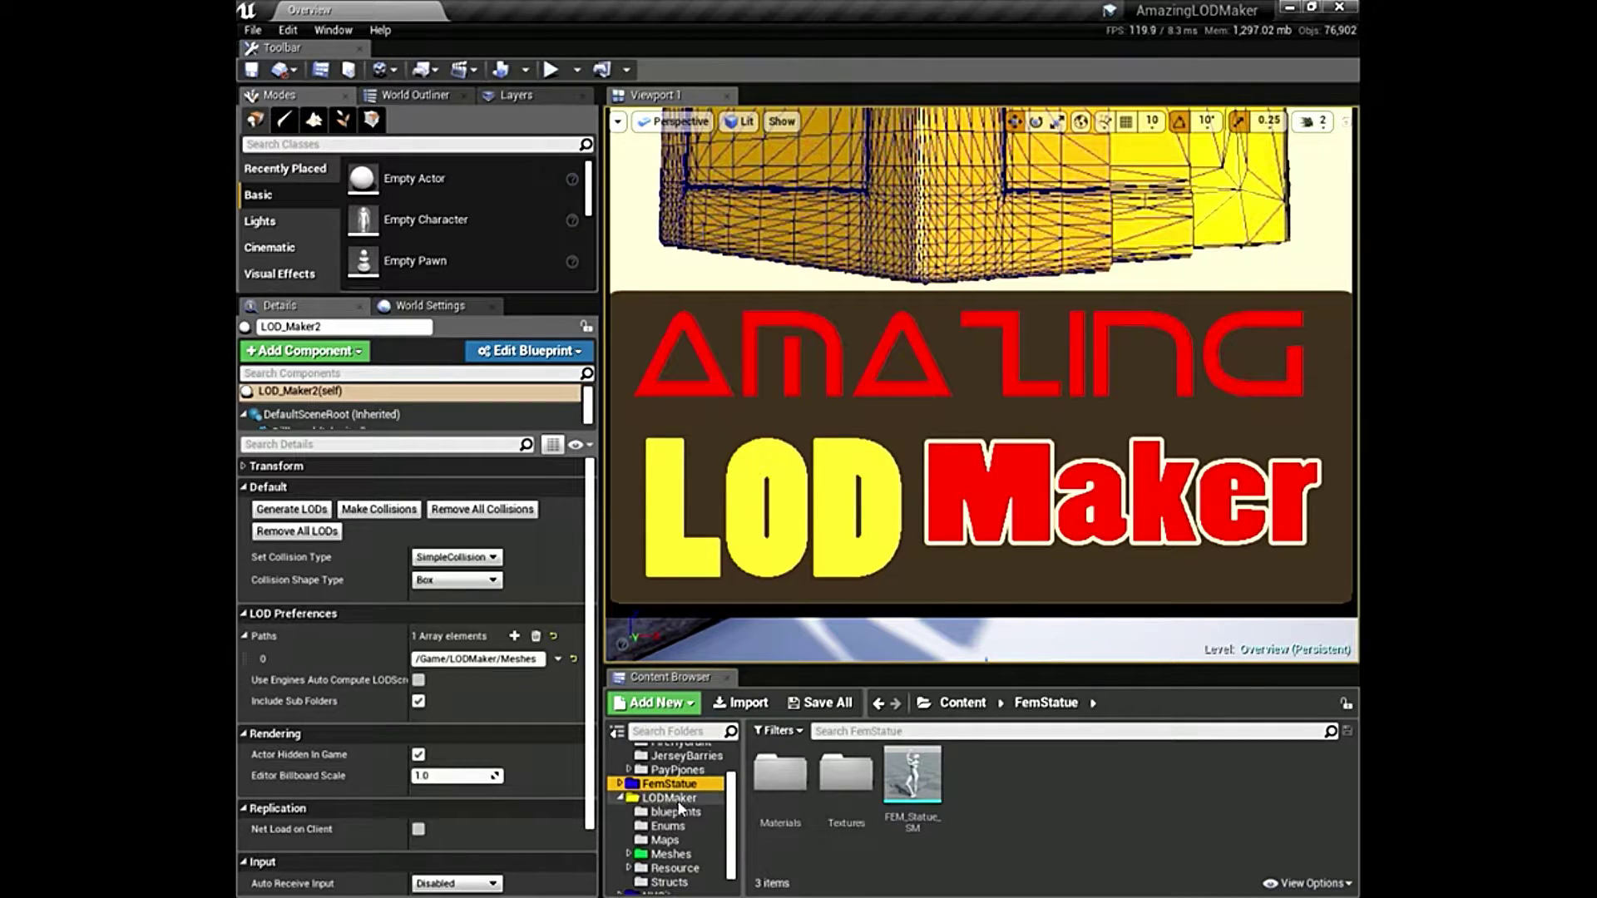
scroll(678, 801, "up", 3)
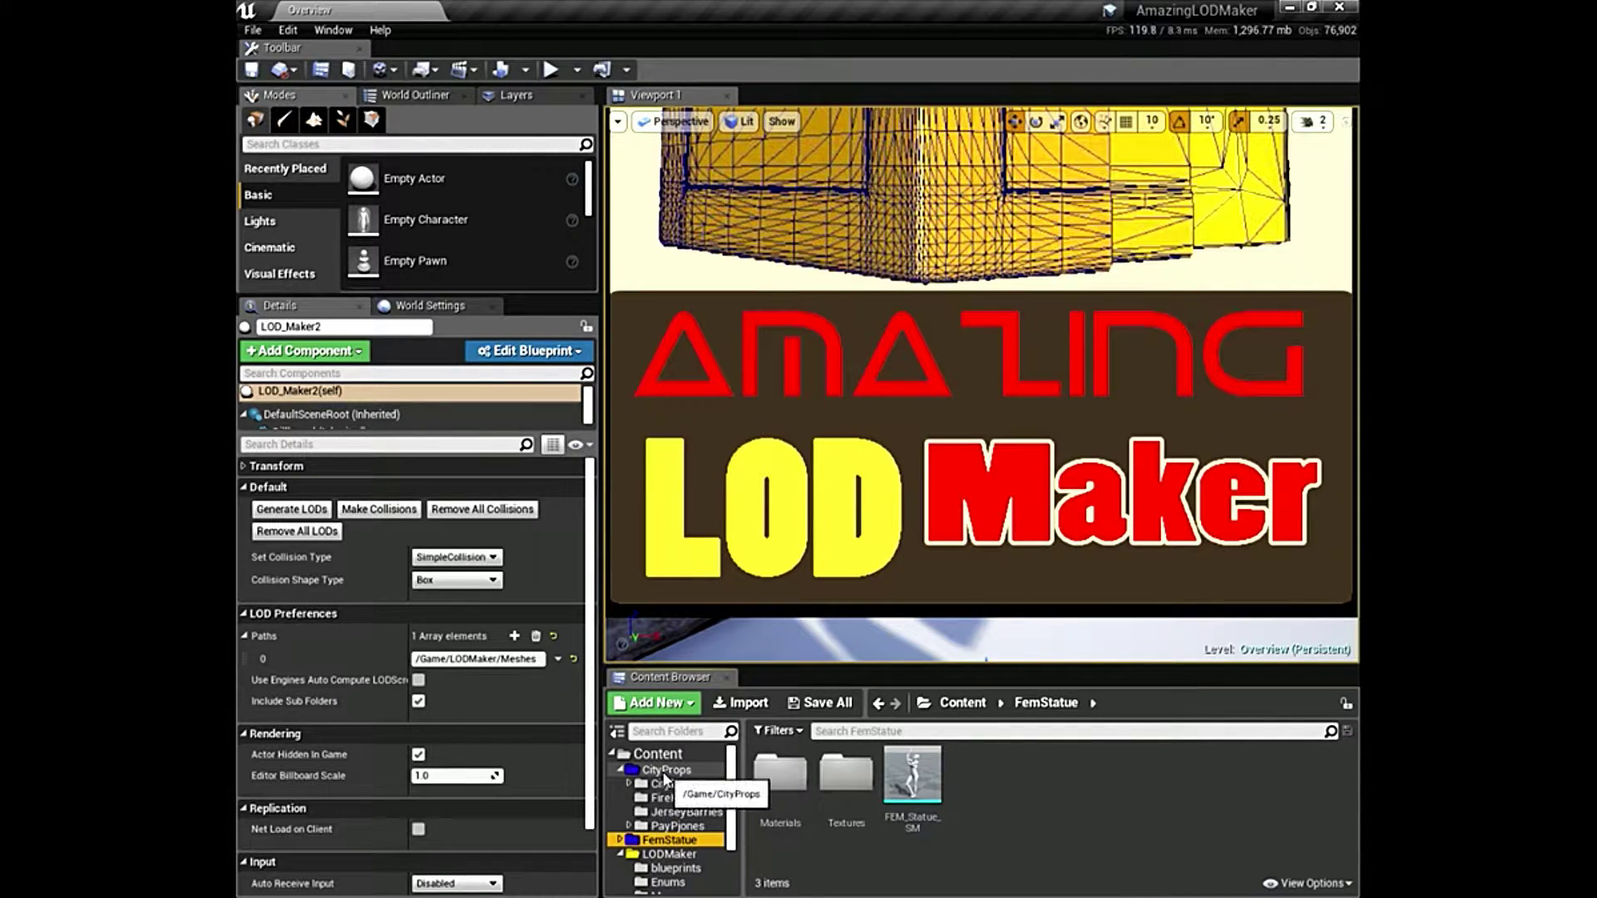
Copy the CityProps folder name and add /Game/CityProps as the LOD Maker's second path.
left_click(669, 772)
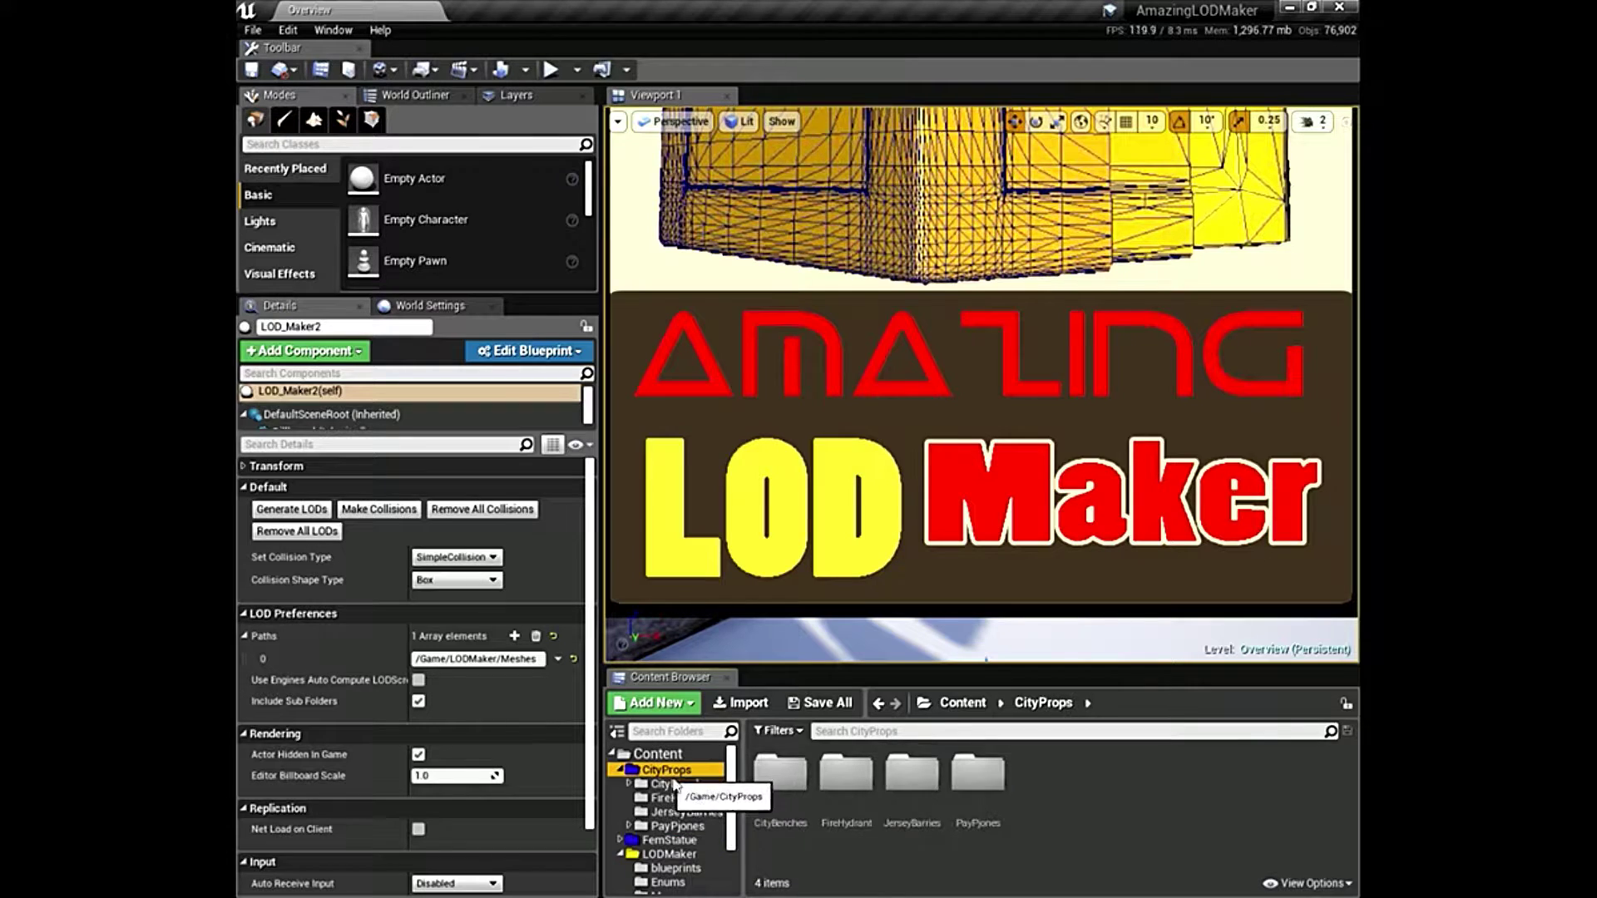
right_click(682, 774)
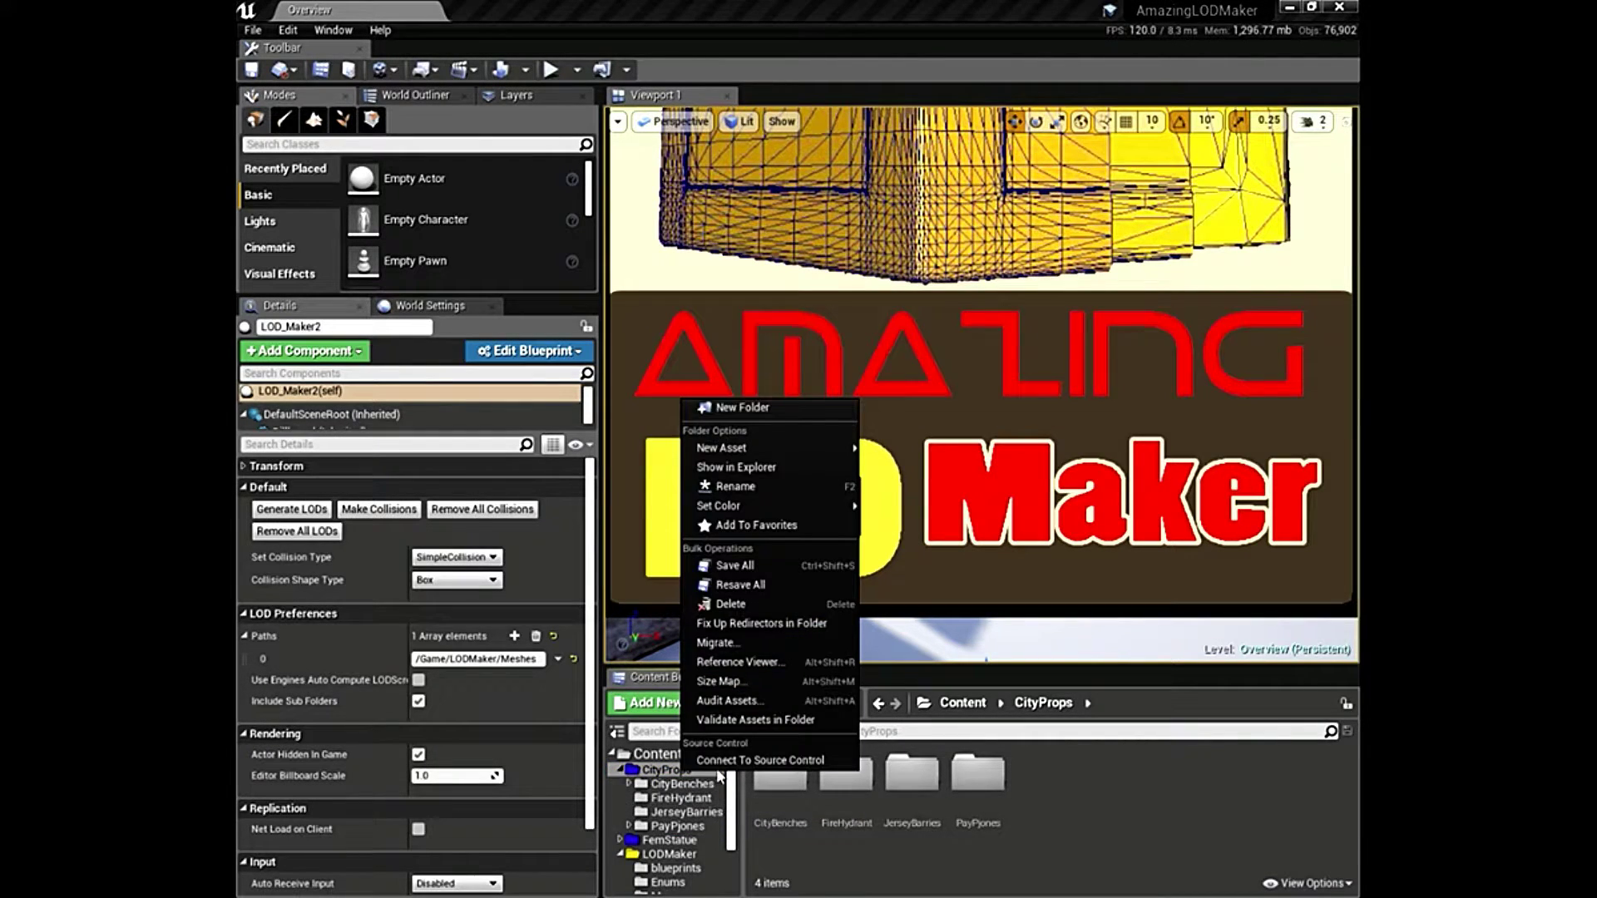
left_click(755, 495)
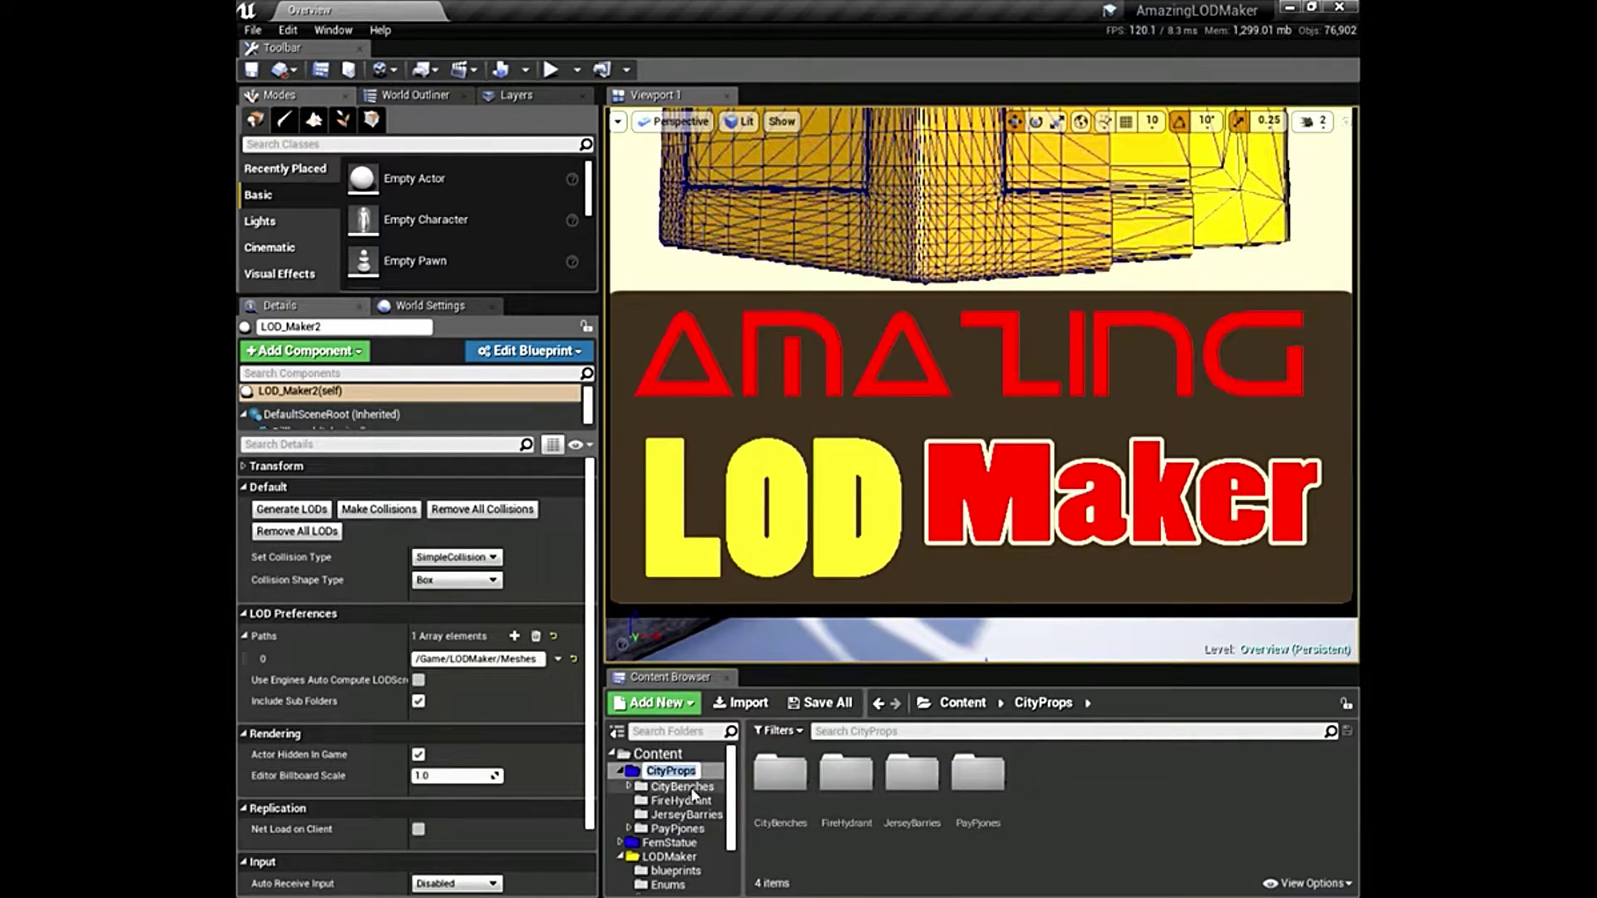
right_click(675, 771)
left_click(718, 699)
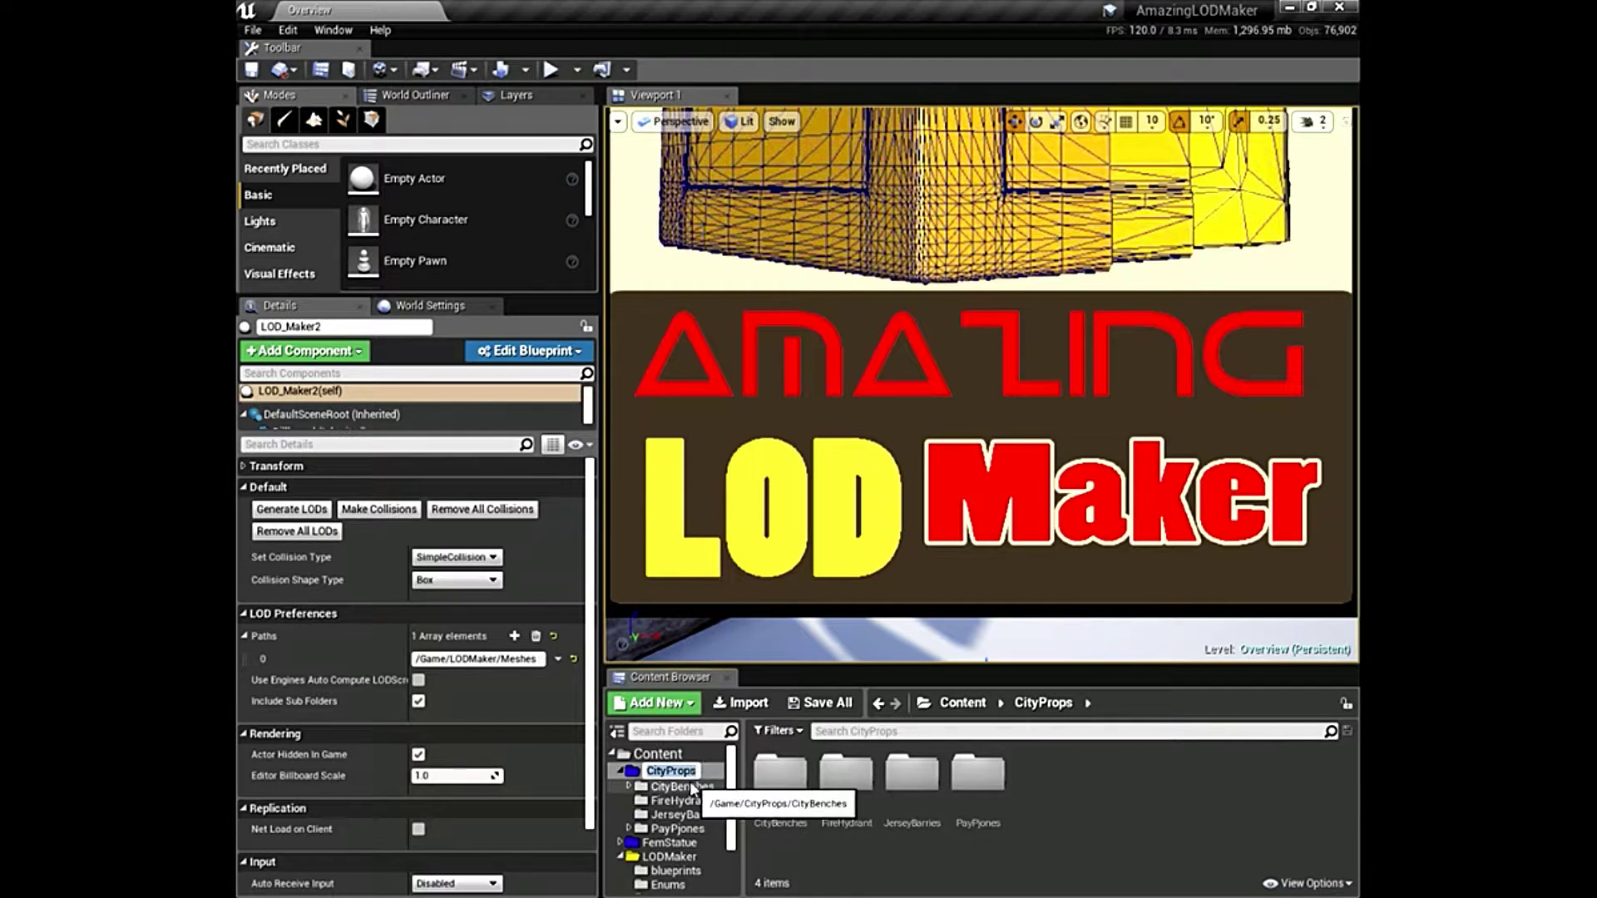
left_click(684, 786)
left_click(665, 770)
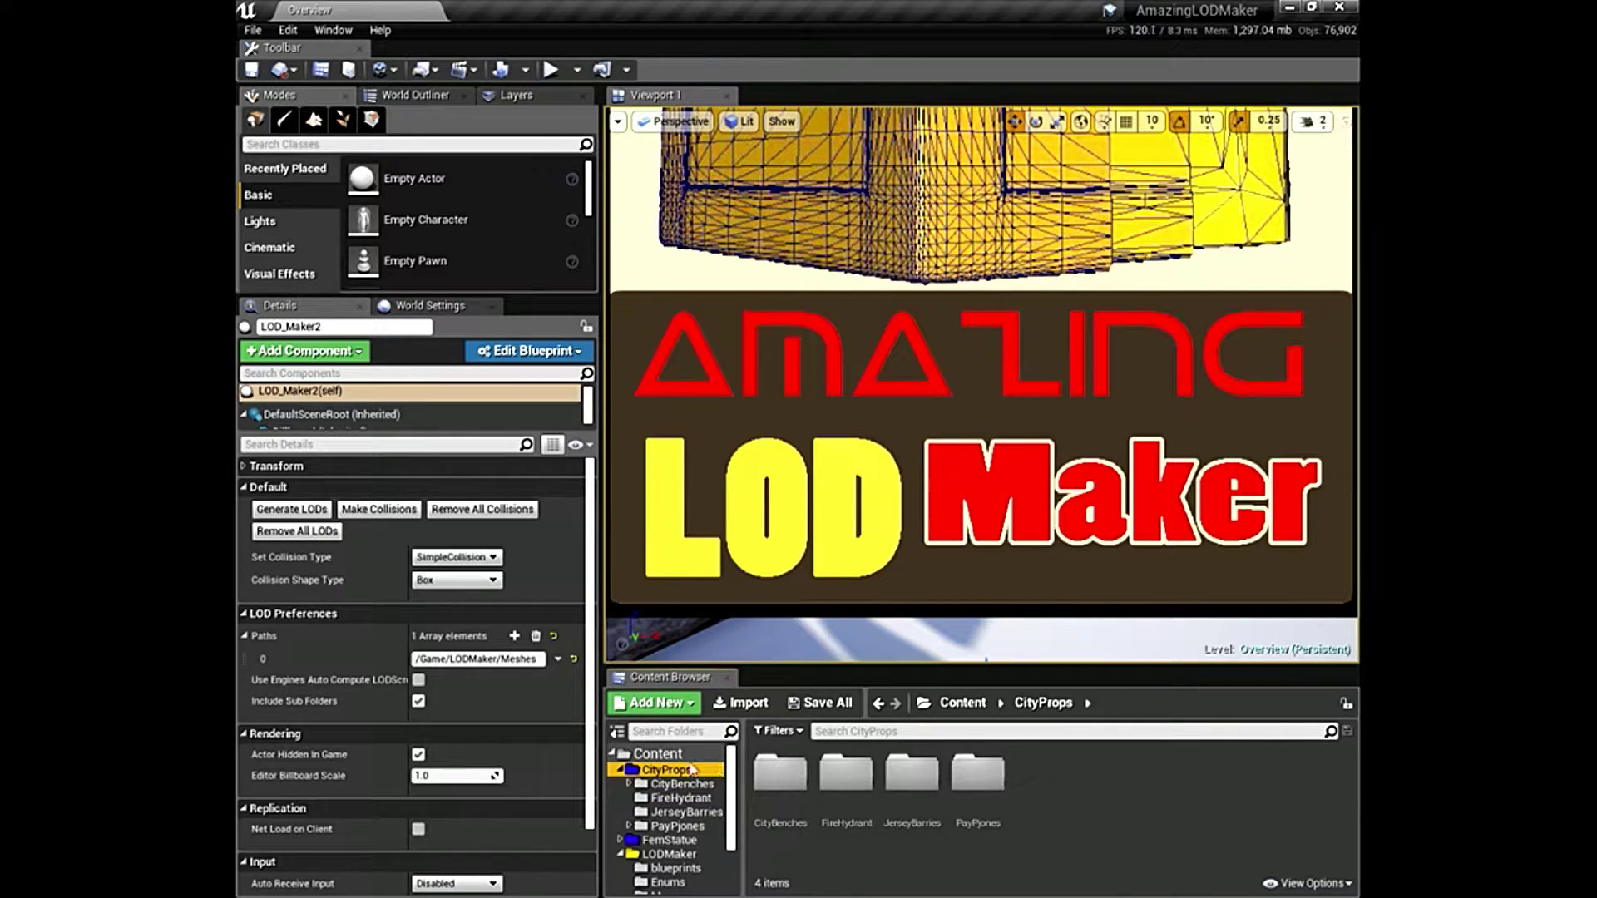
left_click(514, 636)
right_click(462, 680)
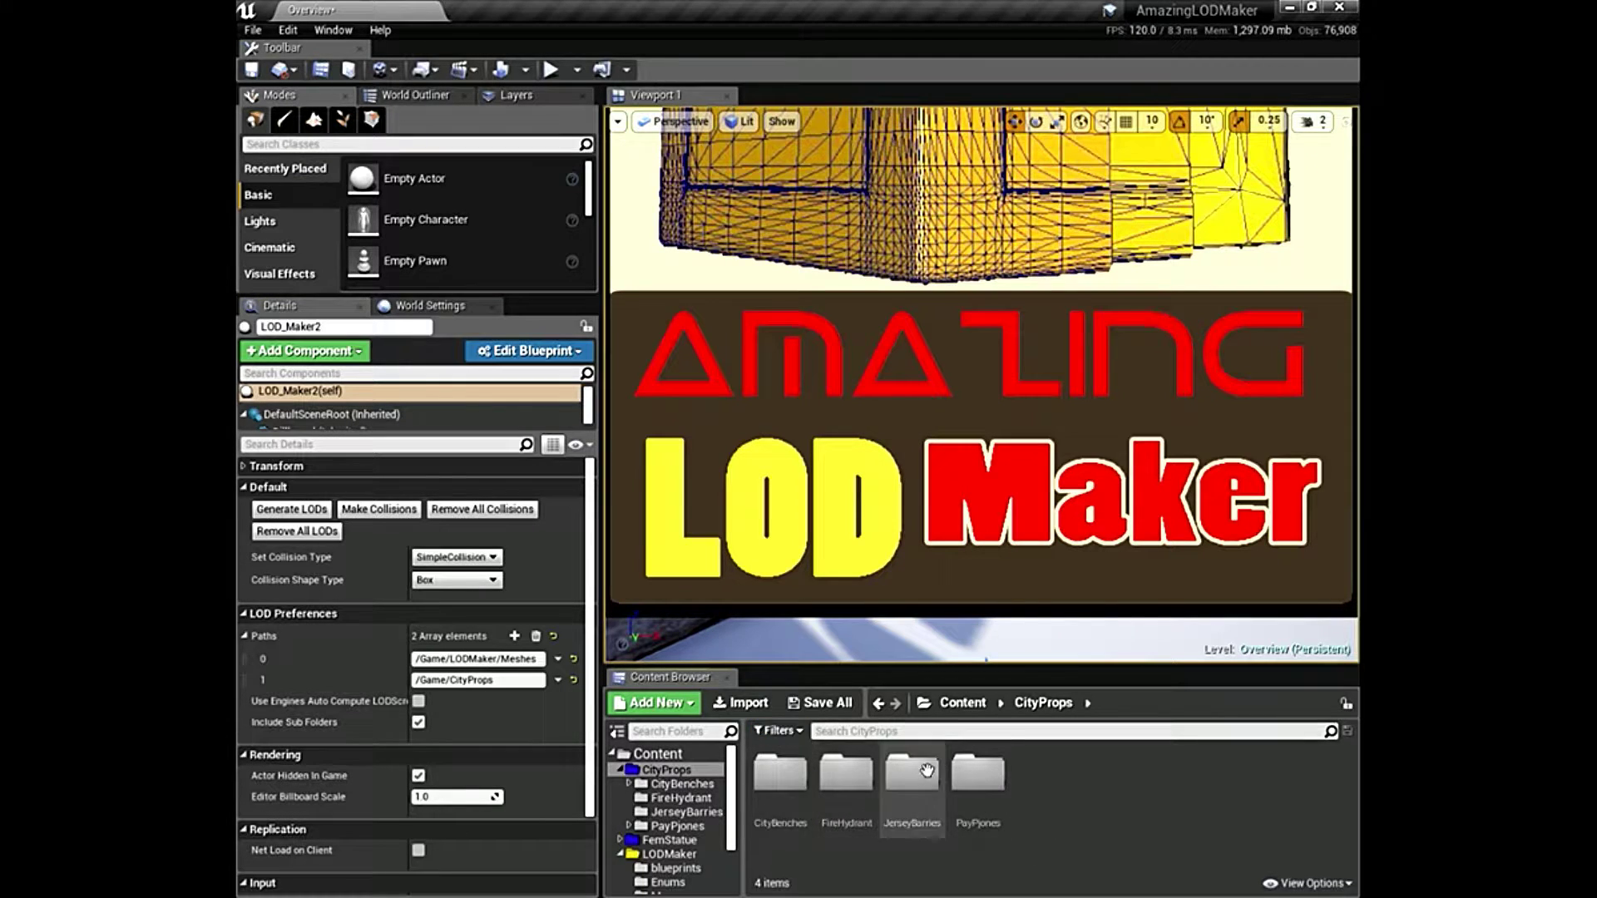
Browse the CityBenches, FireHydrant and PayPjones subfolders of CityProps.
left_click(655, 770)
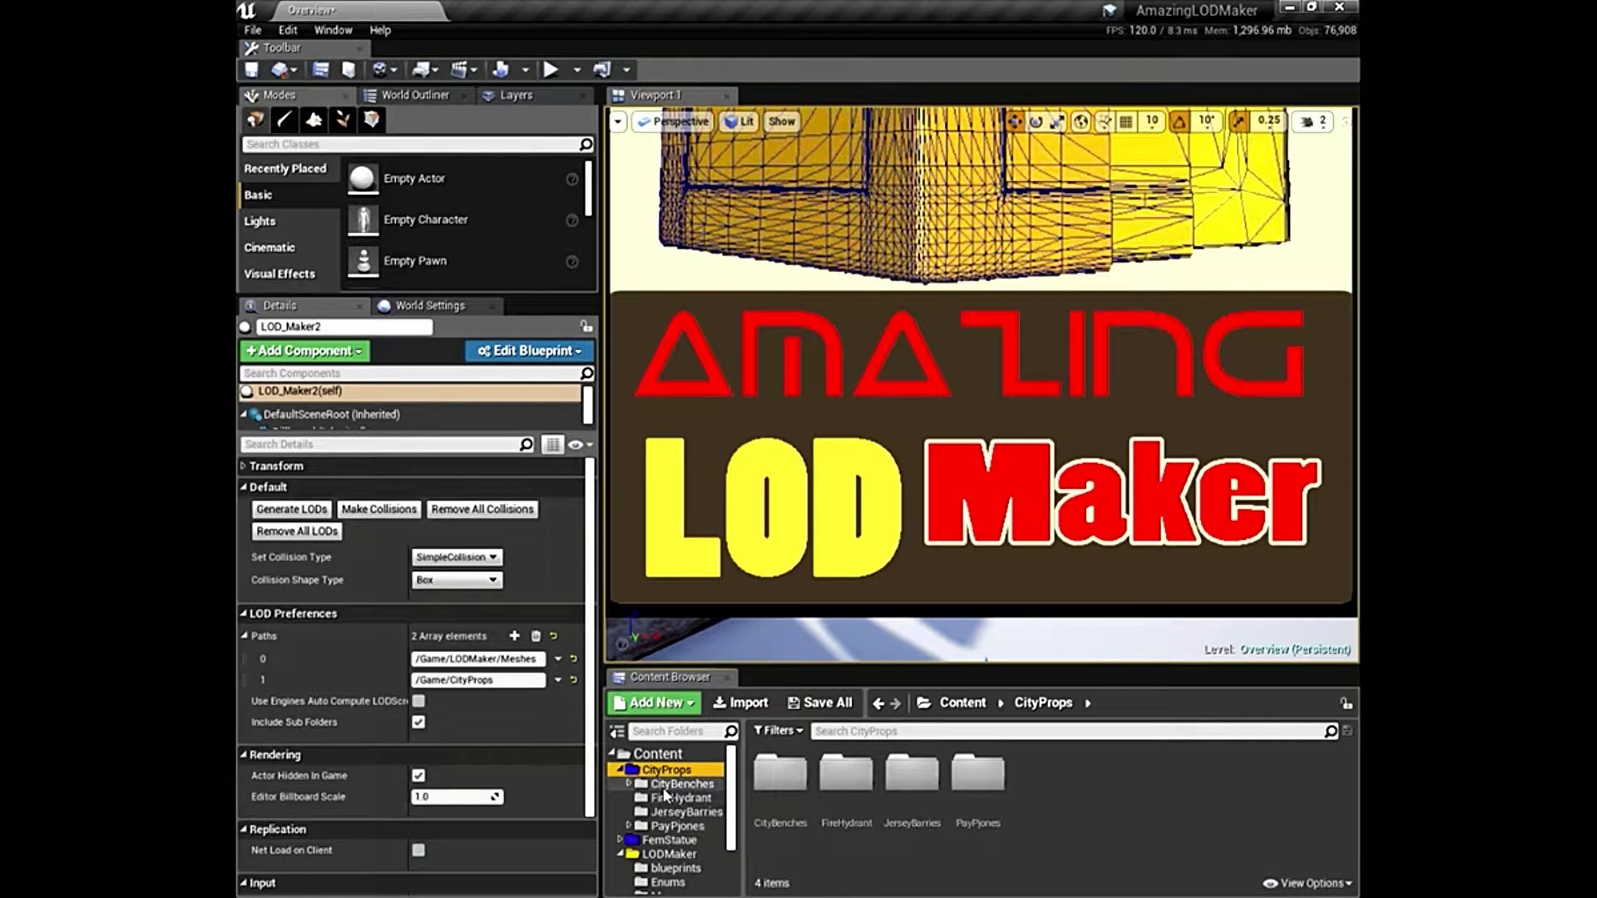
left_click(679, 785)
left_click(687, 798)
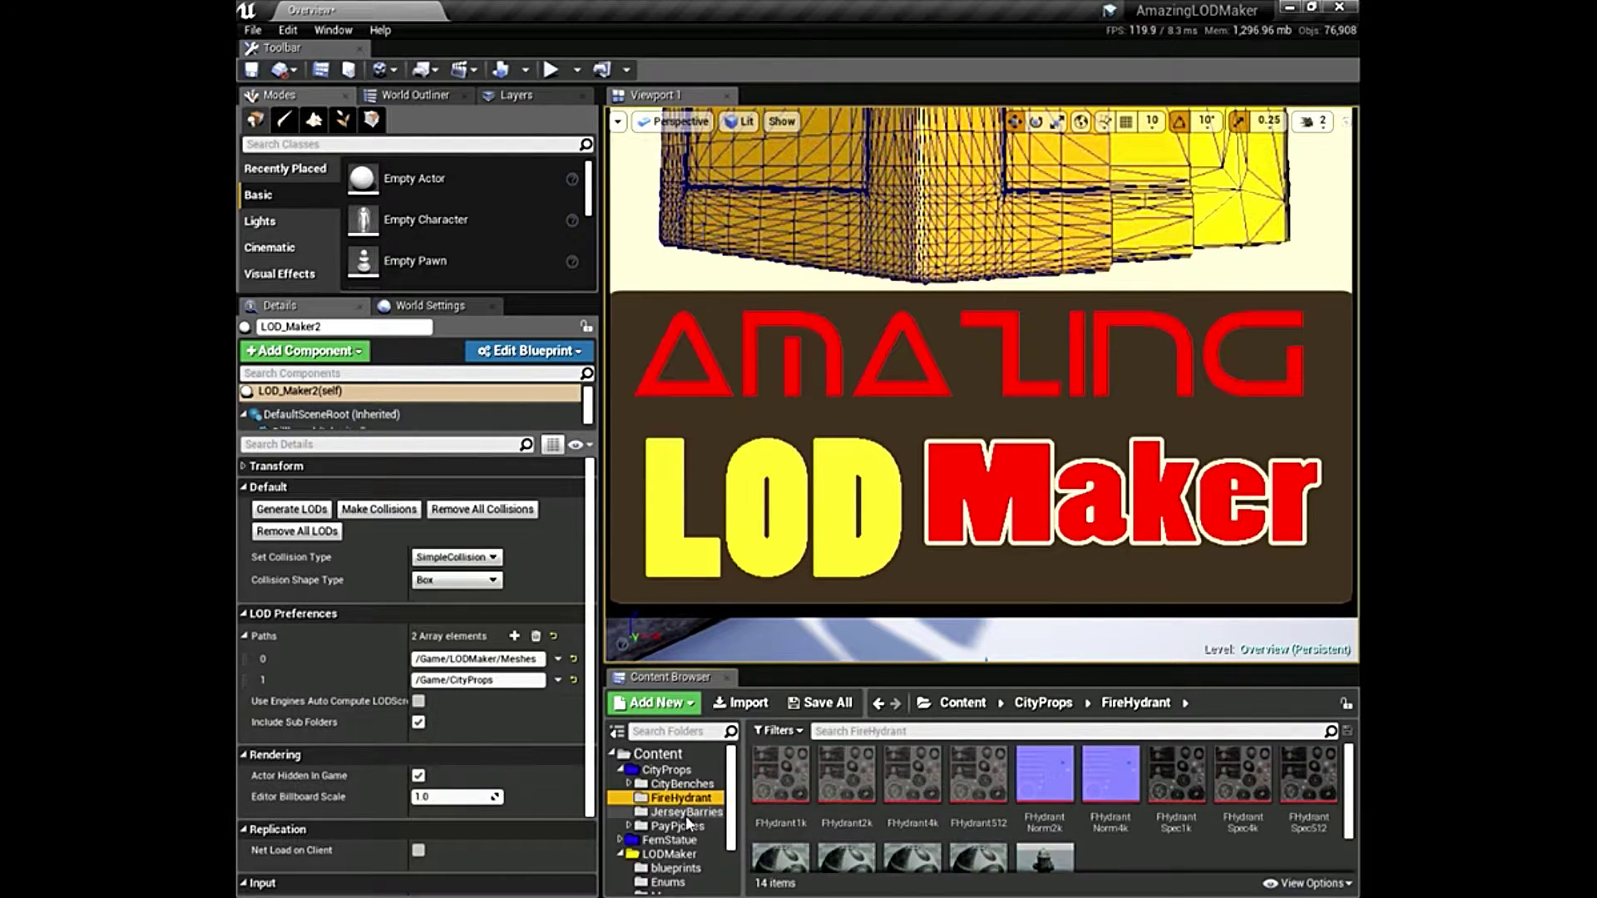
left_click(677, 826)
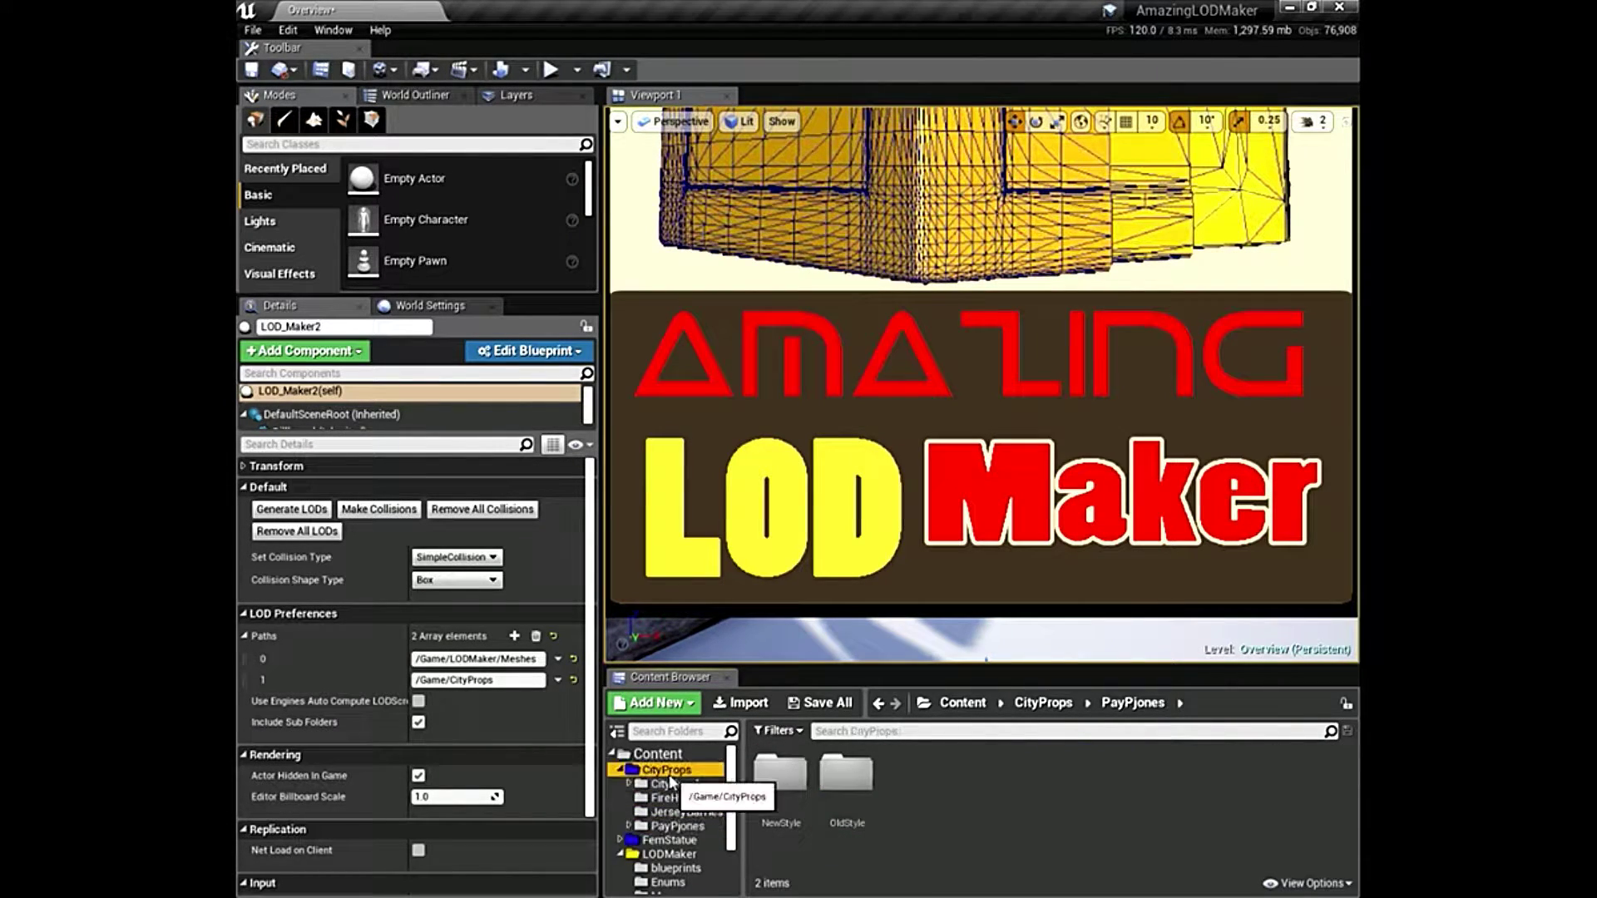
left_click(669, 772)
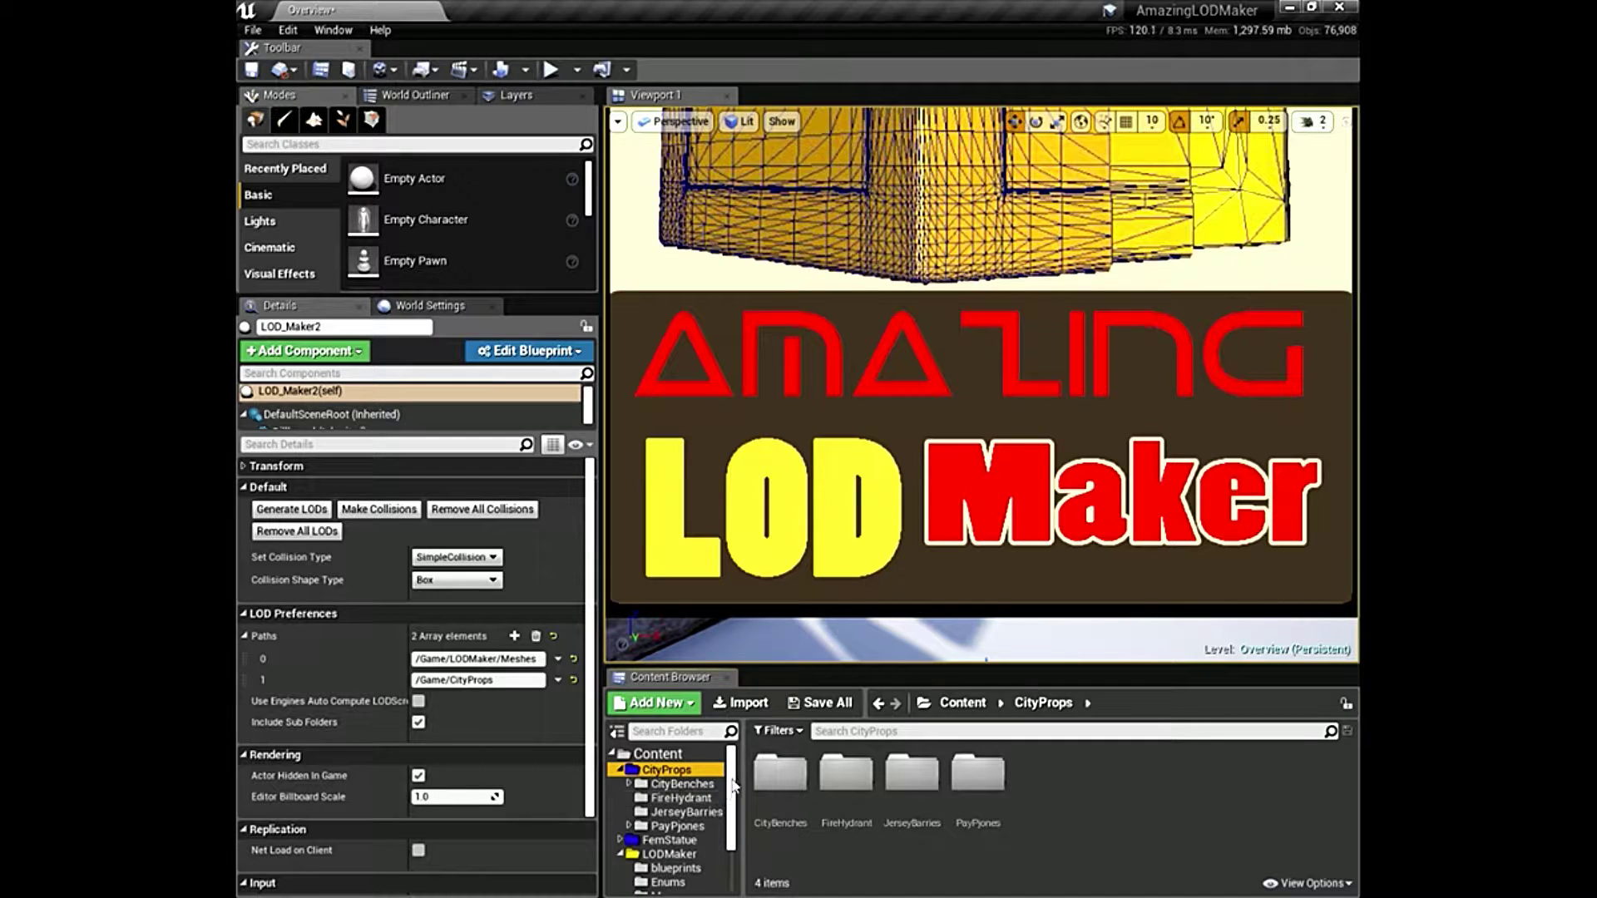
left_click_drag(733, 784, 736, 794)
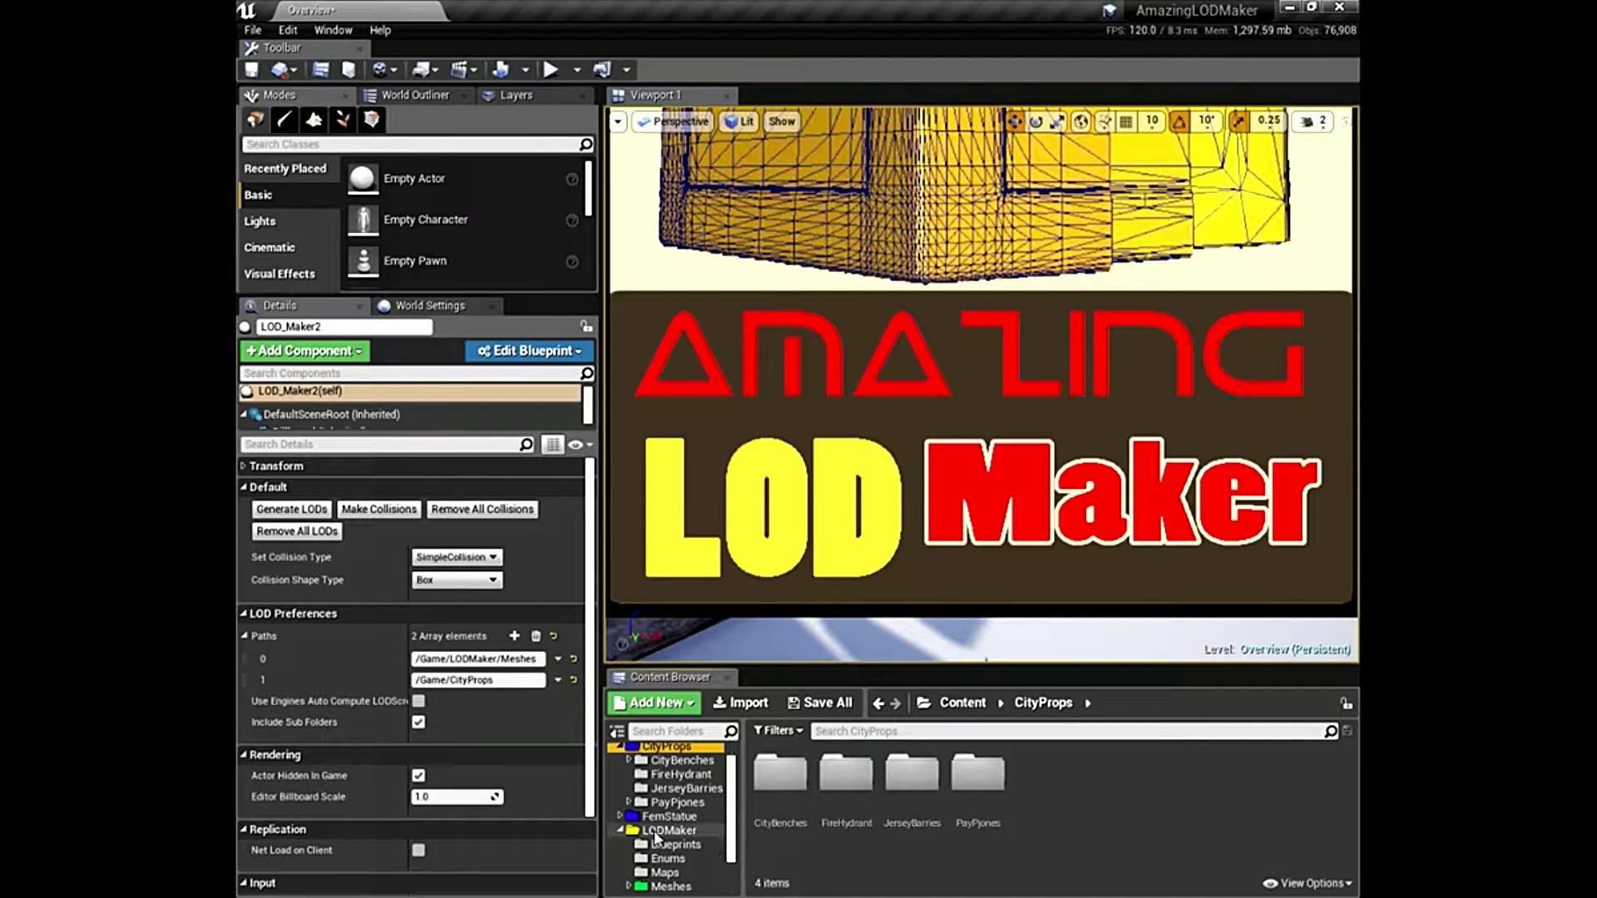
scroll(665, 840, "up", 1)
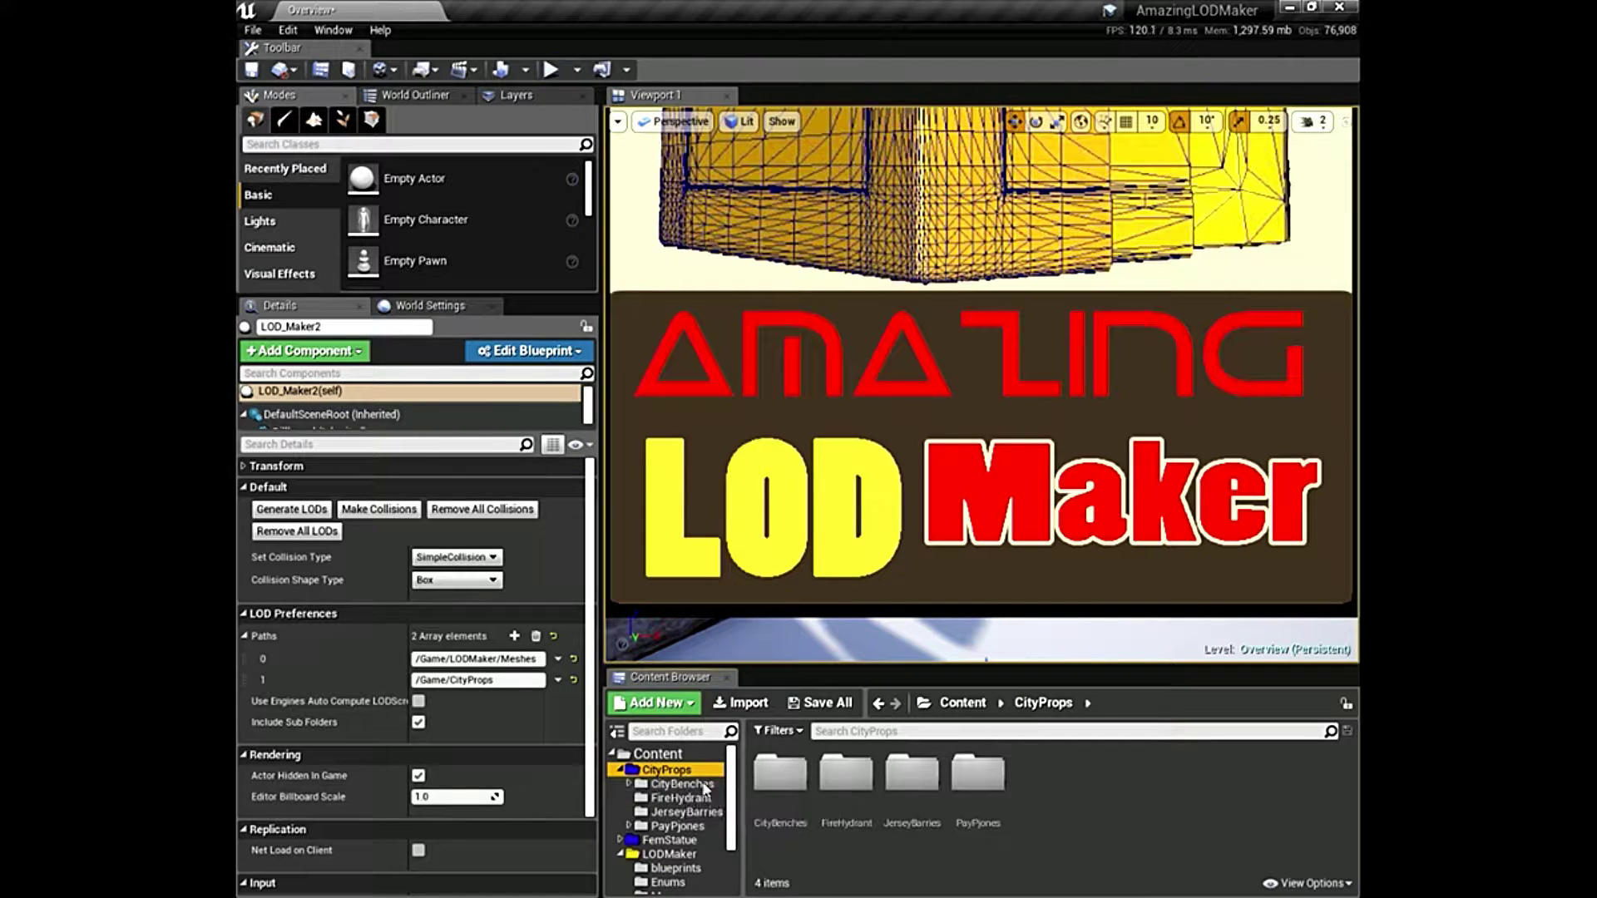
Open CityBenches > Small and select the CityBench_Small mesh.
left_click(679, 786)
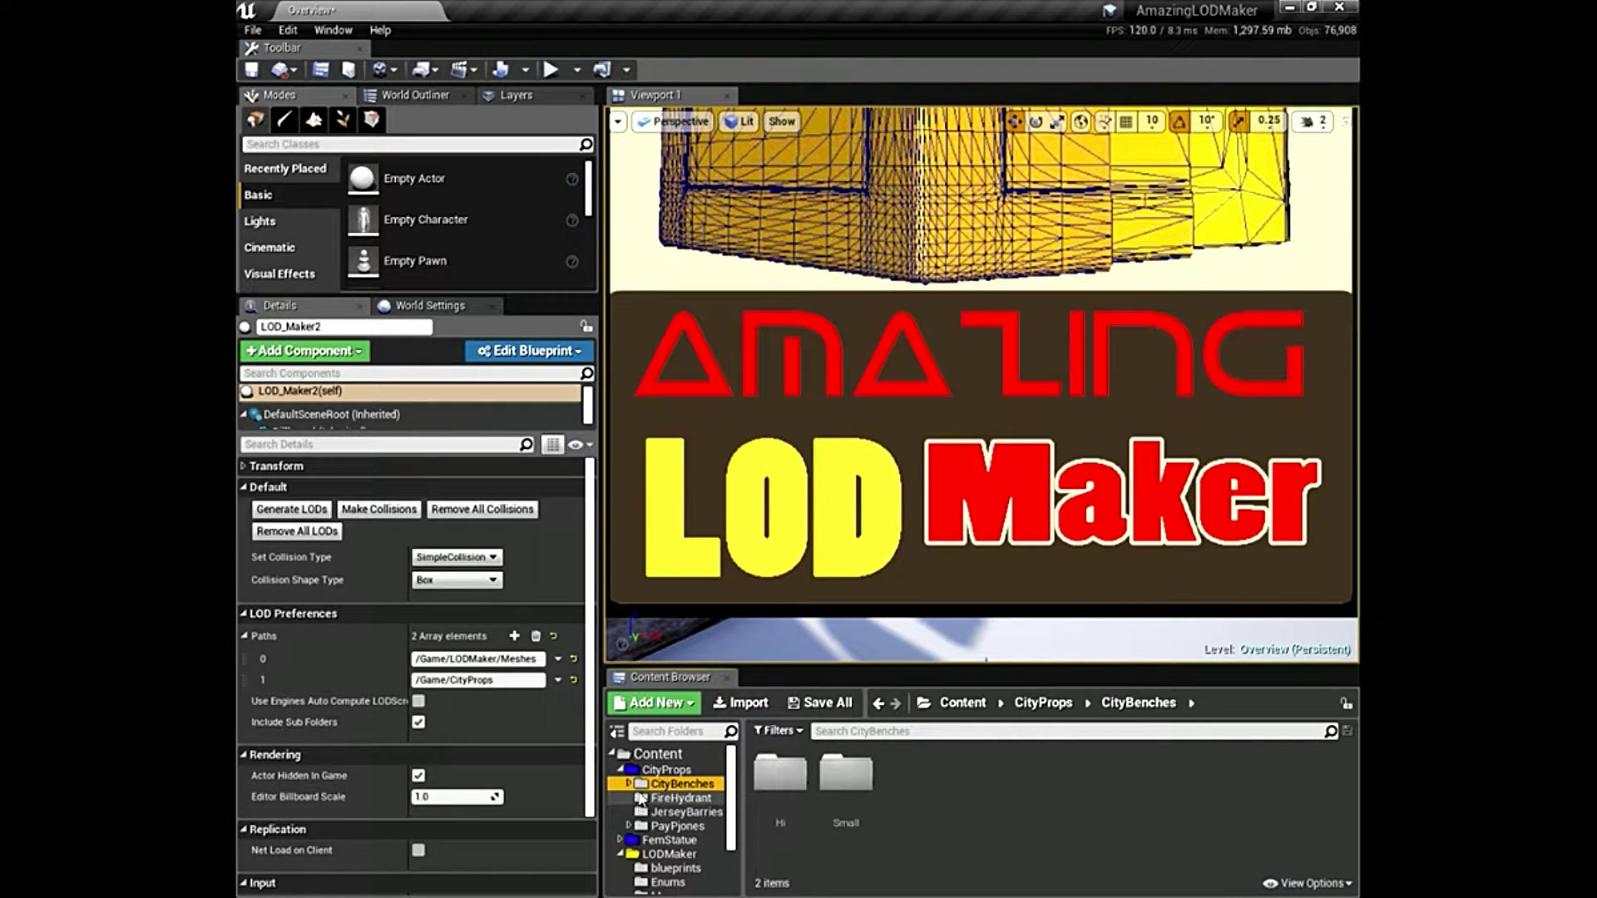
left_click(630, 784)
left_click(651, 799)
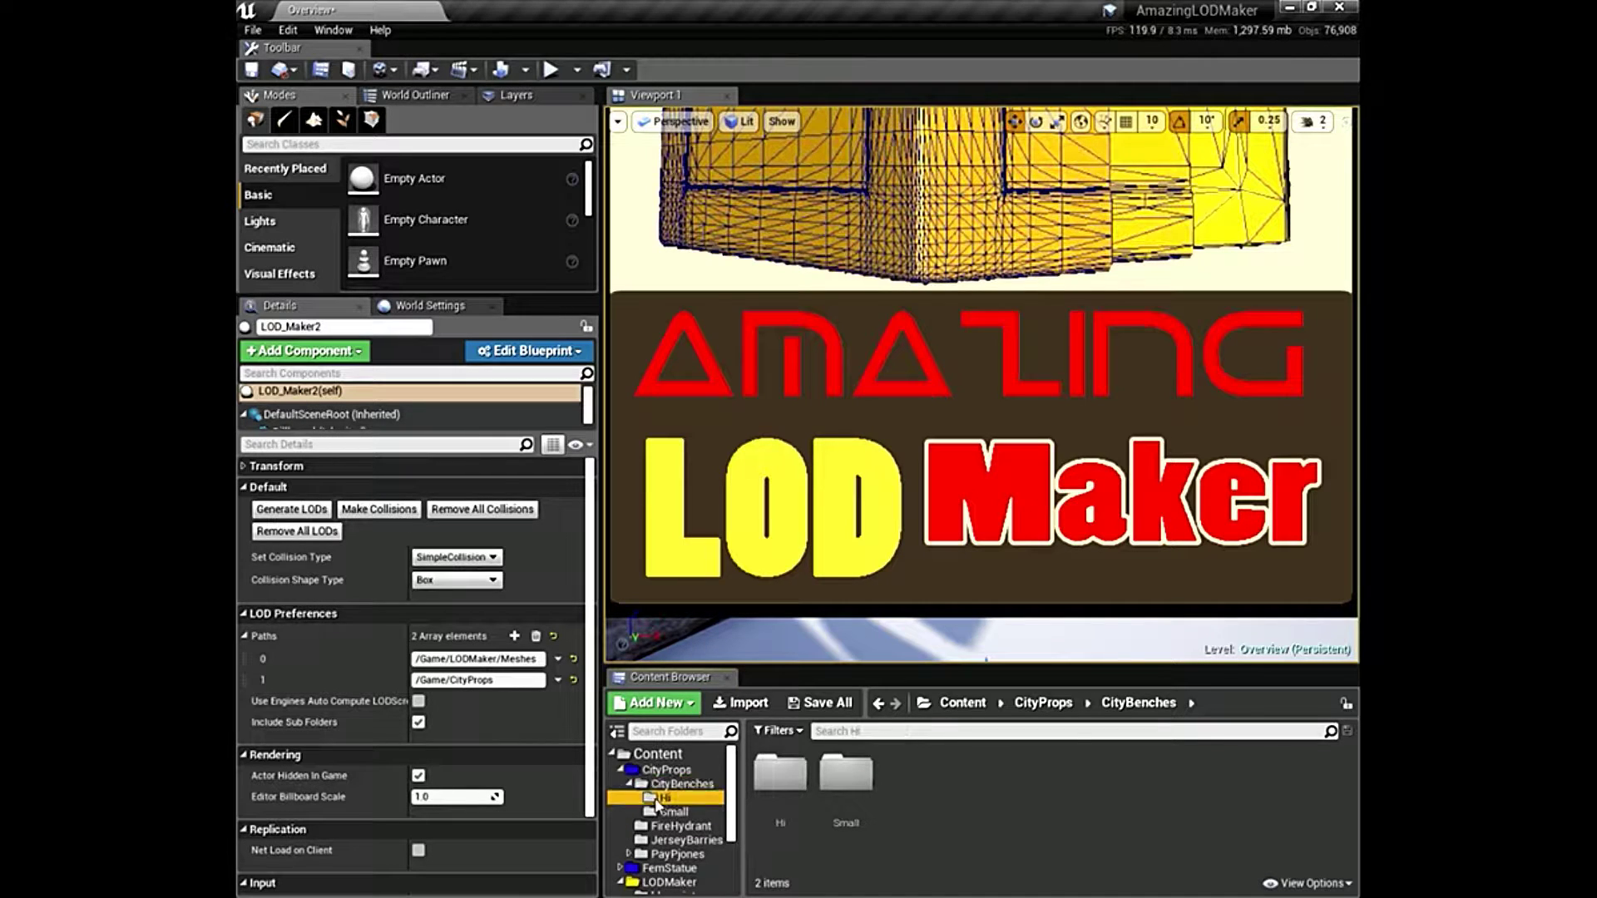
left_click(689, 810)
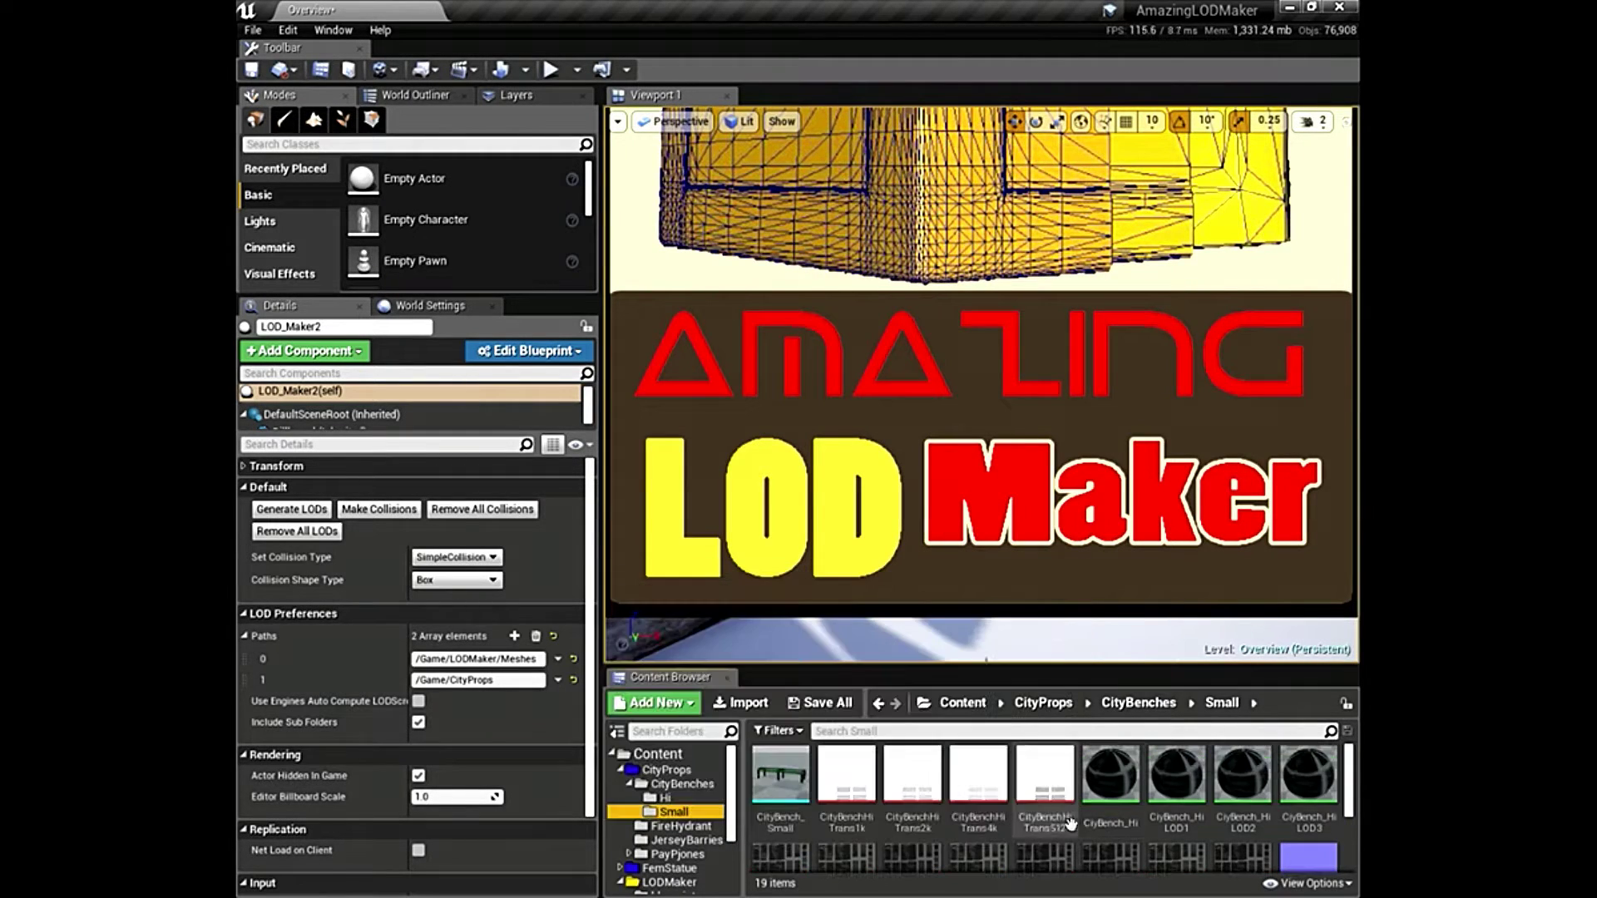
scroll(882, 823, "down", 1)
scroll(911, 832, "up", 1)
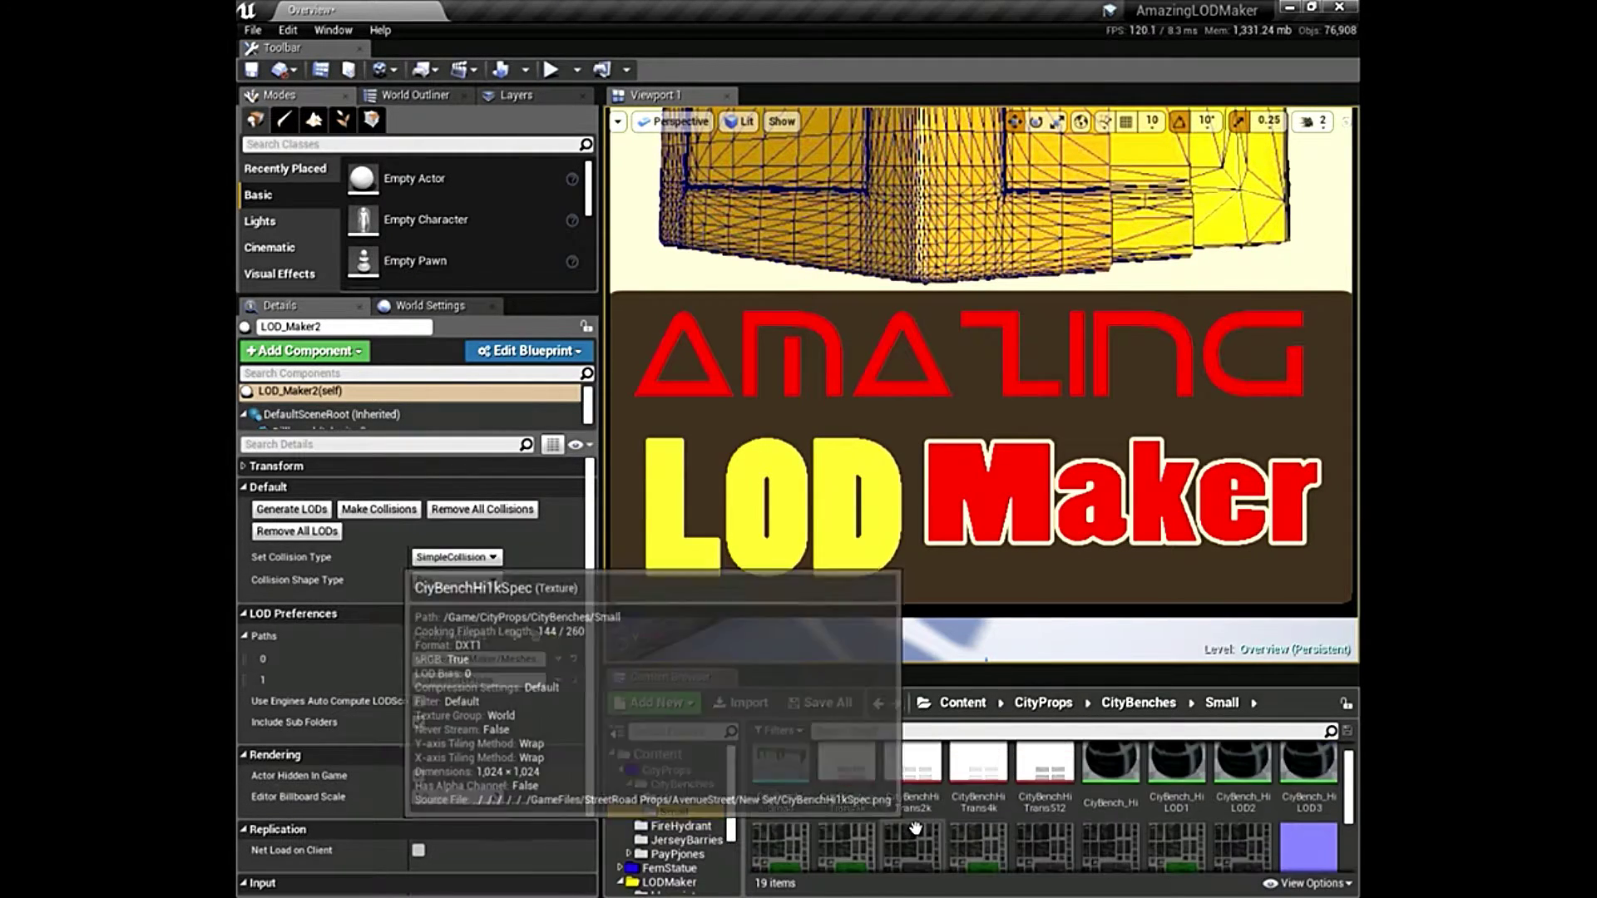
left_click(789, 773)
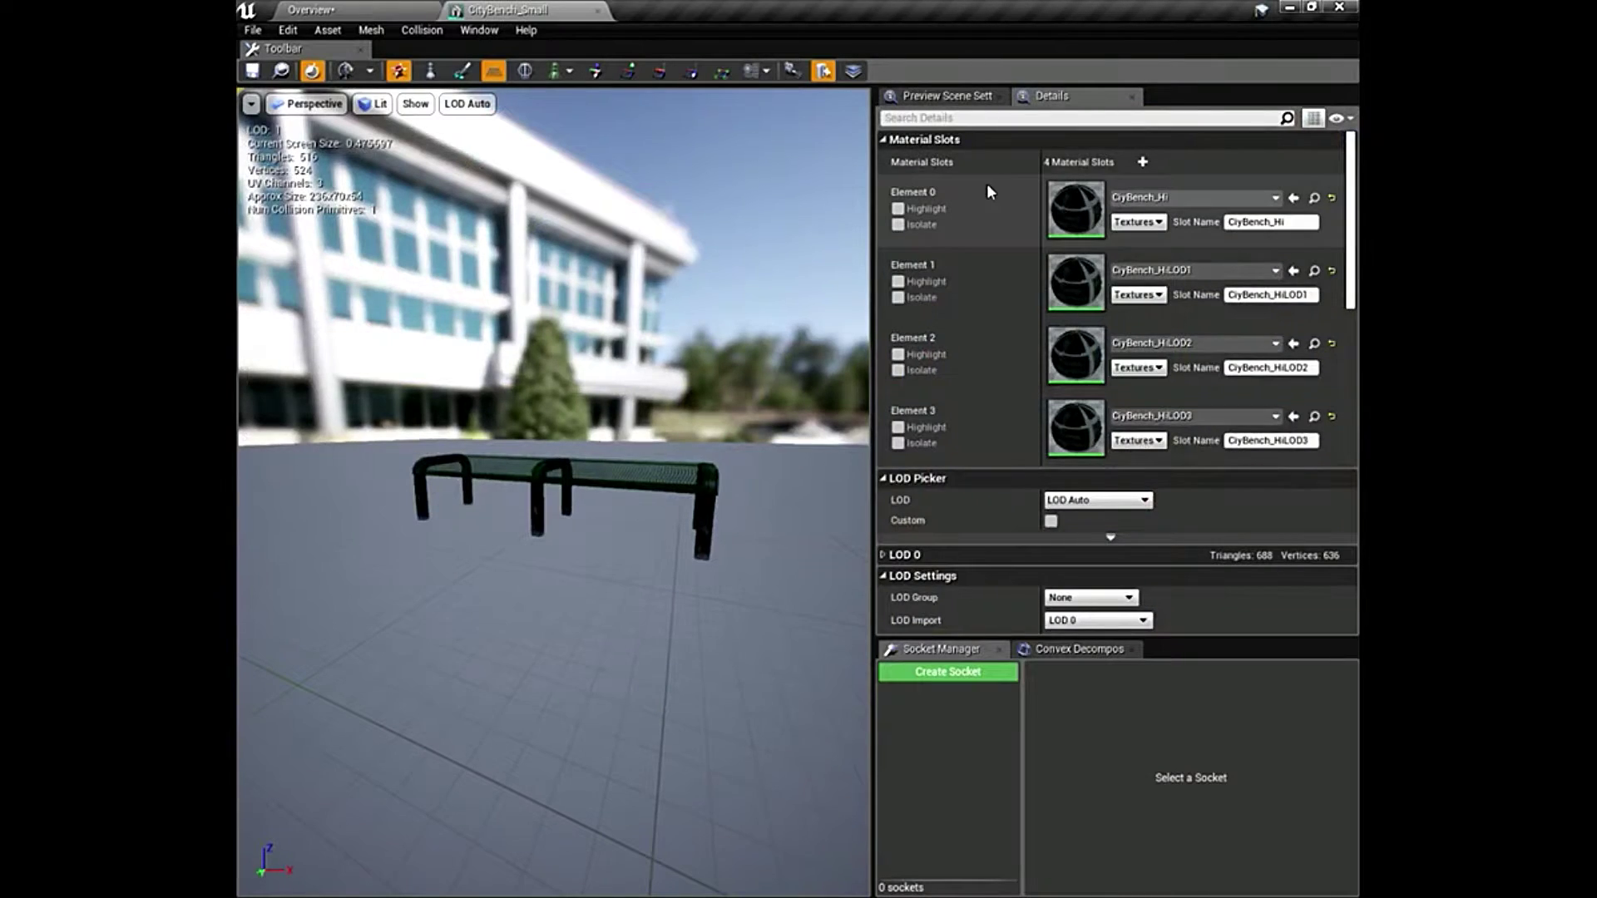
Expand CityBench_Small's LOD Picker options, then close the mesh editor.
left_click(1110, 538)
scroll(939, 567, "down", 1)
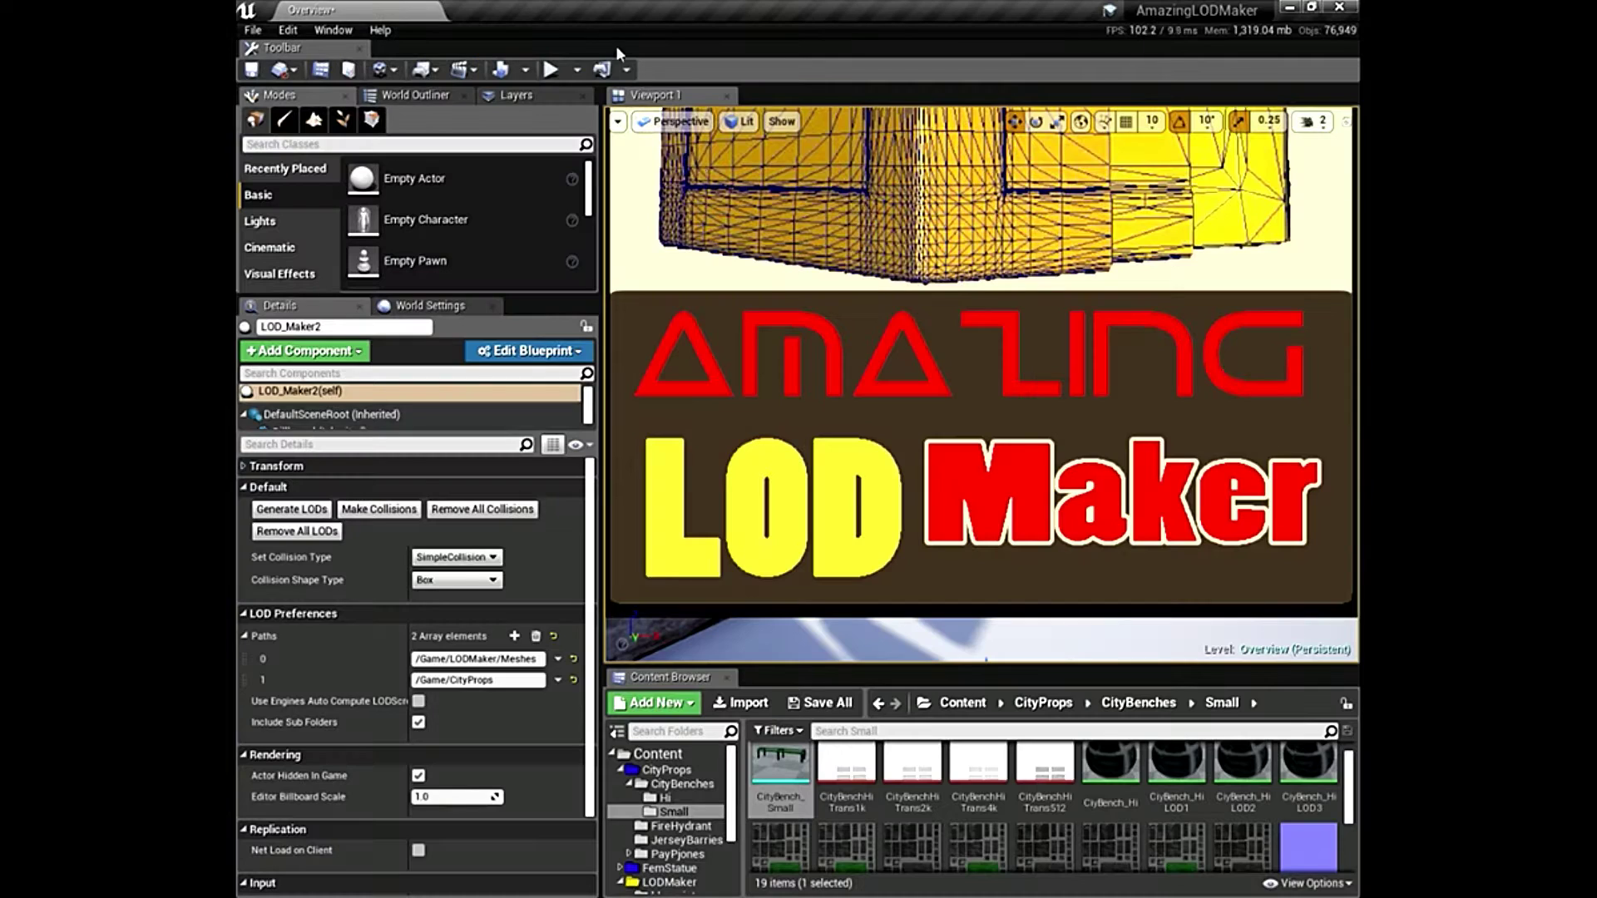
left_click(597, 10)
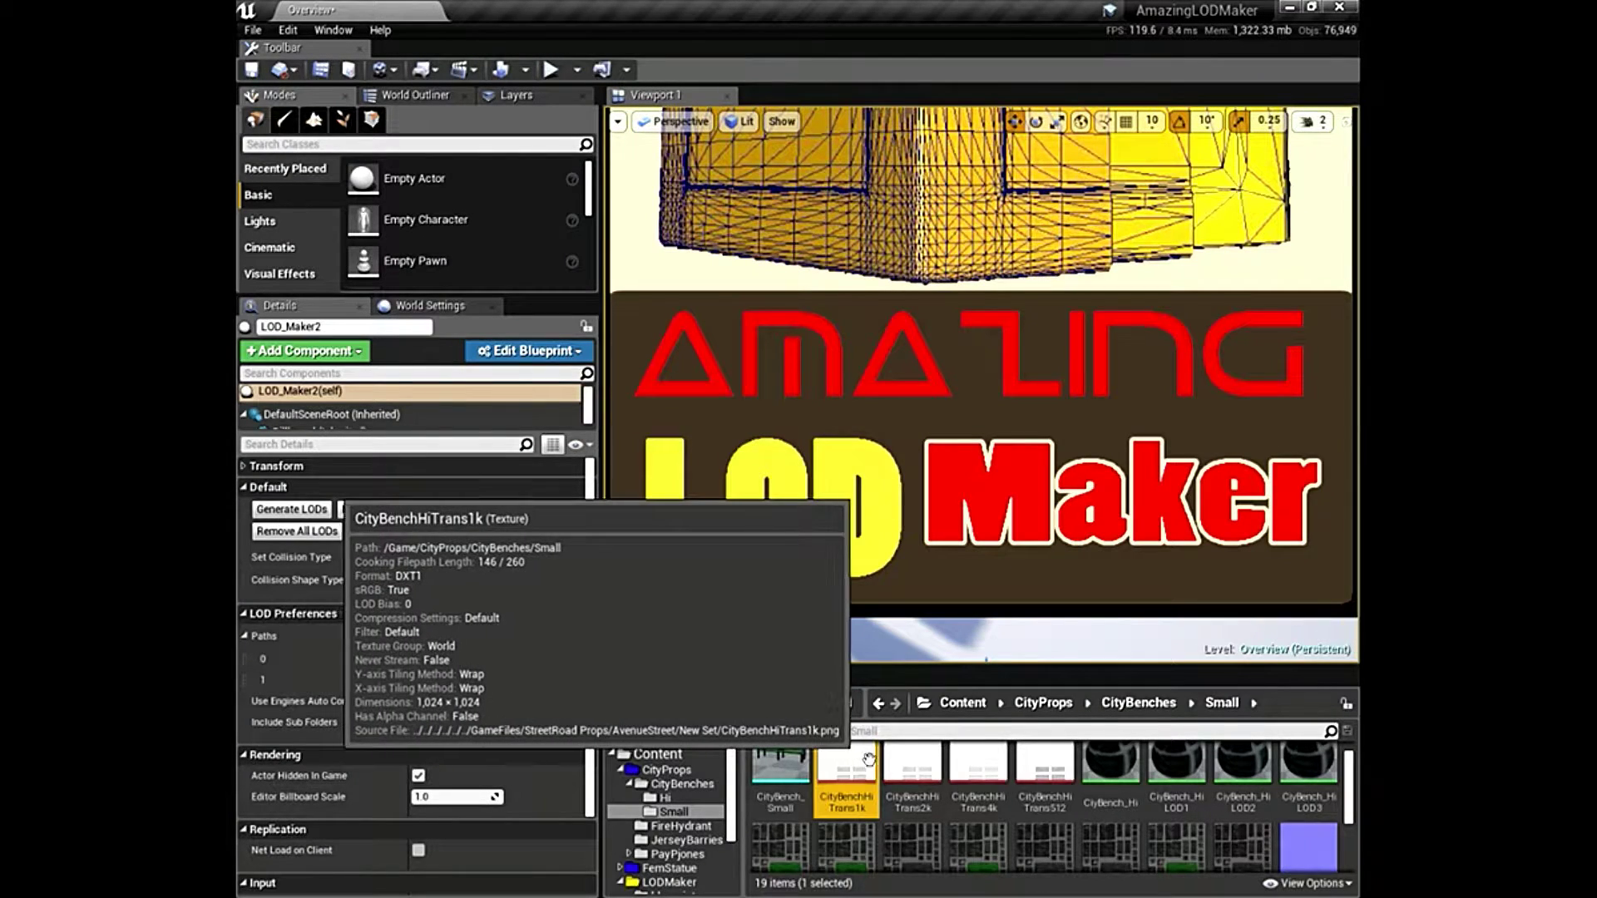
Select the CityBenchHiTrans2k texture, collapse CityBenches, and return to CityProps.
left_click(912, 774)
scroll(880, 846, "down", 2)
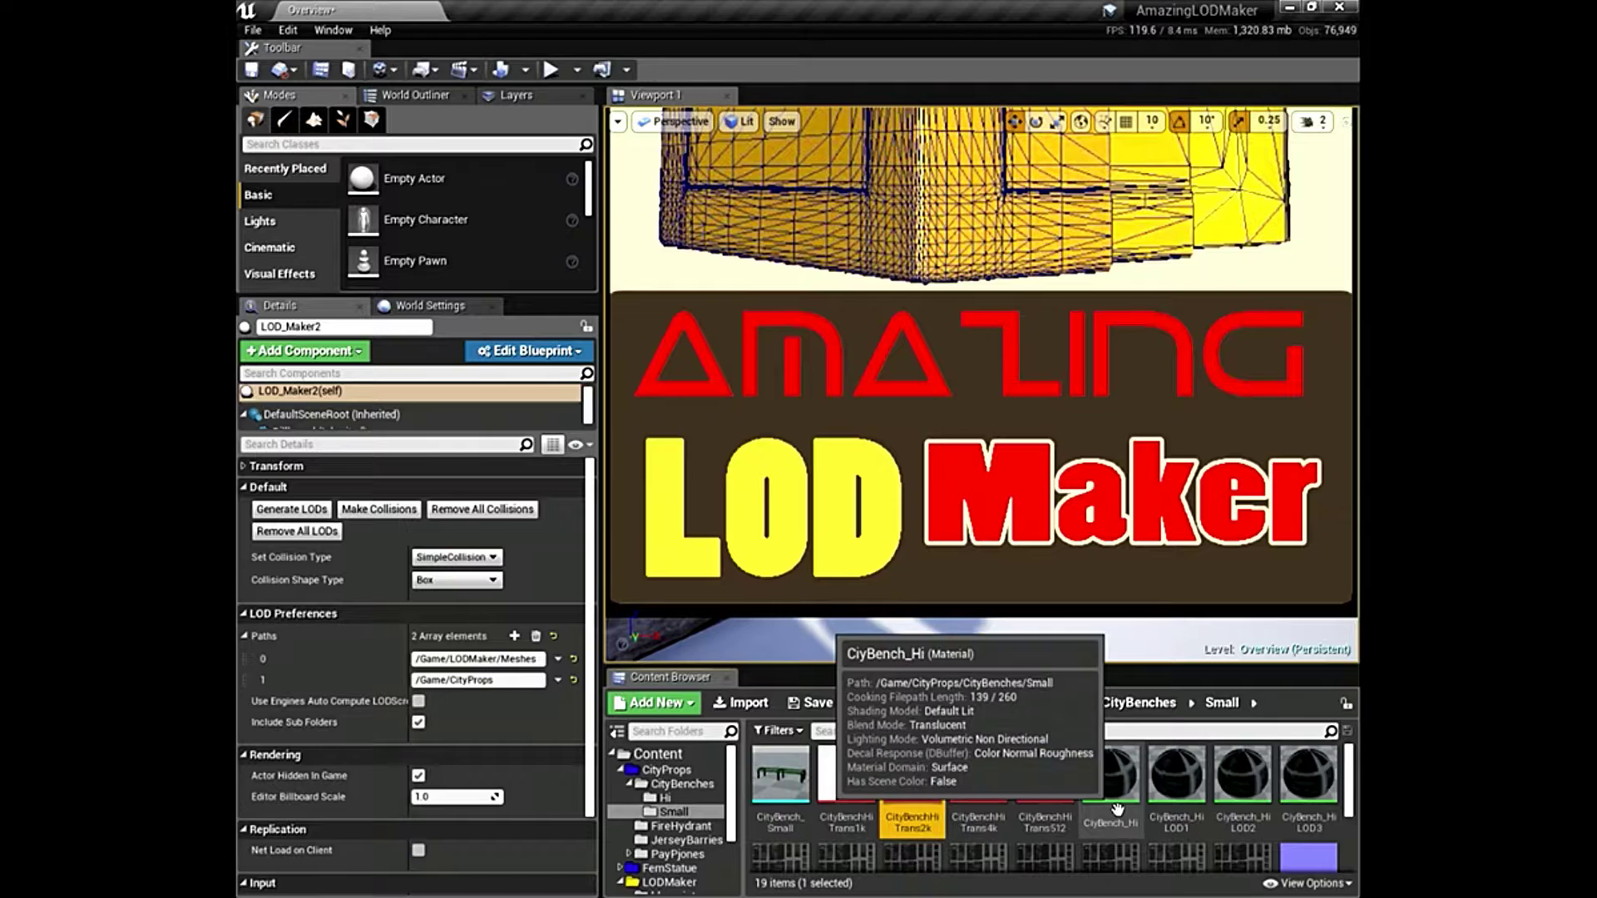
scroll(1002, 800, "up", 2)
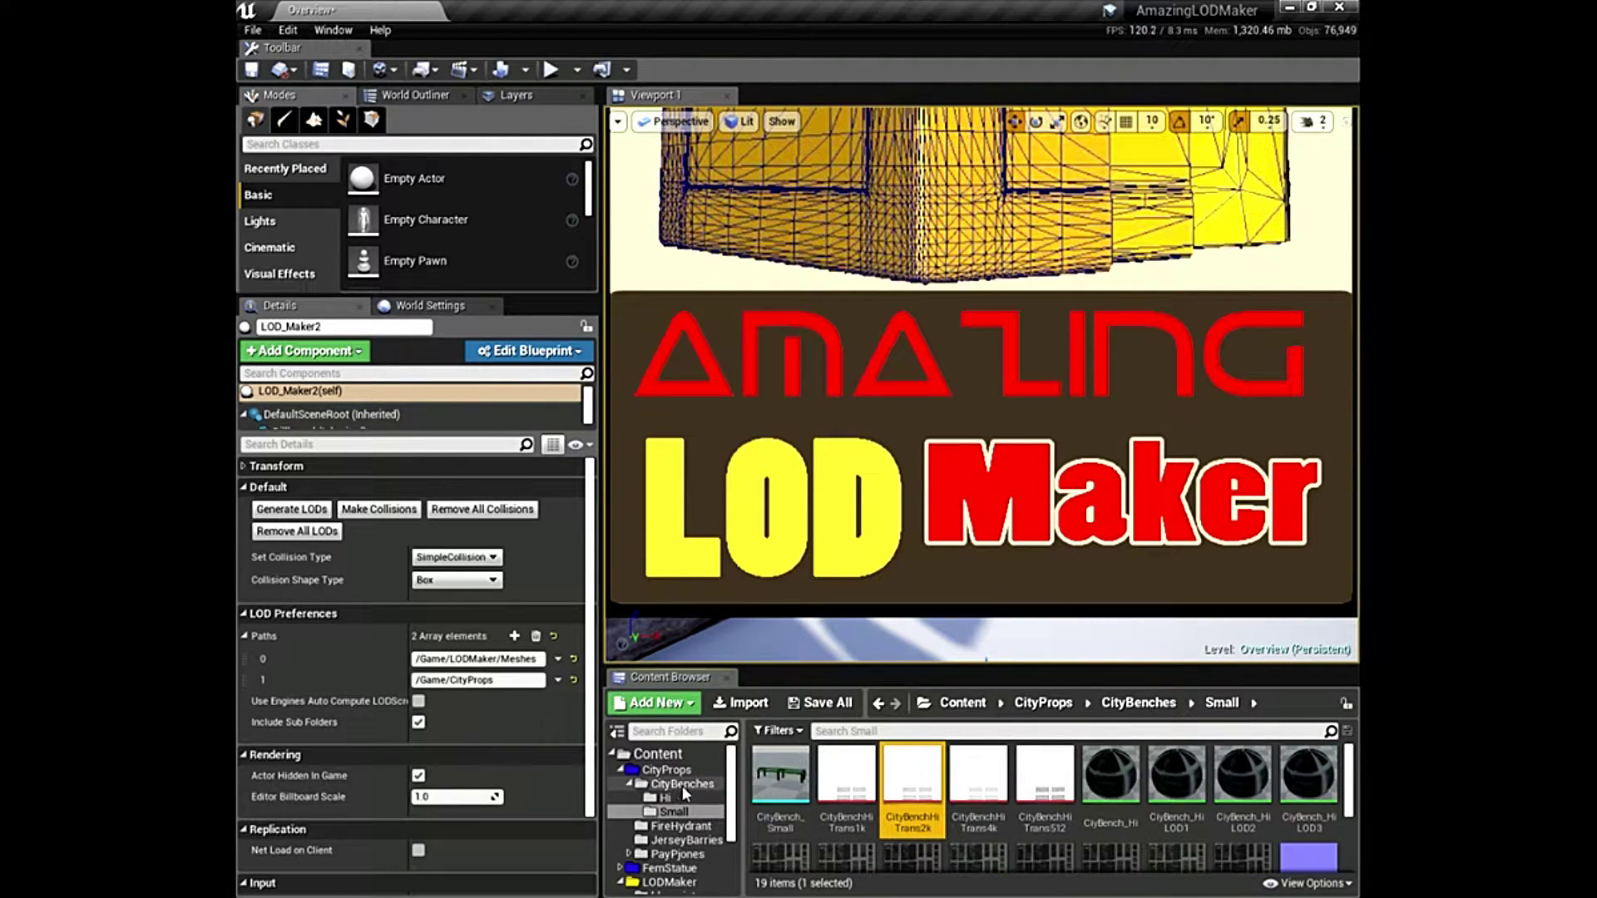
left_click(632, 785)
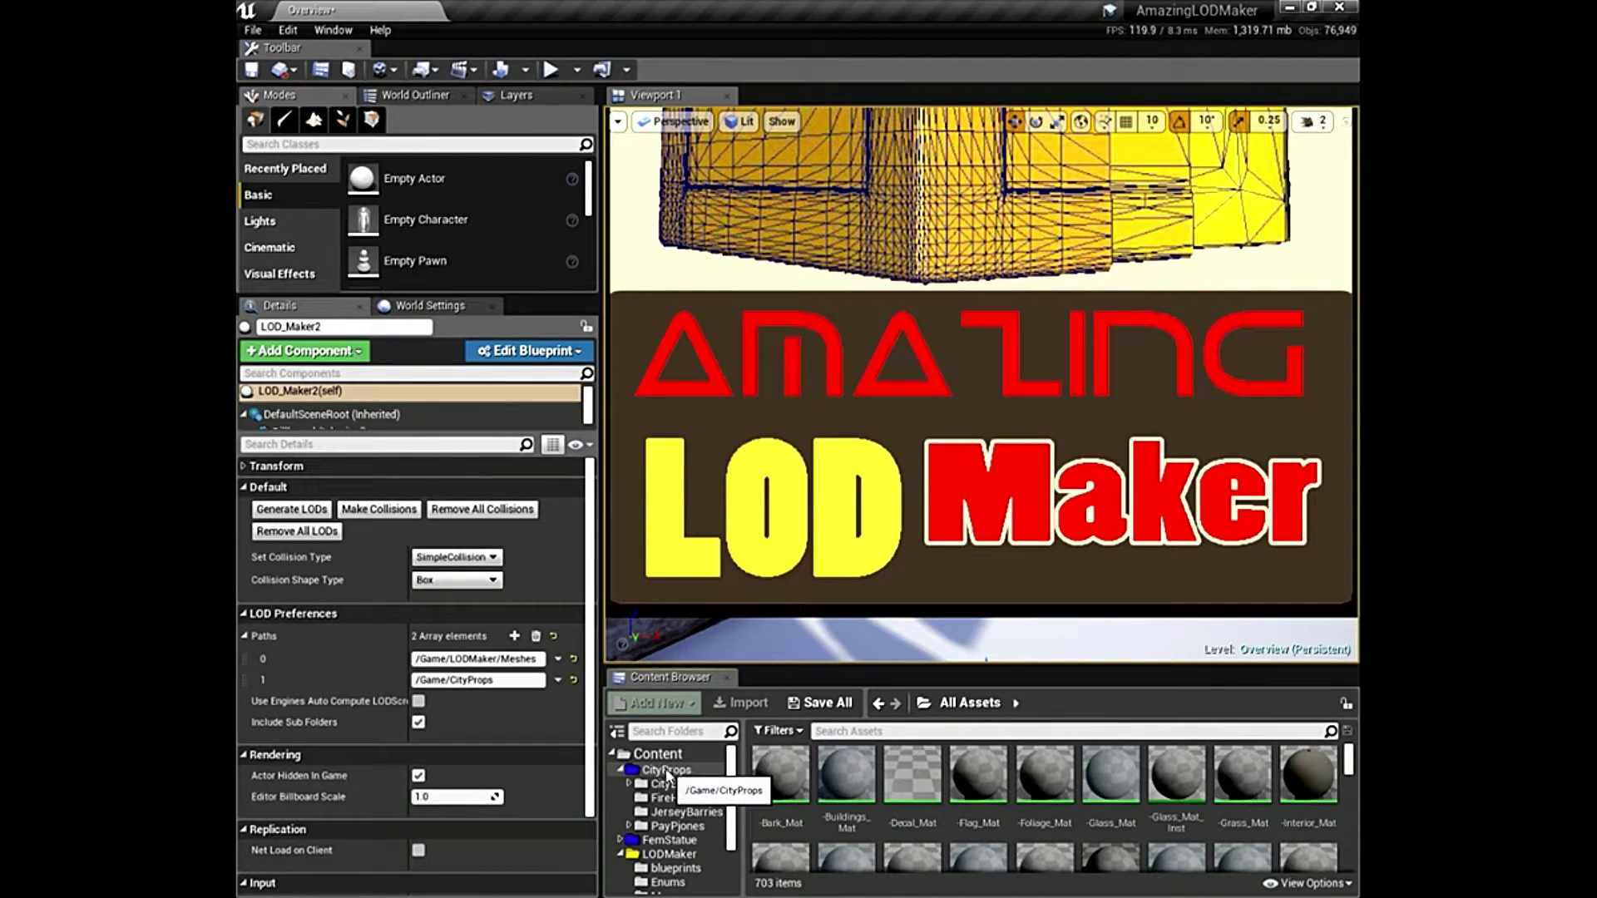
left_click(664, 768)
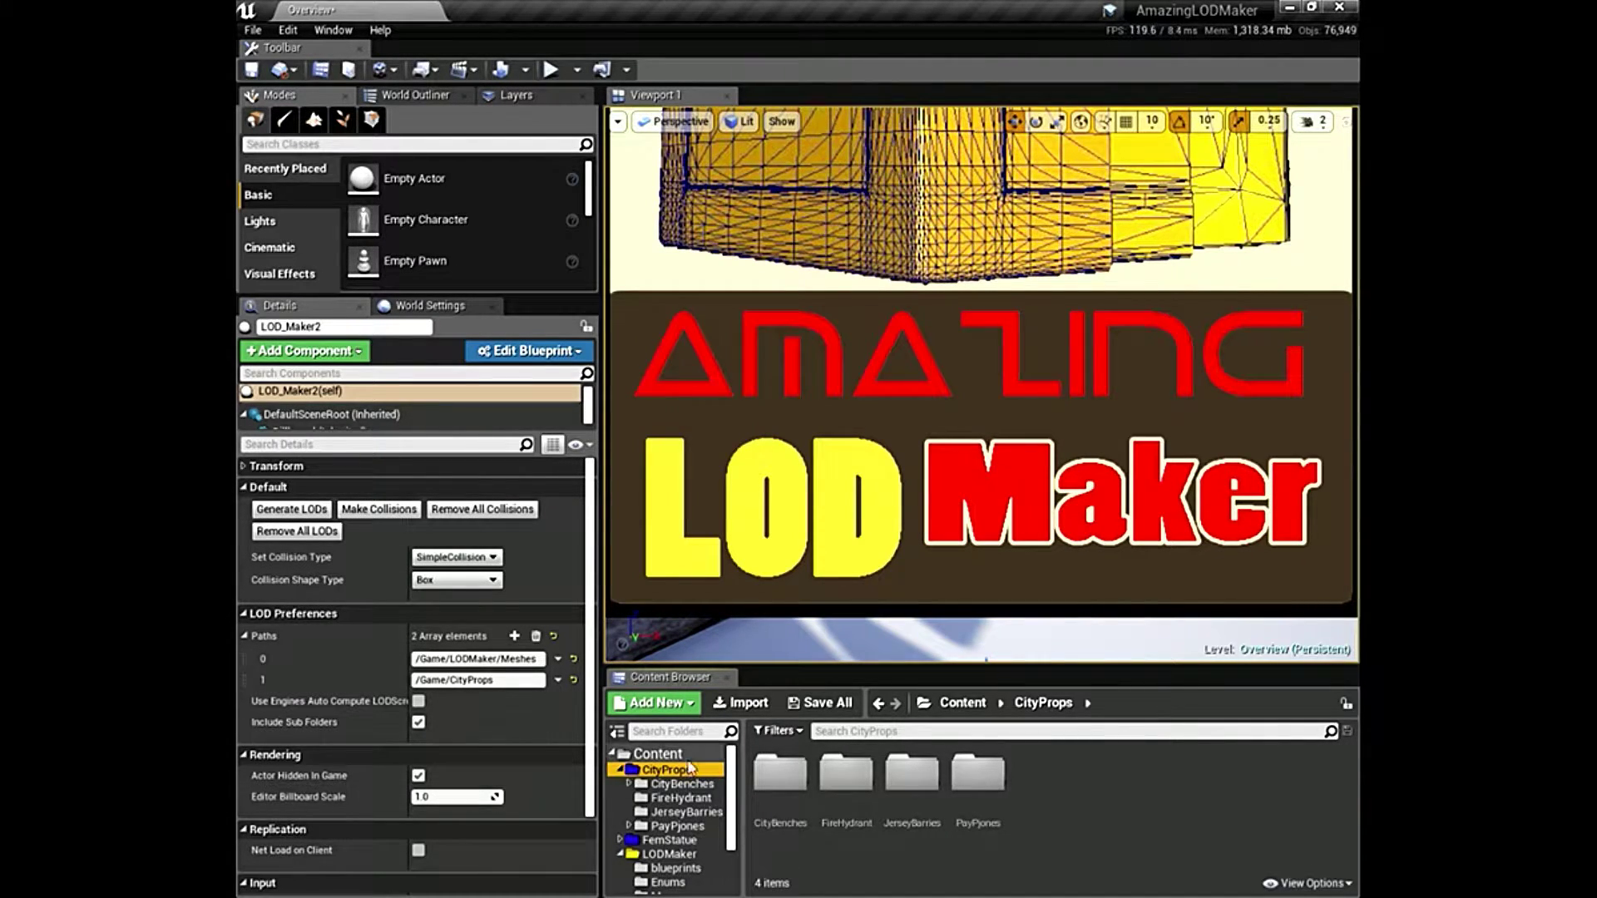
Scroll down the Content Browser folder tree.
scroll(666, 815, "down", 2)
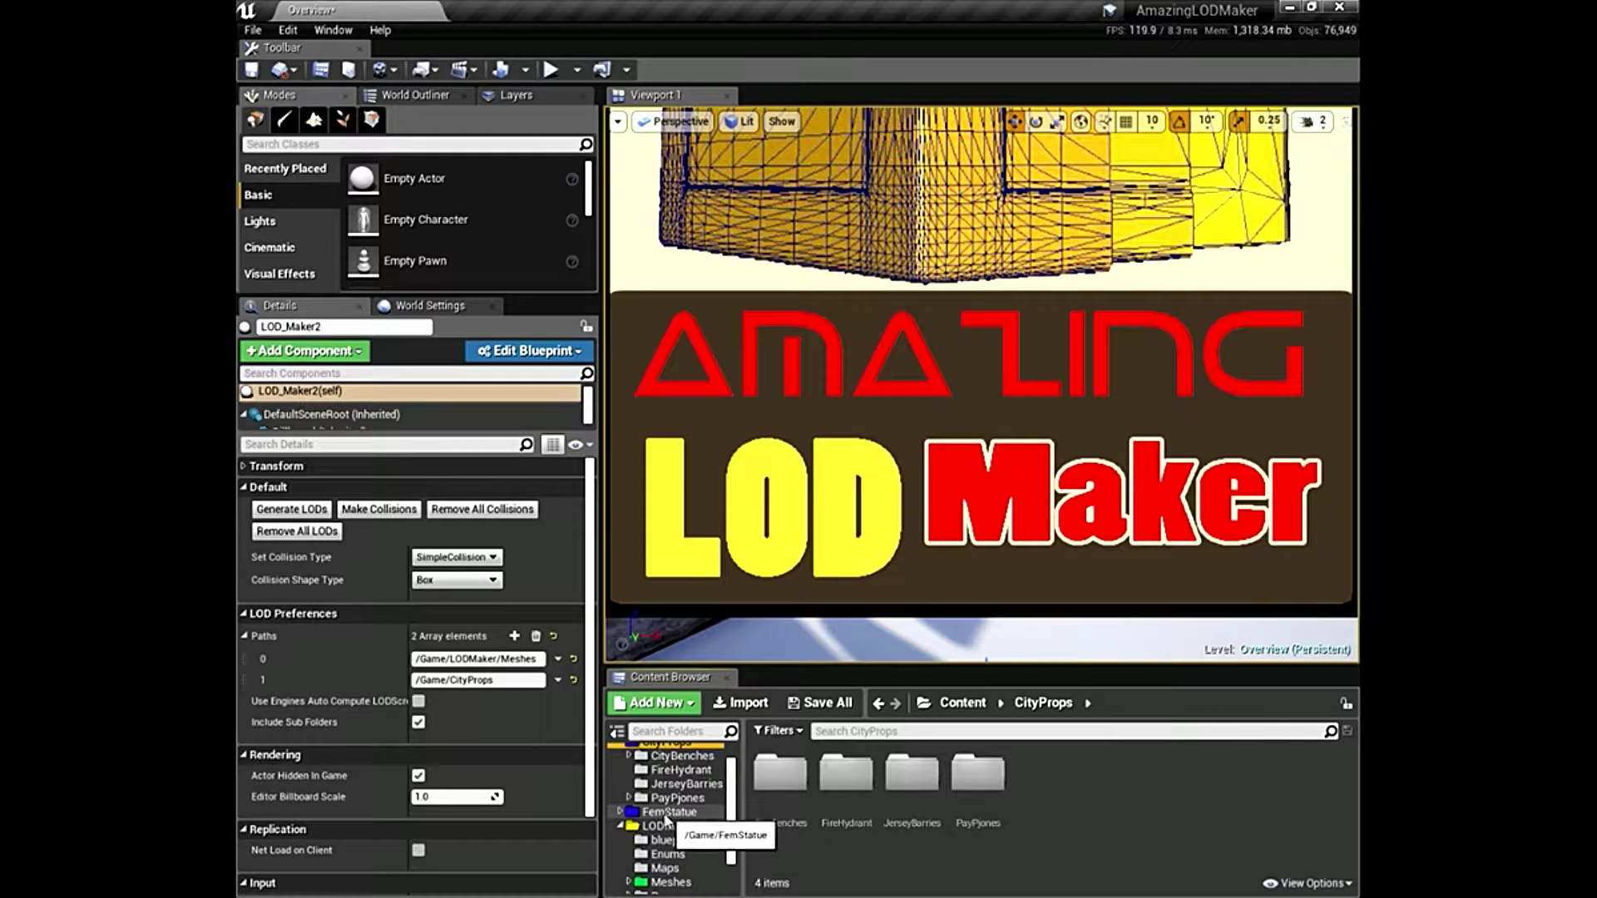
Open the FemStatue folder and select the FEM_Statue_SM mesh.
left_click(619, 812)
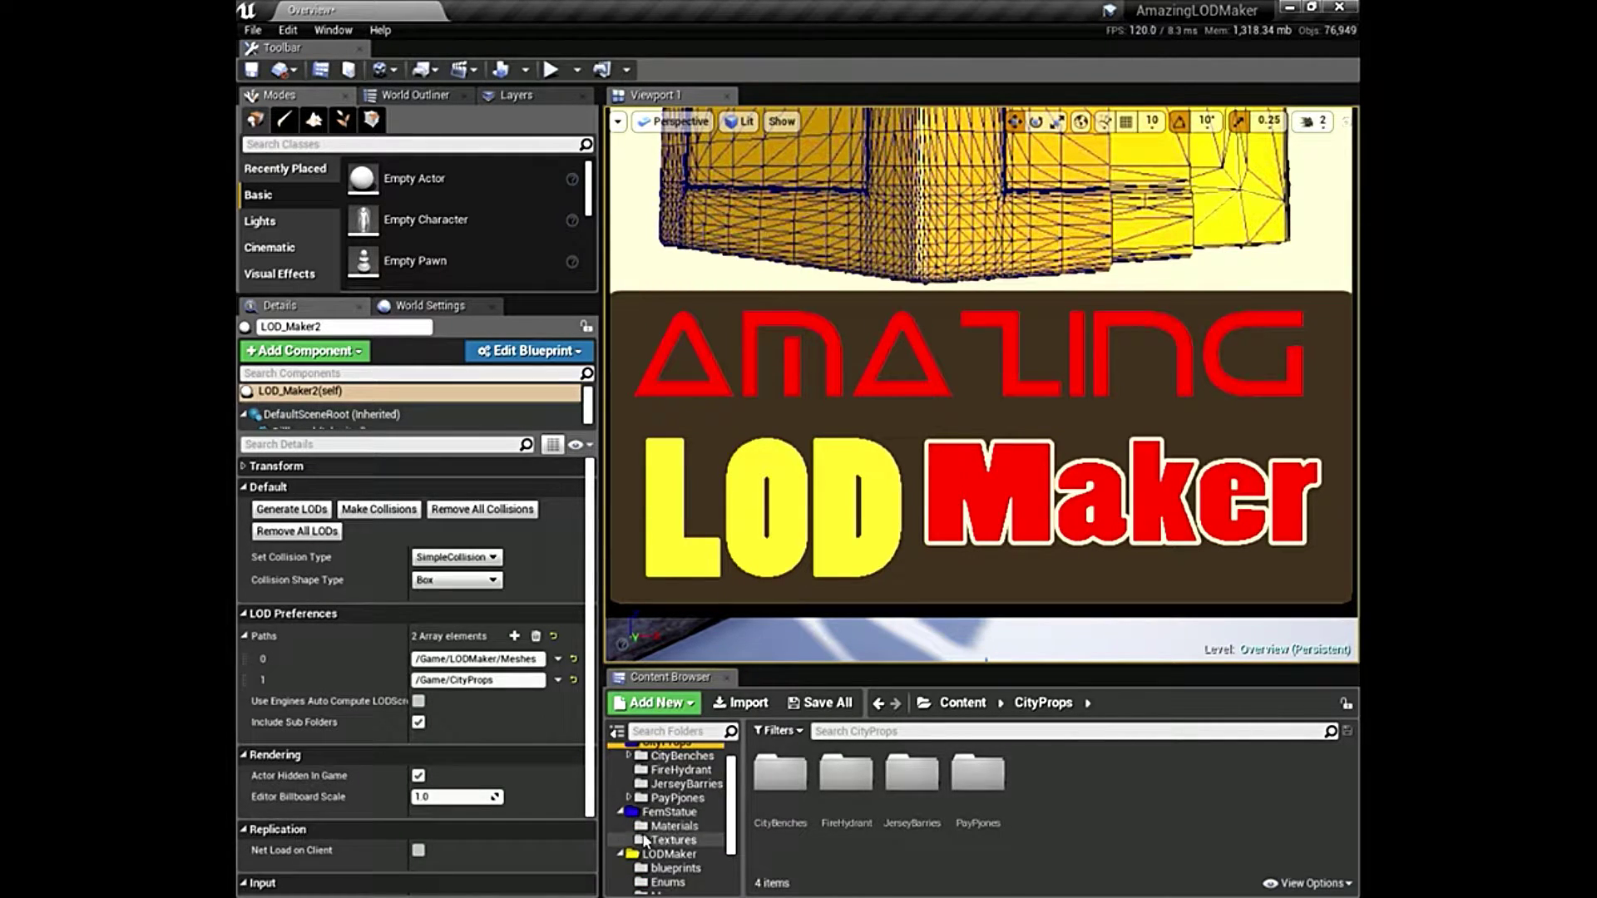
left_click(670, 812)
left_click(912, 778)
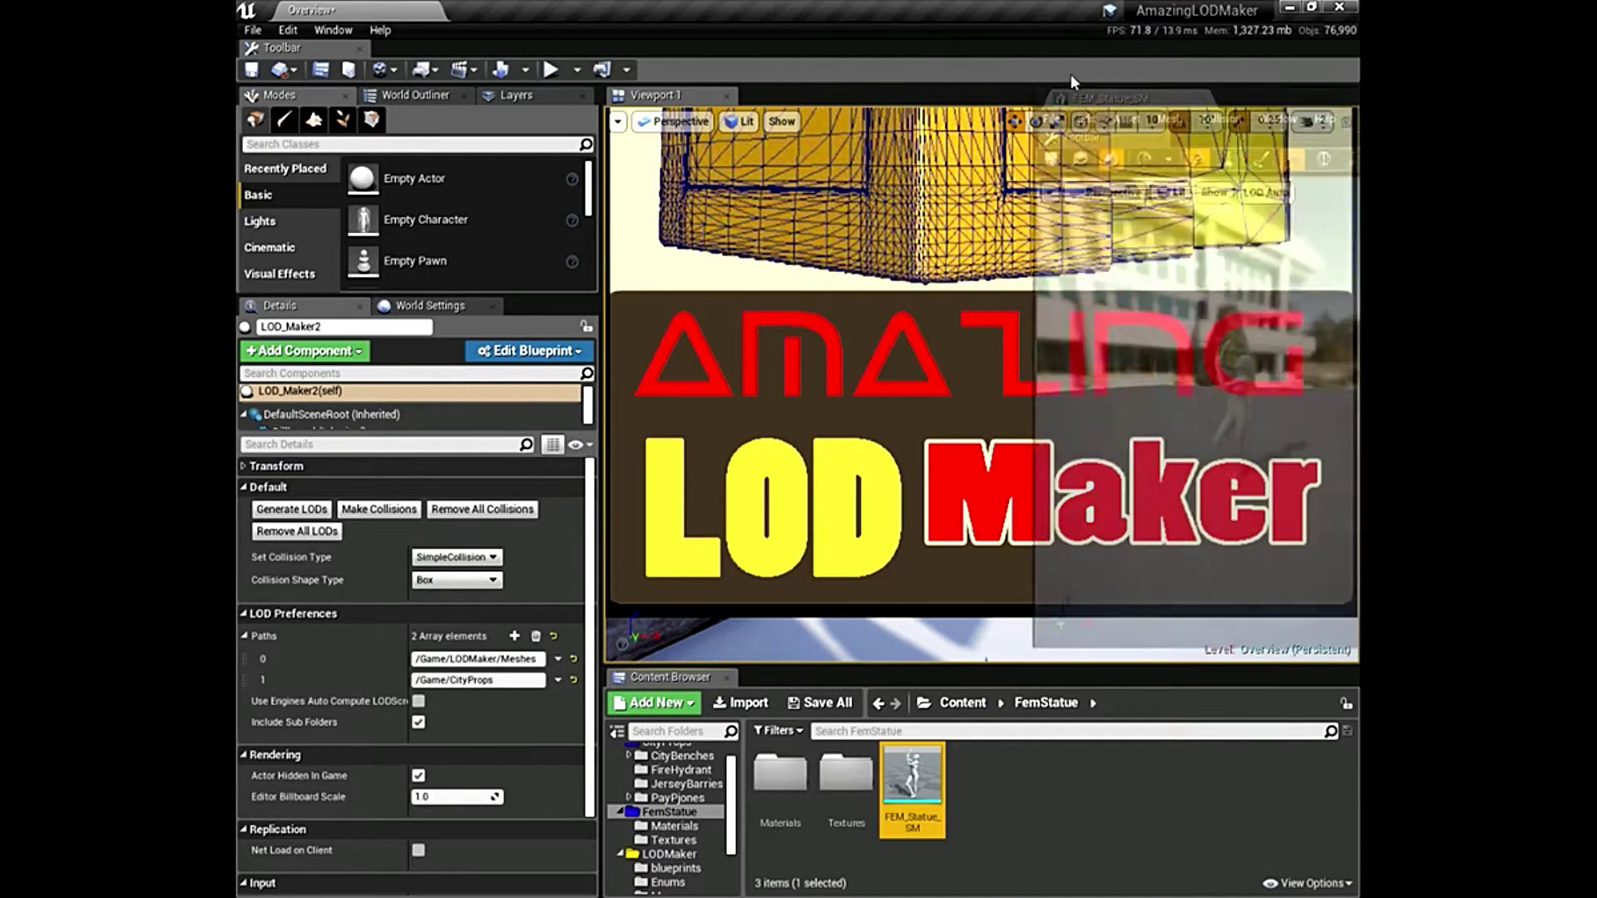
Collapse Material Slots, expand the LOD Picker options, and close the statue mesh editor.
scroll(995, 567, "down", 1)
scroll(995, 524, "up", 2)
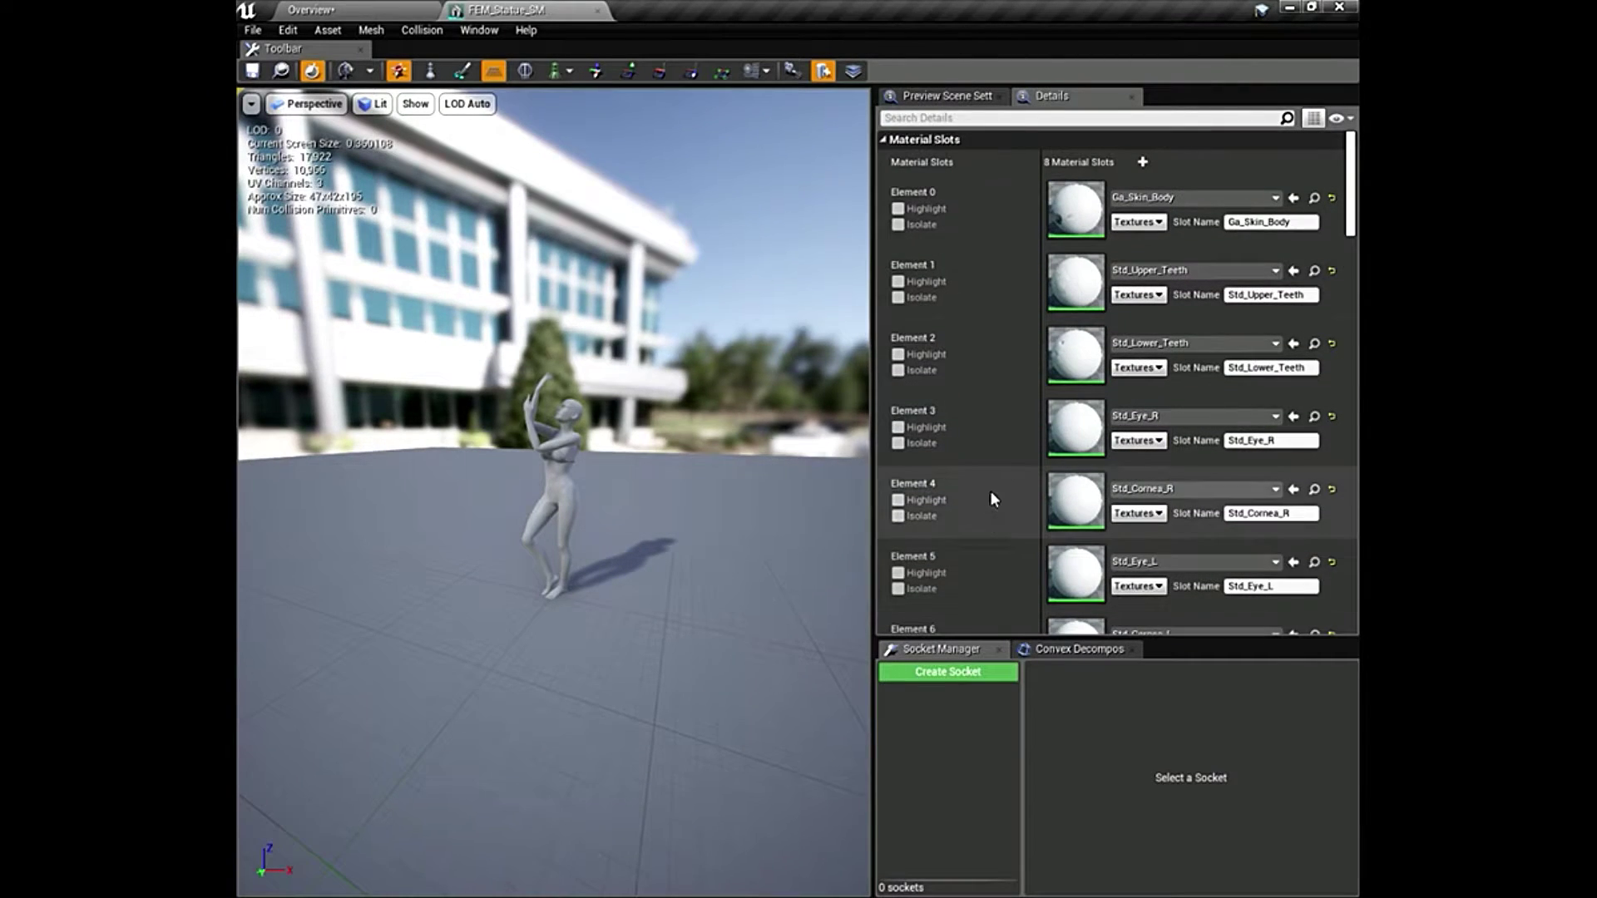
left_click(998, 140)
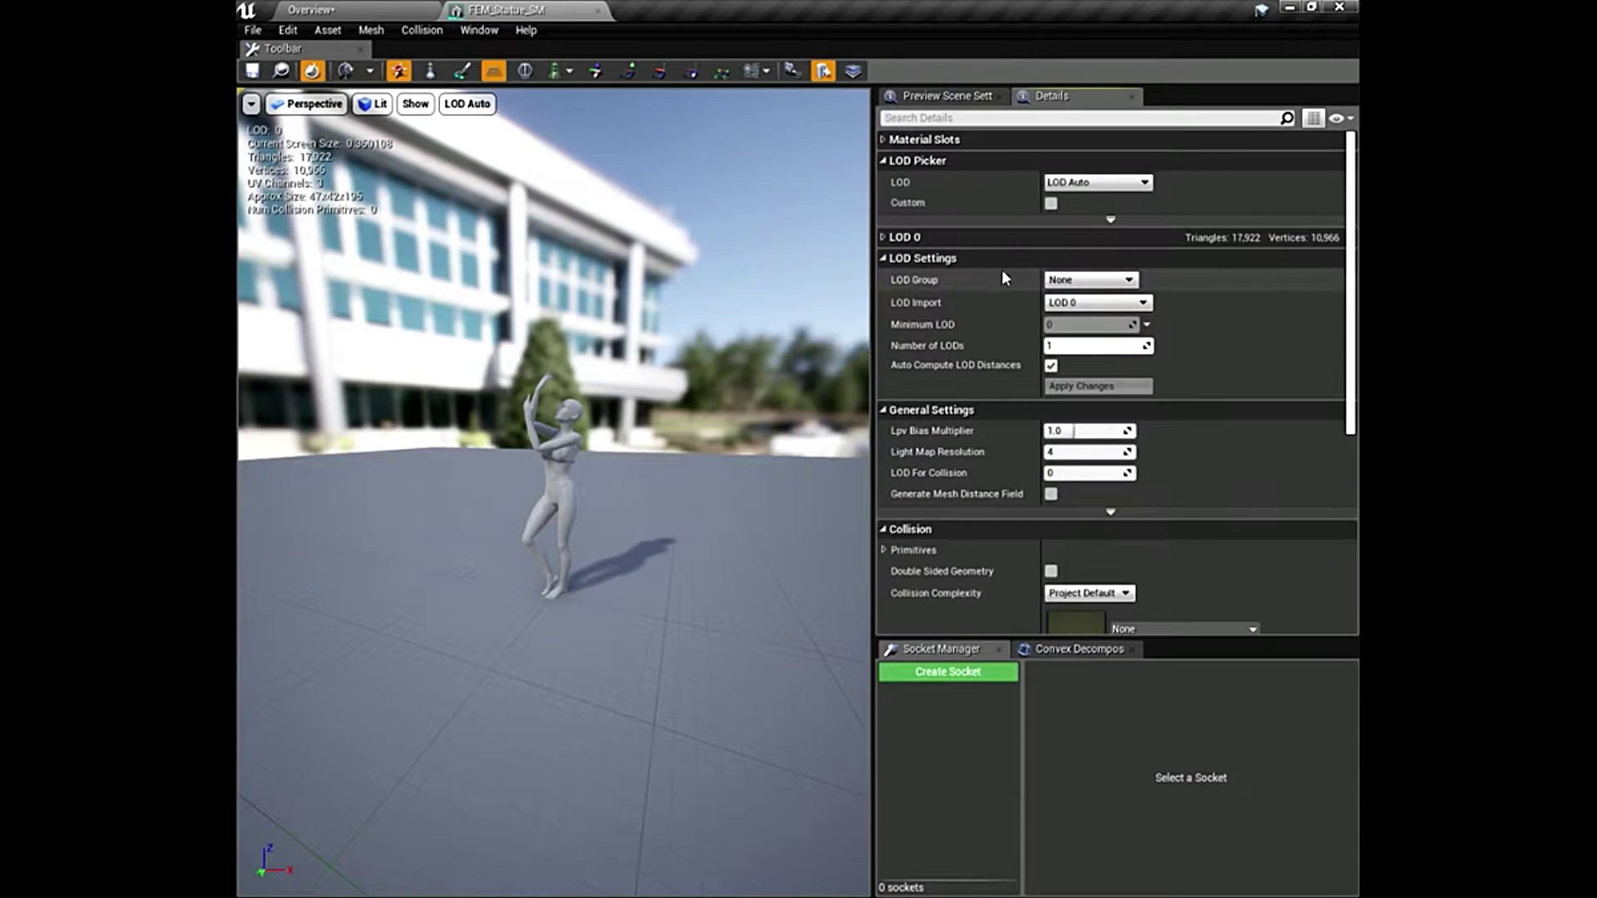
left_click(1110, 219)
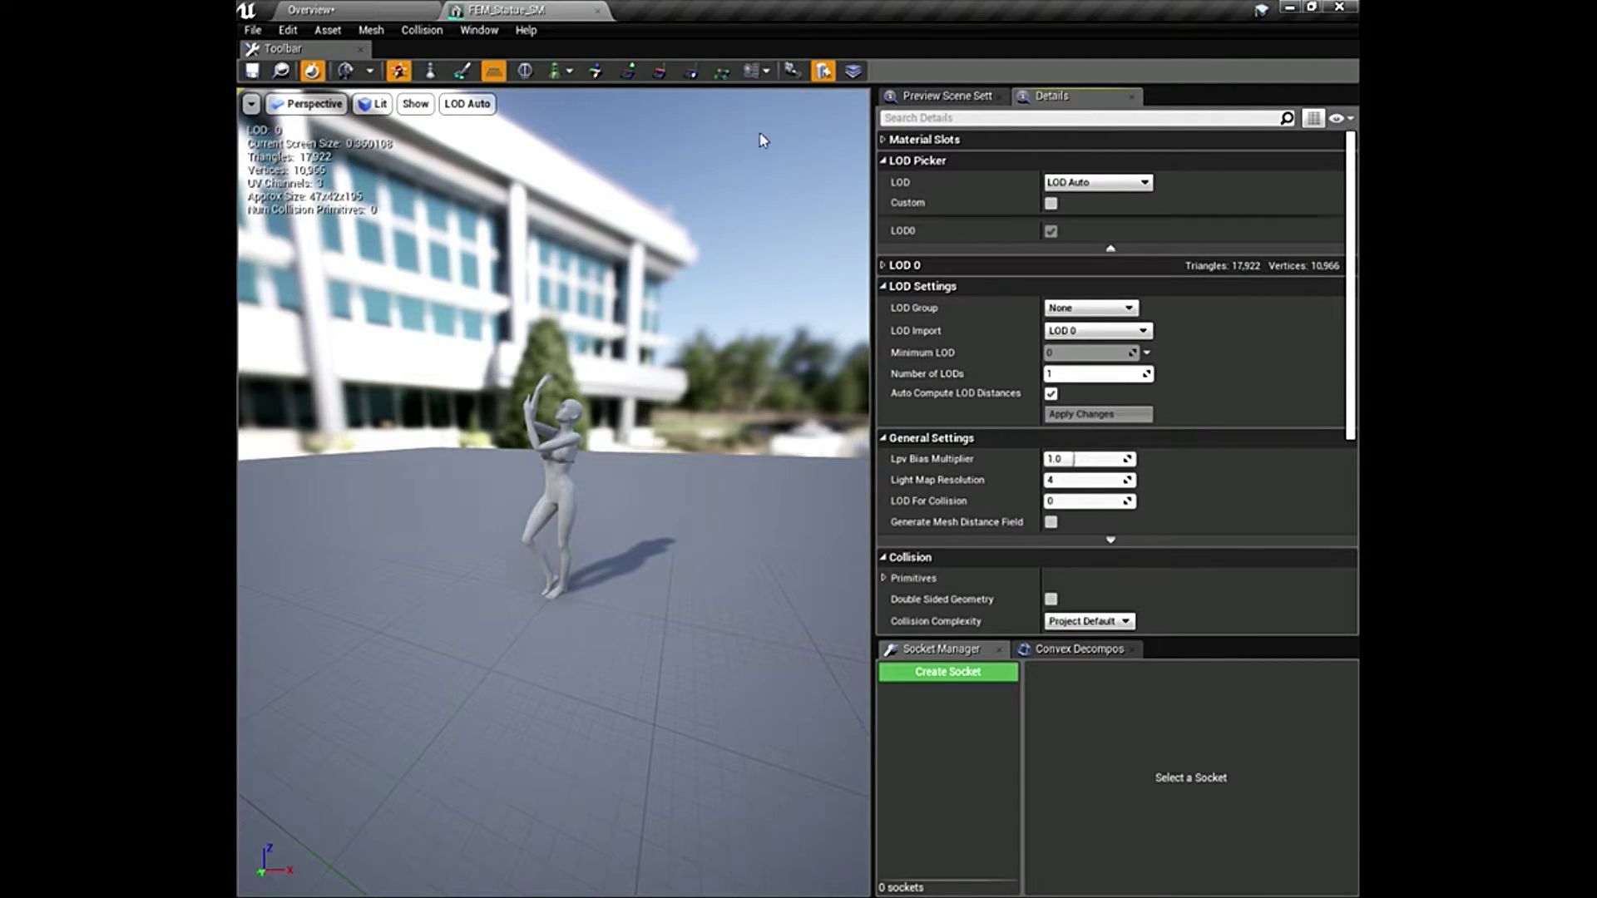
left_click(597, 10)
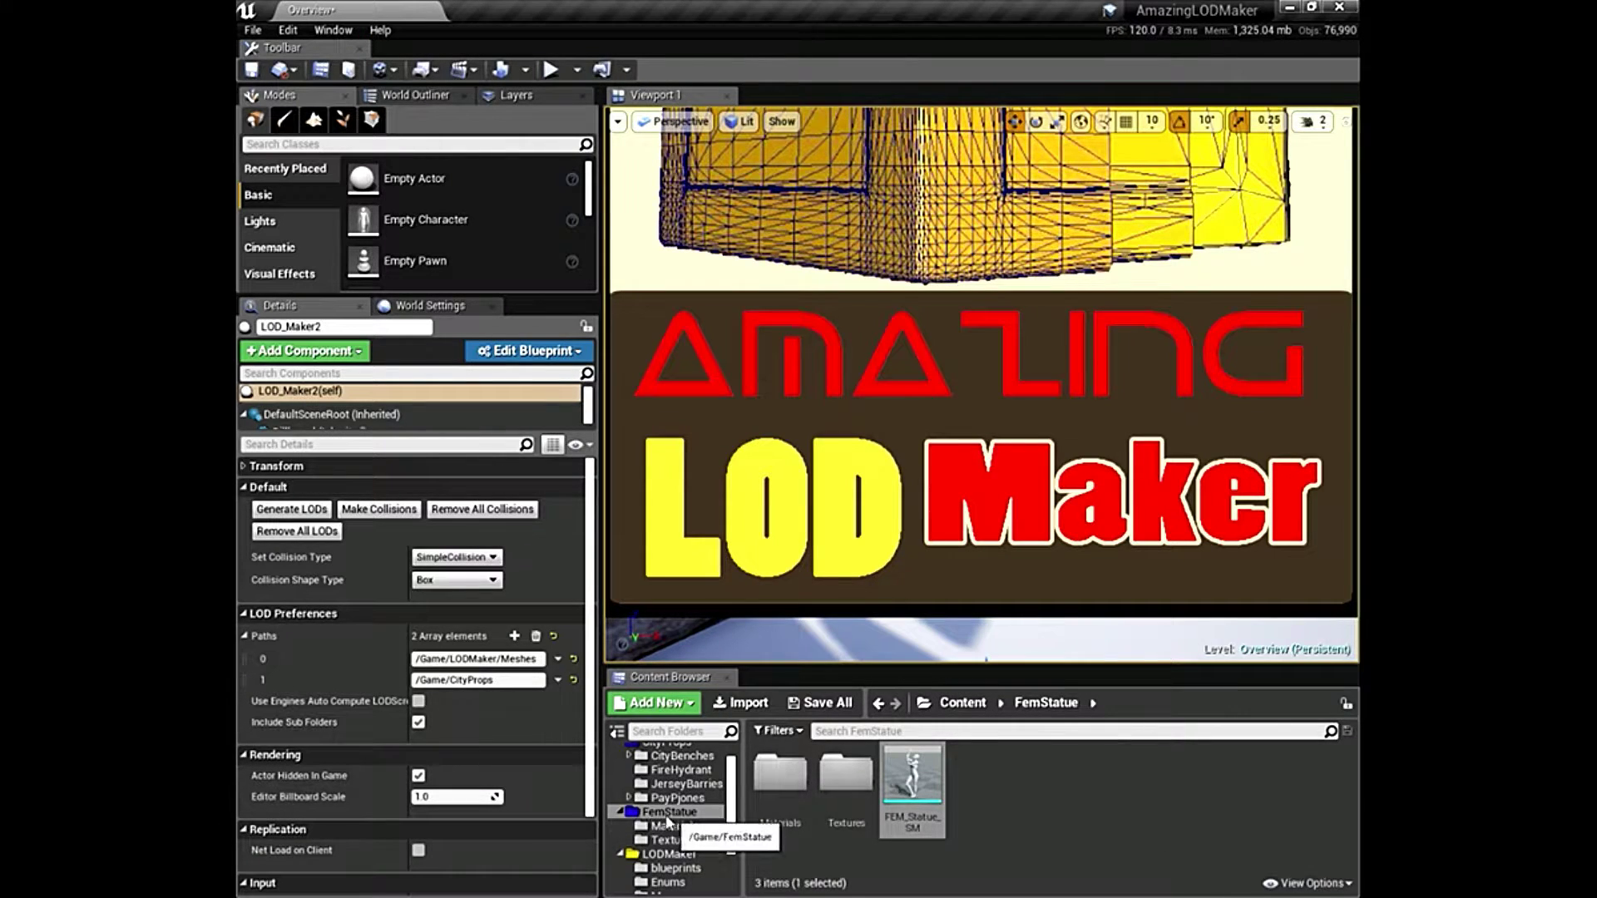
Drag the FemStatue folder onto CityProps and choose Move Here.
scroll(684, 842, "up", 2)
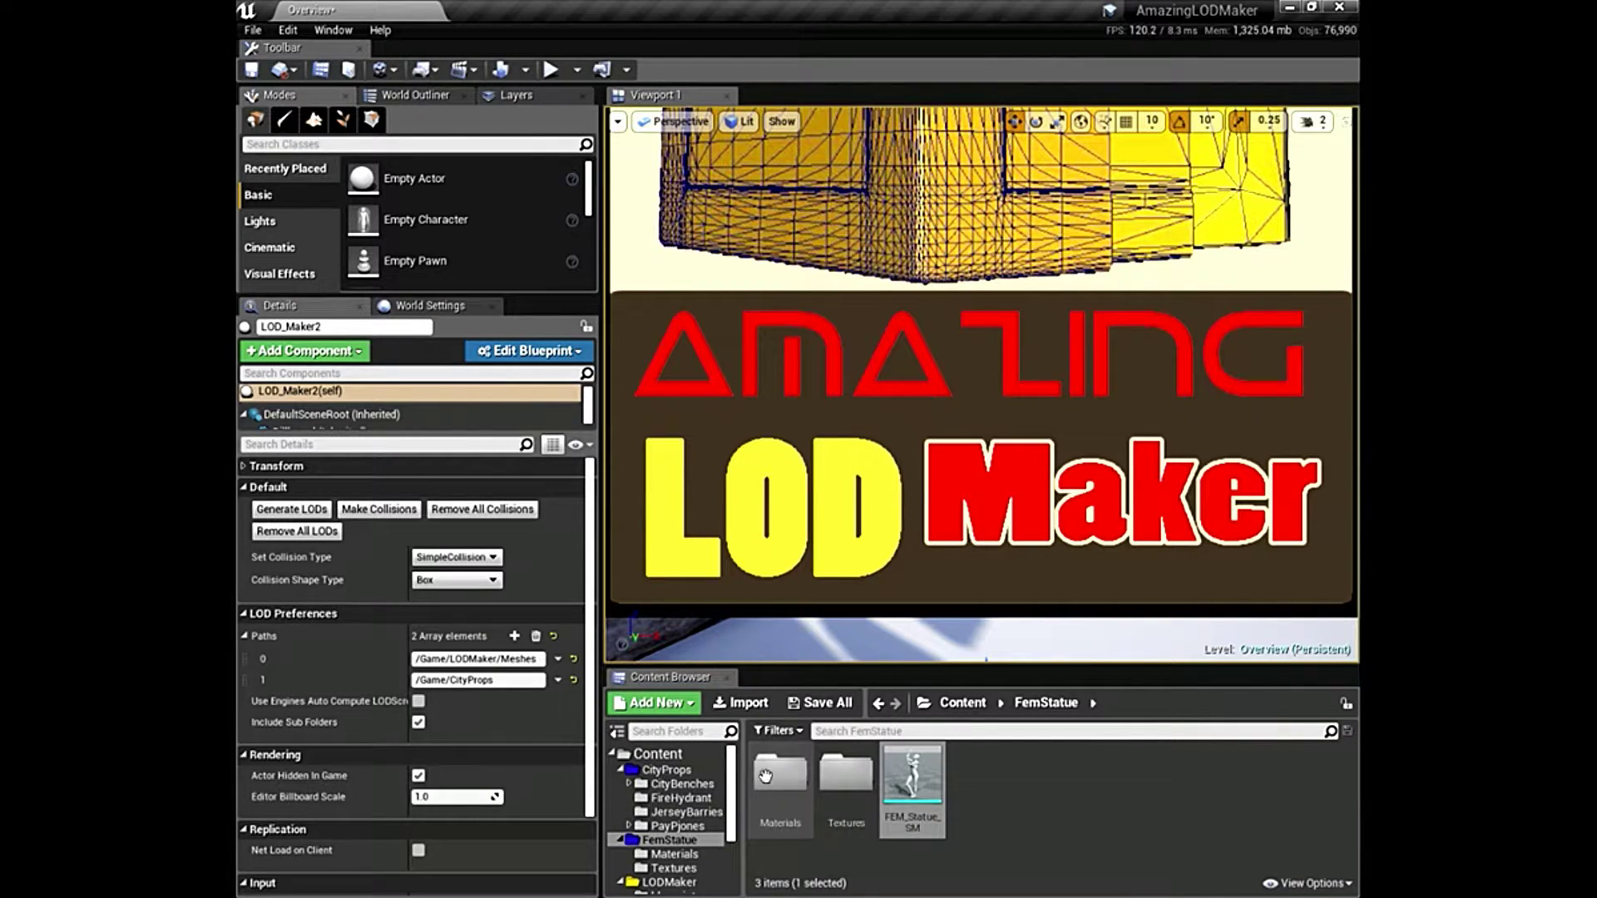
left_click(667, 841)
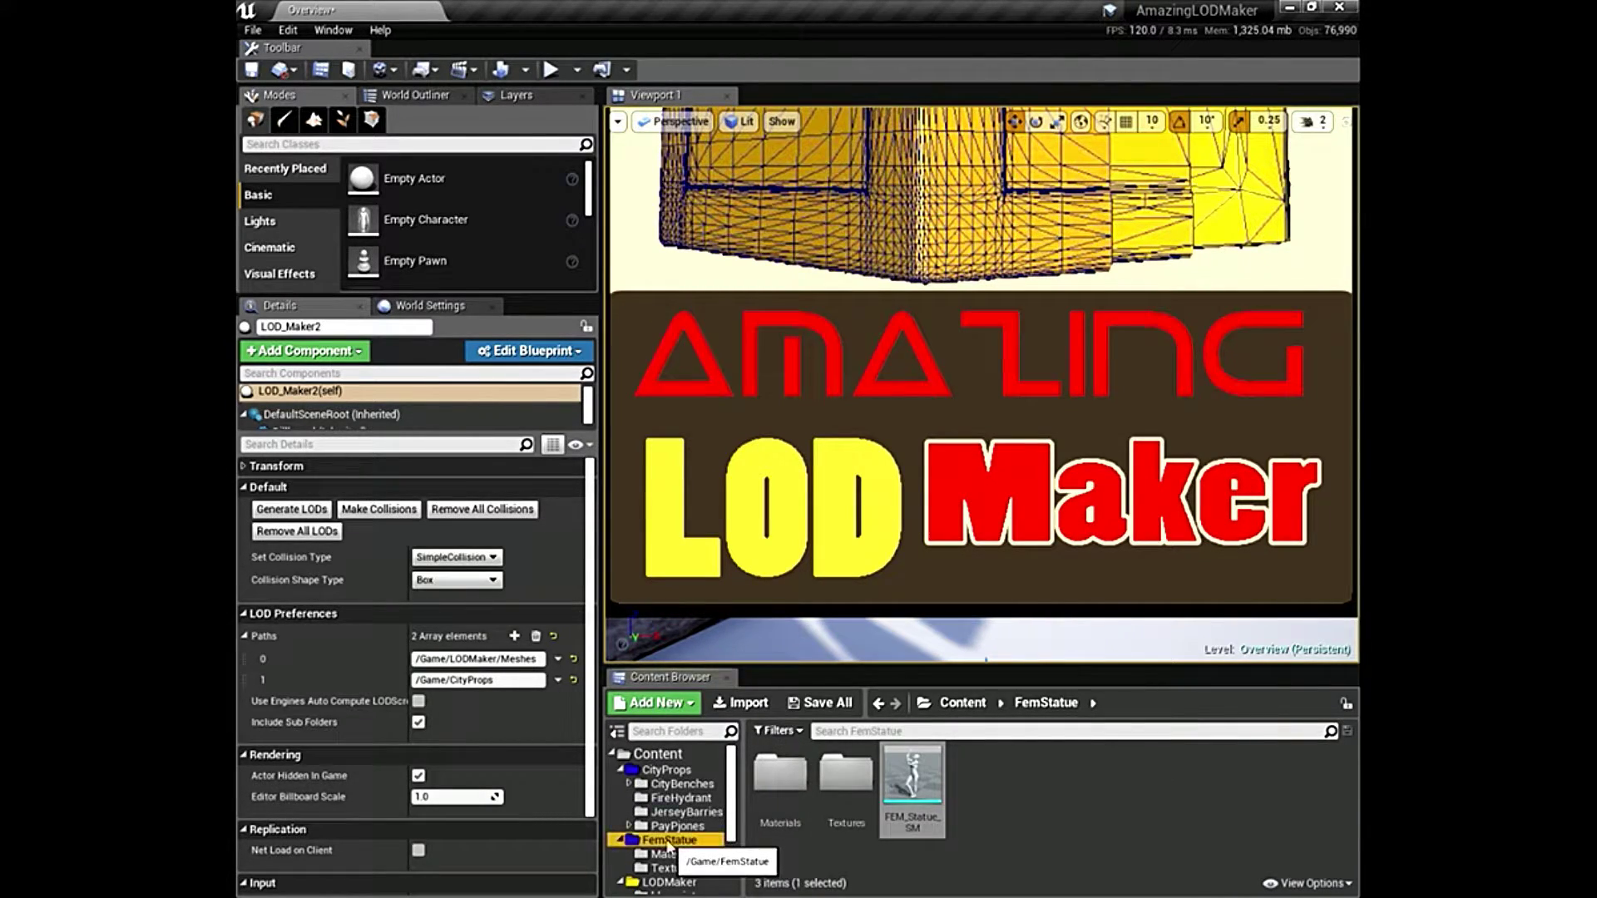
left_click_drag(667, 844, 679, 773)
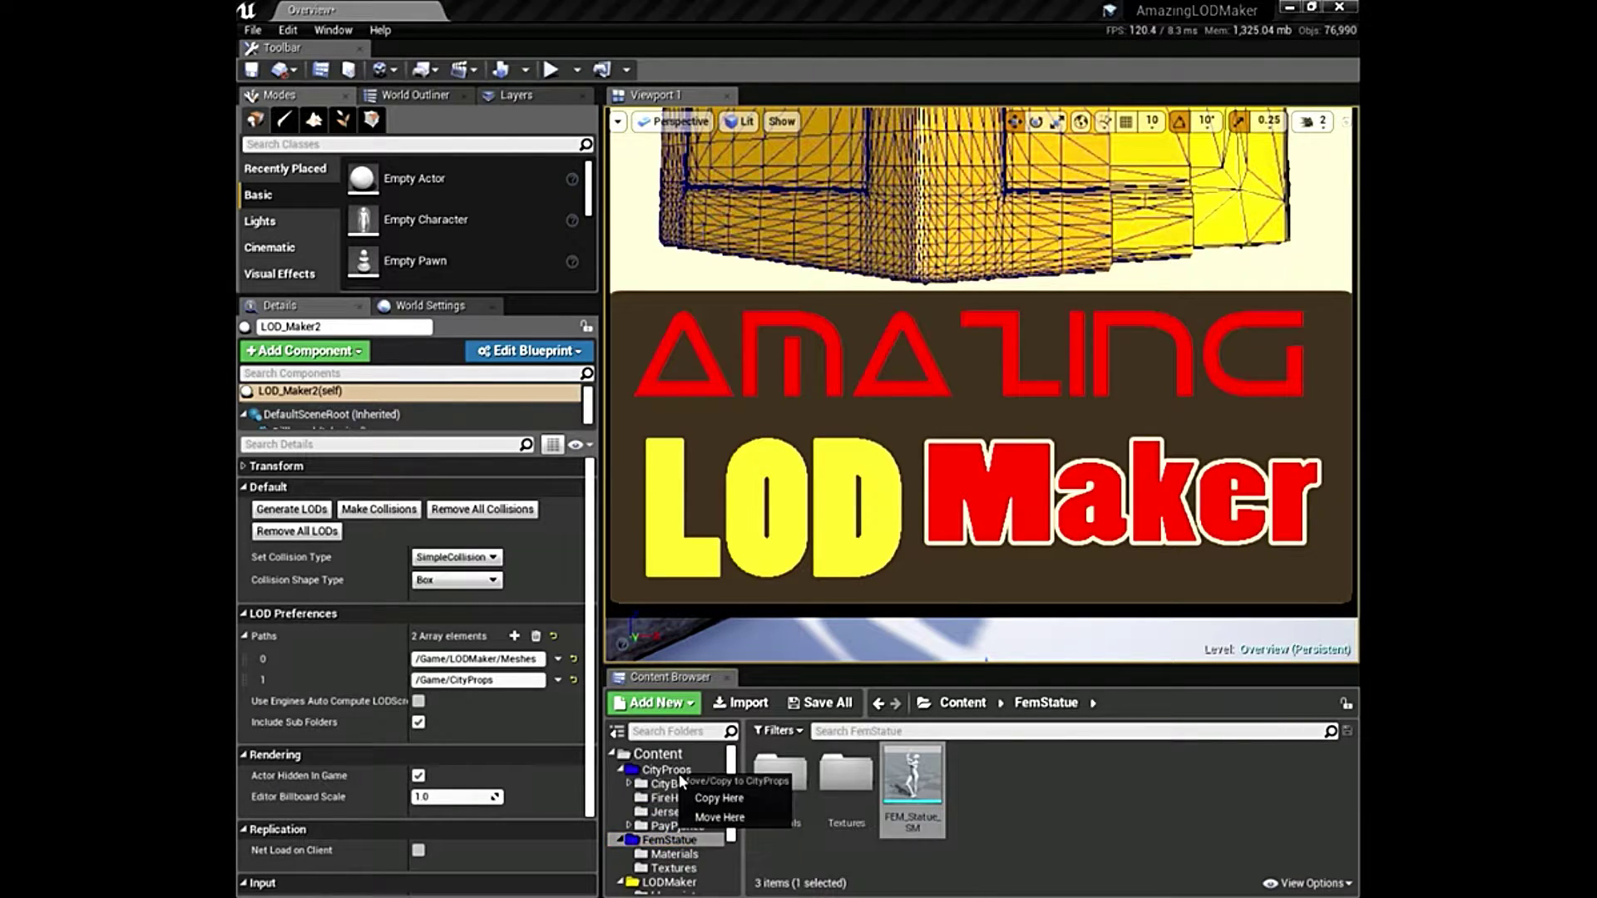
left_click(698, 816)
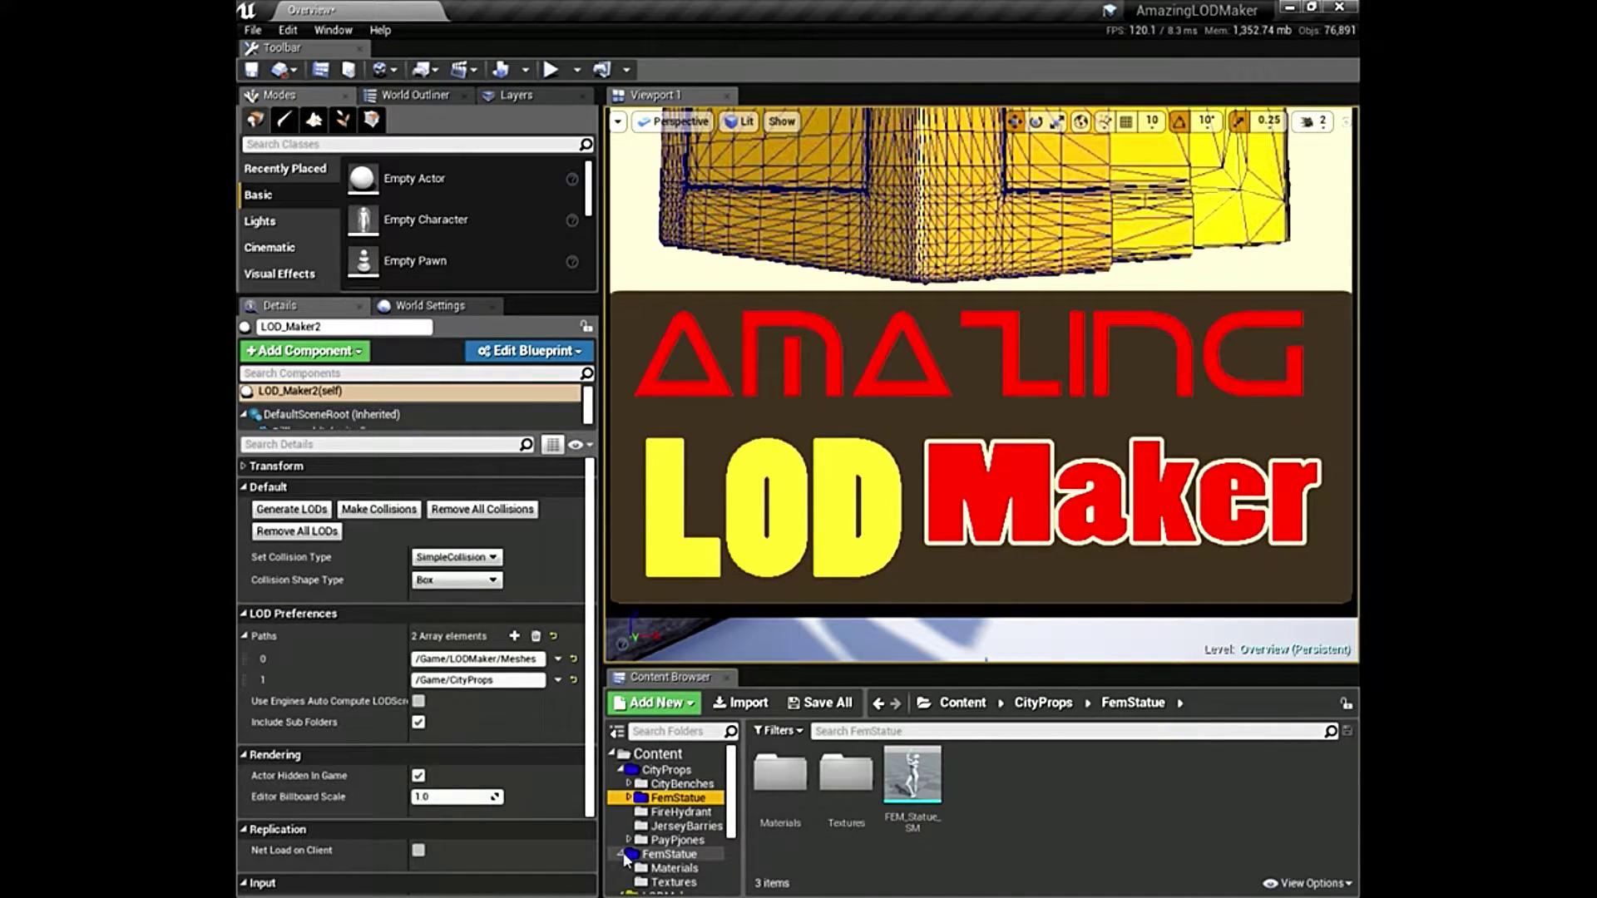
Check the leftover LODMaker entries, then open CityProps > FemStatue.
left_click(621, 854)
left_click(669, 854)
left_click(658, 868)
left_click(667, 856)
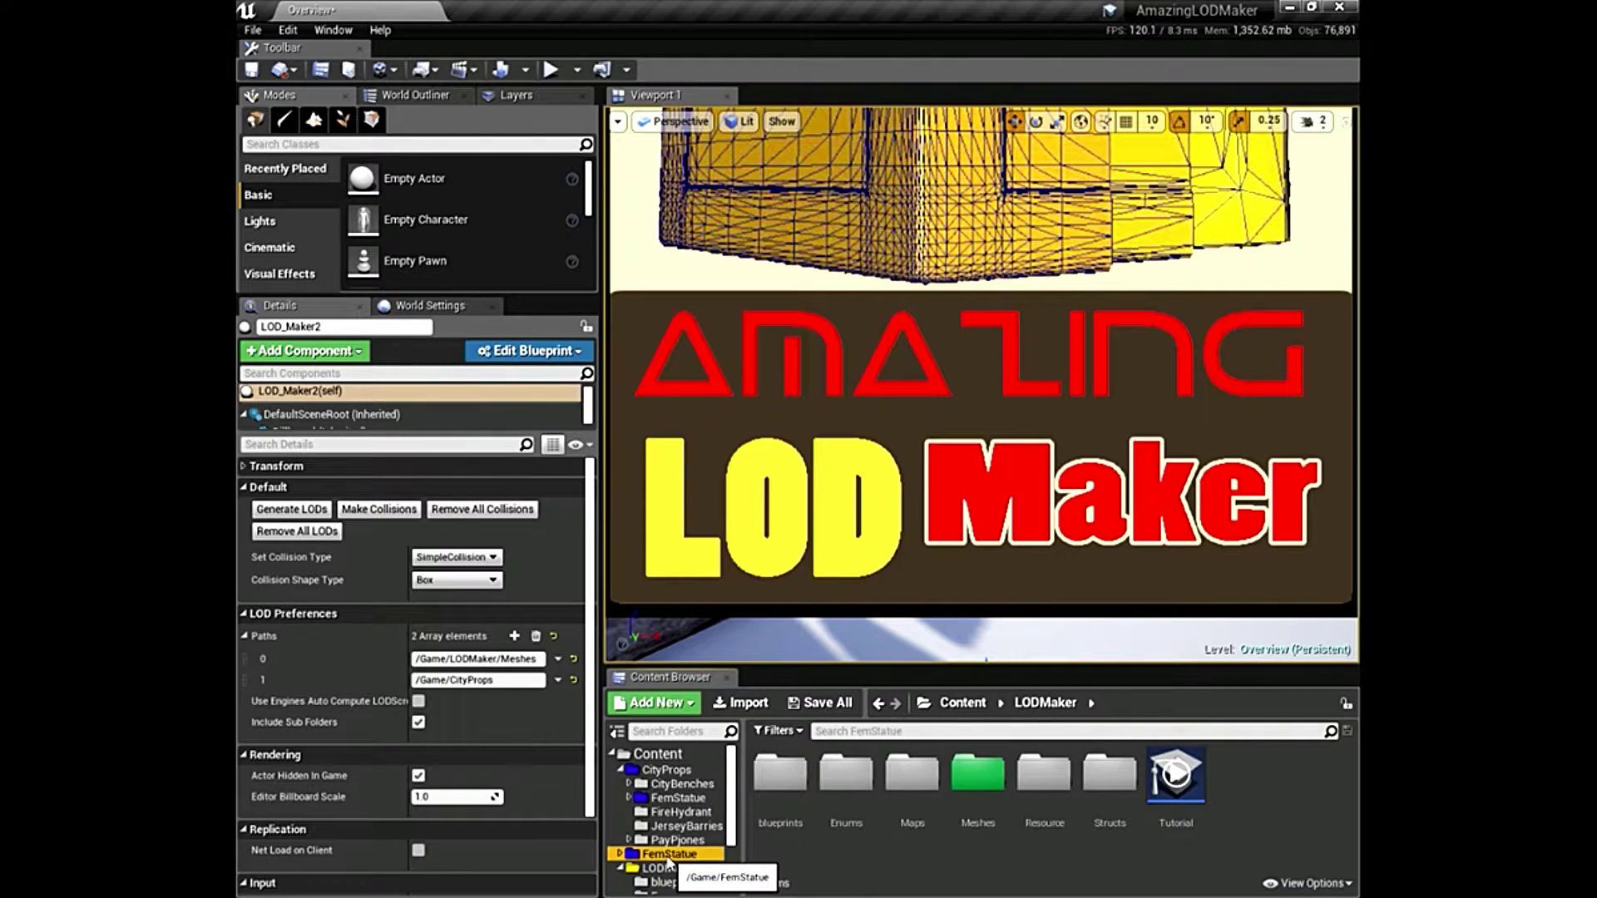
left_click(670, 766)
left_click(675, 797)
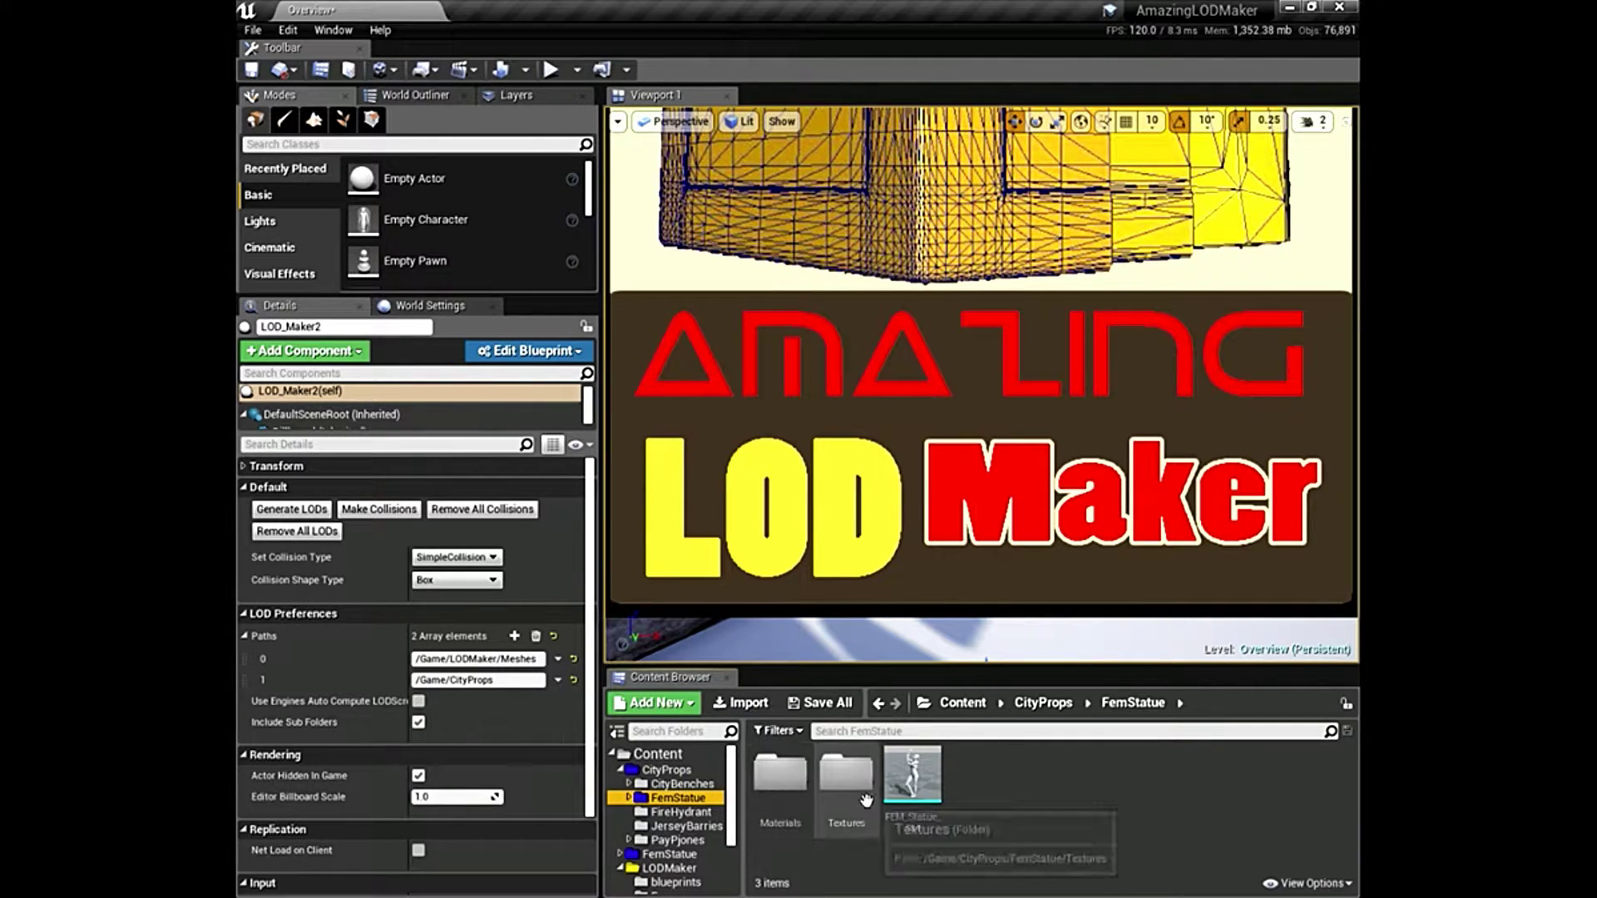
Browse CityProps > CityBenches > Small and open the CityBench_Small mesh.
left_click(620, 770)
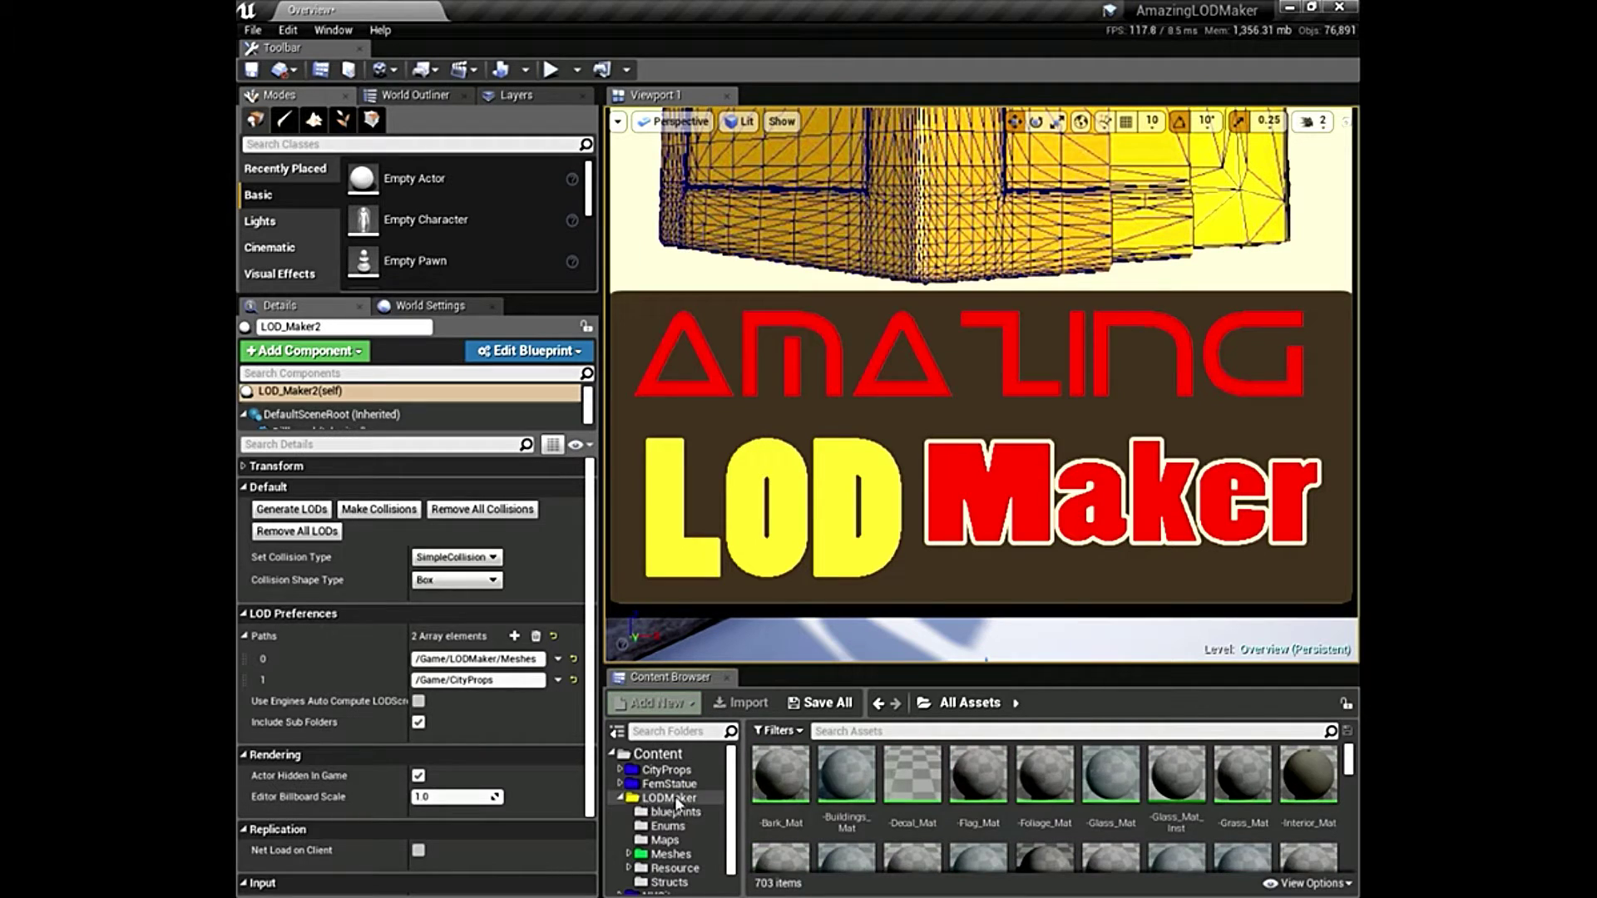
left_click(620, 798)
left_click(657, 754)
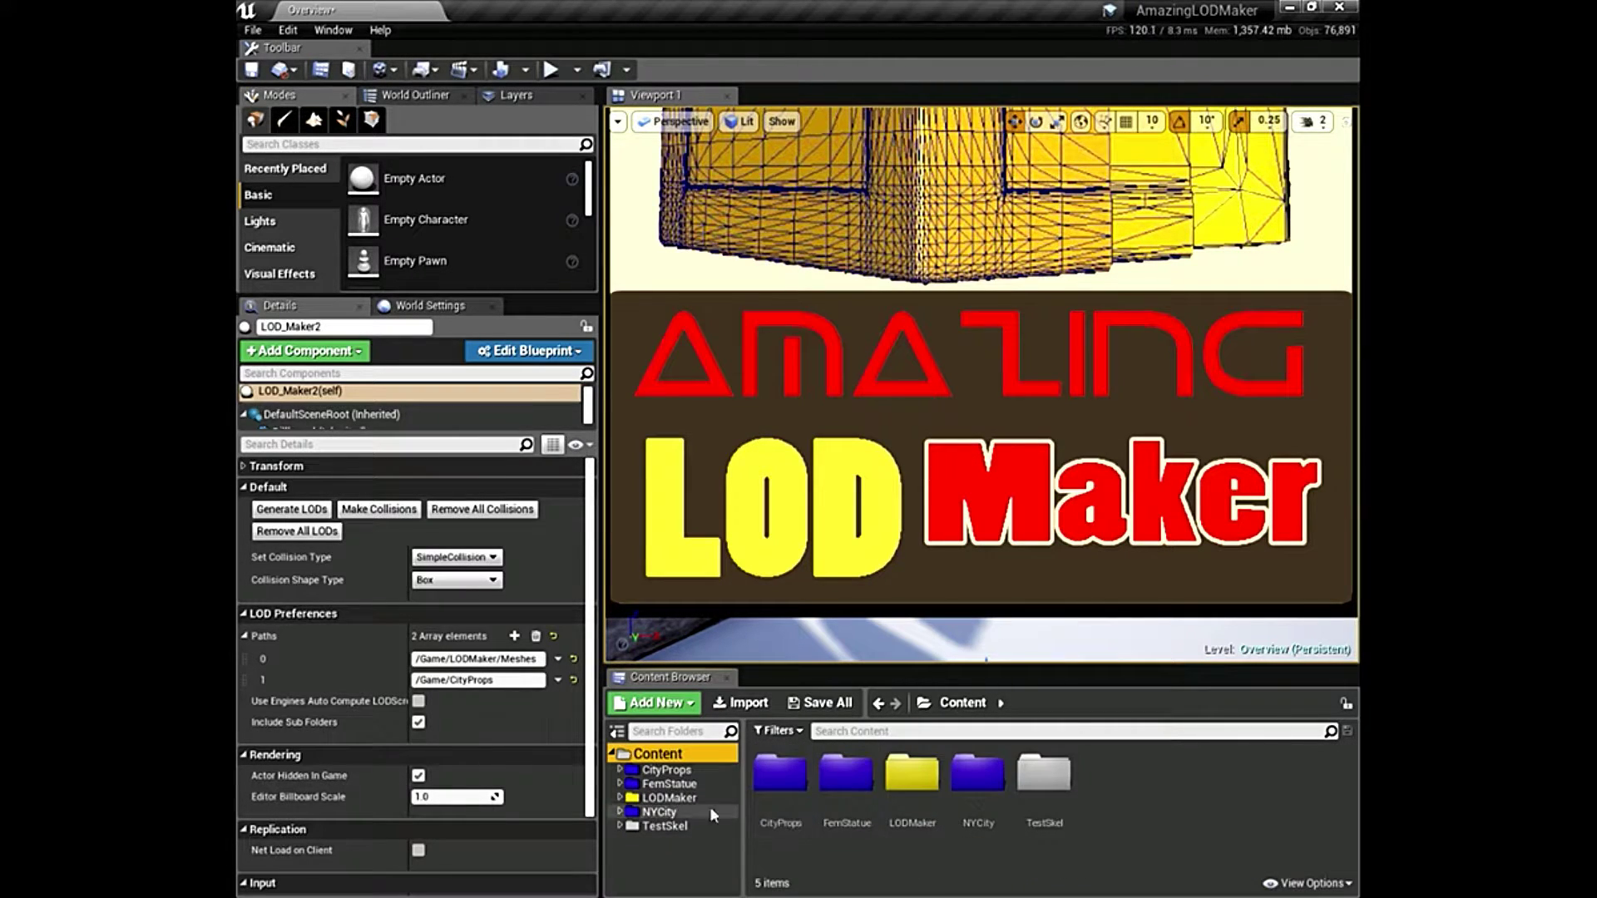
left_click(665, 772)
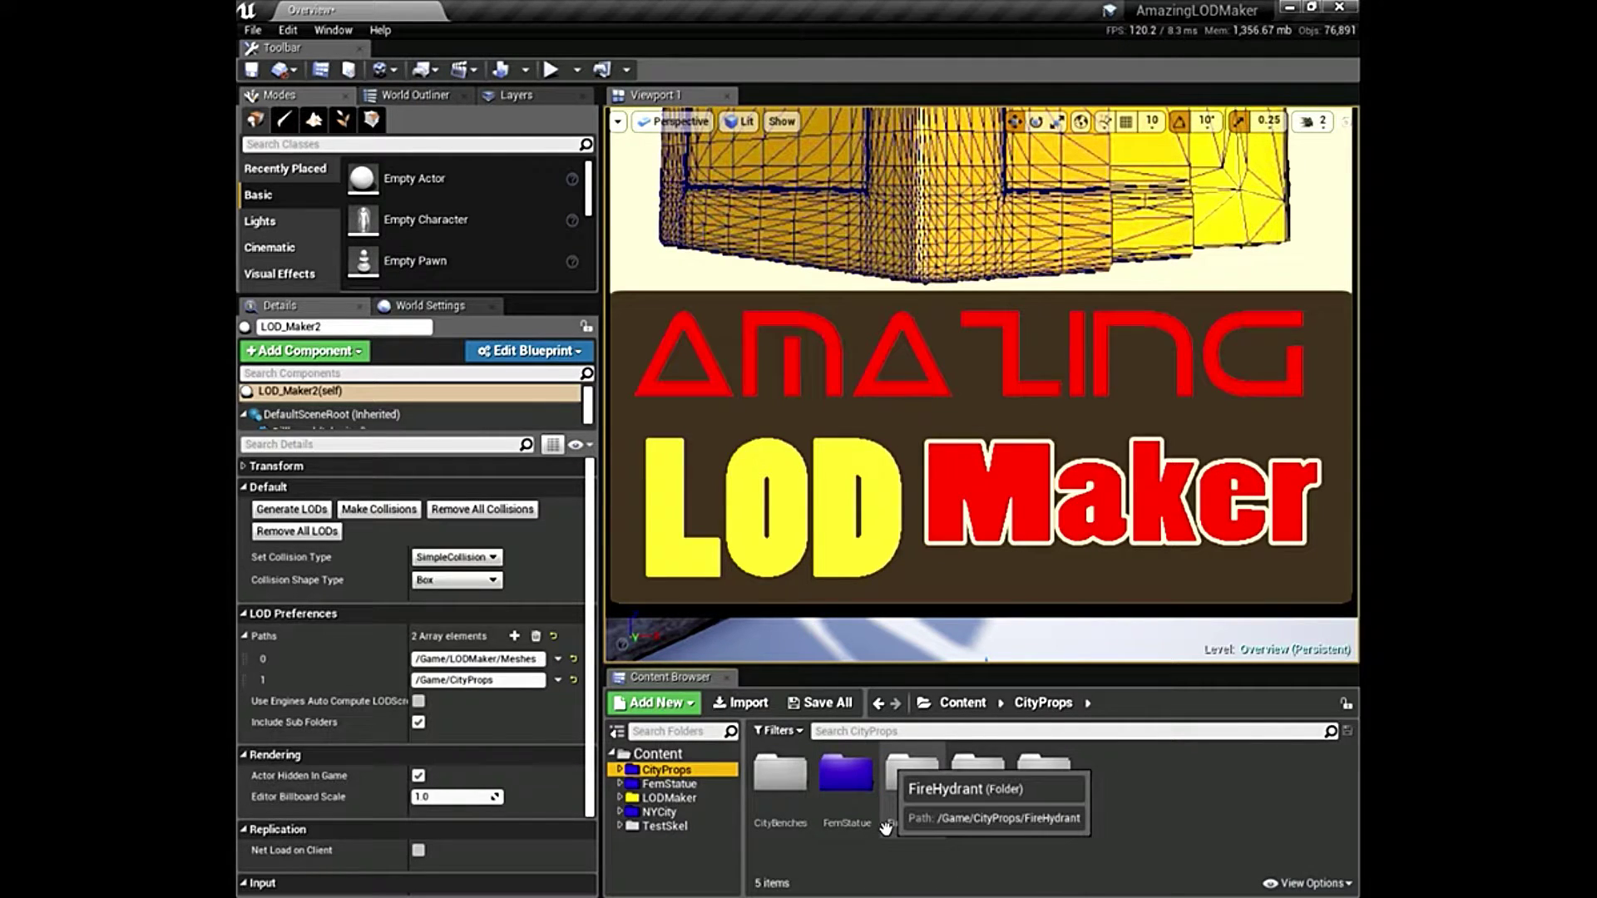
left_click(620, 770)
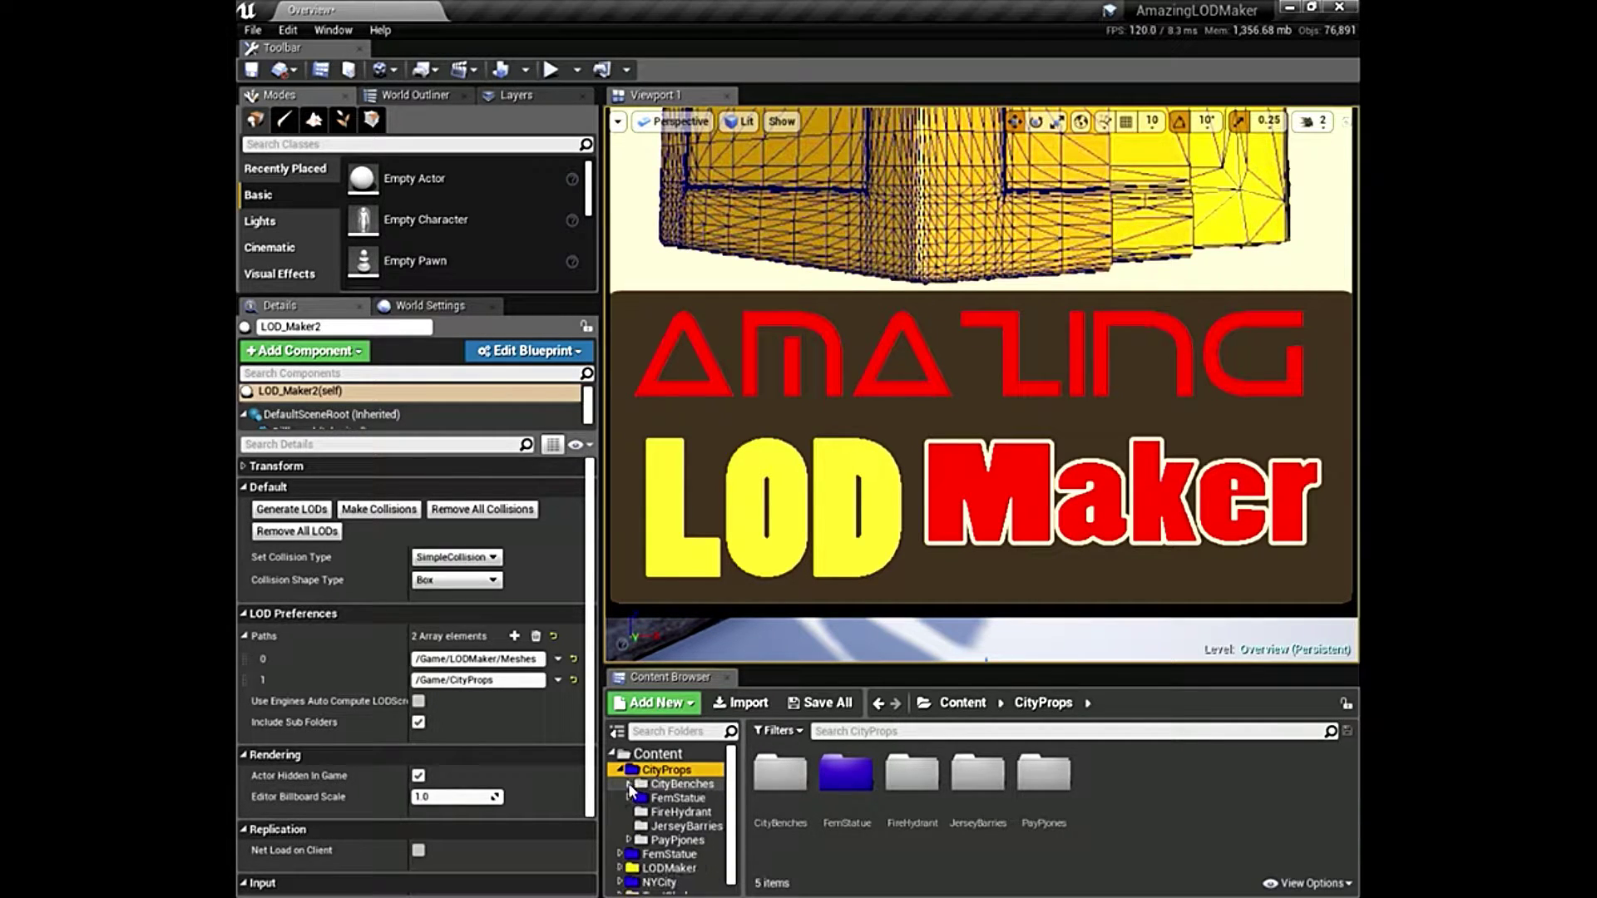
left_click(629, 785)
left_click(673, 811)
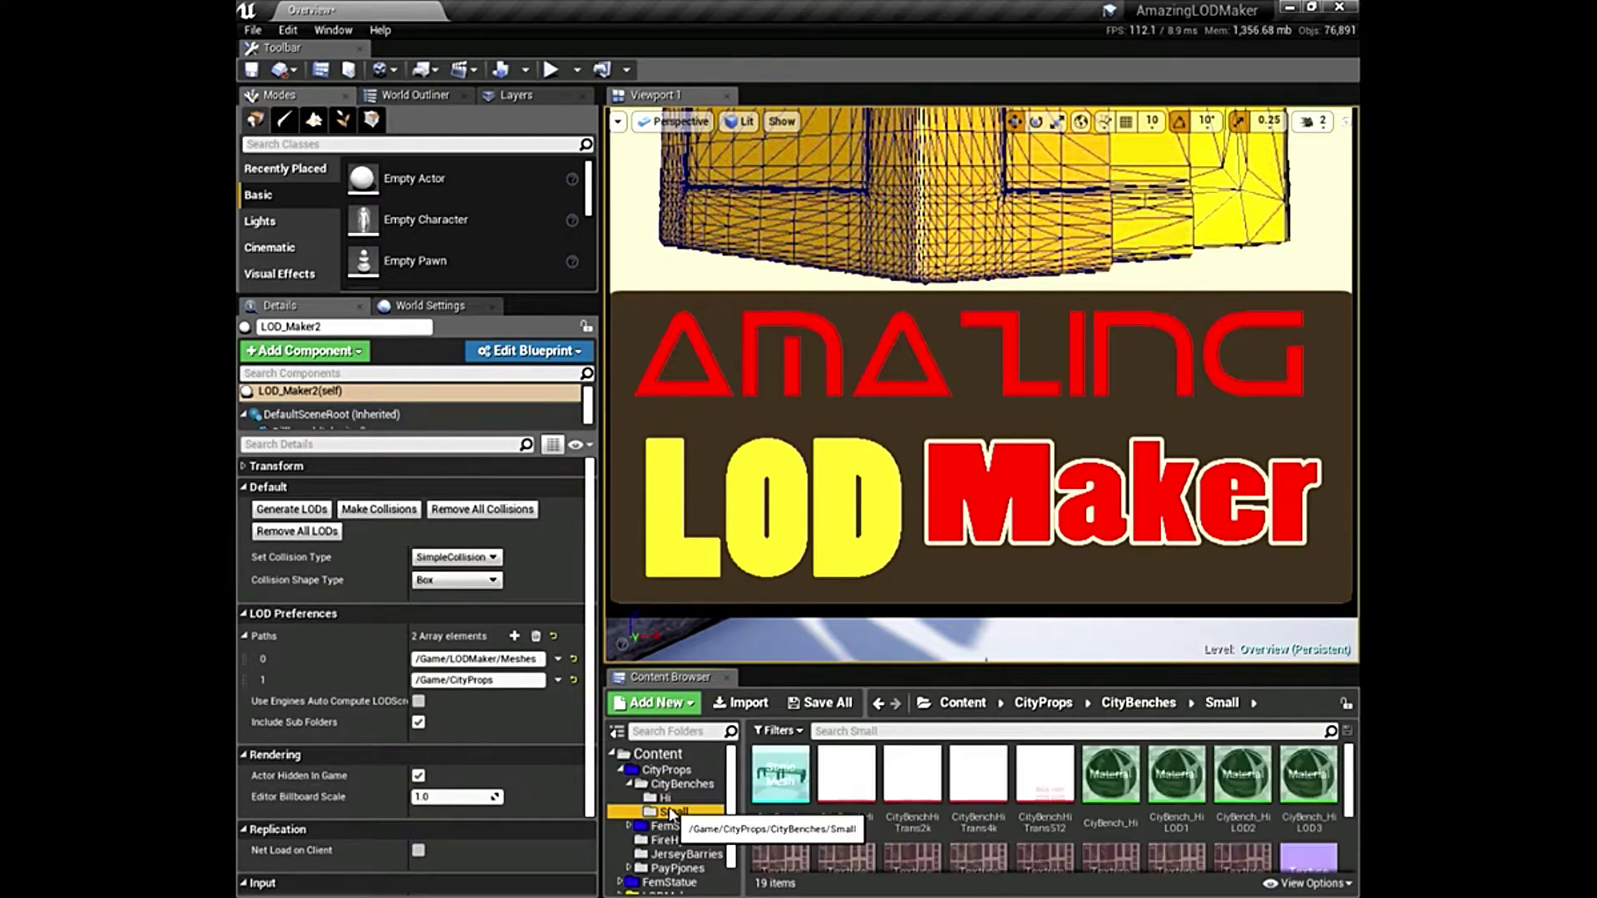
double_click(767, 772)
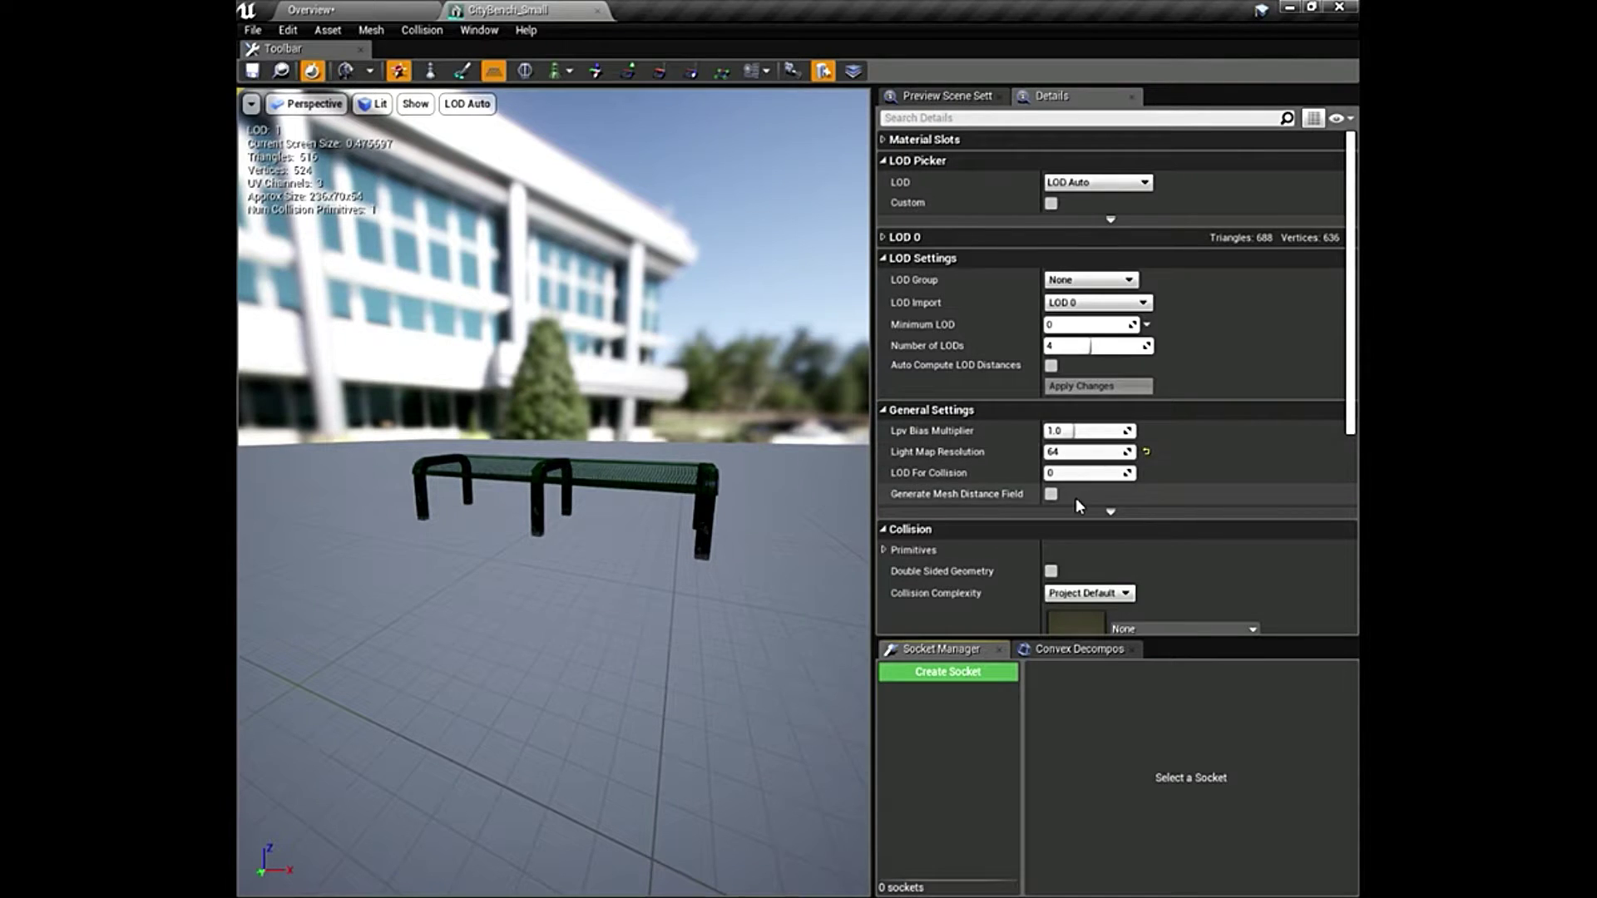
Expand the LOD Picker advanced settings to confirm CityBench_Small has four LODs, then close it.
left_click(1111, 511)
scroll(1082, 586, "down", 1)
scroll(1061, 572, "up", 2)
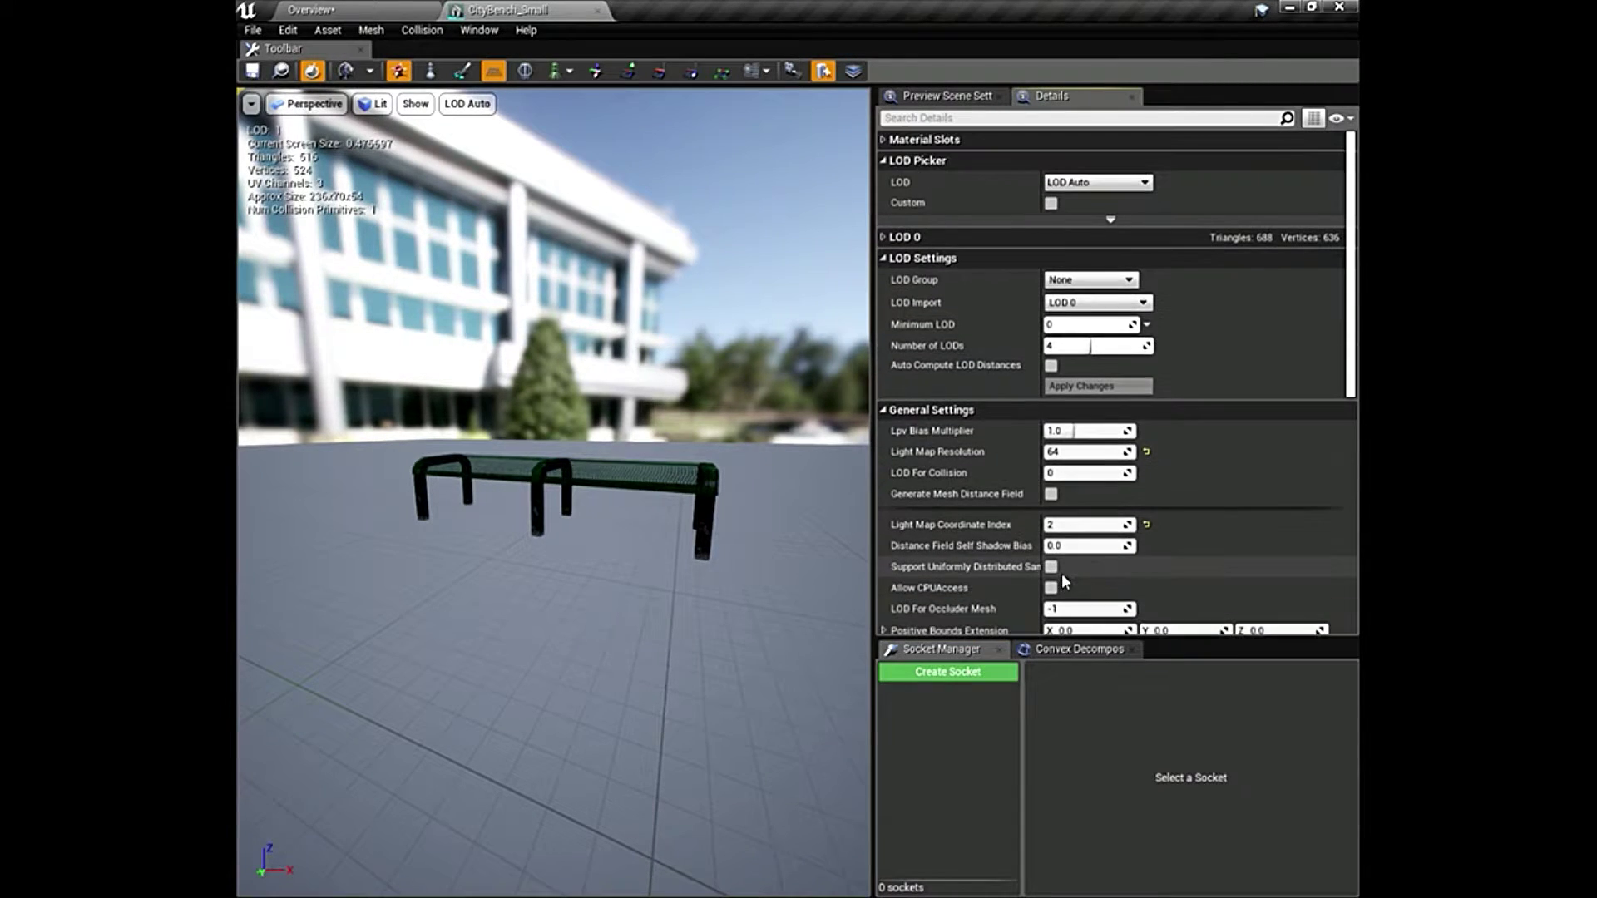
left_click(1109, 220)
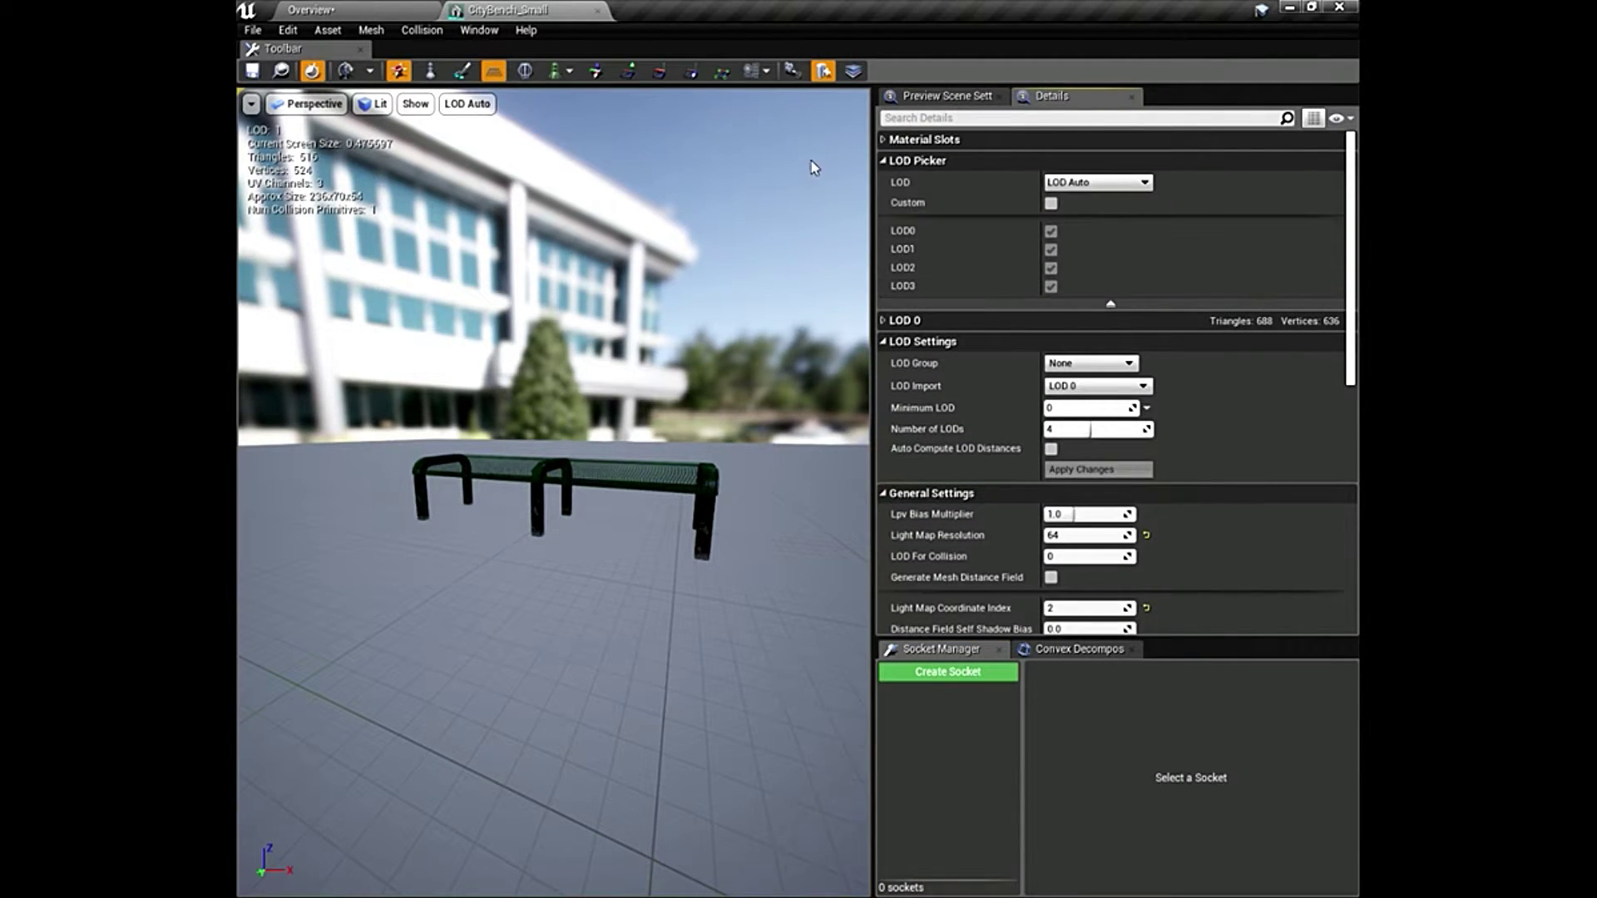
left_click(598, 11)
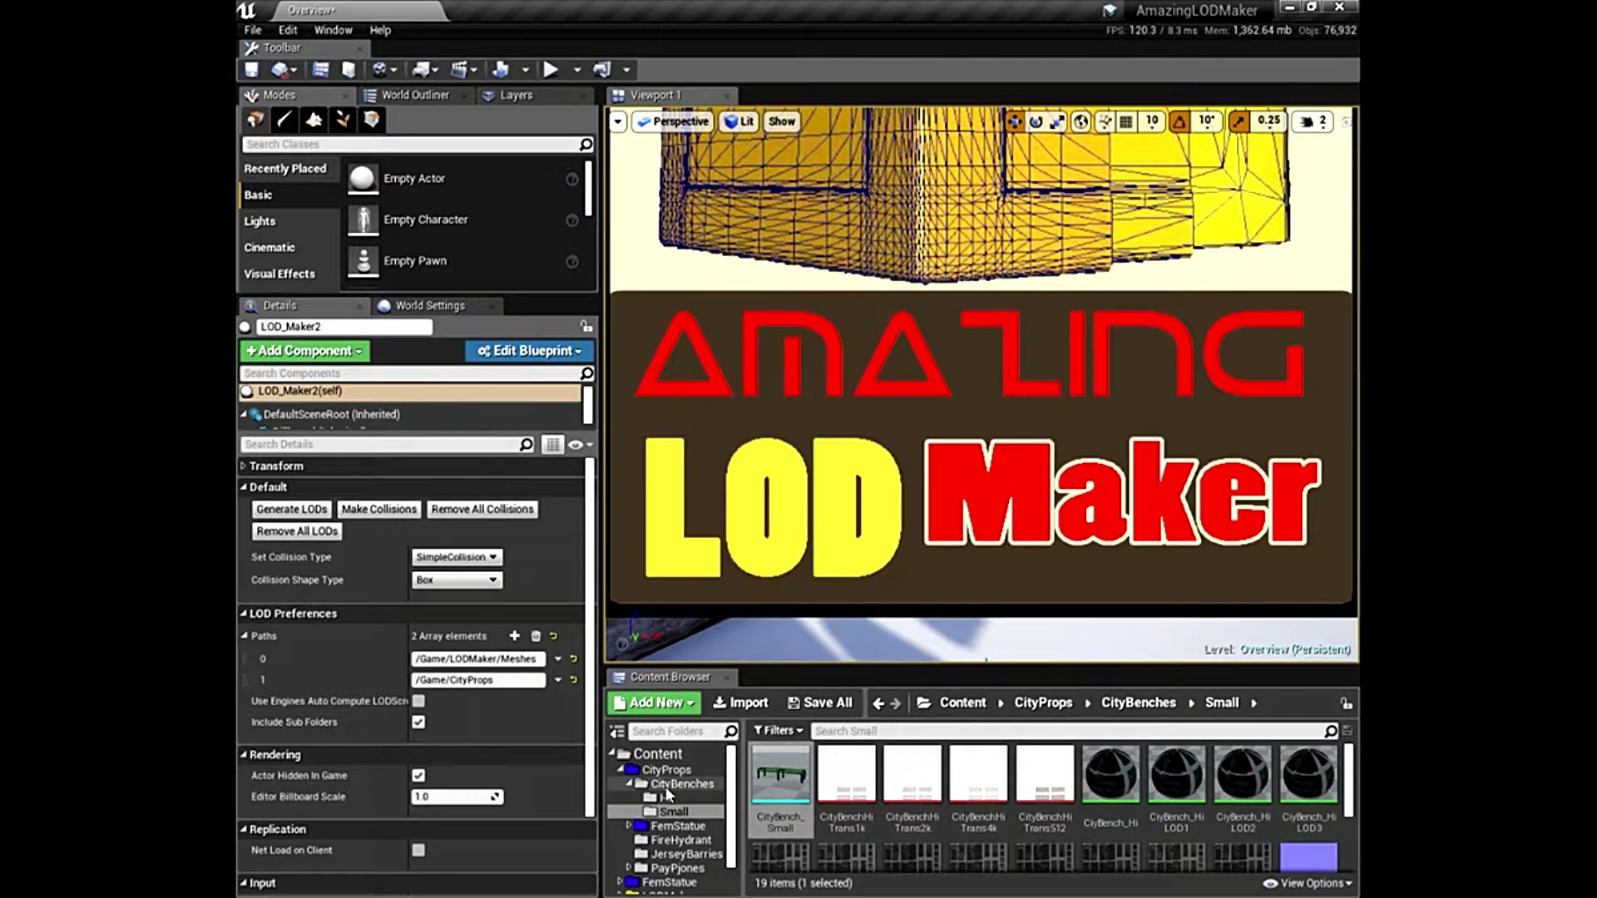
Collapse CityBenches and show the CityProps folder contents.
left_click(669, 785)
left_click(629, 784)
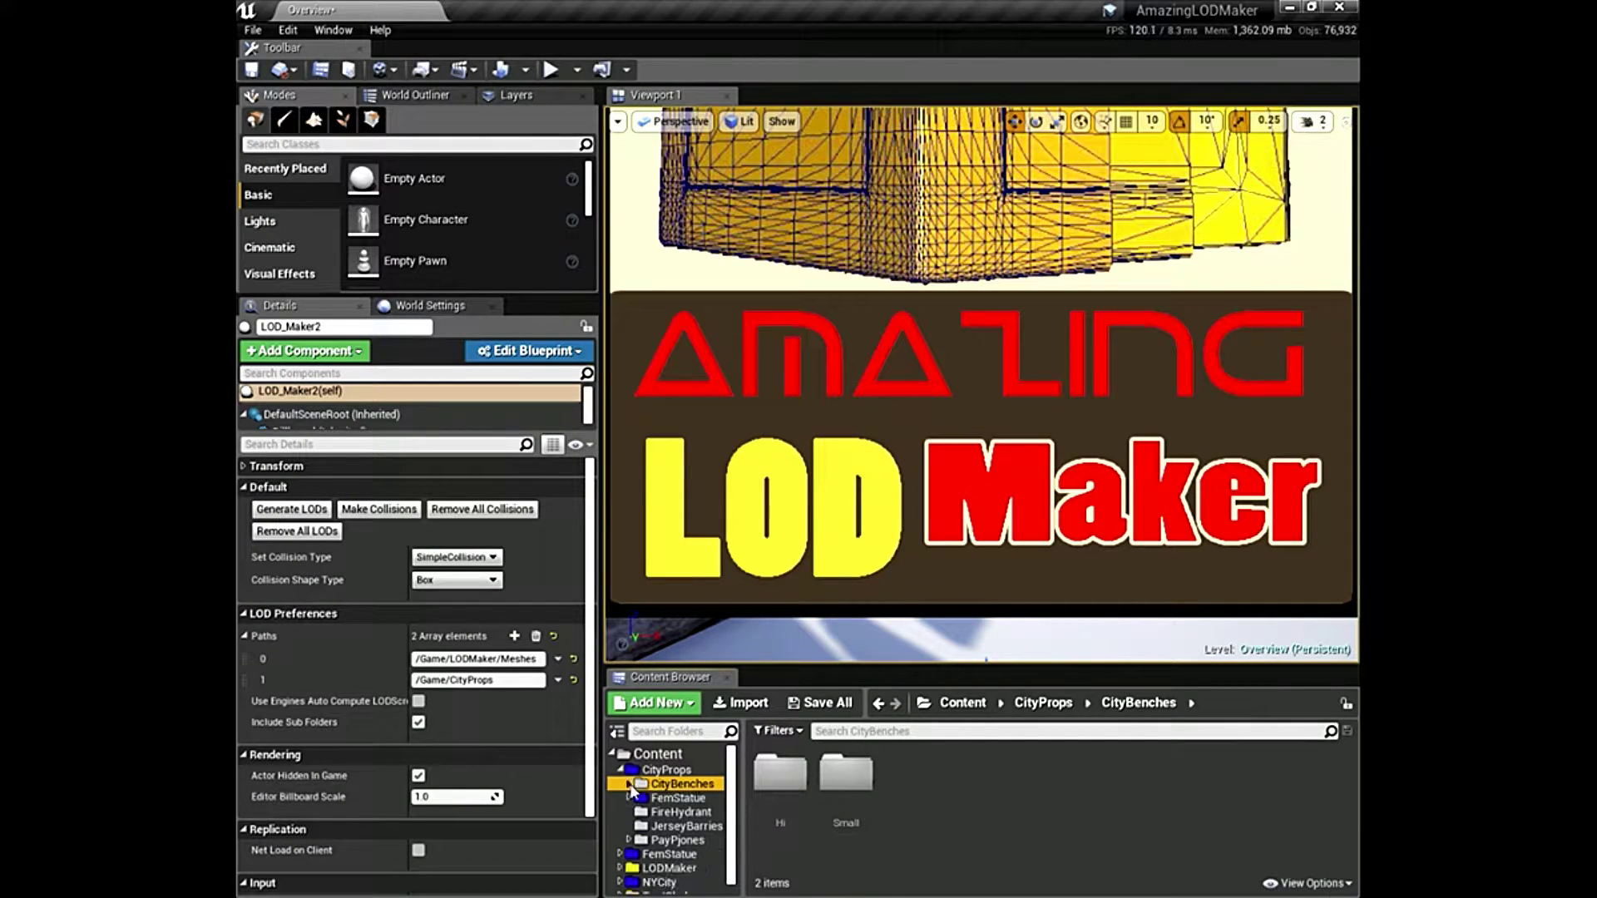
left_click(665, 770)
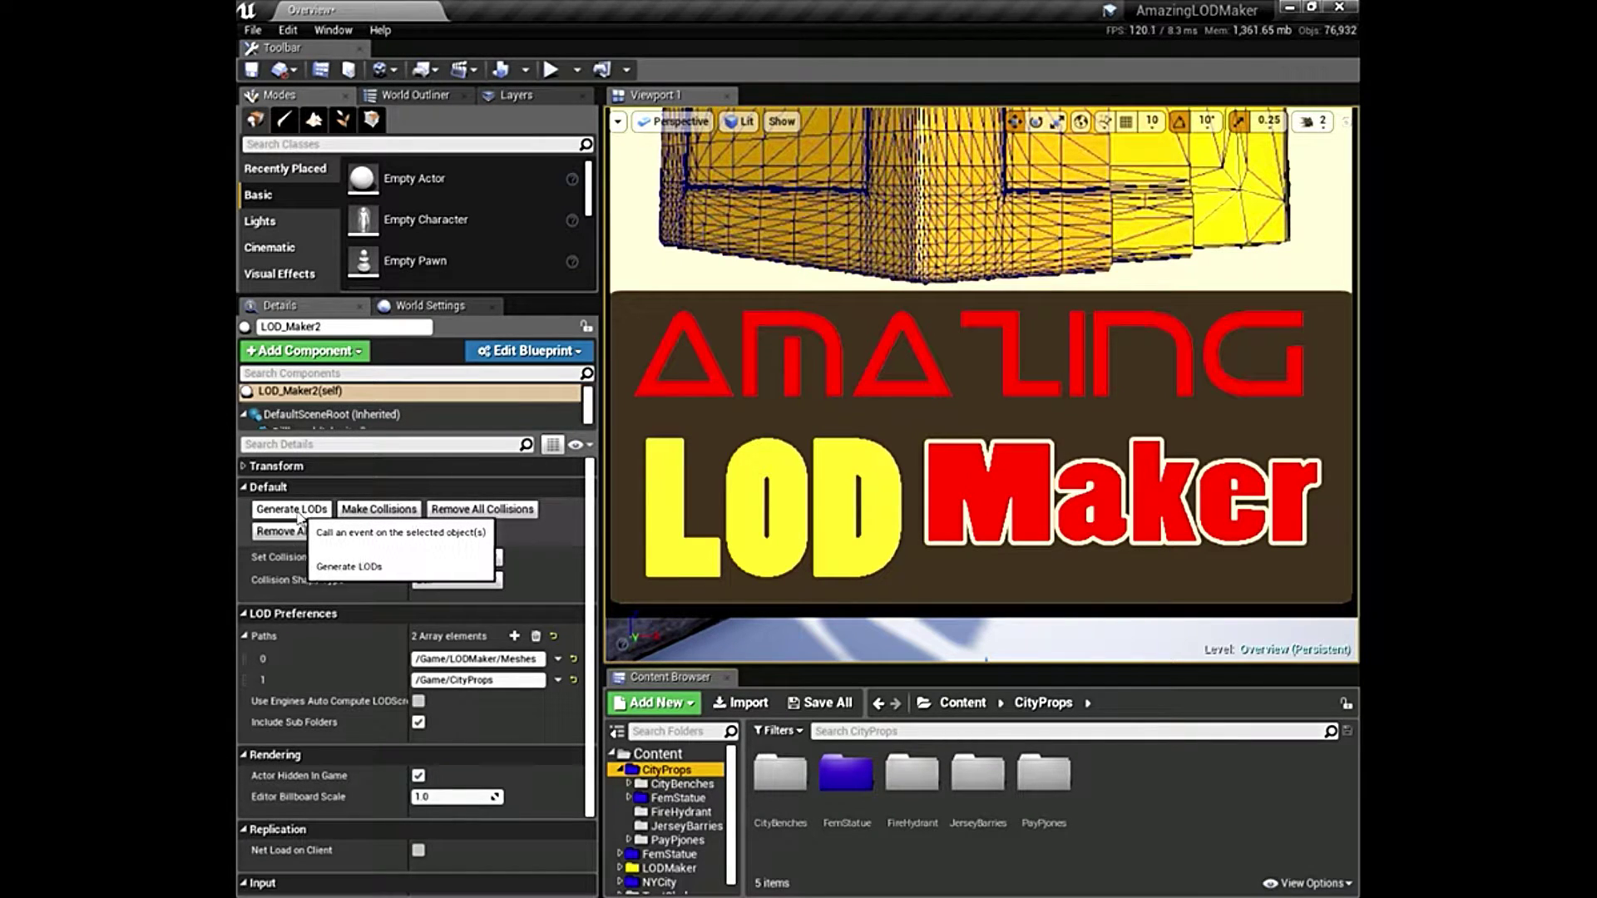
Zoom the viewport out to the level overview and generate LODs for the listed paths.
scroll(982, 383, "down", 10)
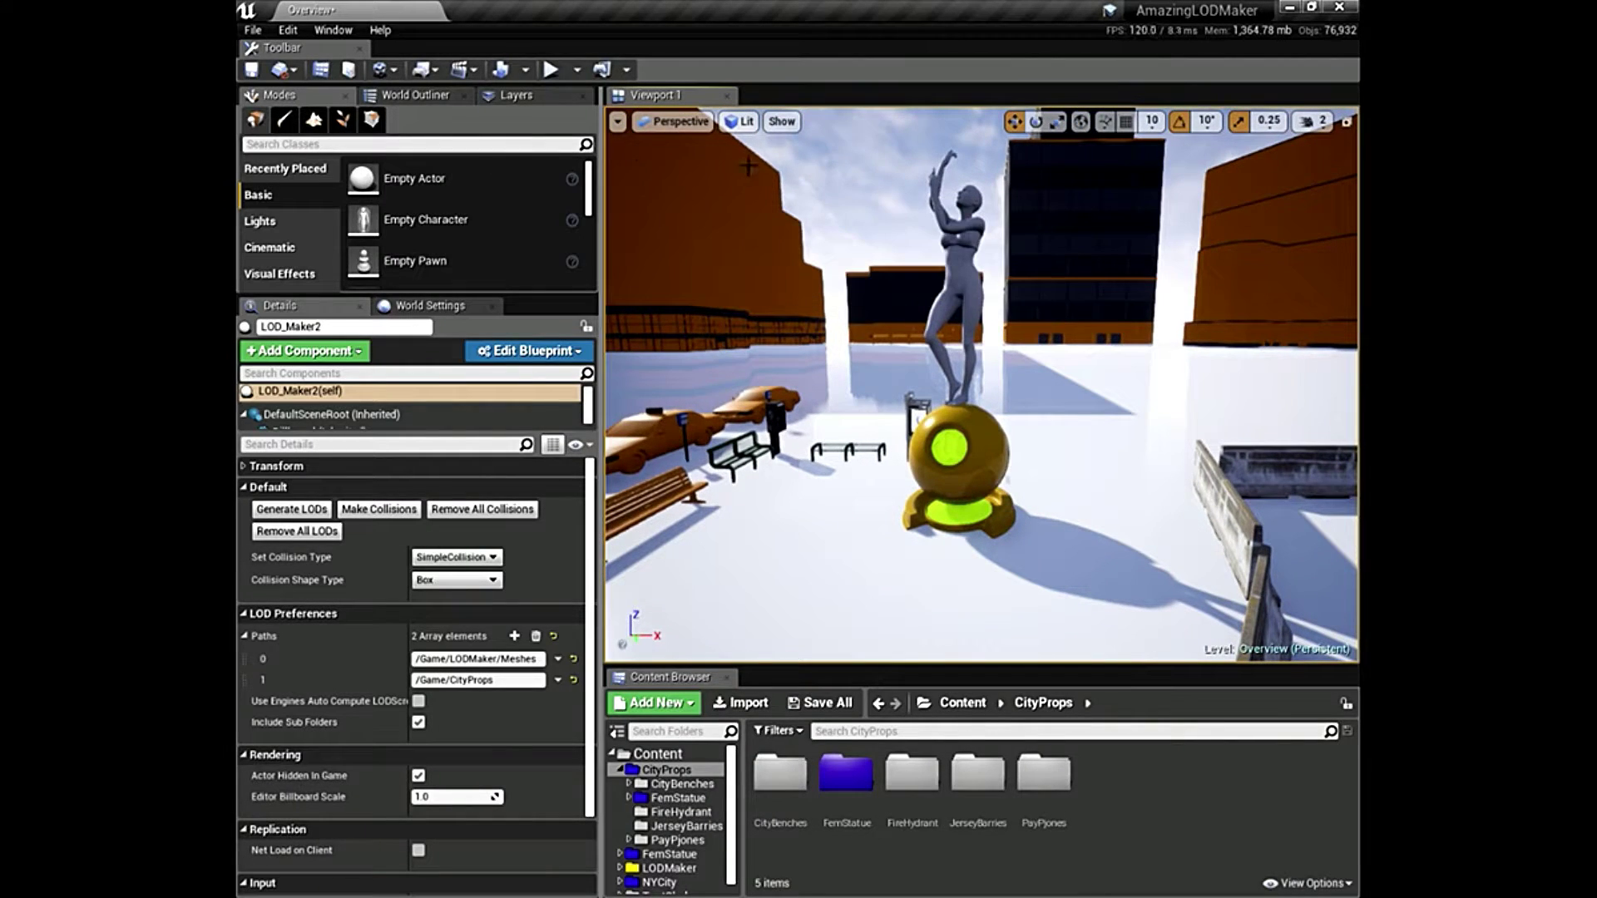
left_click(284, 514)
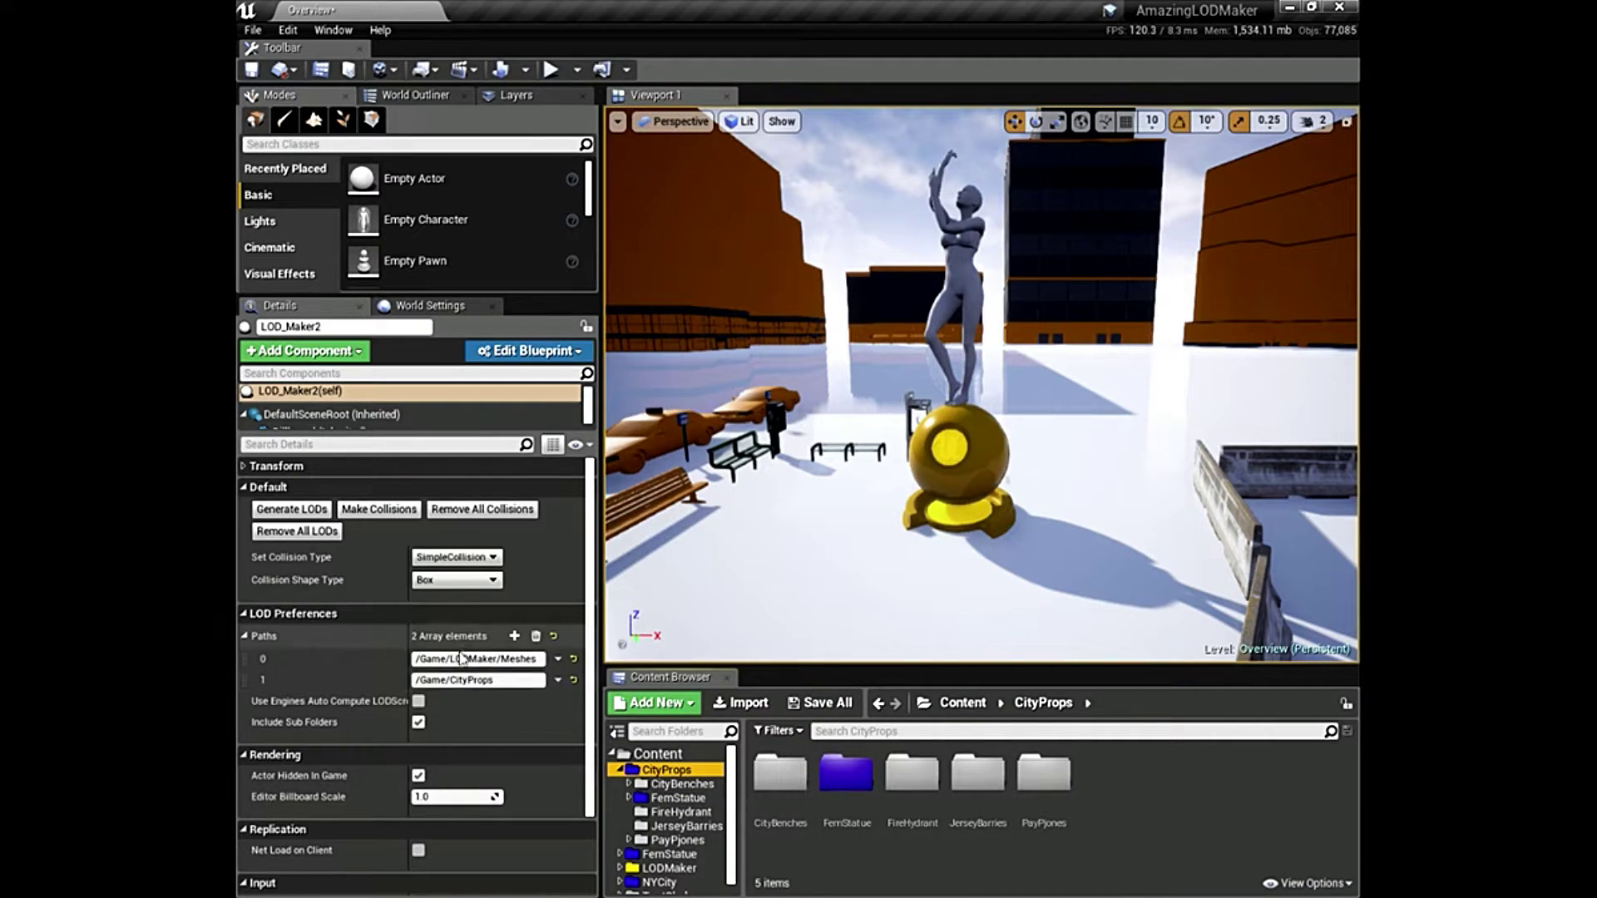
Open the FEM_Statue_SM mesh from the CityProps FemStatue folder.
left_click(624, 800)
left_click(628, 800)
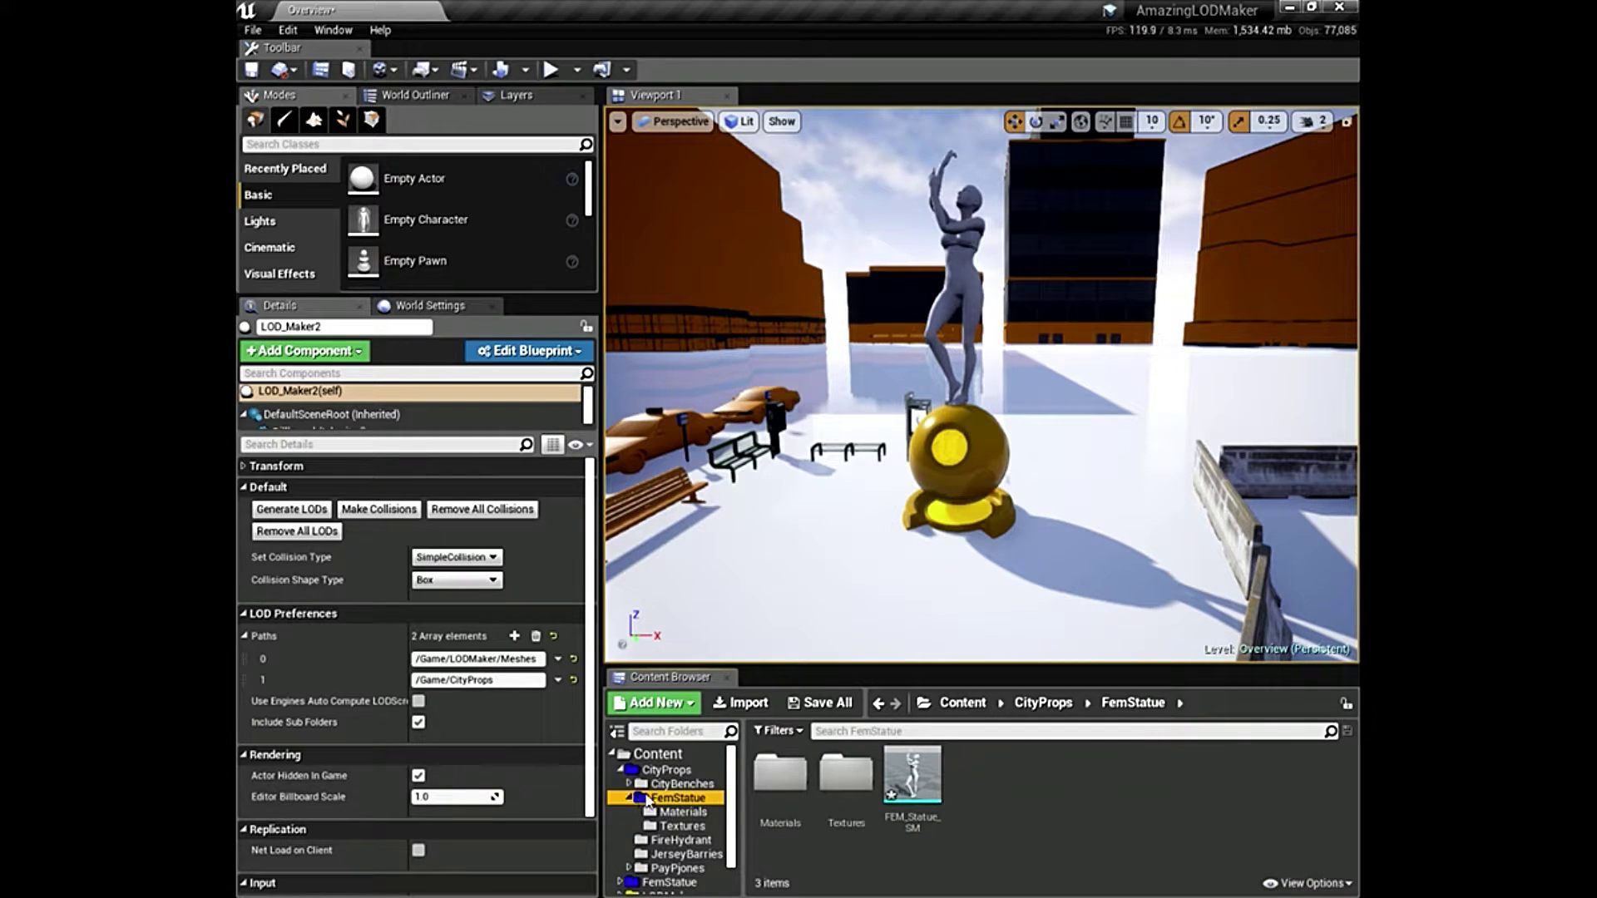
mouse_move(915, 797)
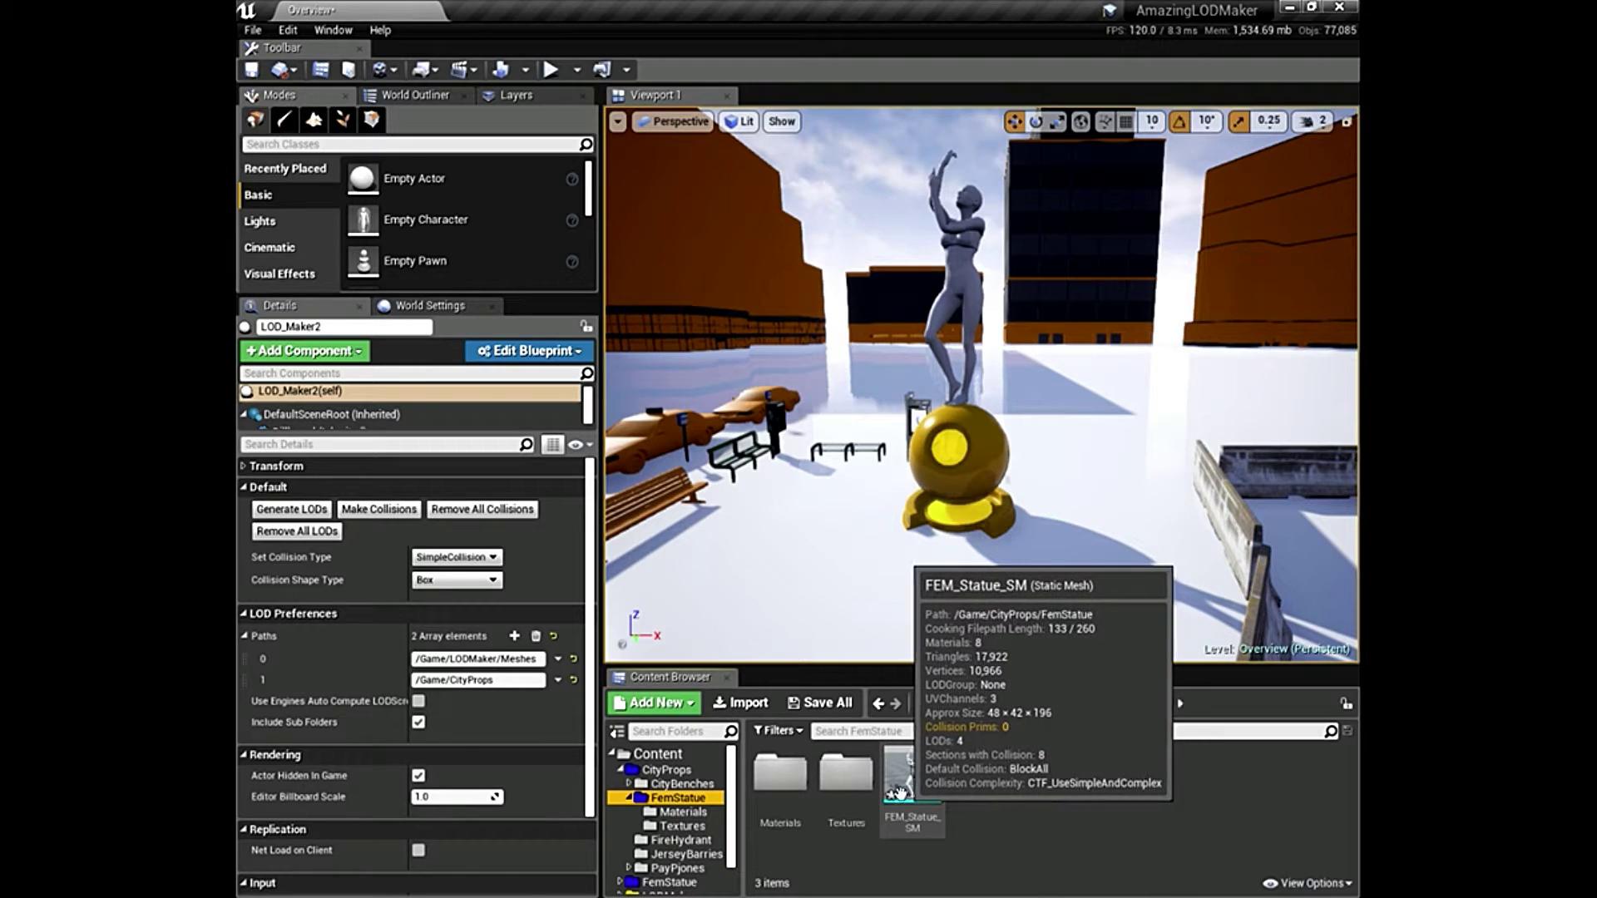
left_click(915, 794)
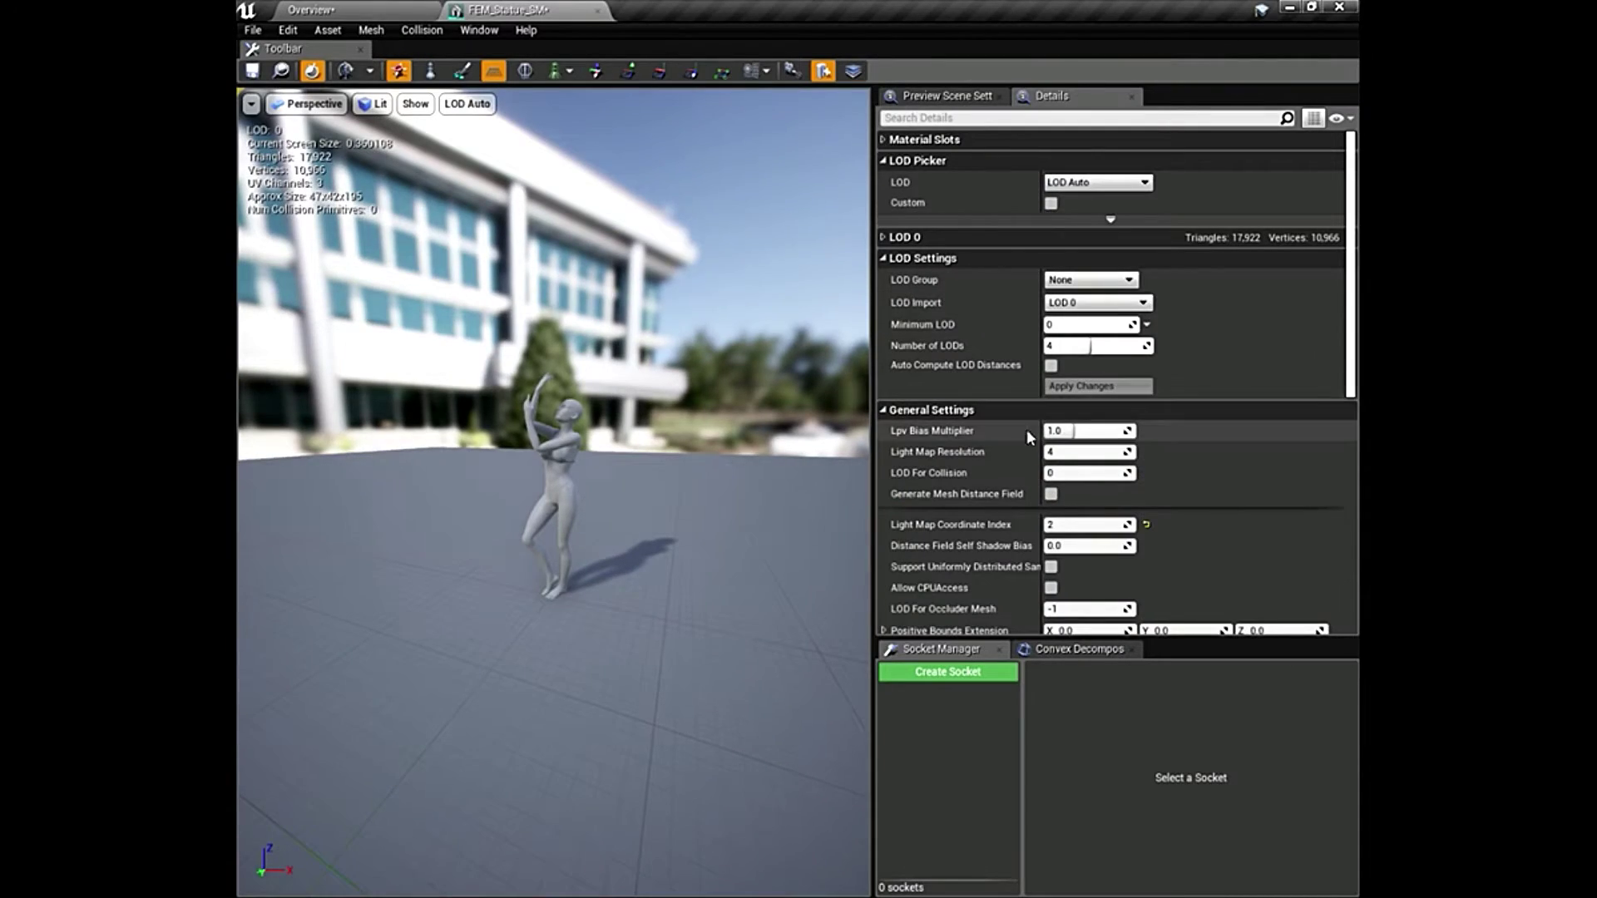
Show the statue's individual LOD entries and widen the preview and settings panels.
left_click(1110, 219)
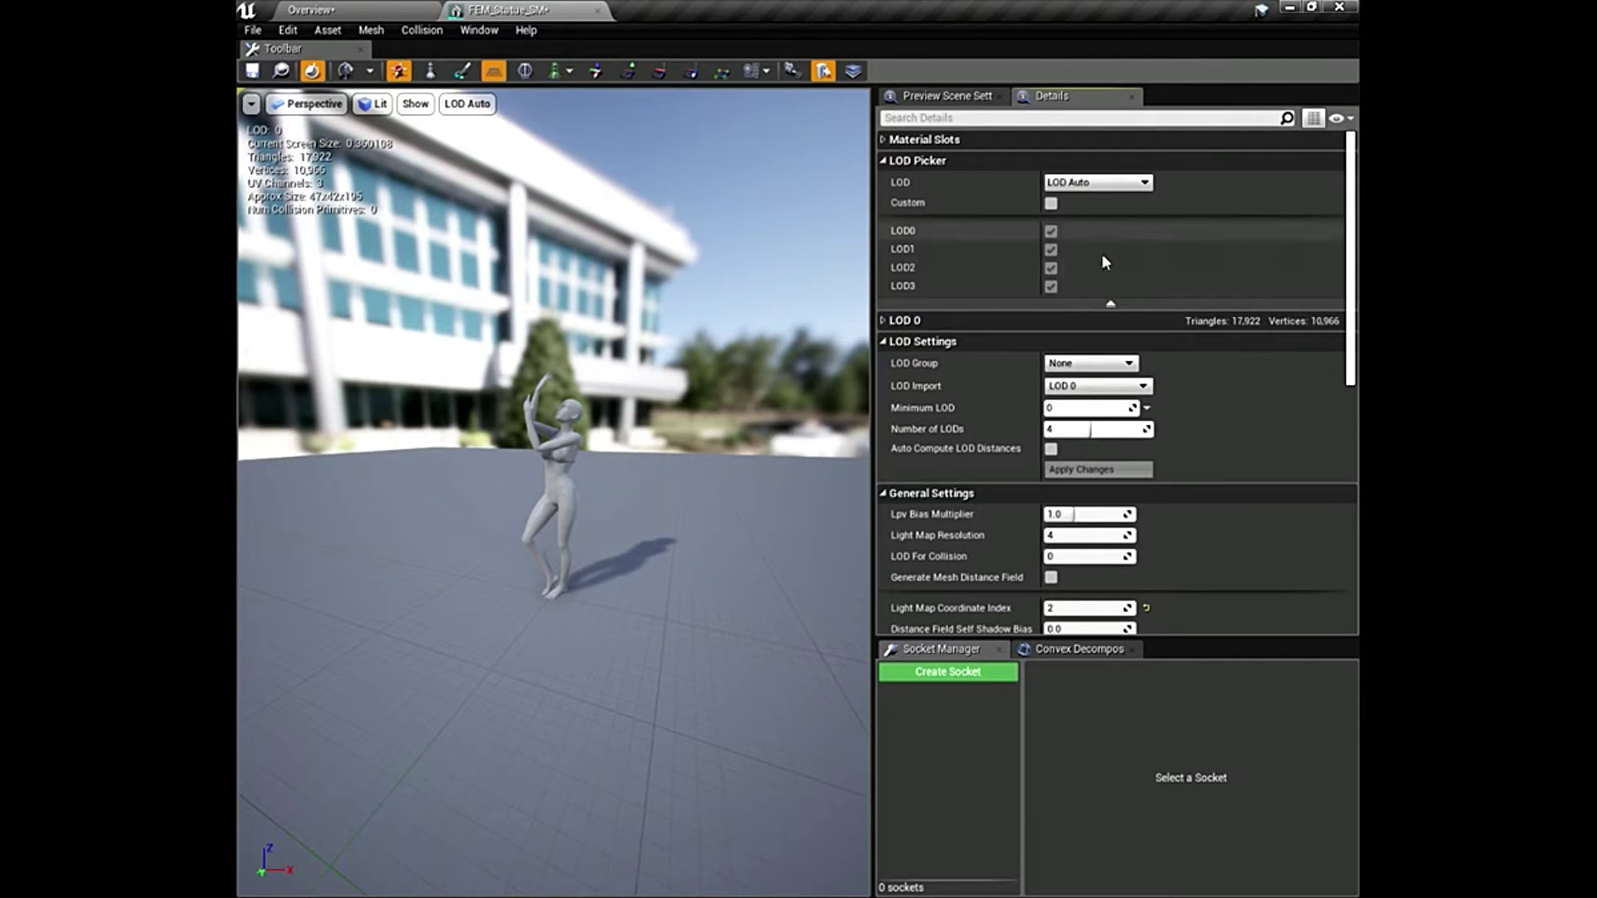
scroll(582, 499, "up", 8)
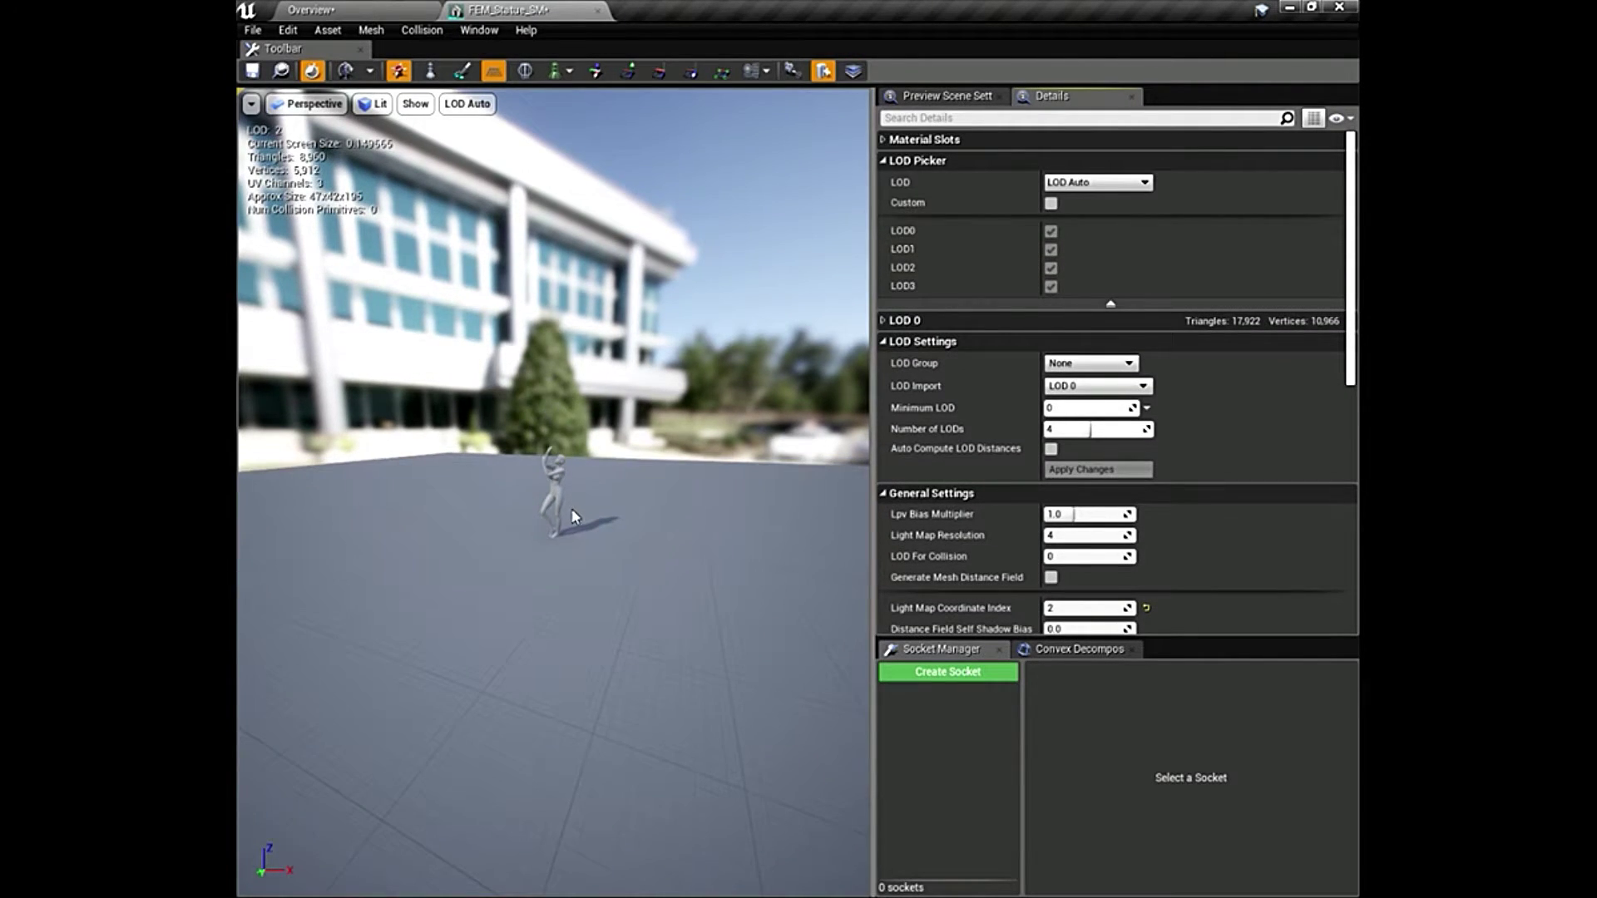
scroll(574, 515, "down", 4)
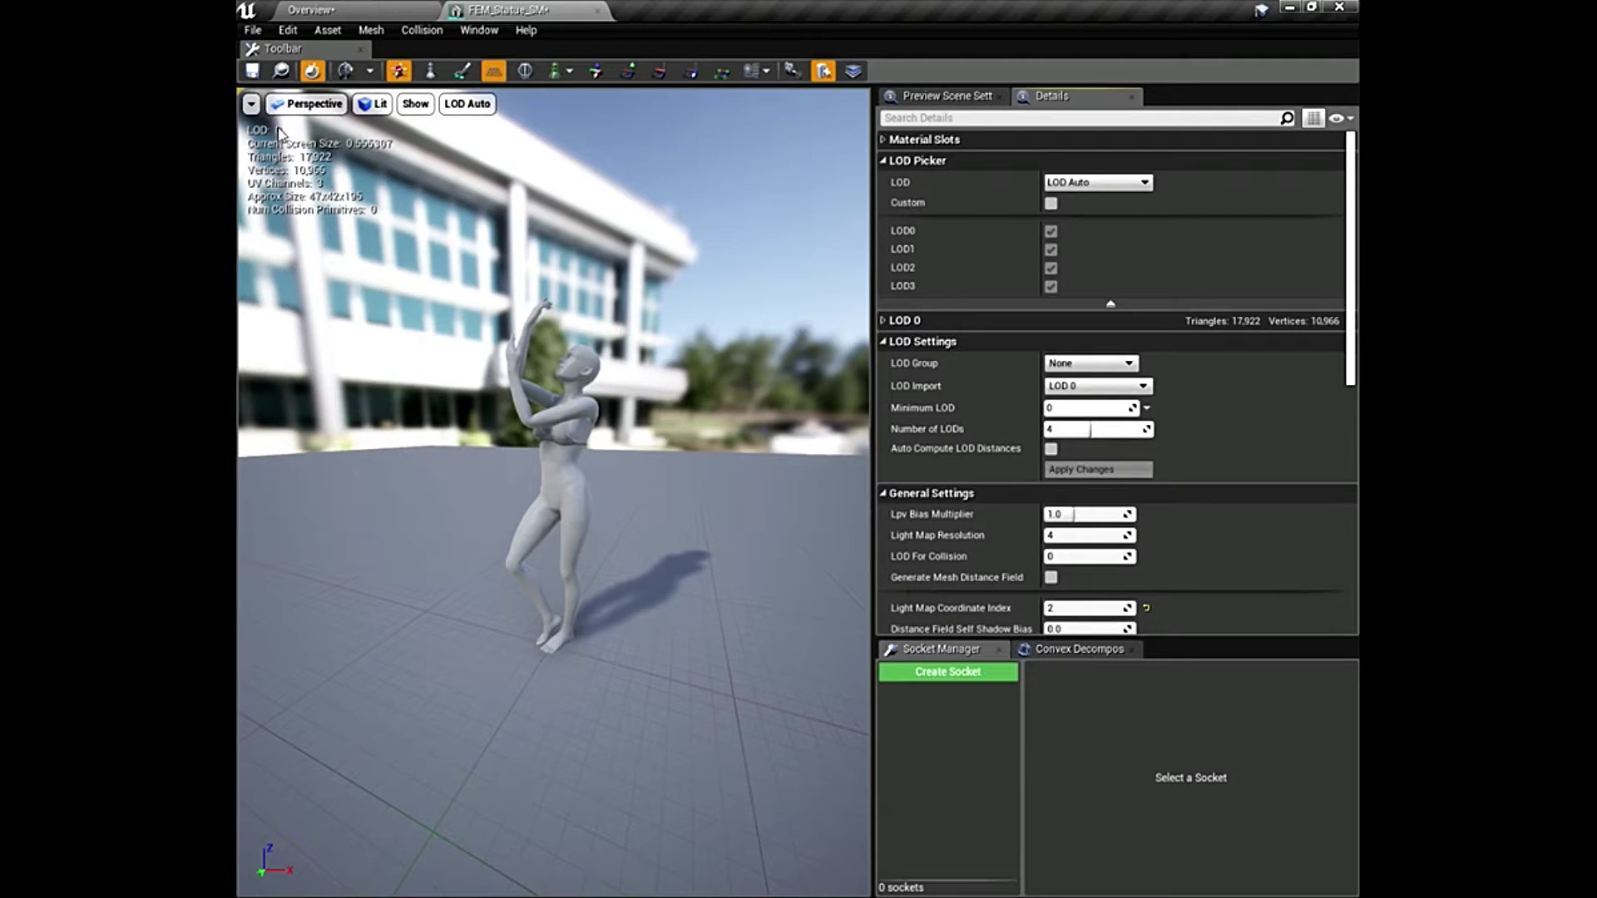
scroll(467, 339, "down", 4)
scroll(468, 339, "down", 4)
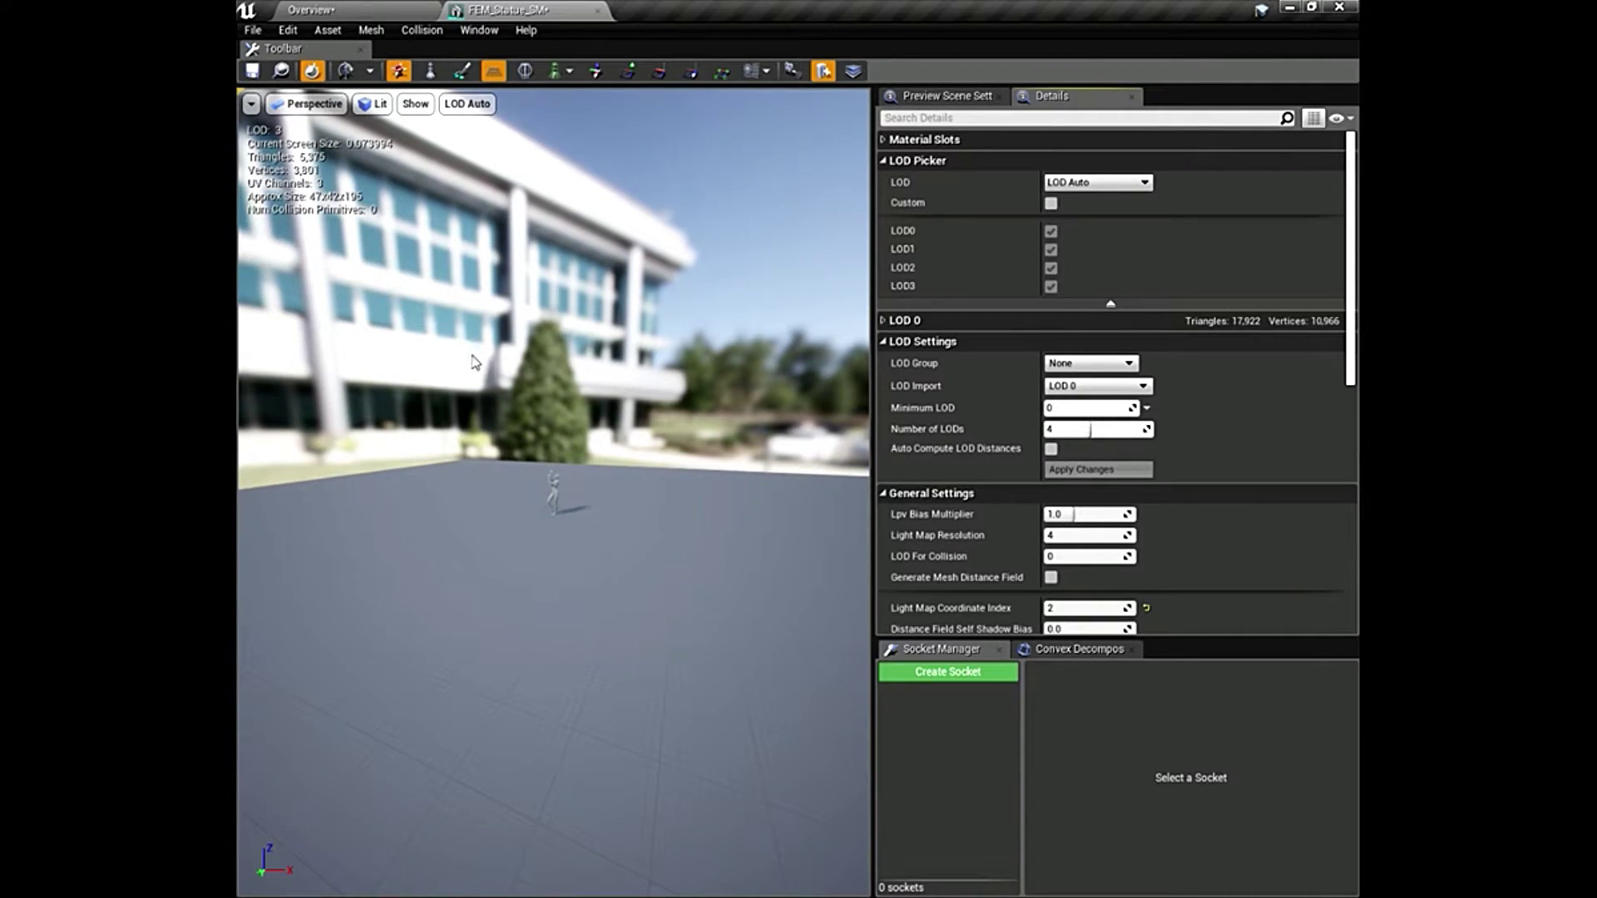
scroll(554, 412, "up", 8)
scroll(562, 391, "down", 3)
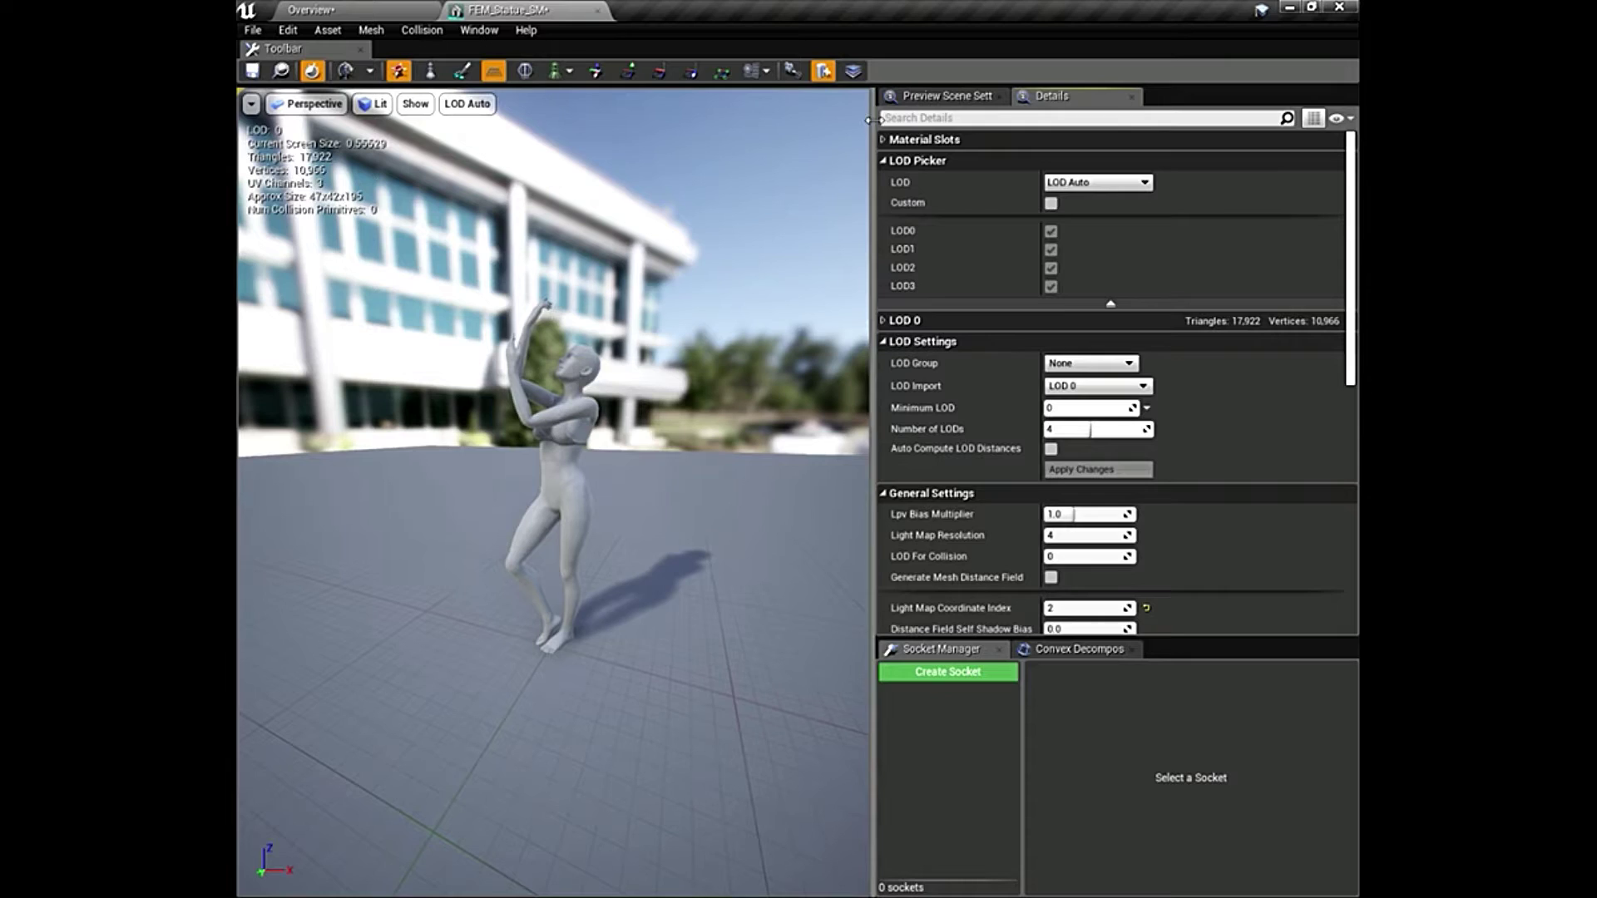
left_click_drag(869, 119, 930, 124)
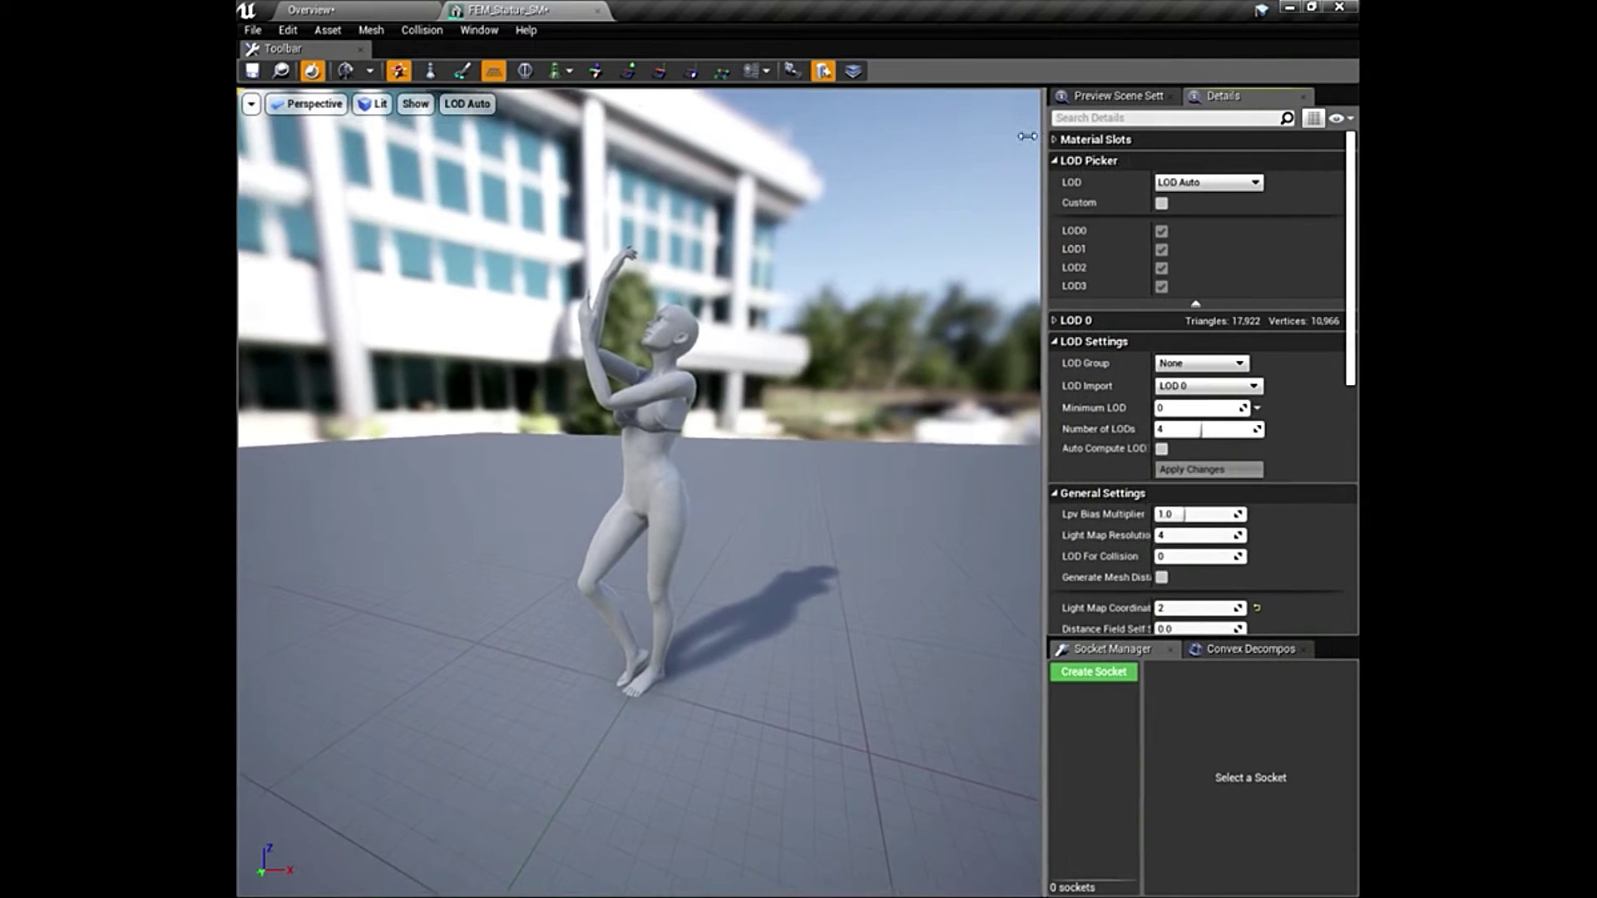
left_click_drag(1028, 135, 1000, 135)
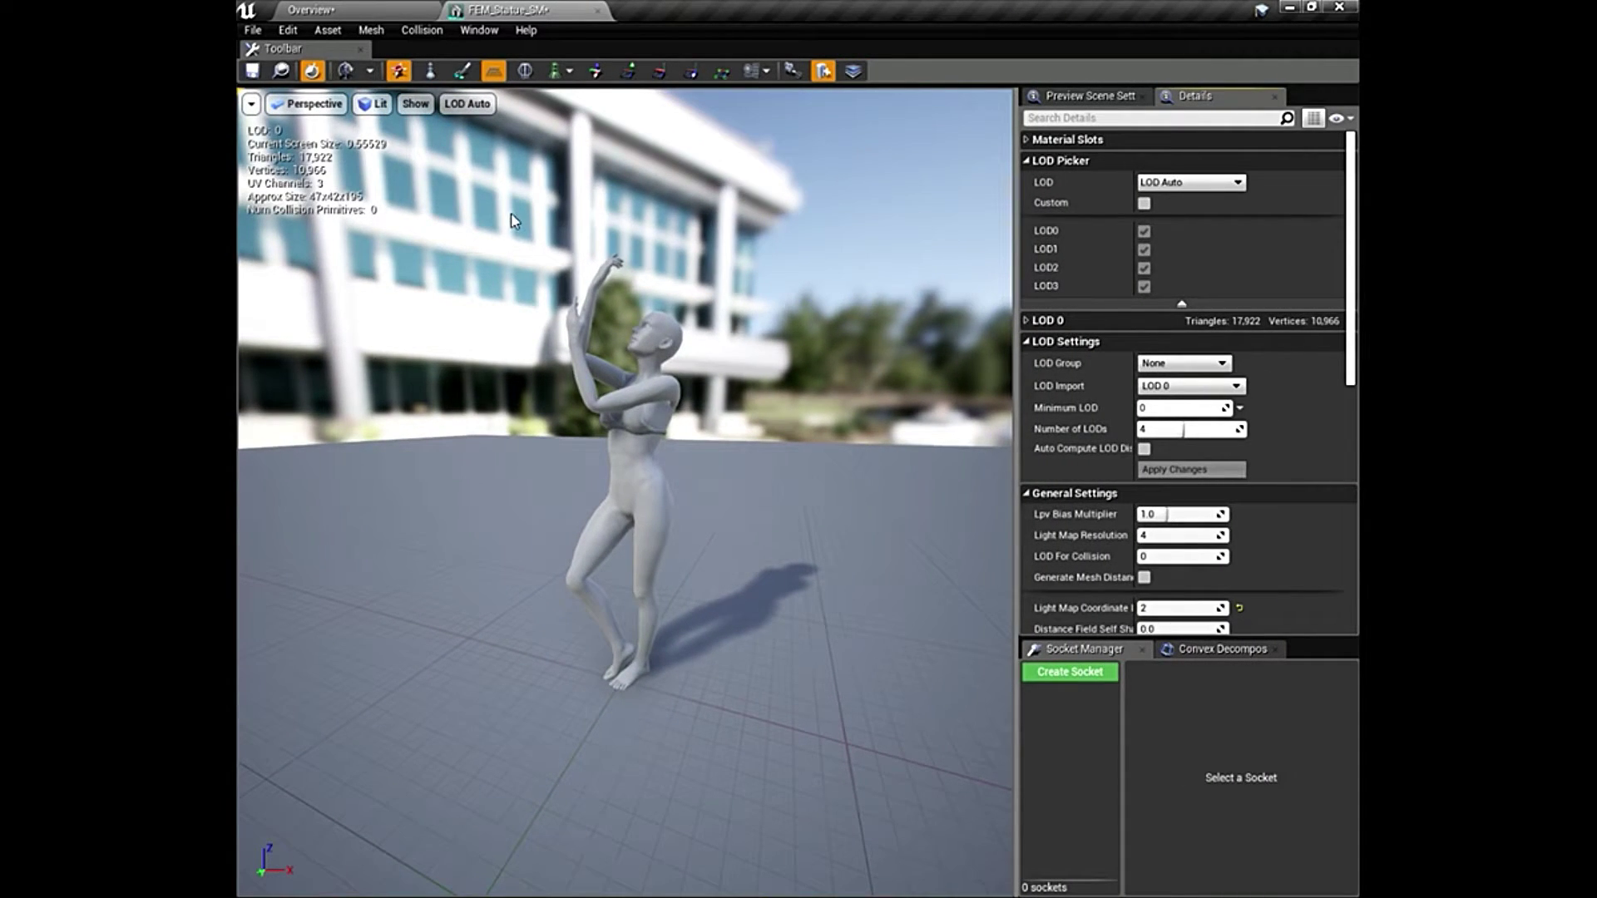
Preview the statue at LOD 3 and other levels, reset to LOD Auto, dolly in, and close it.
left_click(468, 106)
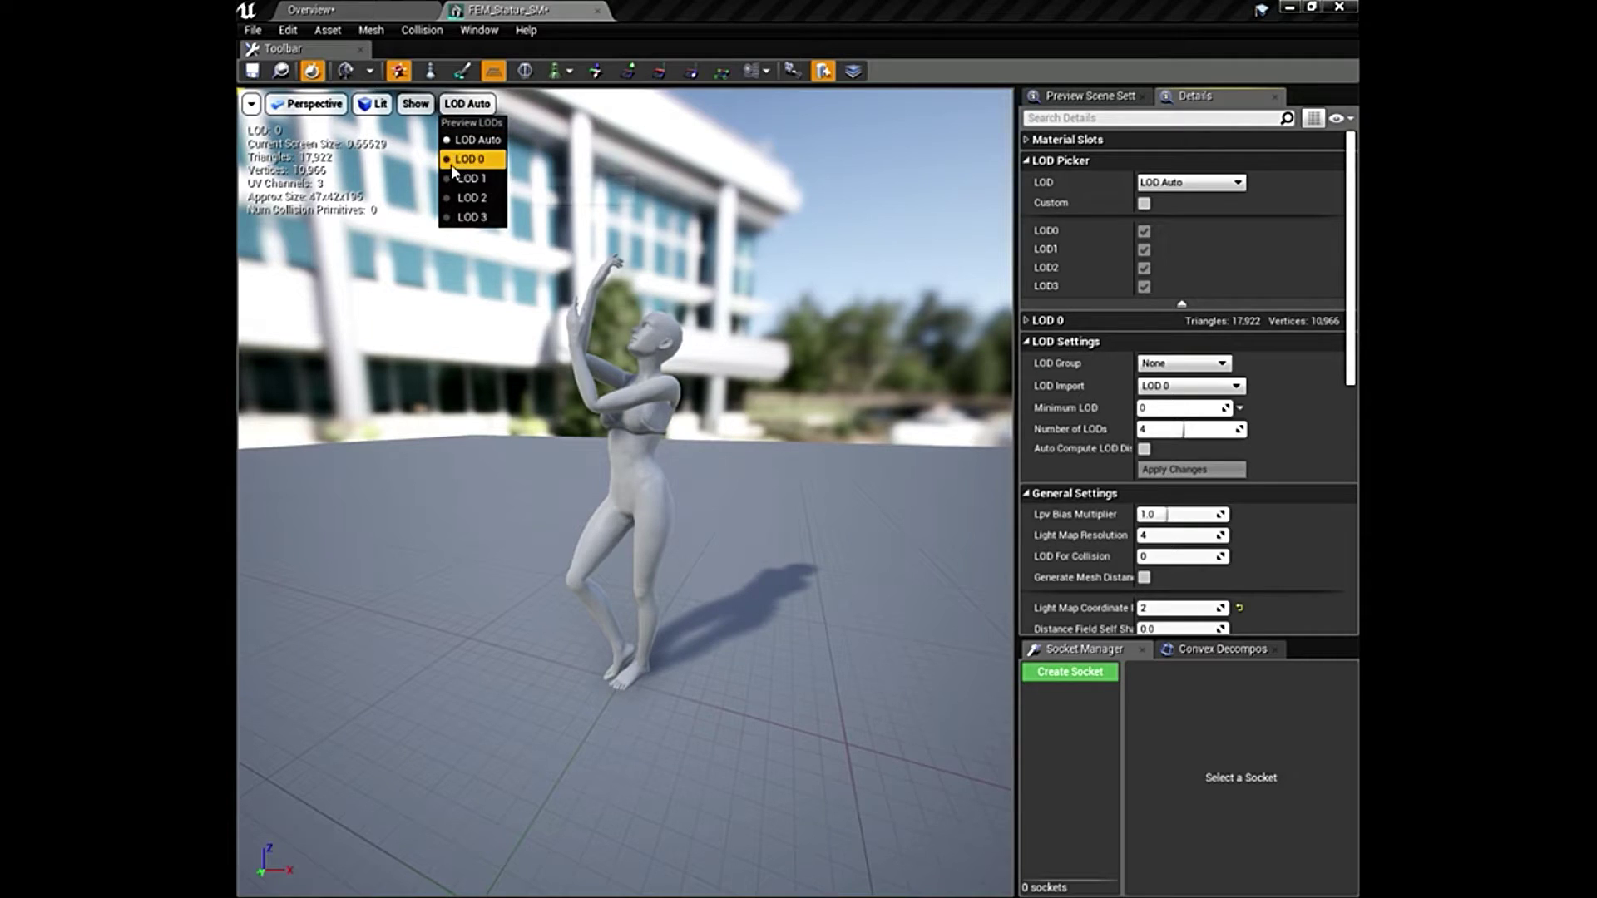
left_click(454, 219)
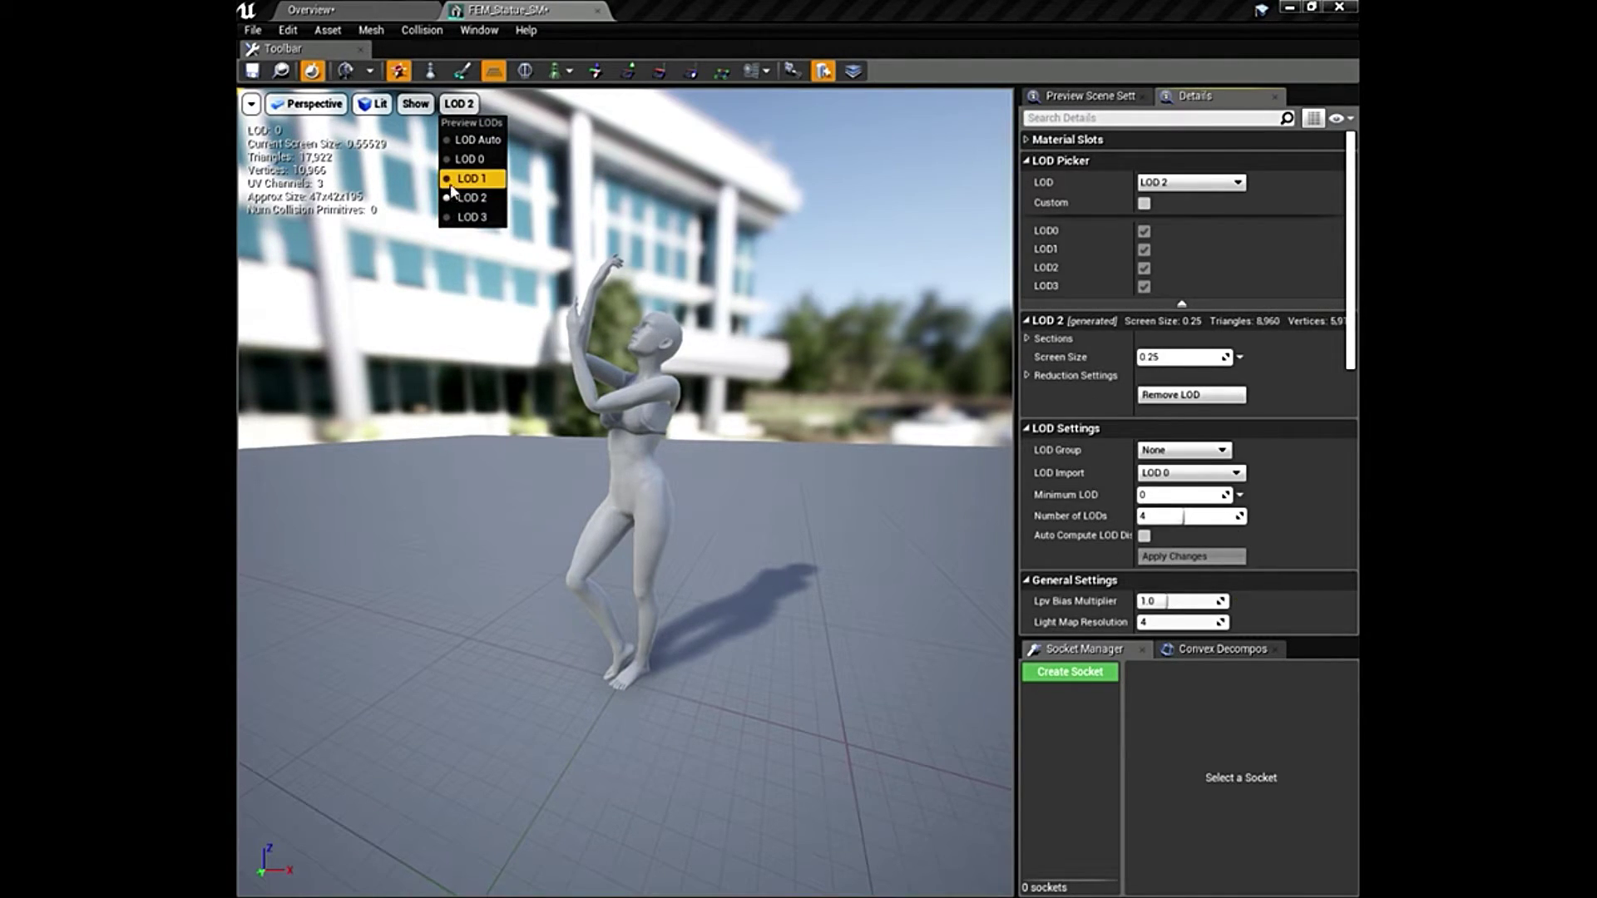
left_click(453, 159)
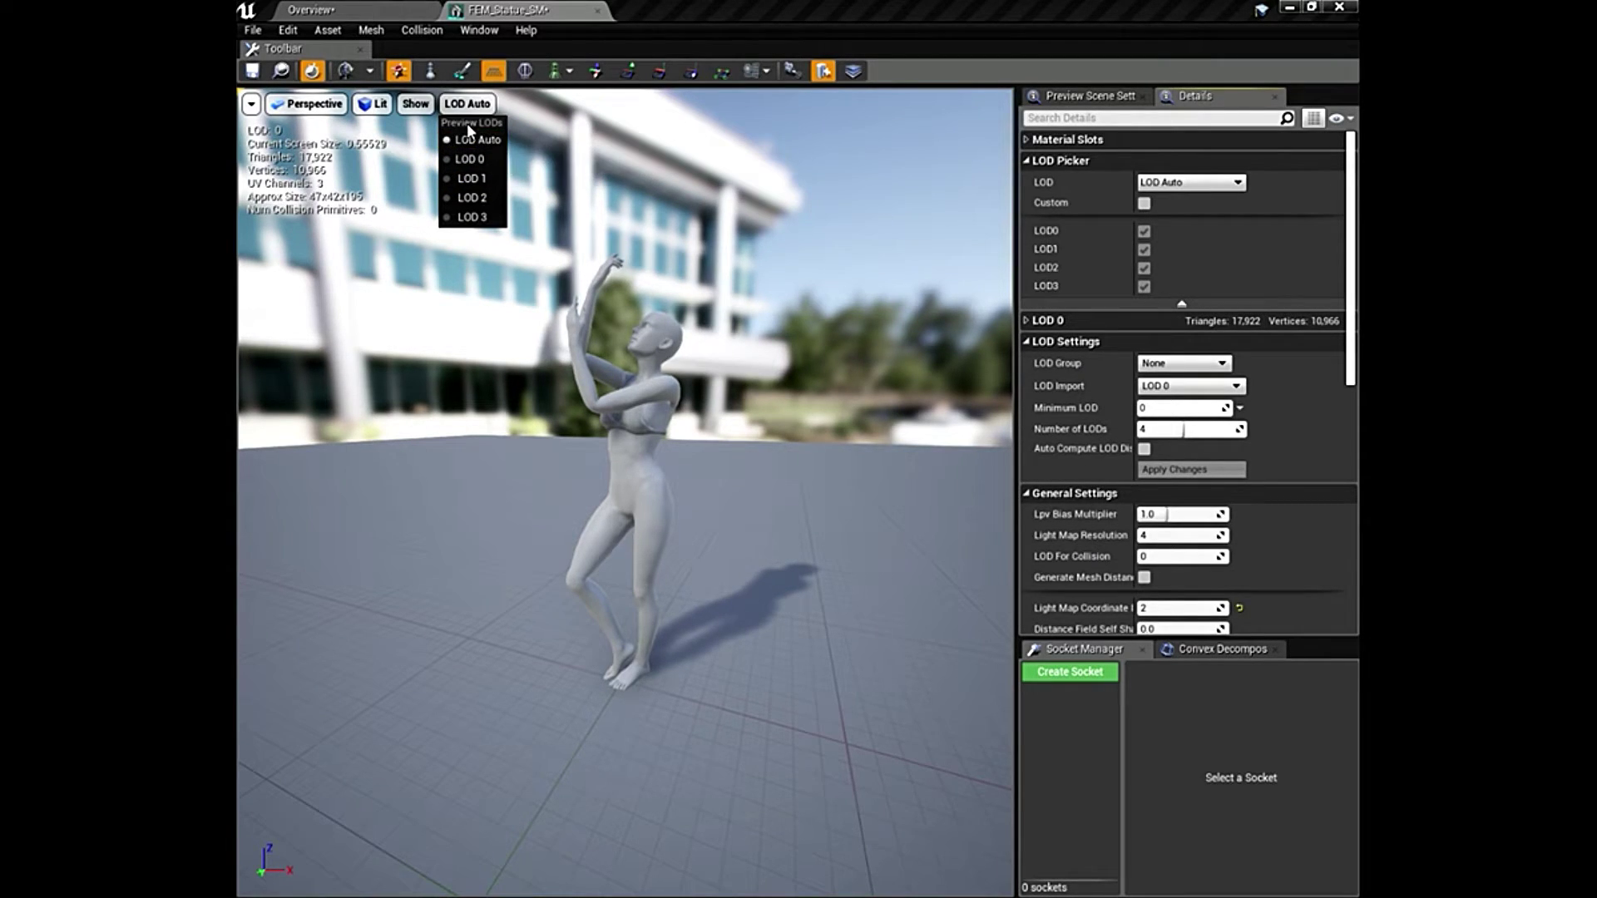
left_click(459, 219)
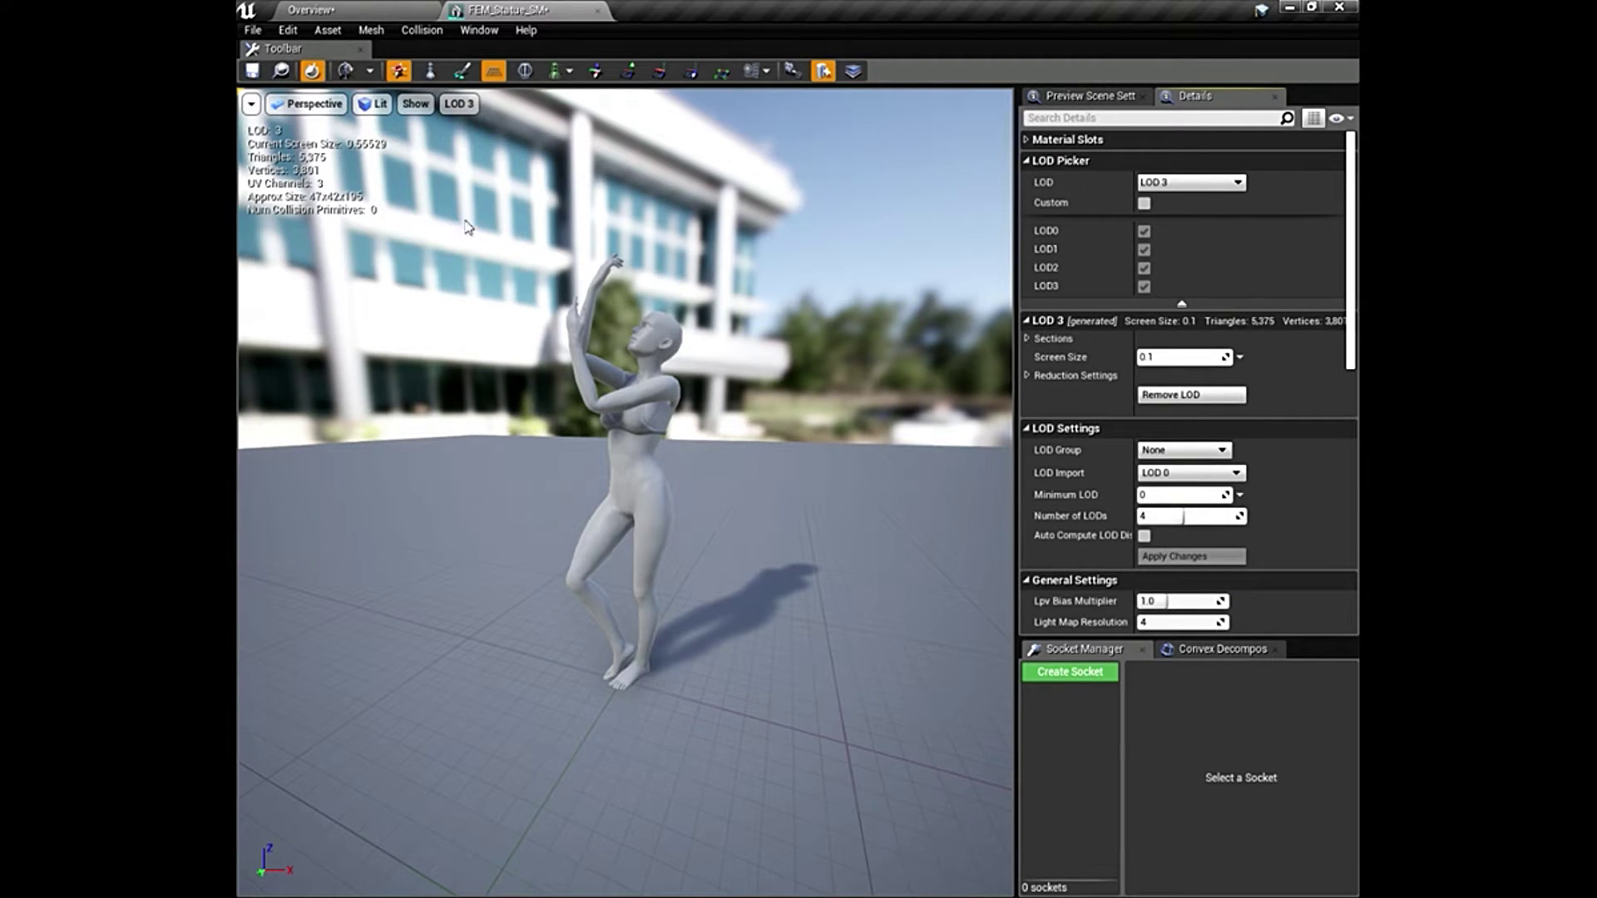
left_click(460, 106)
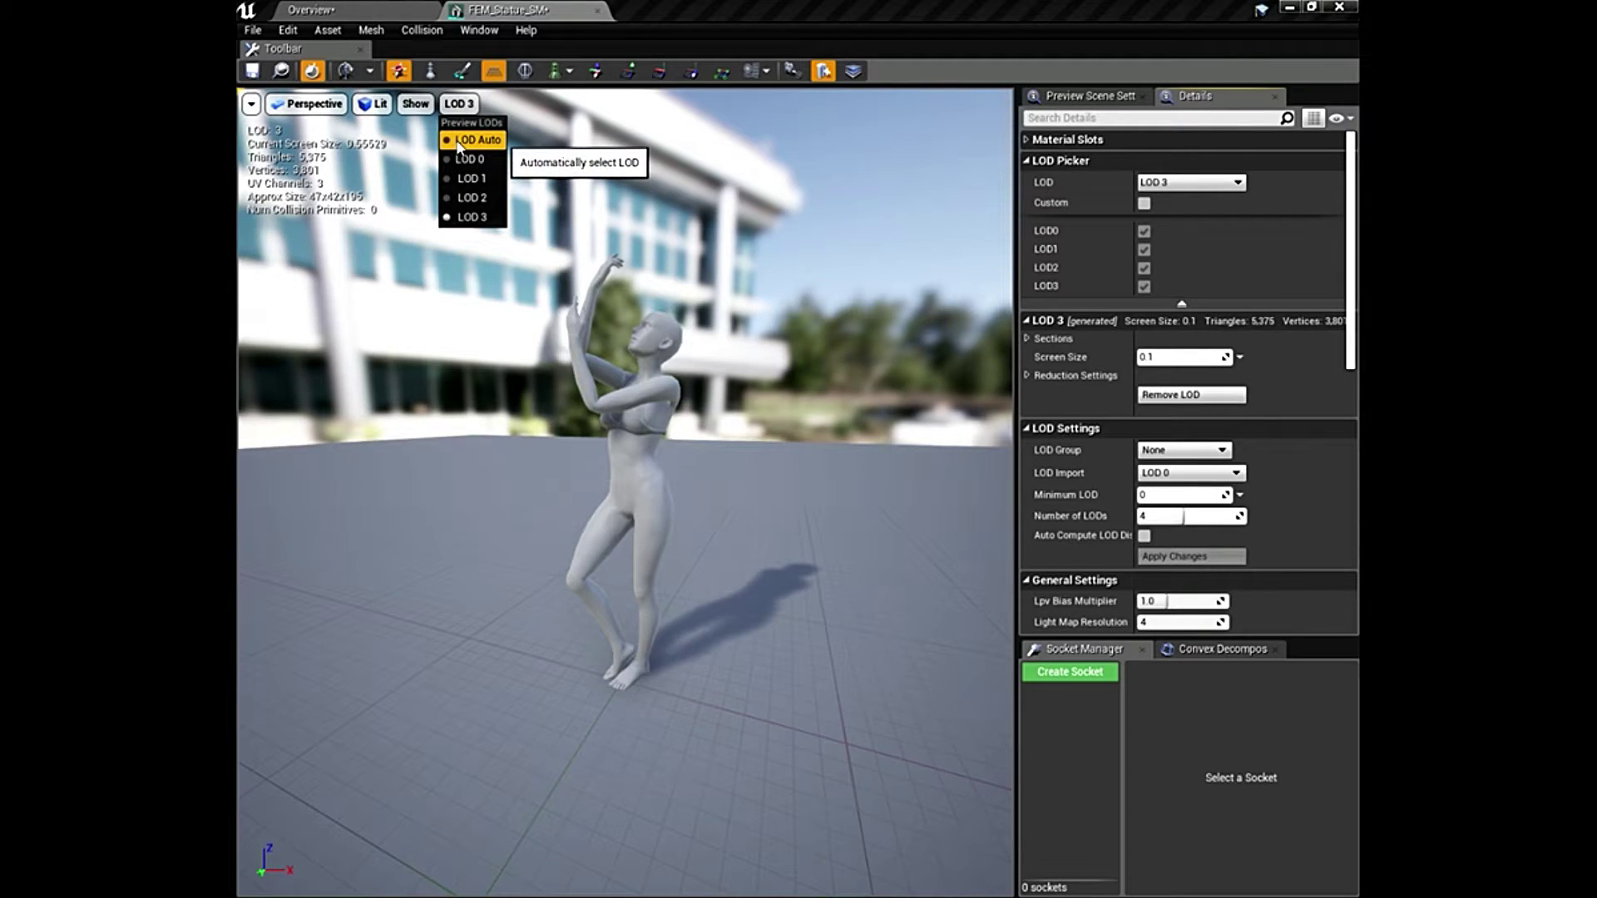
left_click(471, 141)
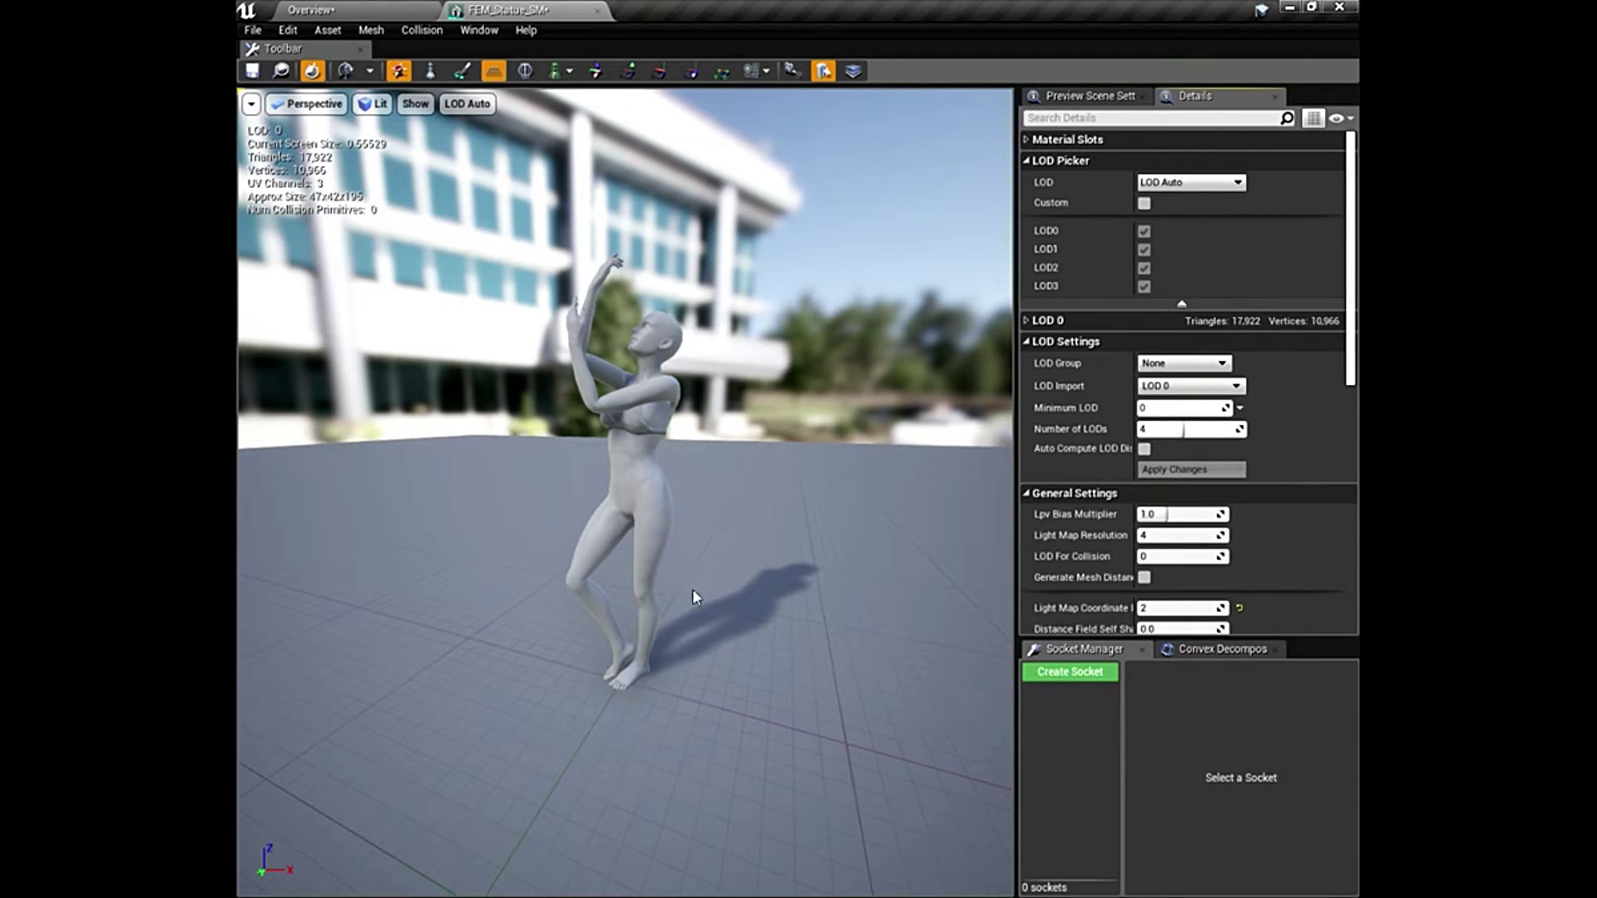
left_click_drag(727, 620, 747, 680)
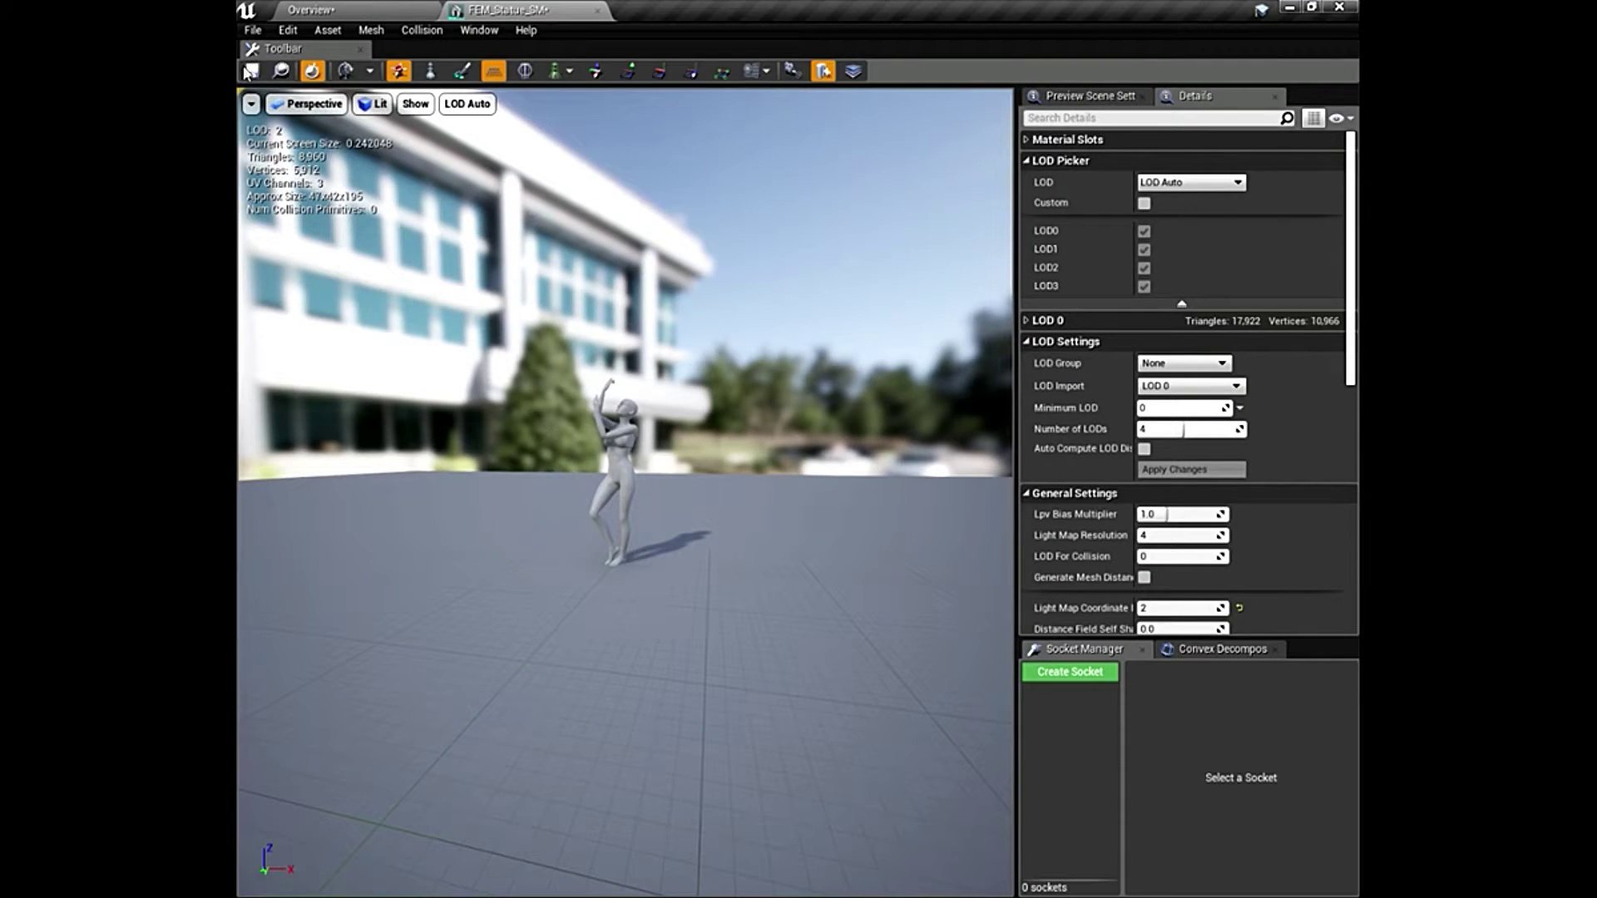
left_click(597, 10)
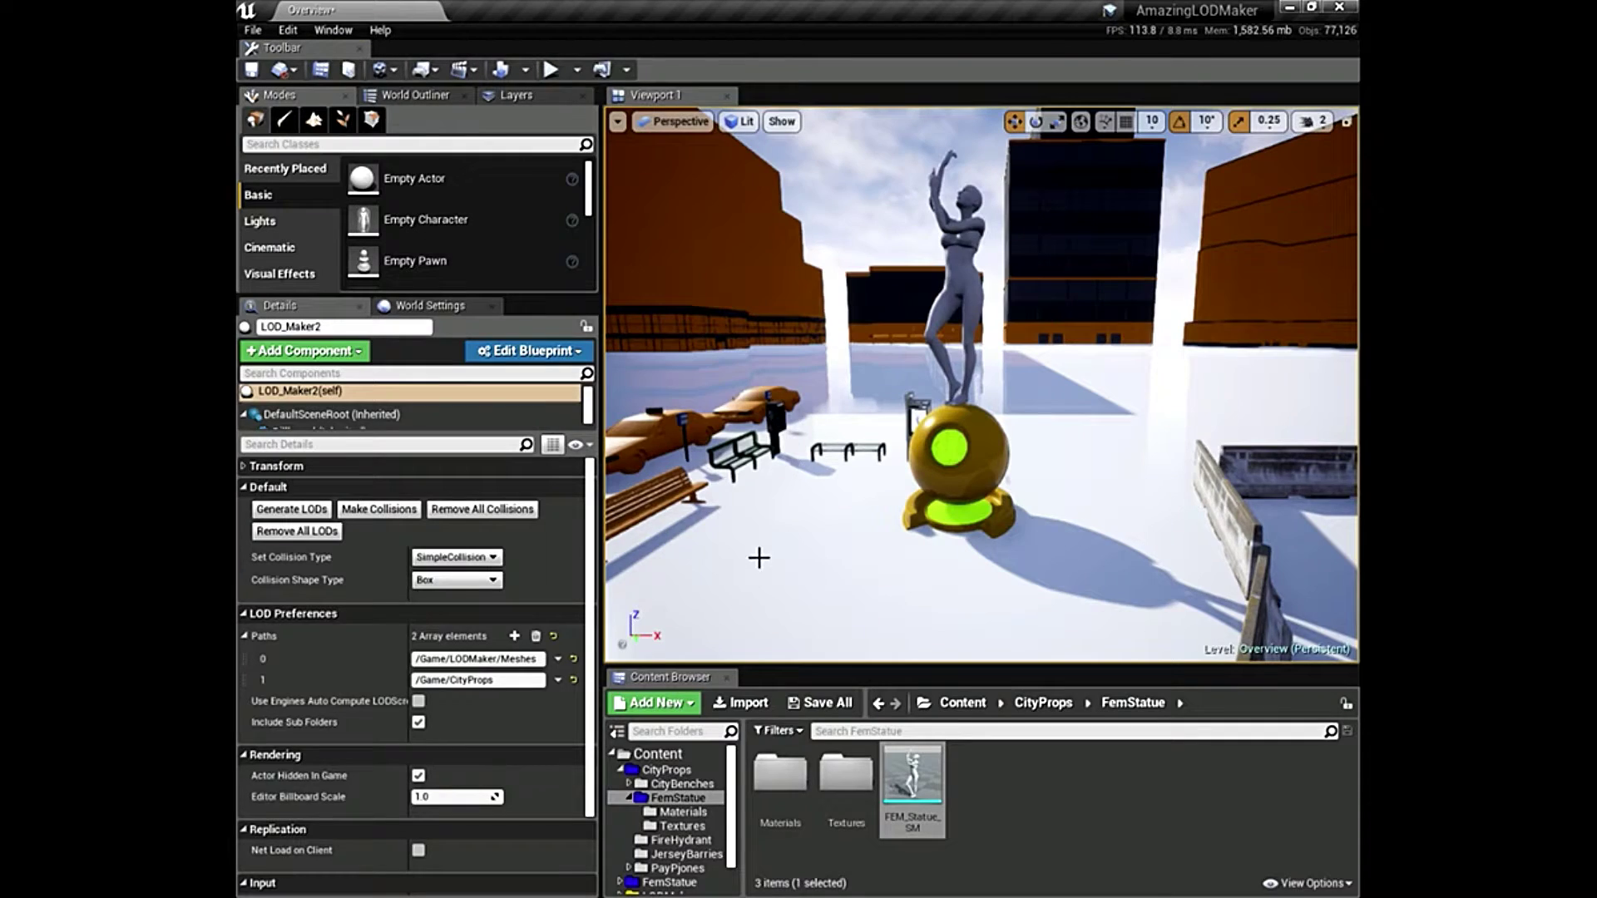
Clear the statue selection, browse to CityBenches > Hi, and open CityBench_Hi.
left_click(1001, 767)
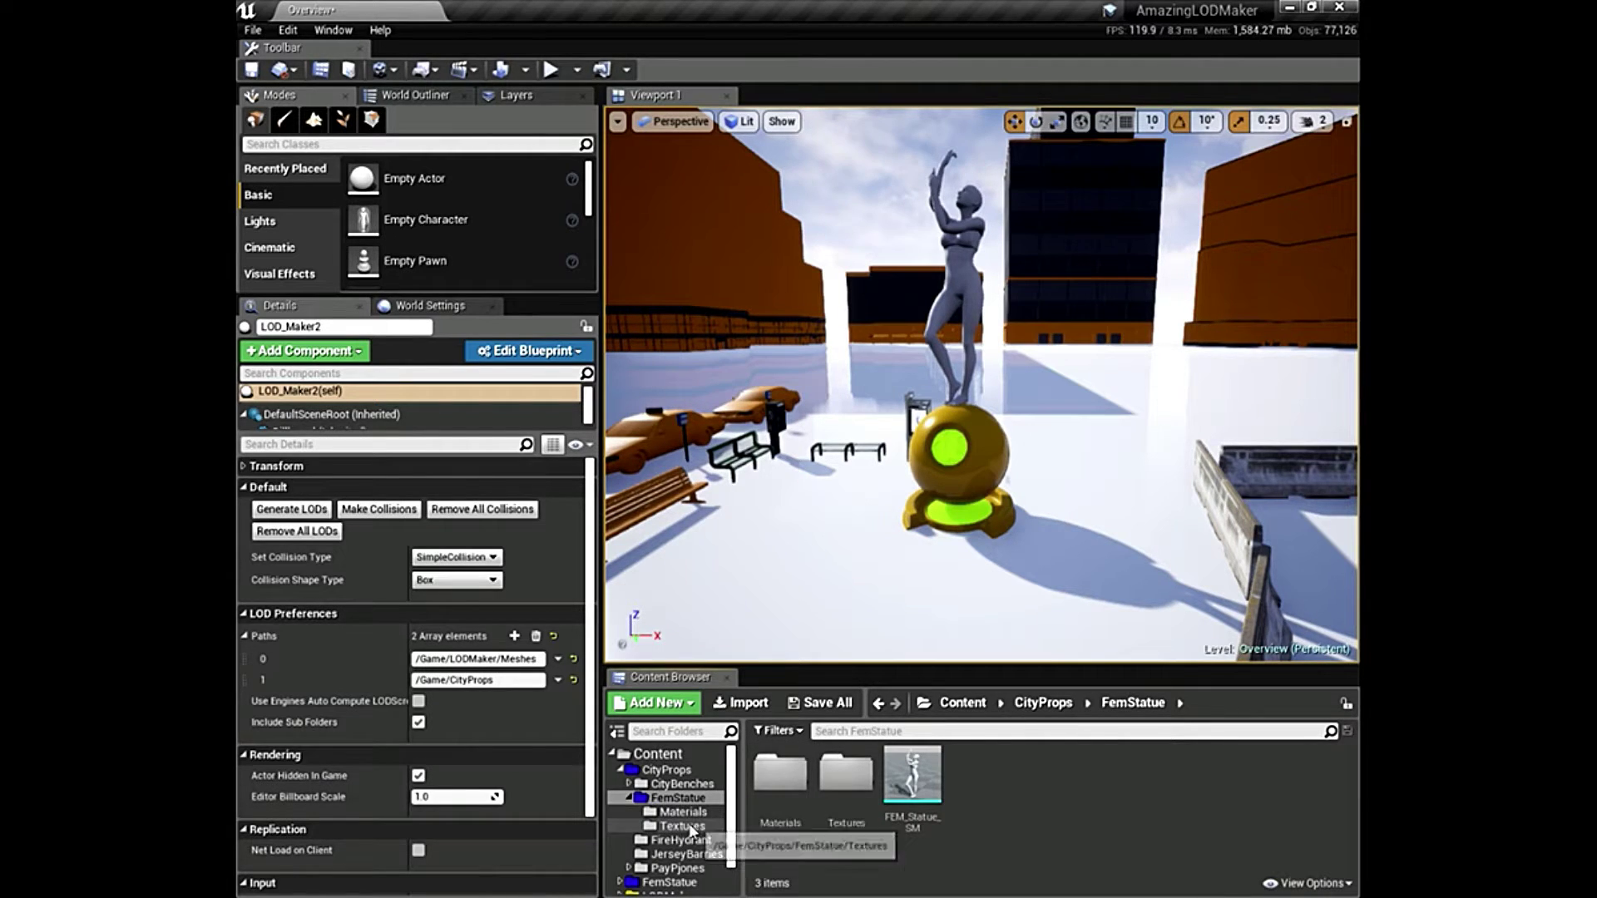
left_click(670, 784)
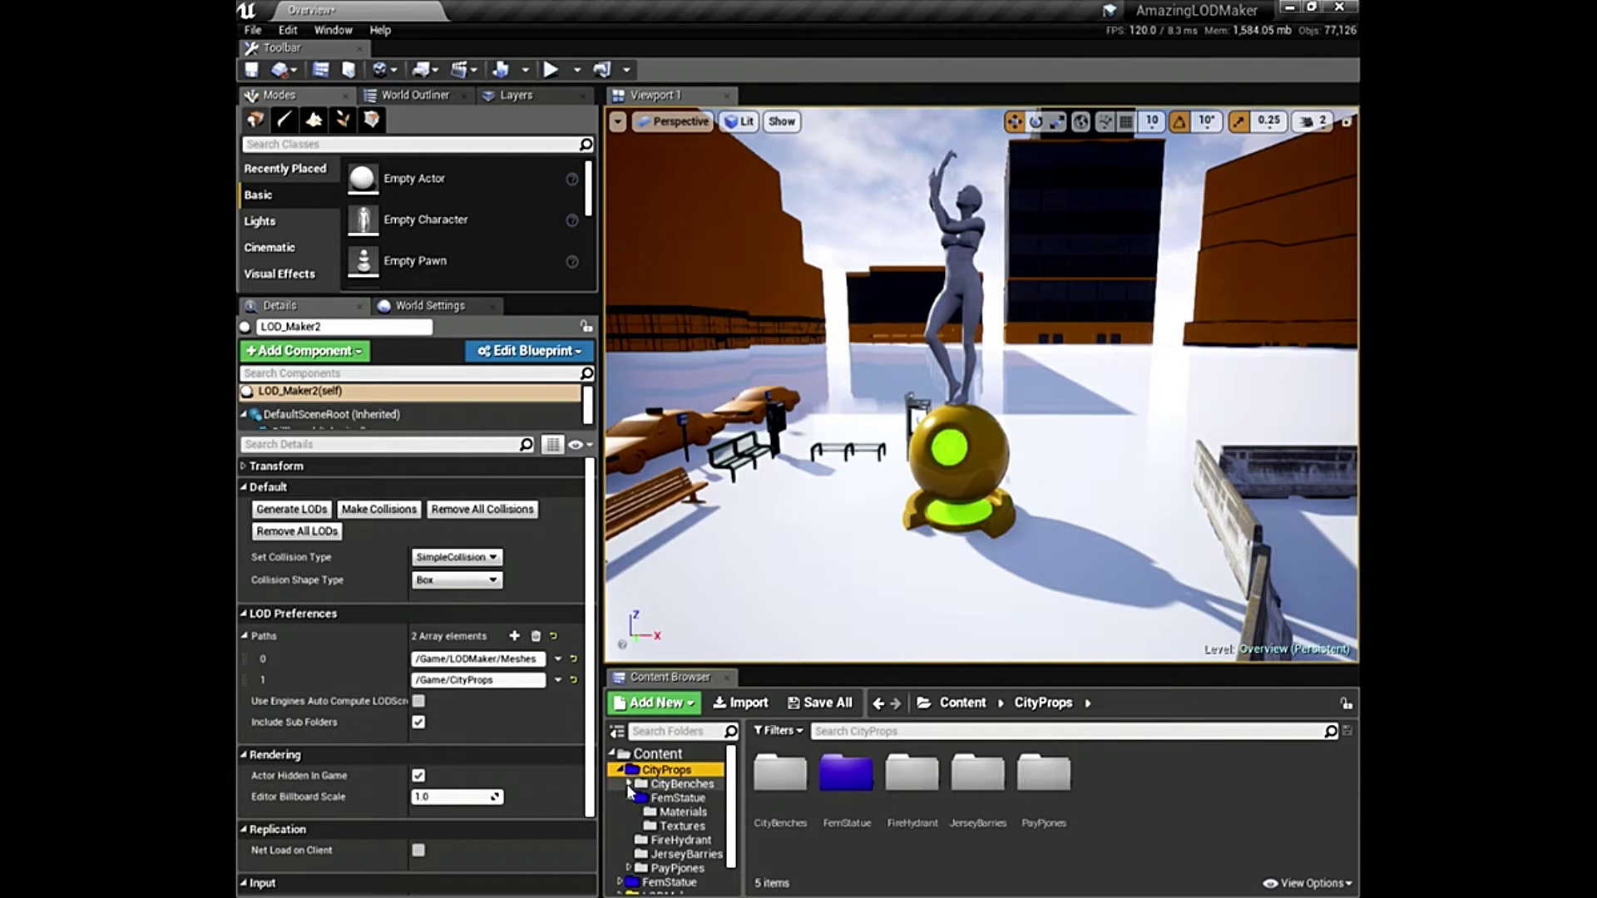
left_click(629, 785)
left_click(659, 801)
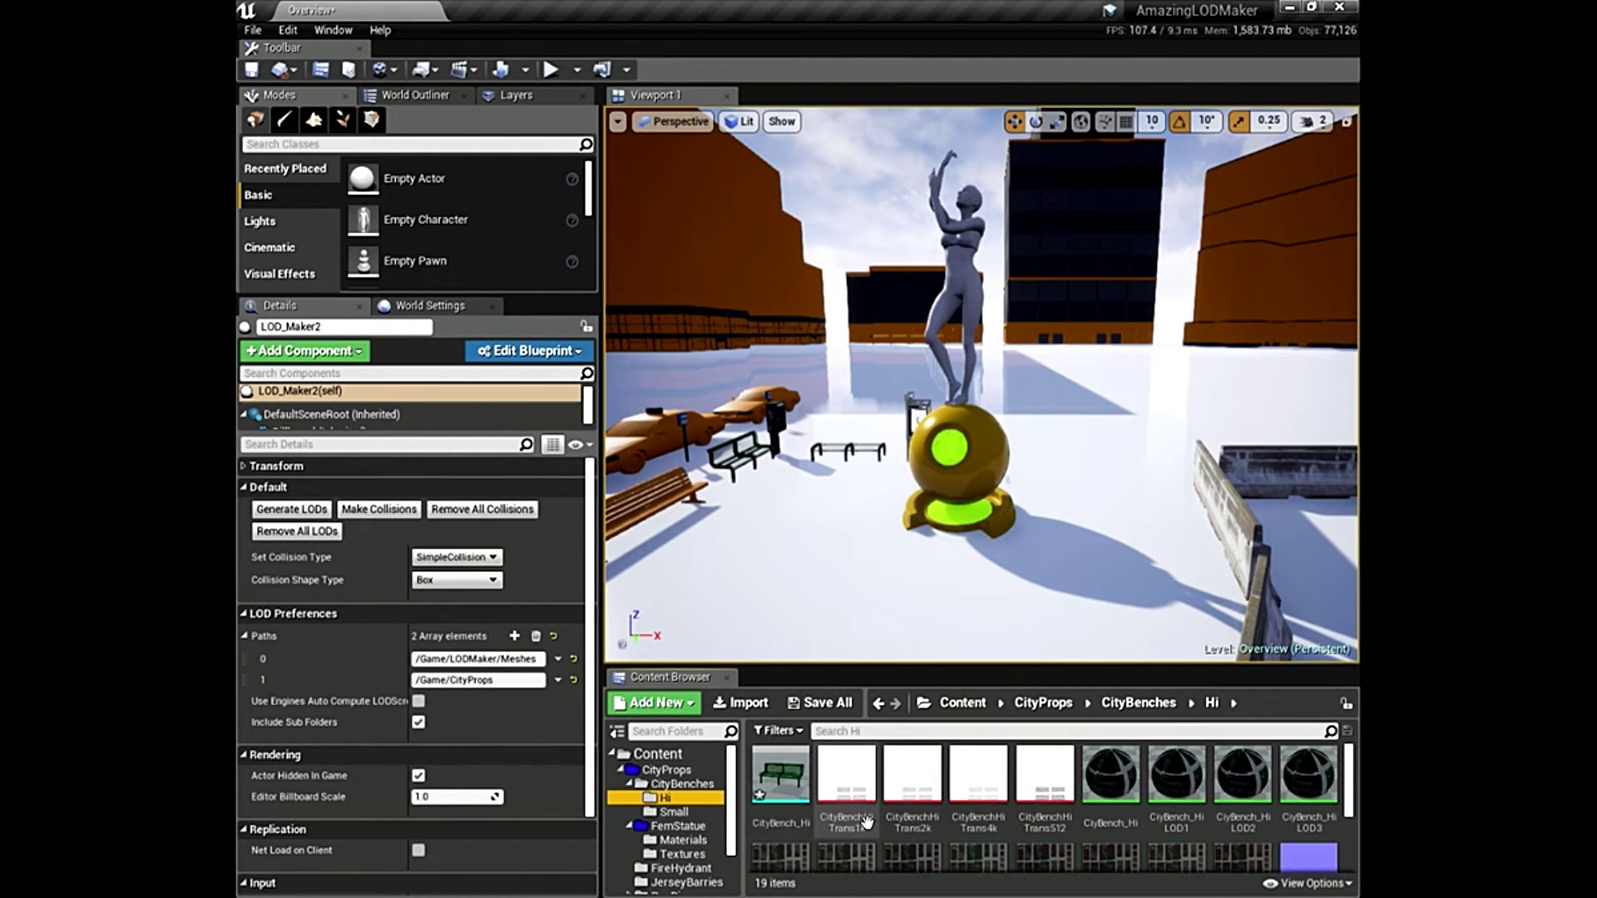
left_click(786, 782)
left_click_drag(786, 782, 799, 774)
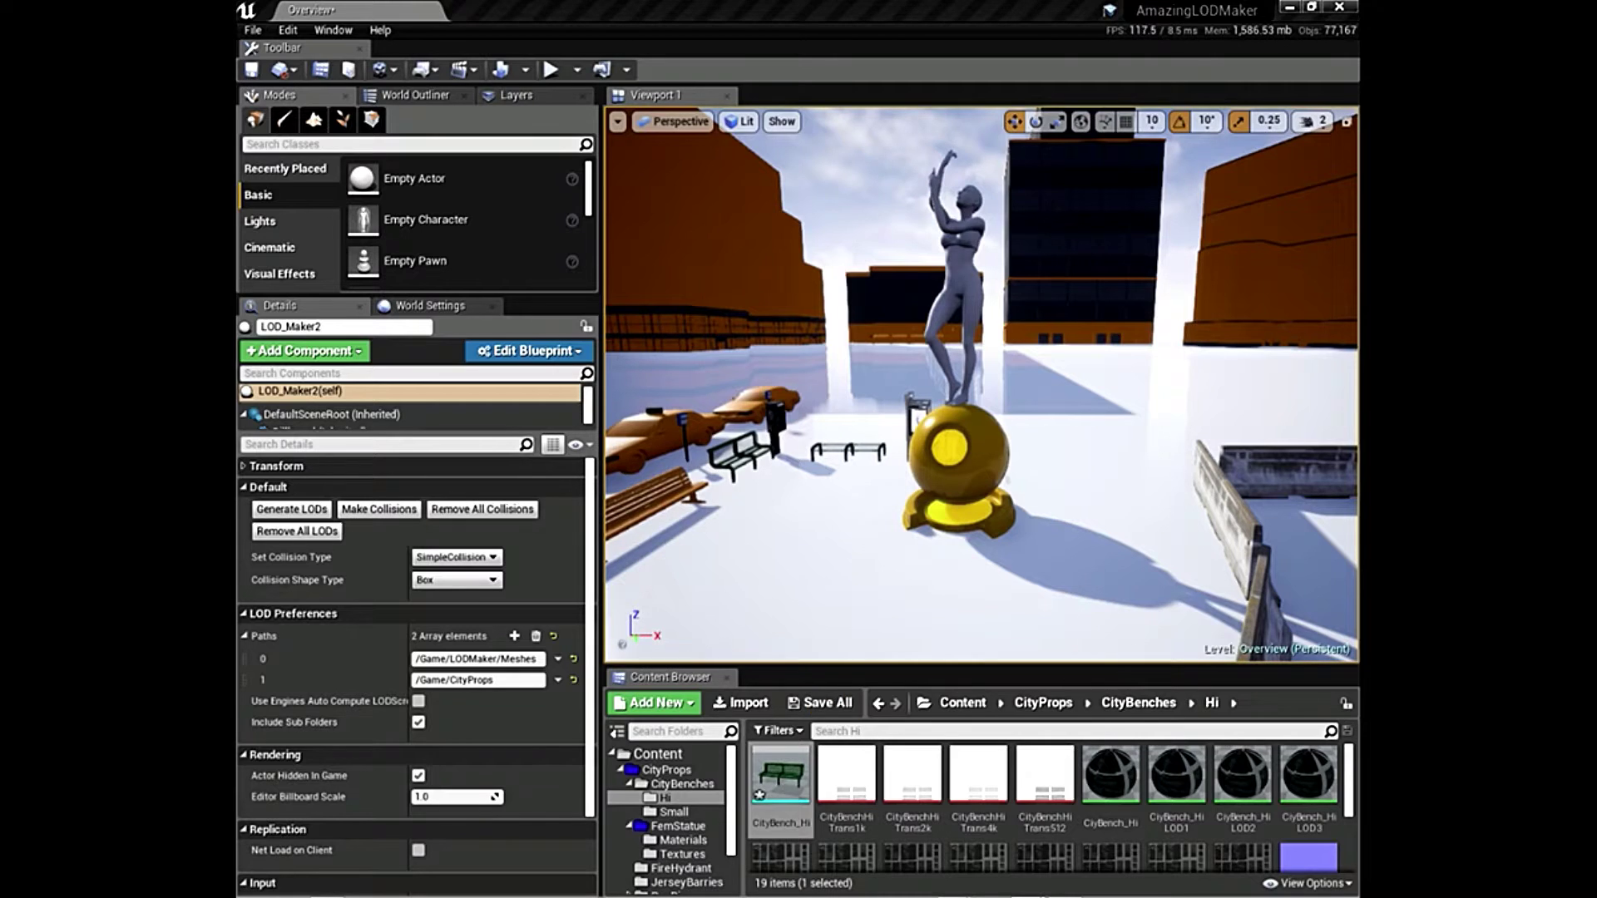
double_click(782, 773)
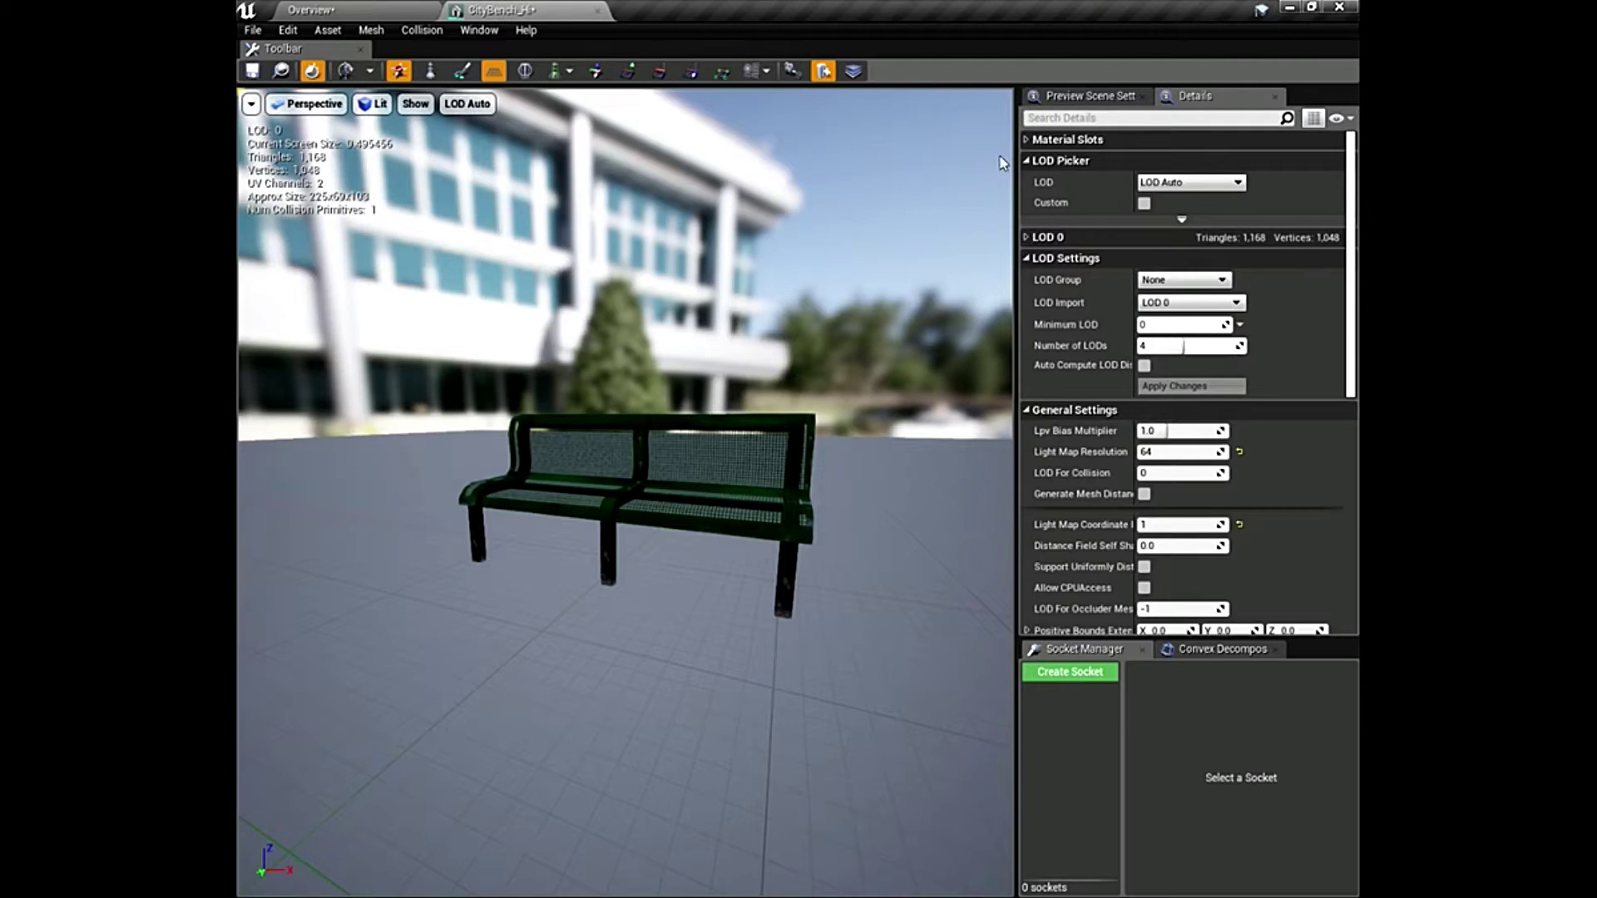
Expand the LOD Picker to view CityBench_Hi's LOD0–LOD3 and preview settings, then close it.
left_click(1181, 219)
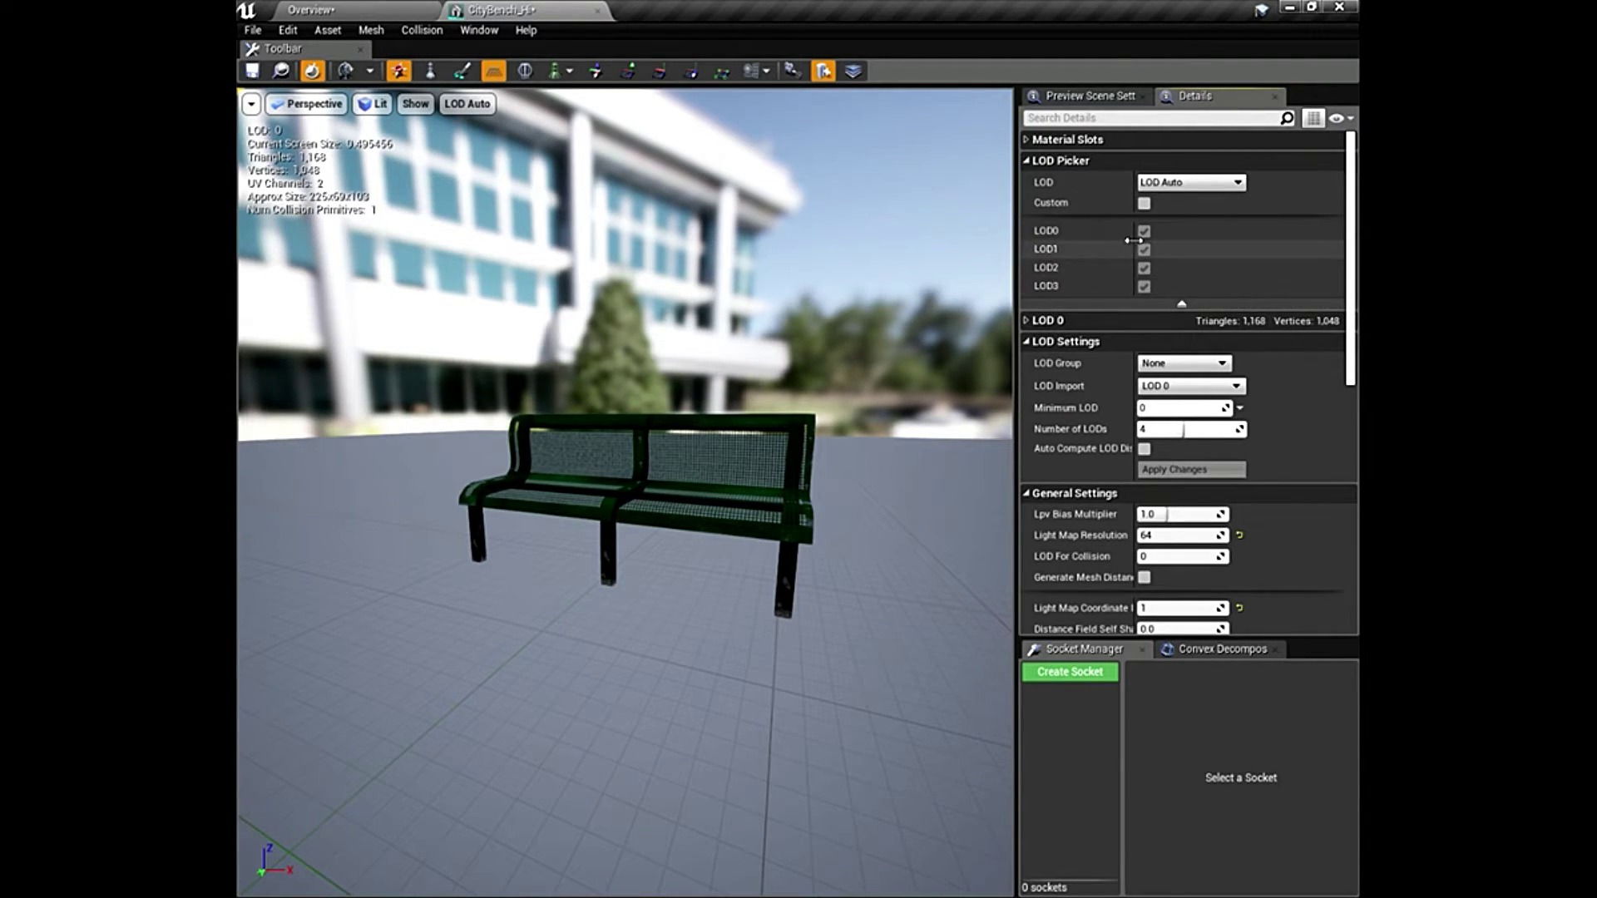
left_click(1112, 100)
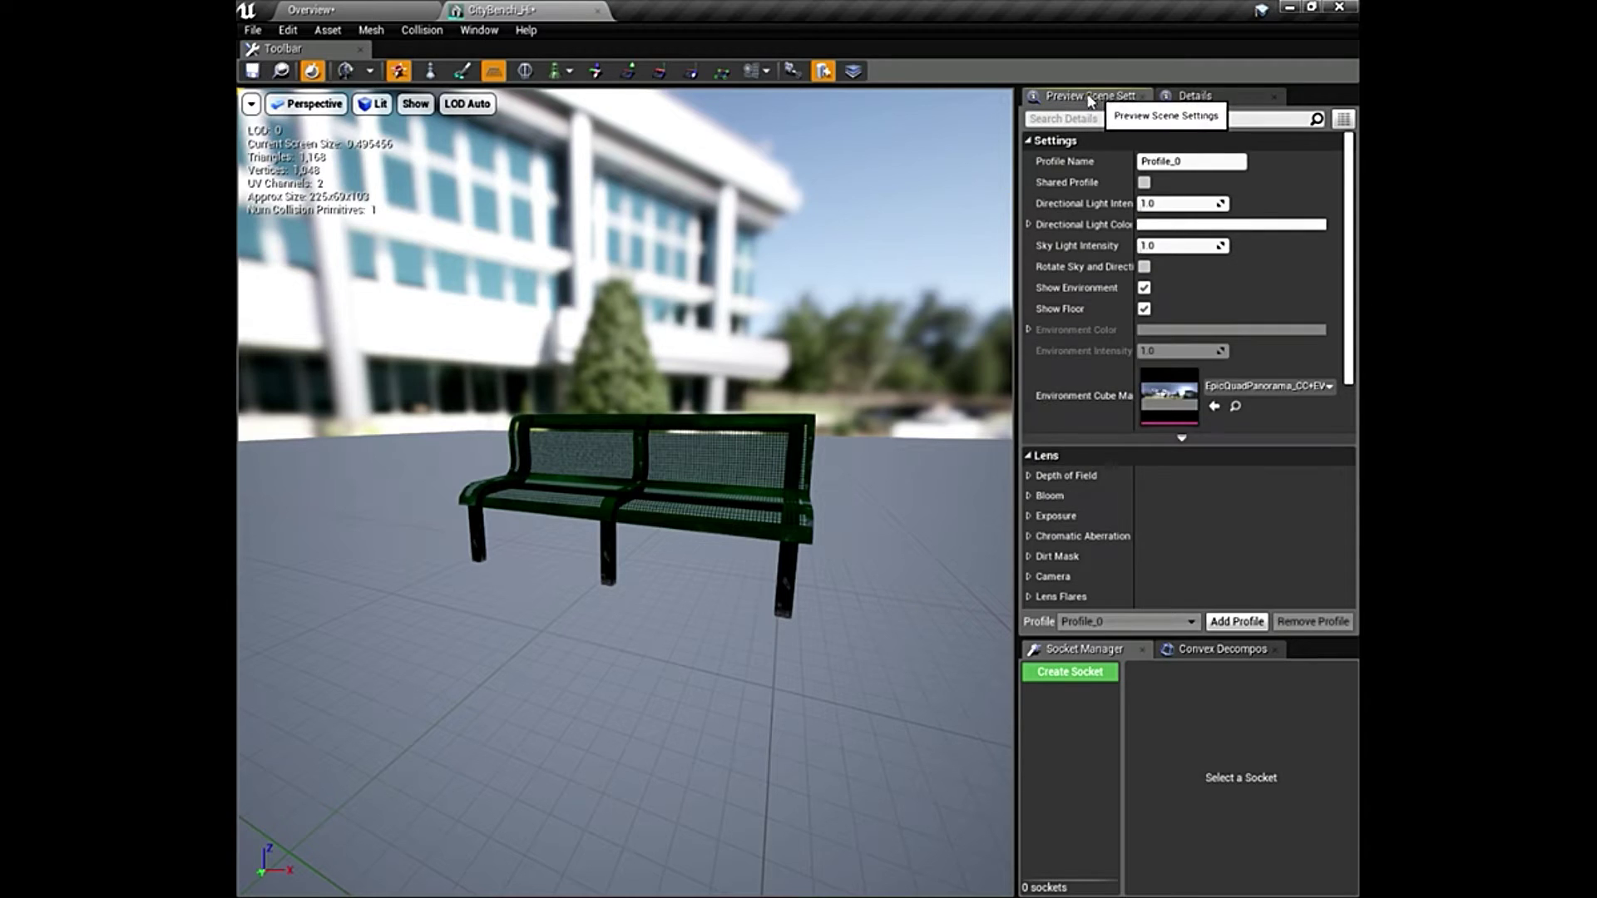
left_click(597, 11)
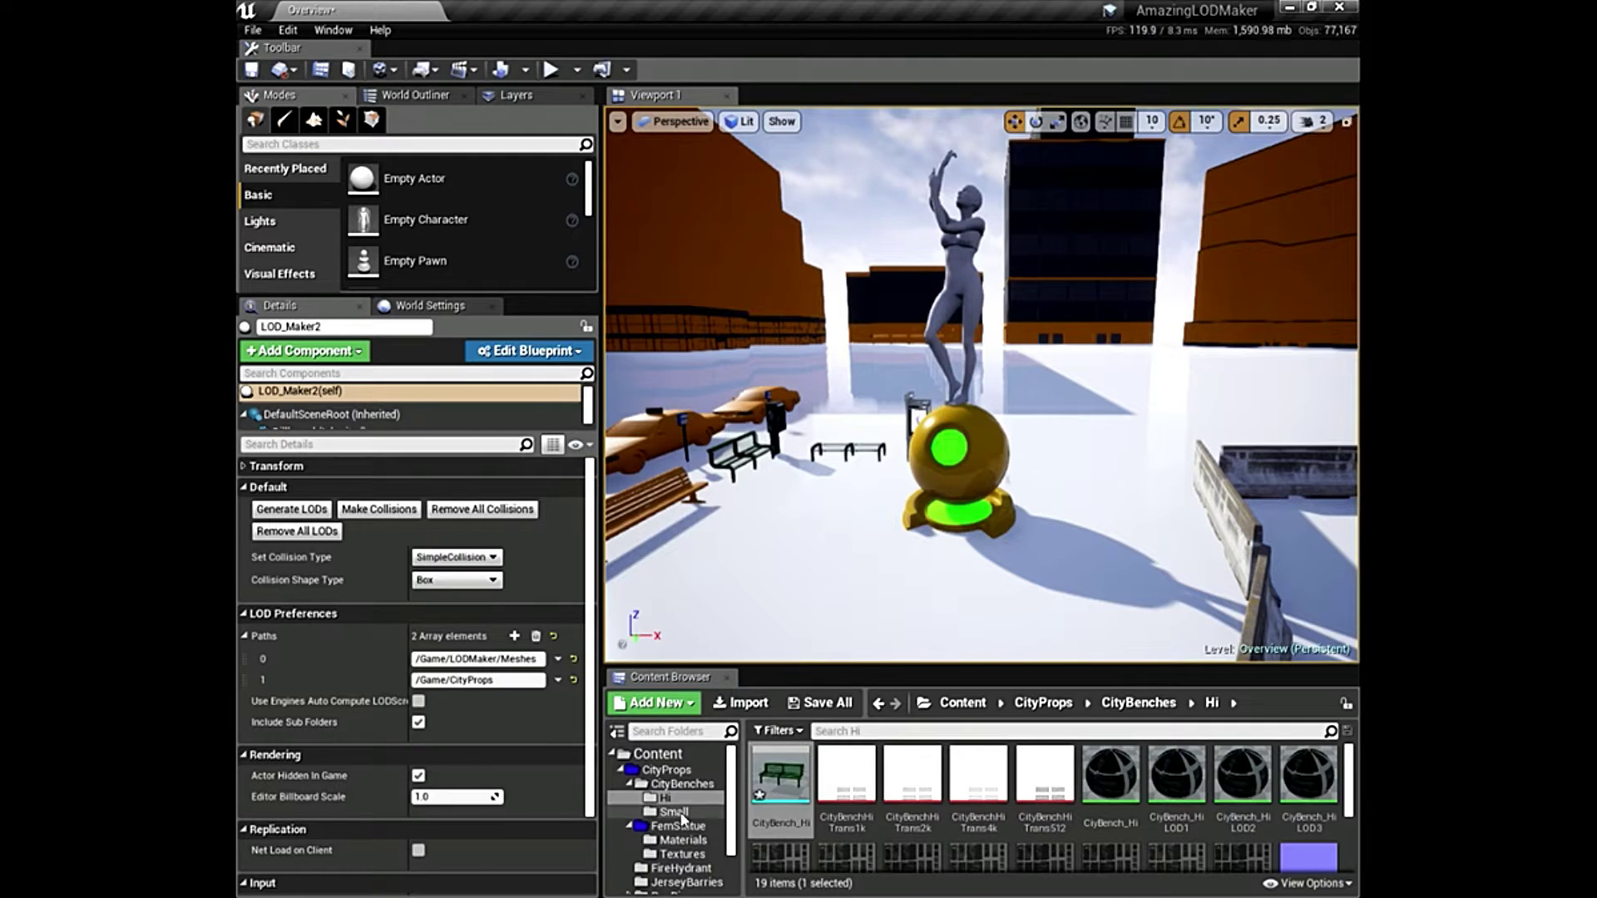
Open the JerseyBarries folder and open JerseyBarrierA in the mesh editor.
left_click(678, 783)
scroll(678, 852, "down", 1)
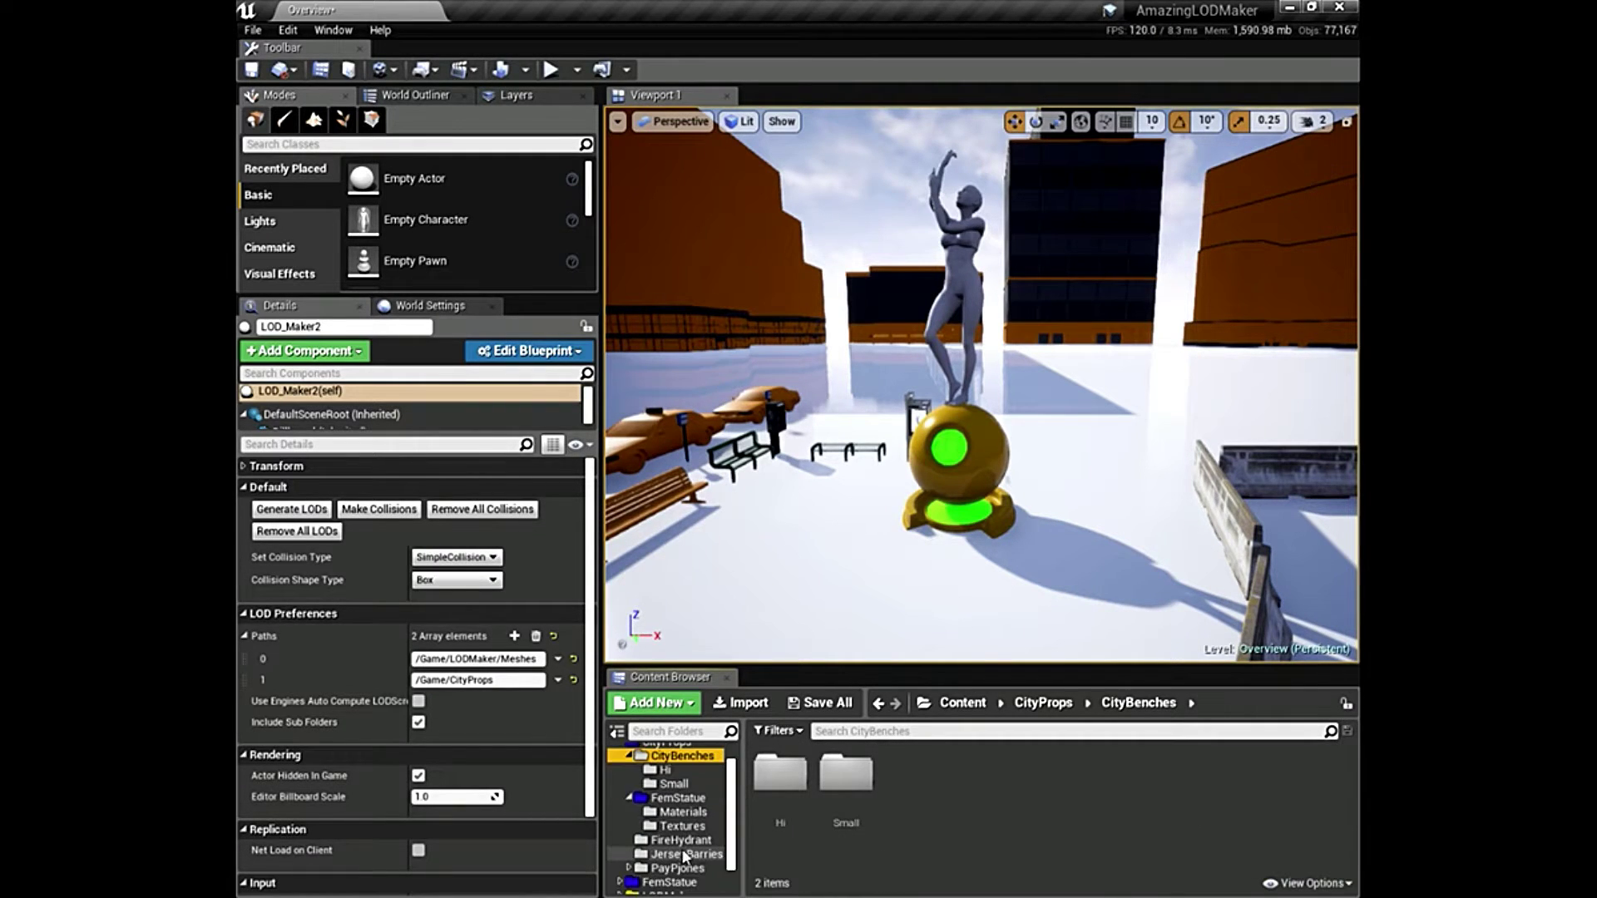
scroll(694, 821, "down", 1)
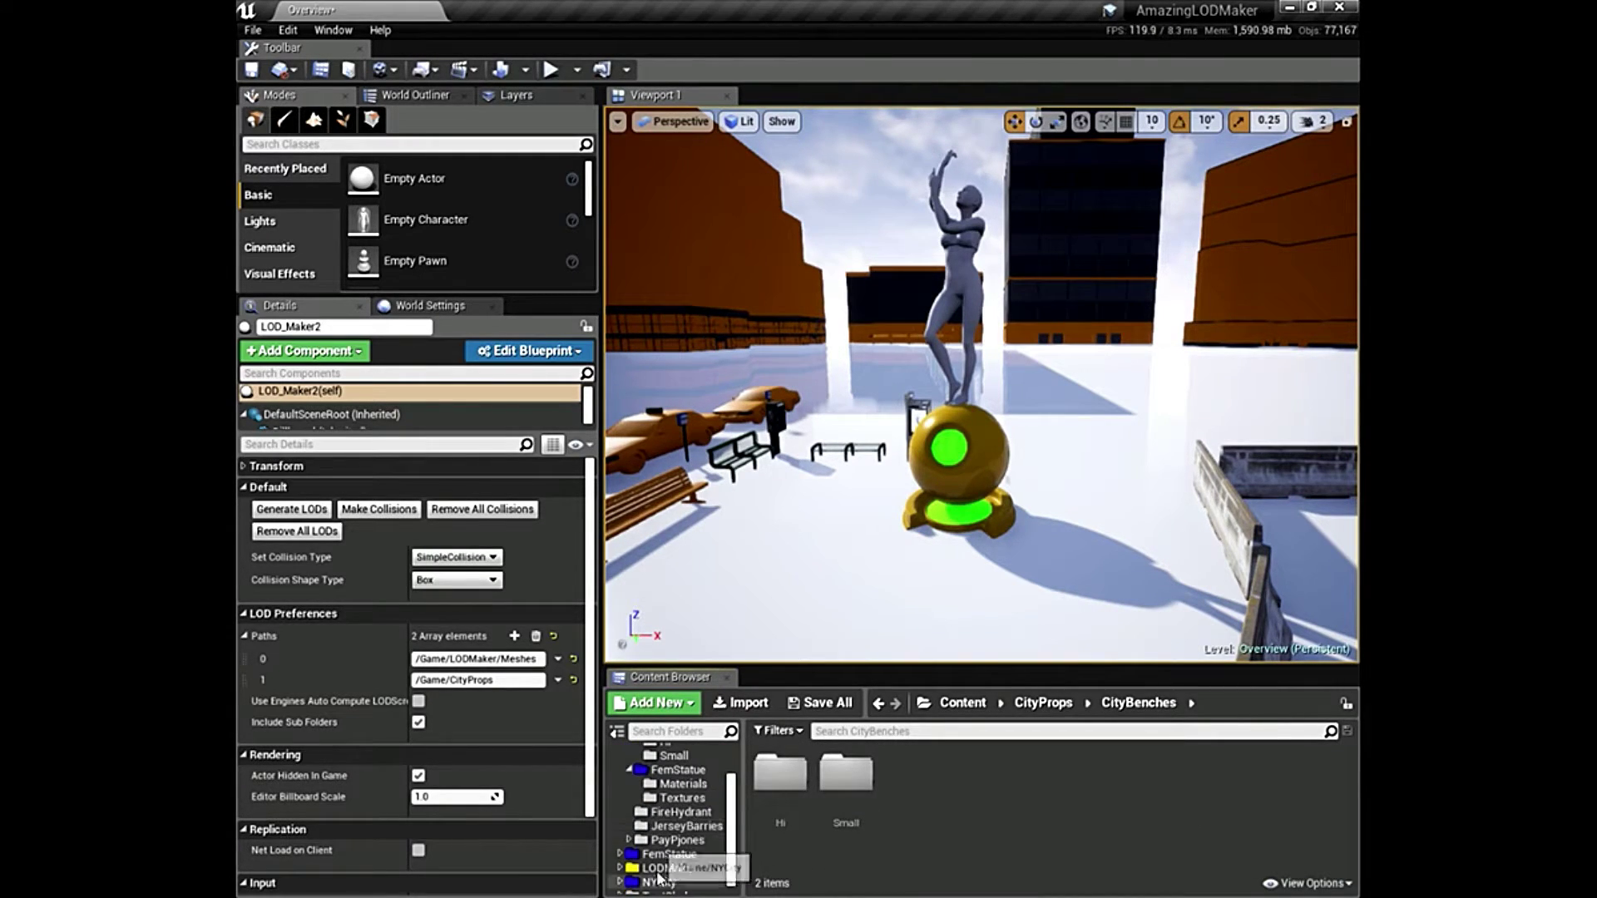
left_click(684, 826)
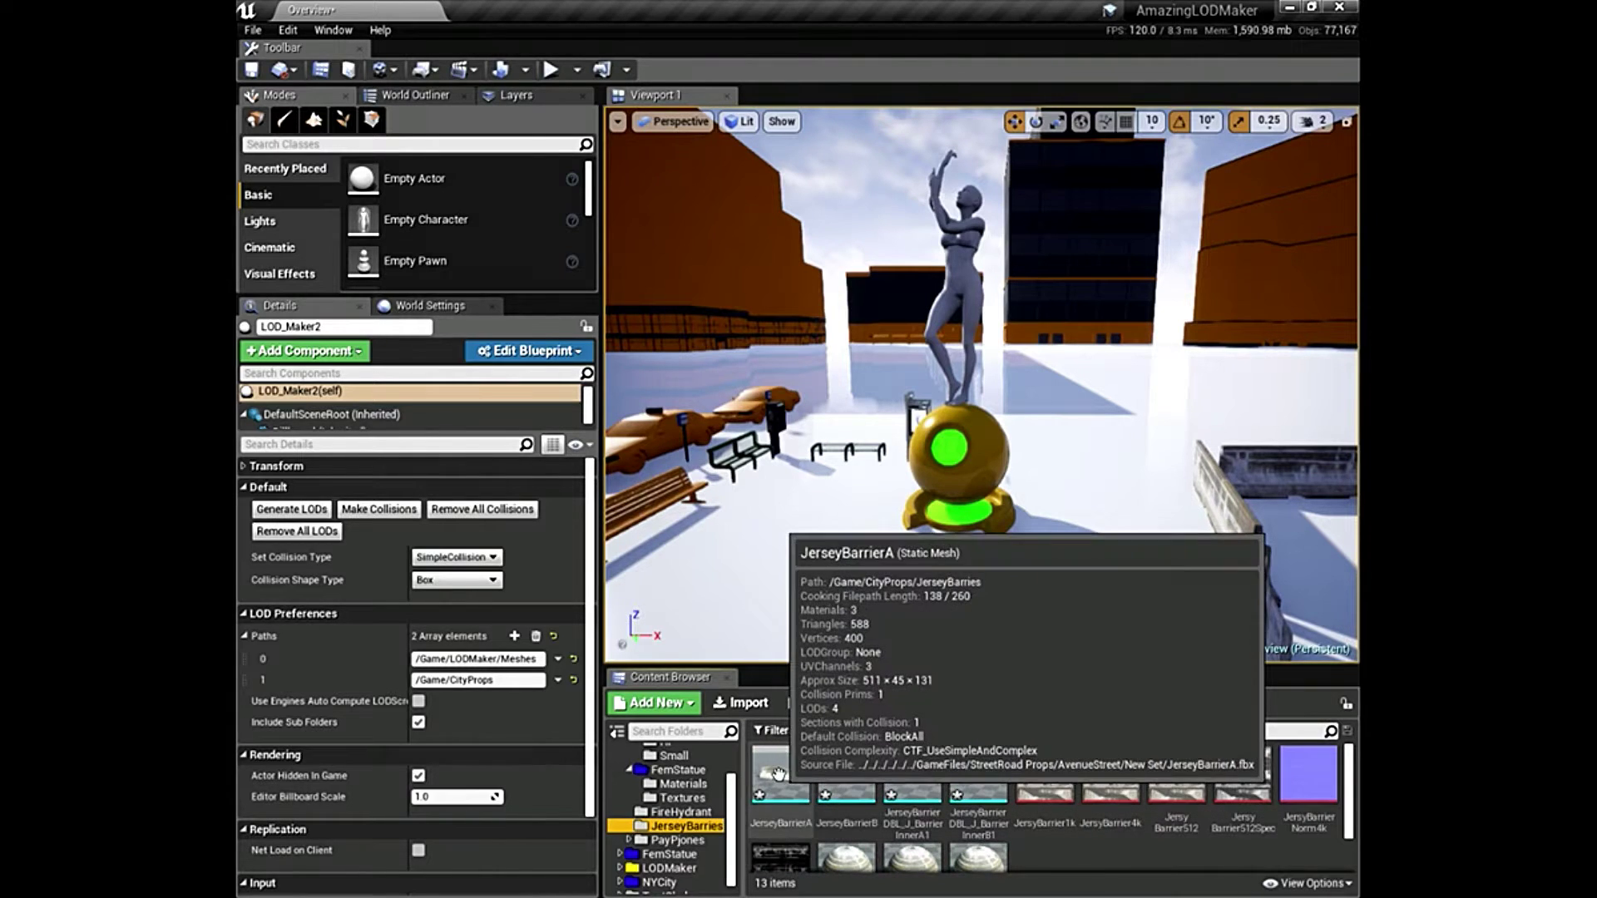
left_click(779, 774)
double_click(778, 774)
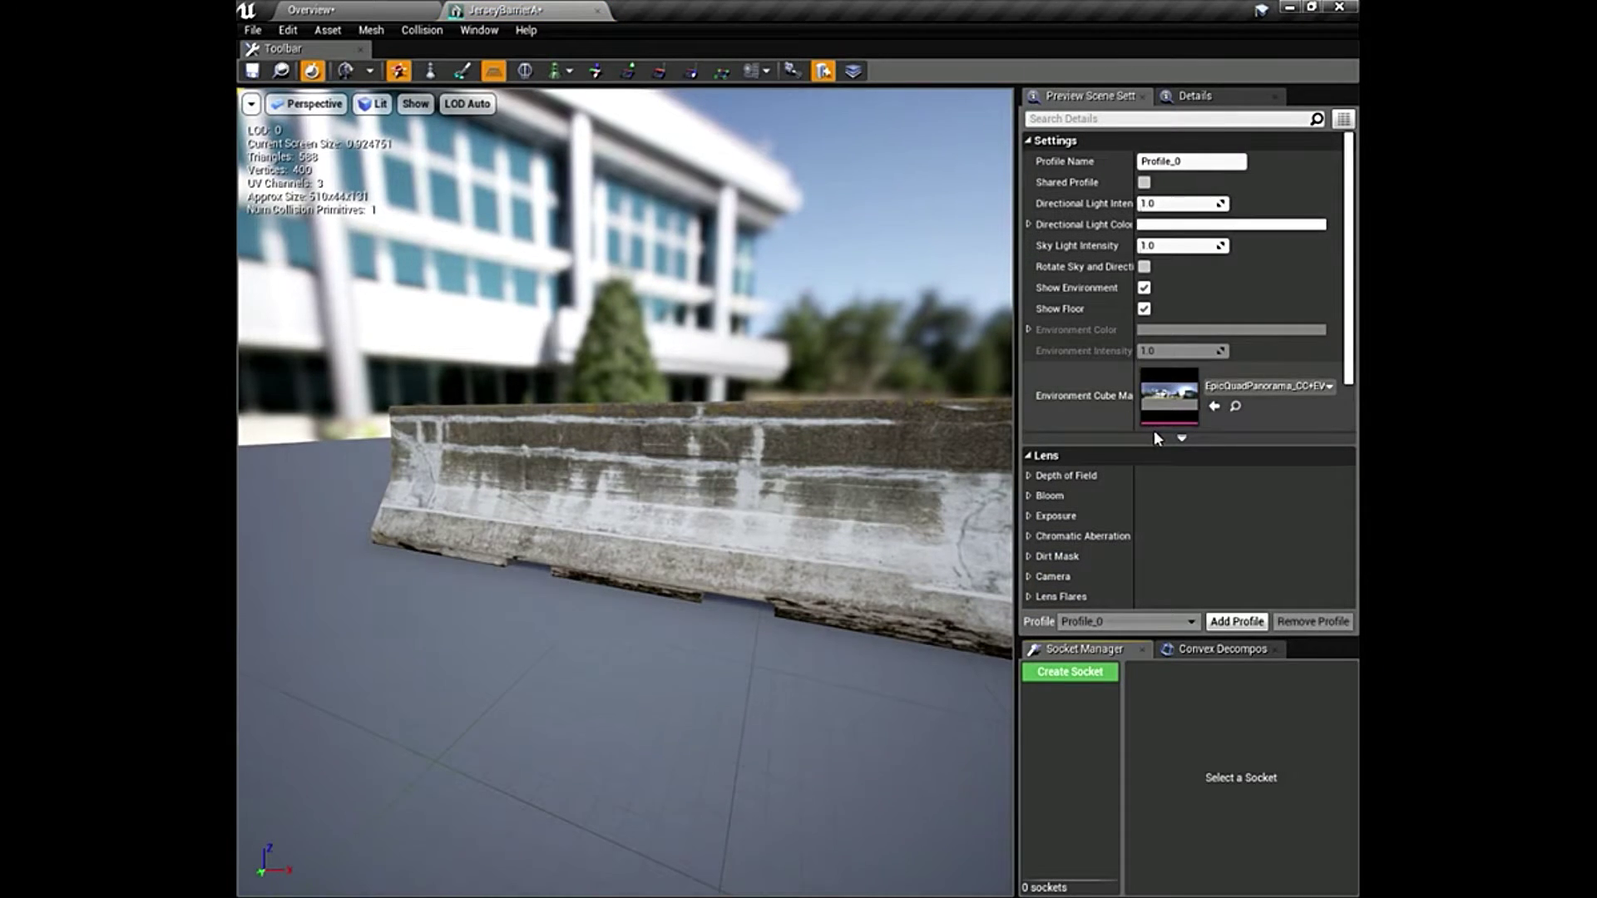
Reveal JerseyBarrierA's LOD0–LOD3 and zoom in and out to watch LODs switch.
scroll(1126, 512, "down", 3)
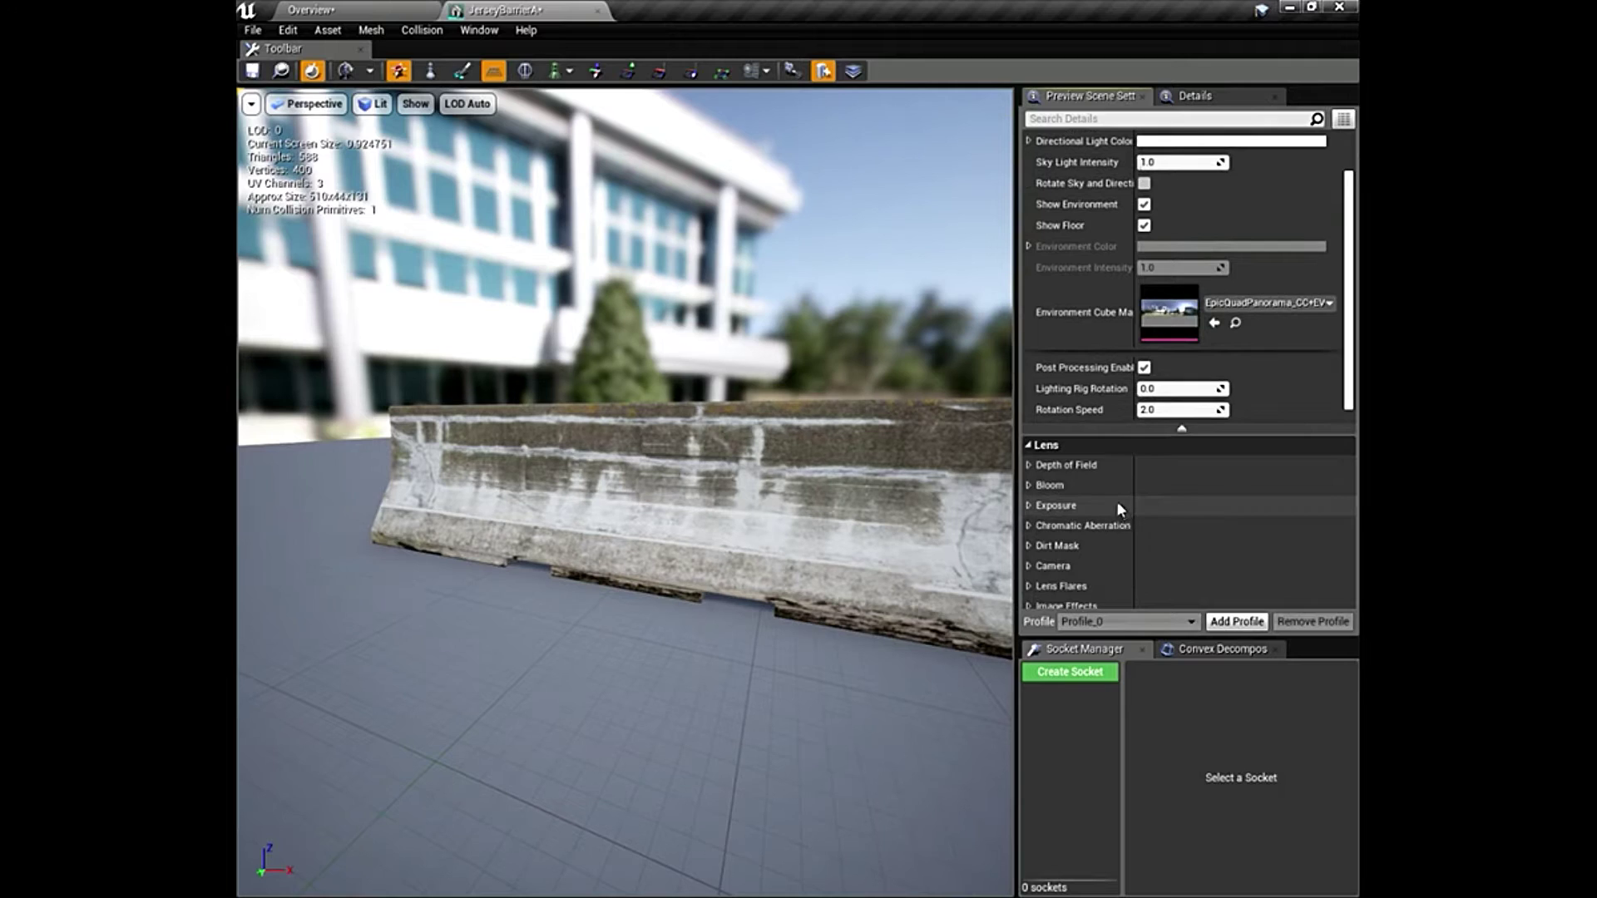
scroll(1117, 501, "up", 3)
scroll(1105, 406, "down", 5)
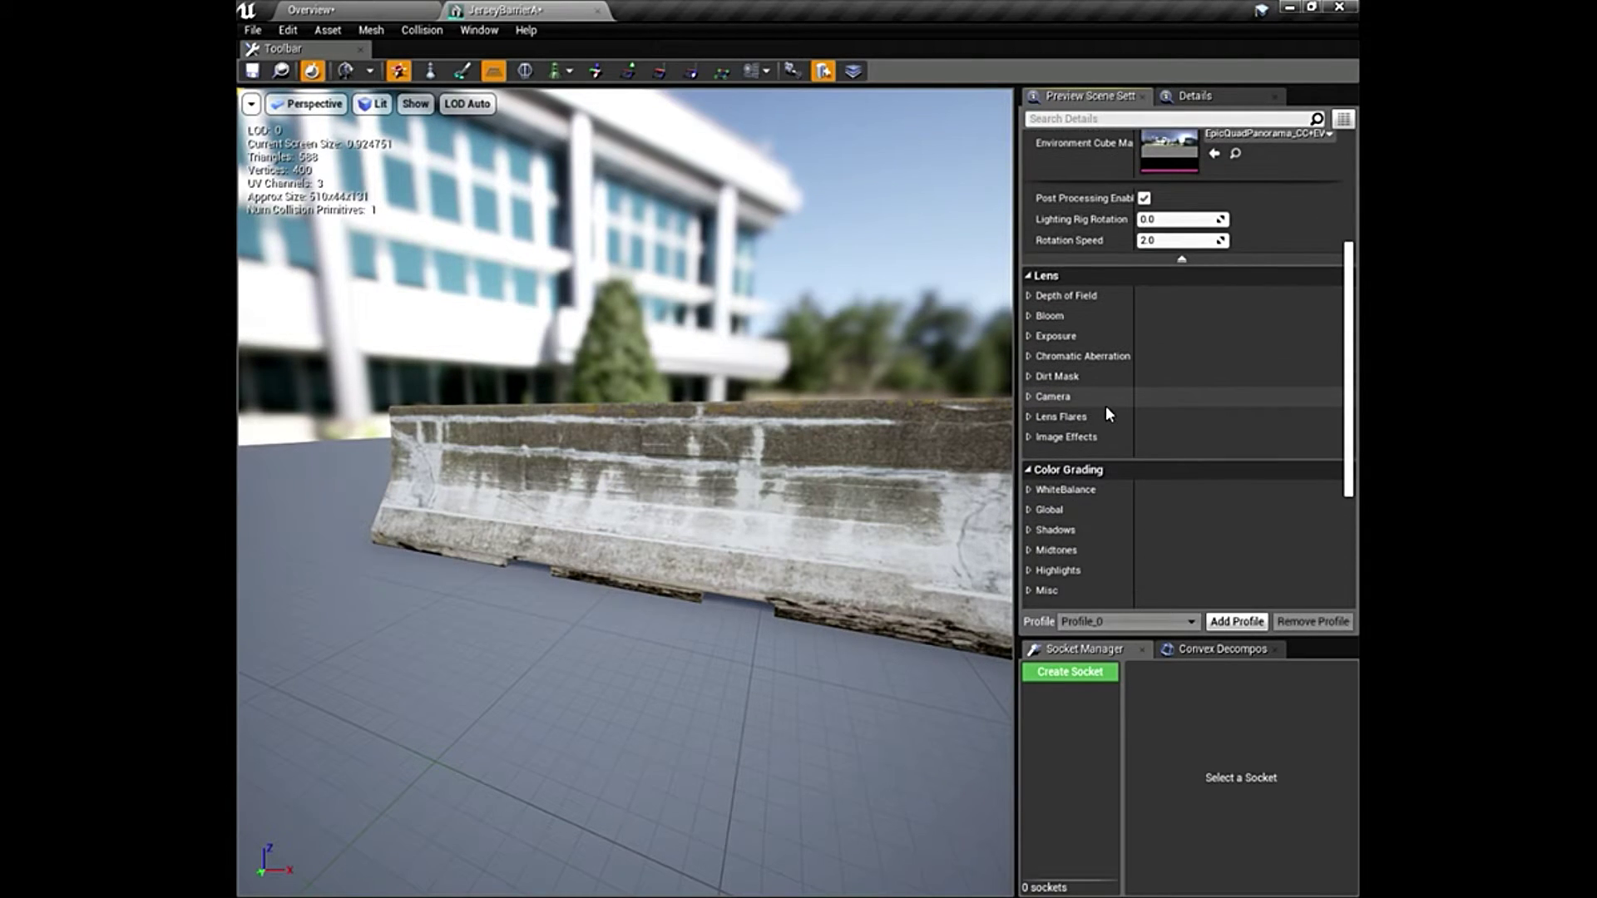
scroll(1125, 268, "up", 5)
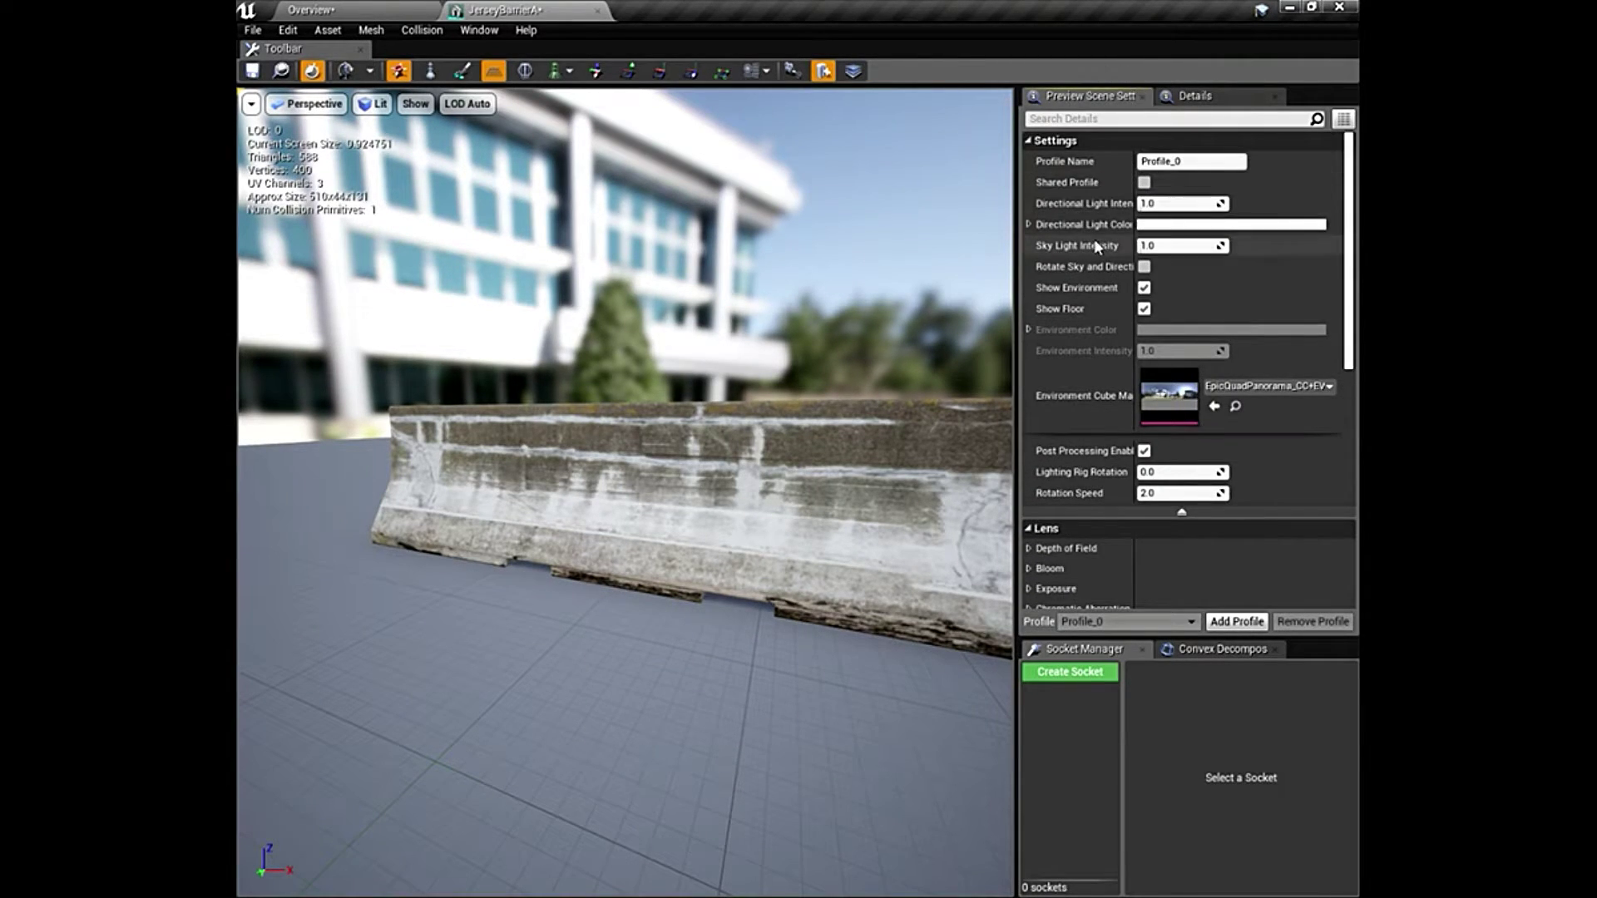
left_click(1195, 96)
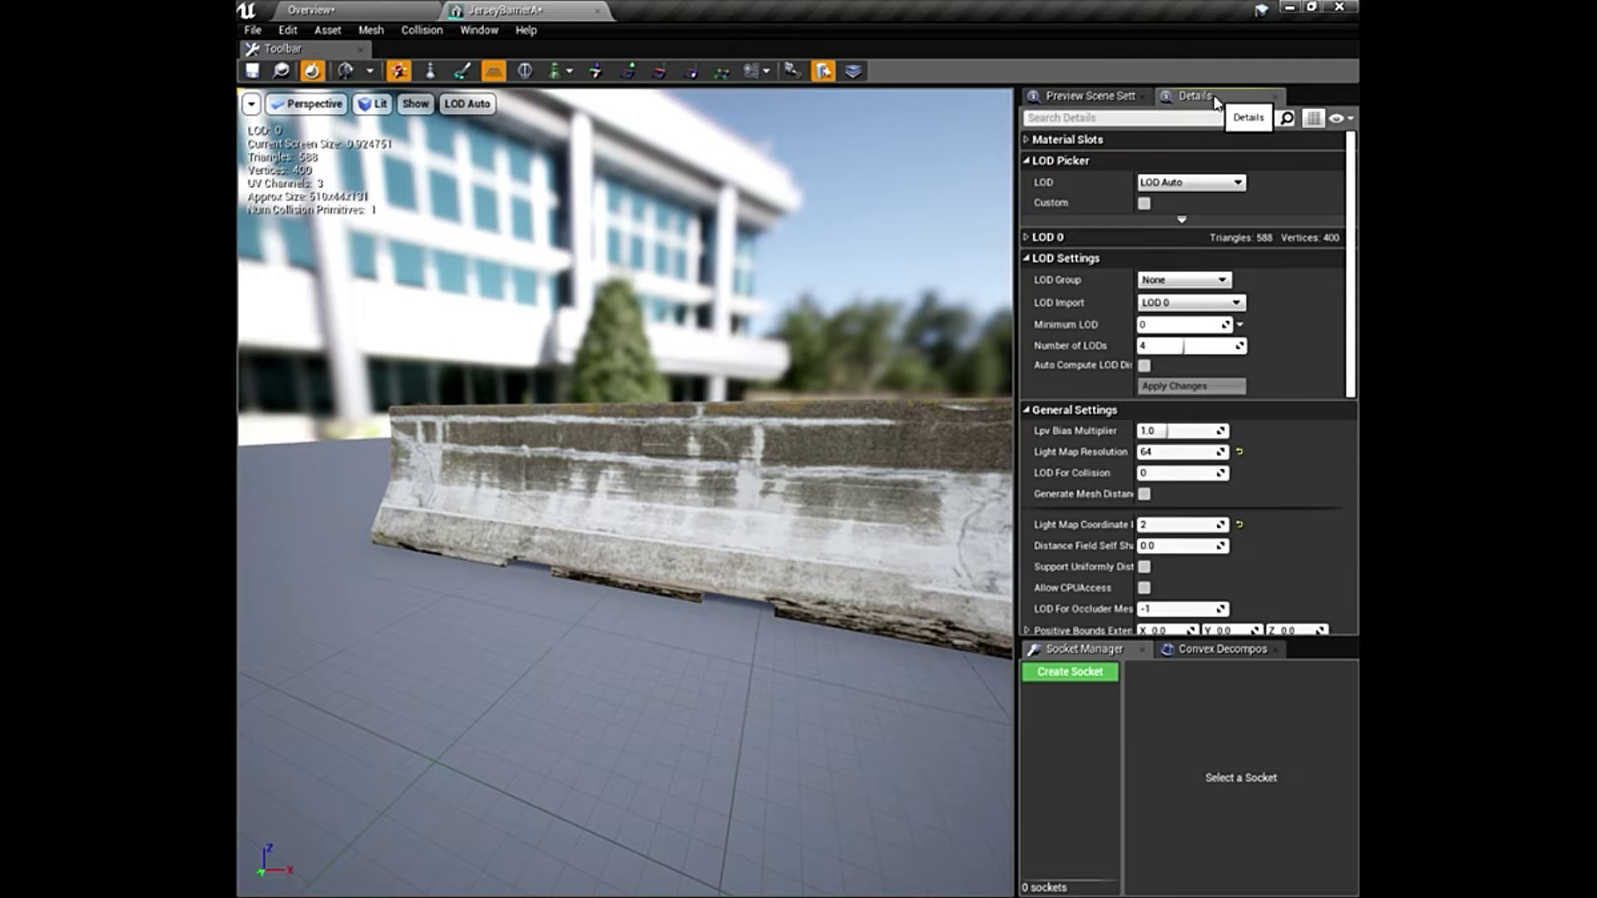
left_click(1181, 219)
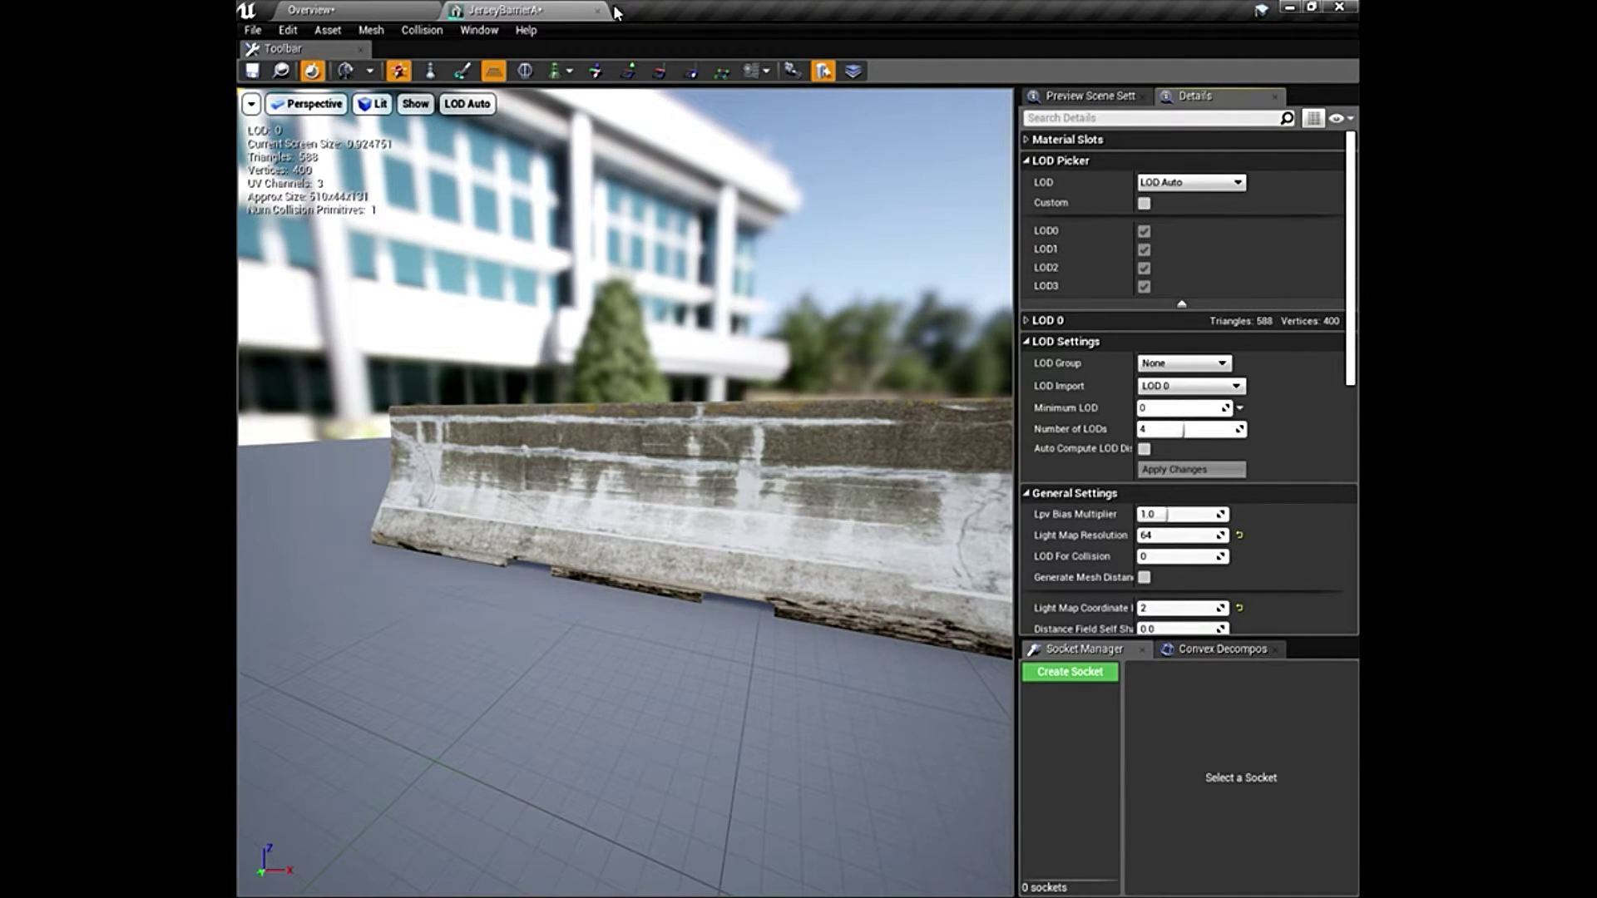
left_click_drag(665, 471, 658, 533)
scroll(664, 468, "down", 8)
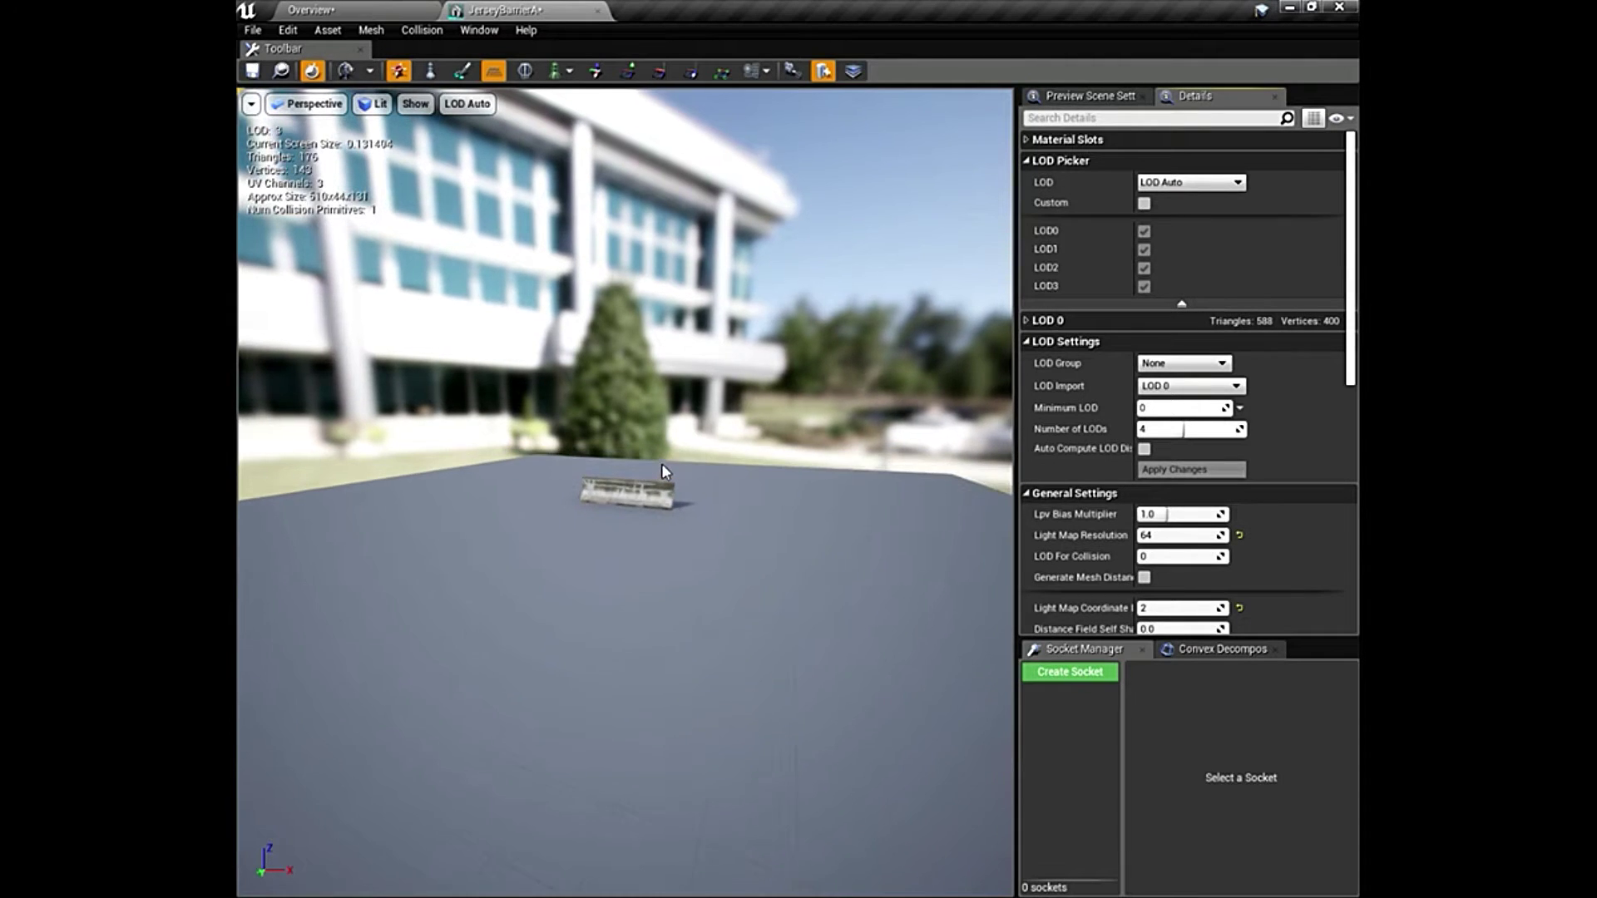
scroll(657, 474, "up", 10)
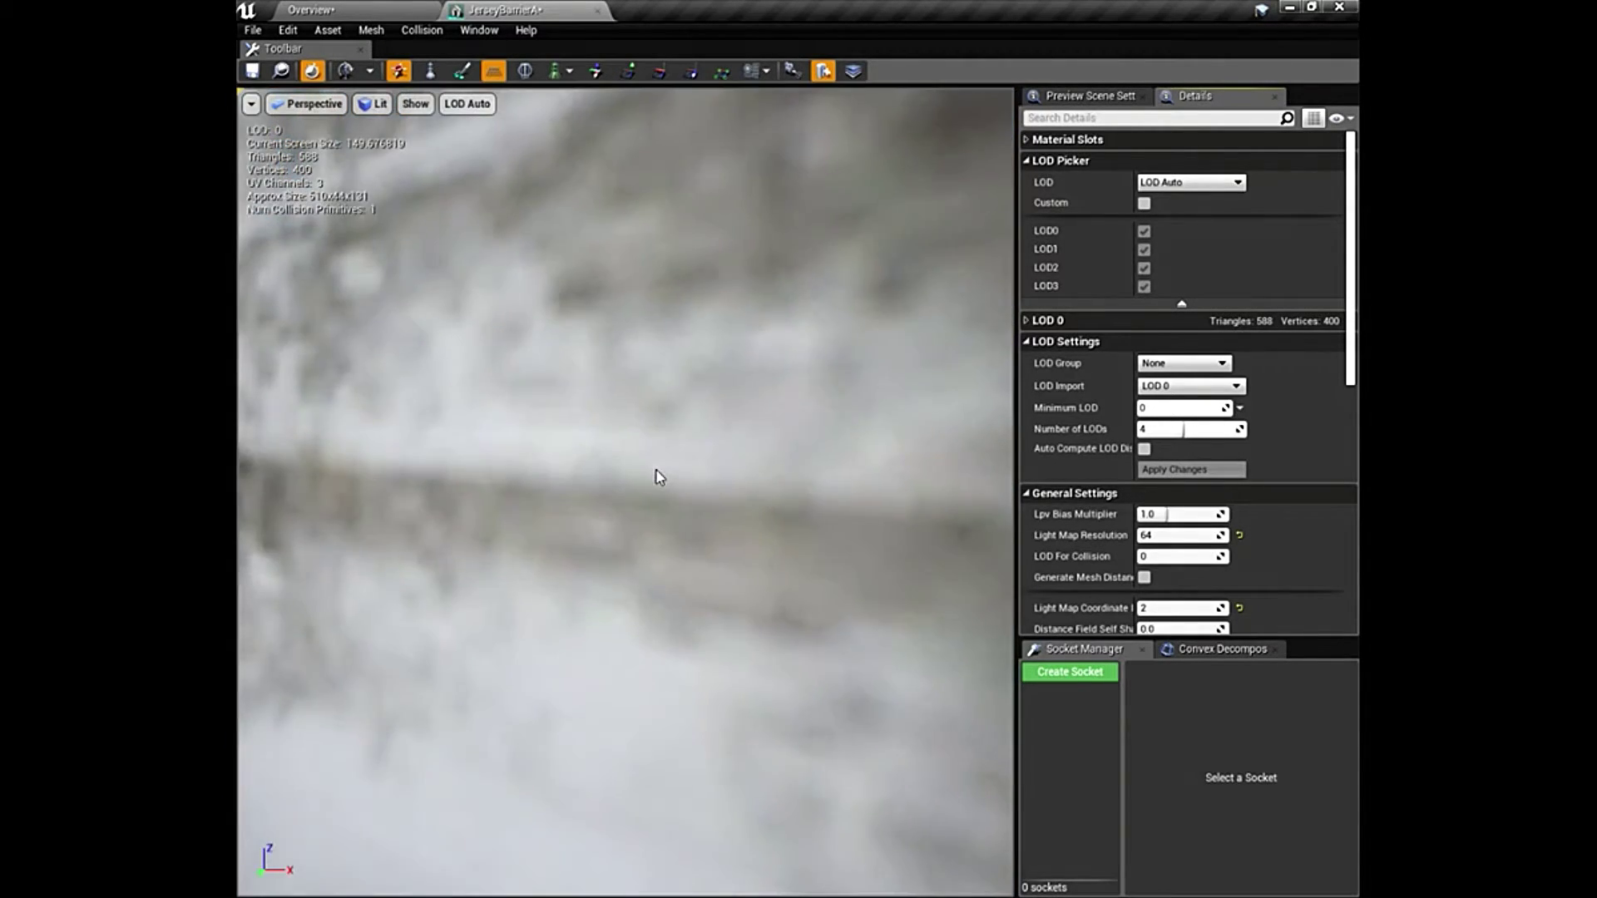
scroll(656, 471, "down", 7)
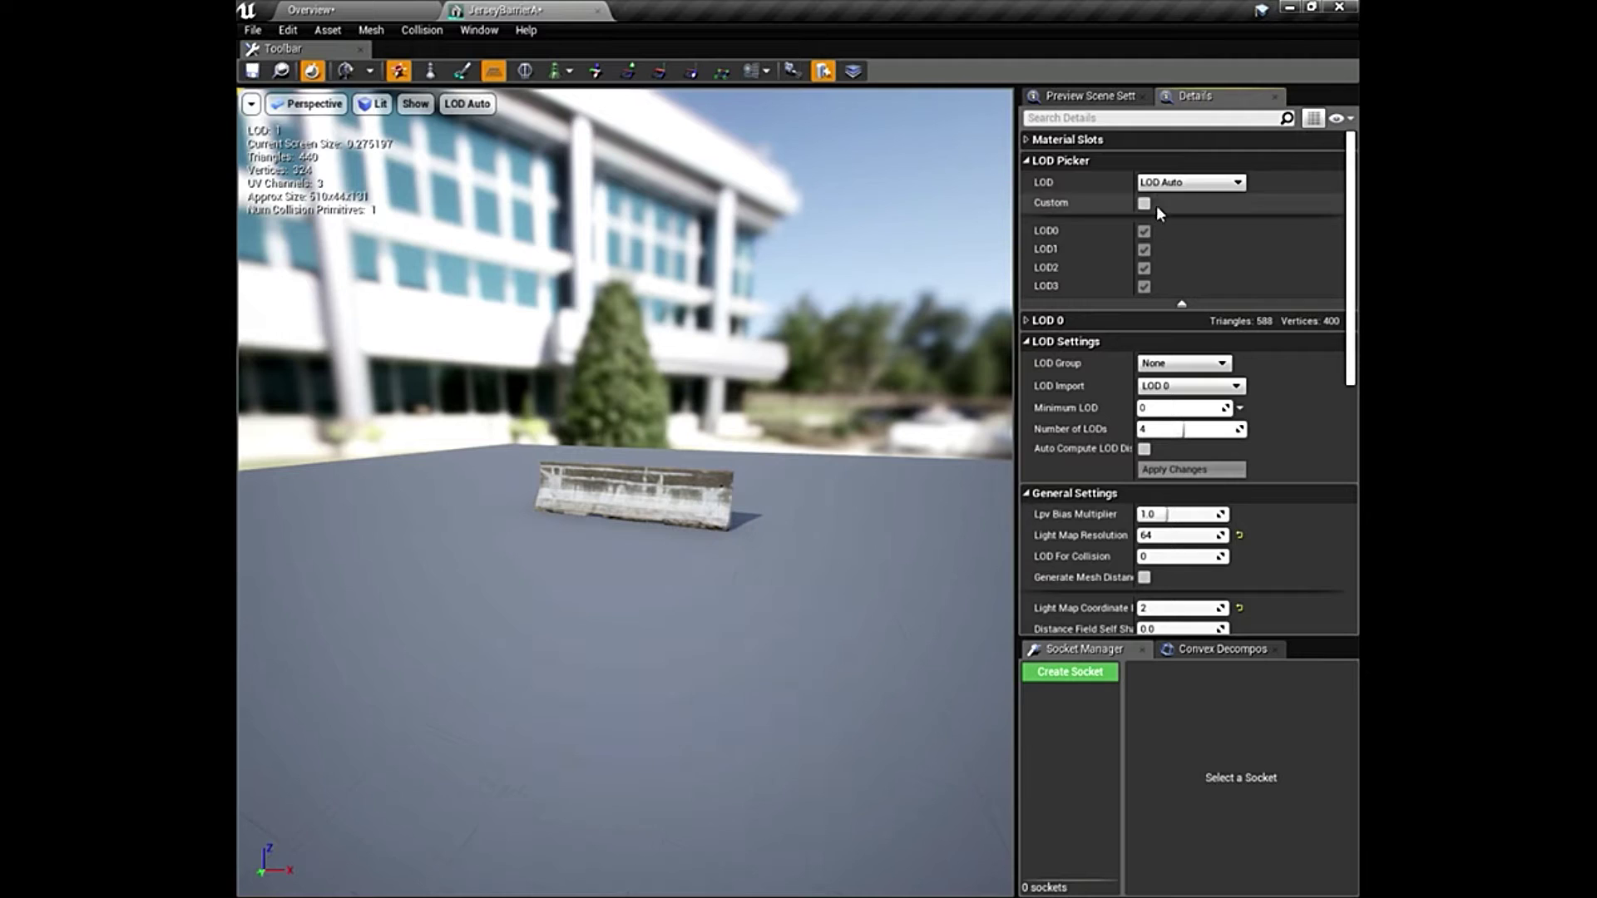
Expand the barrier's three material slots, resize the details panel, and close the editor.
left_click(1065, 139)
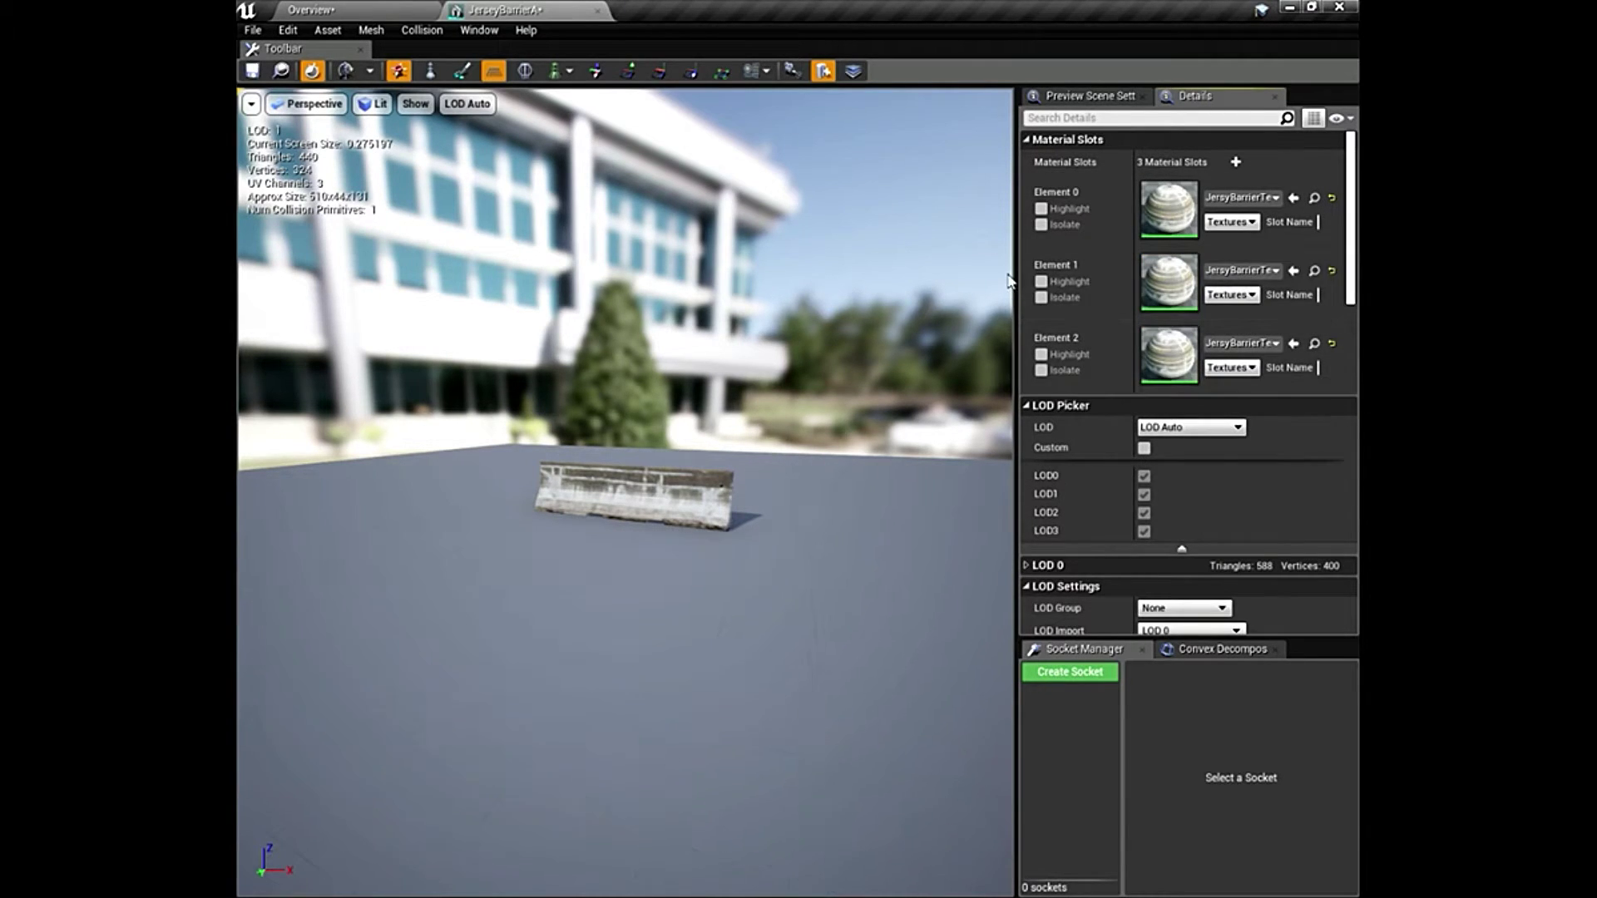
left_click_drag(1017, 263, 748, 261)
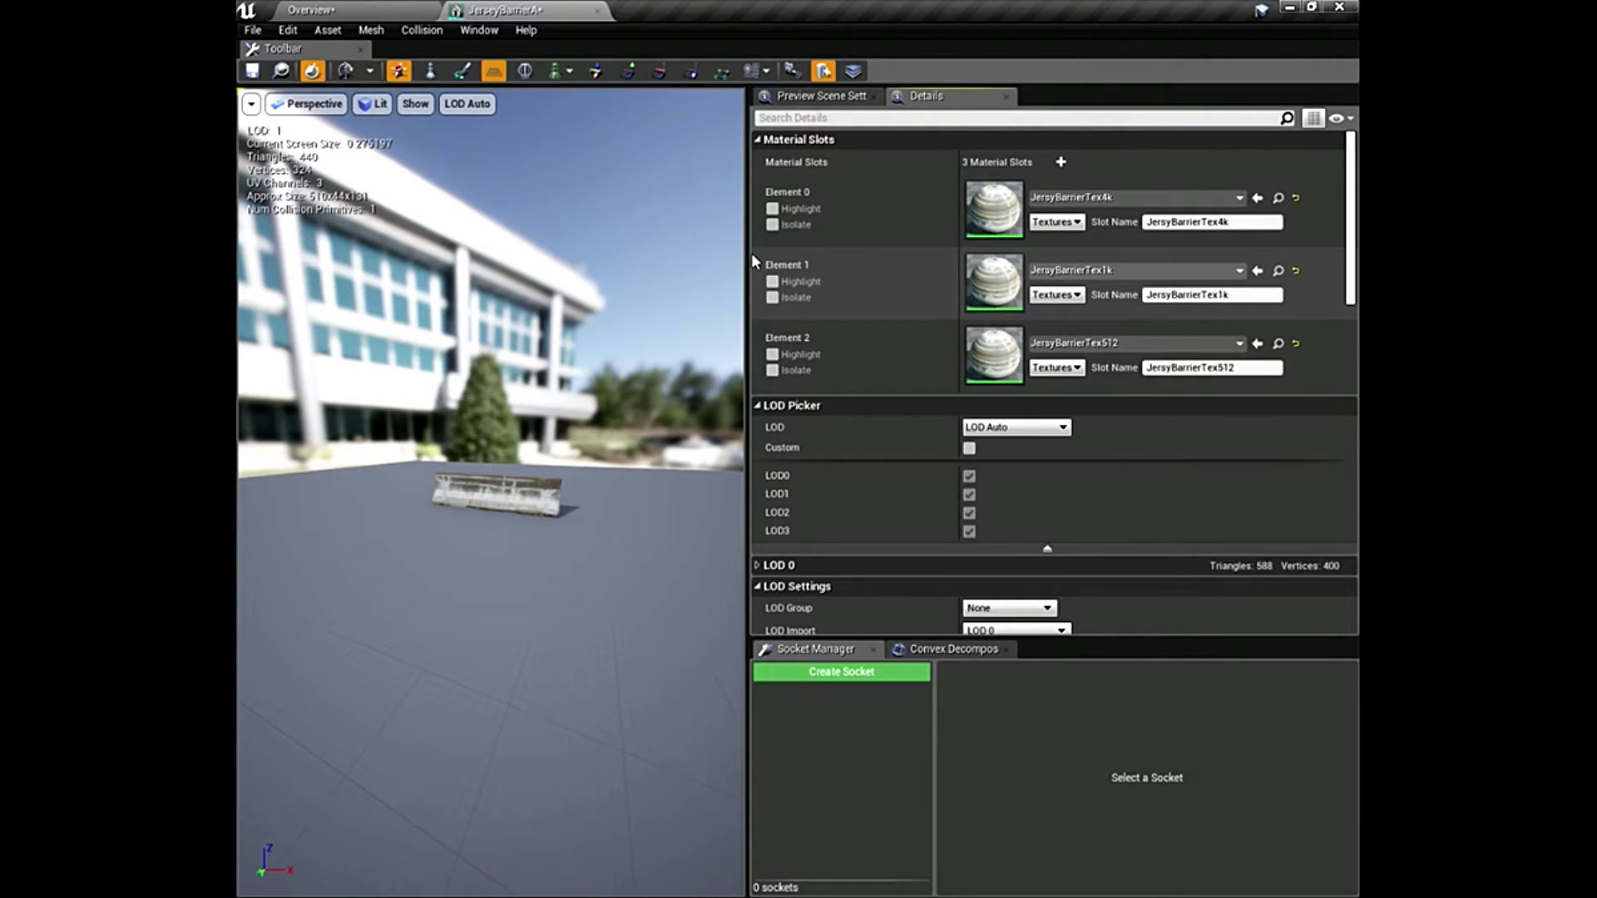
left_click_drag(751, 253, 972, 274)
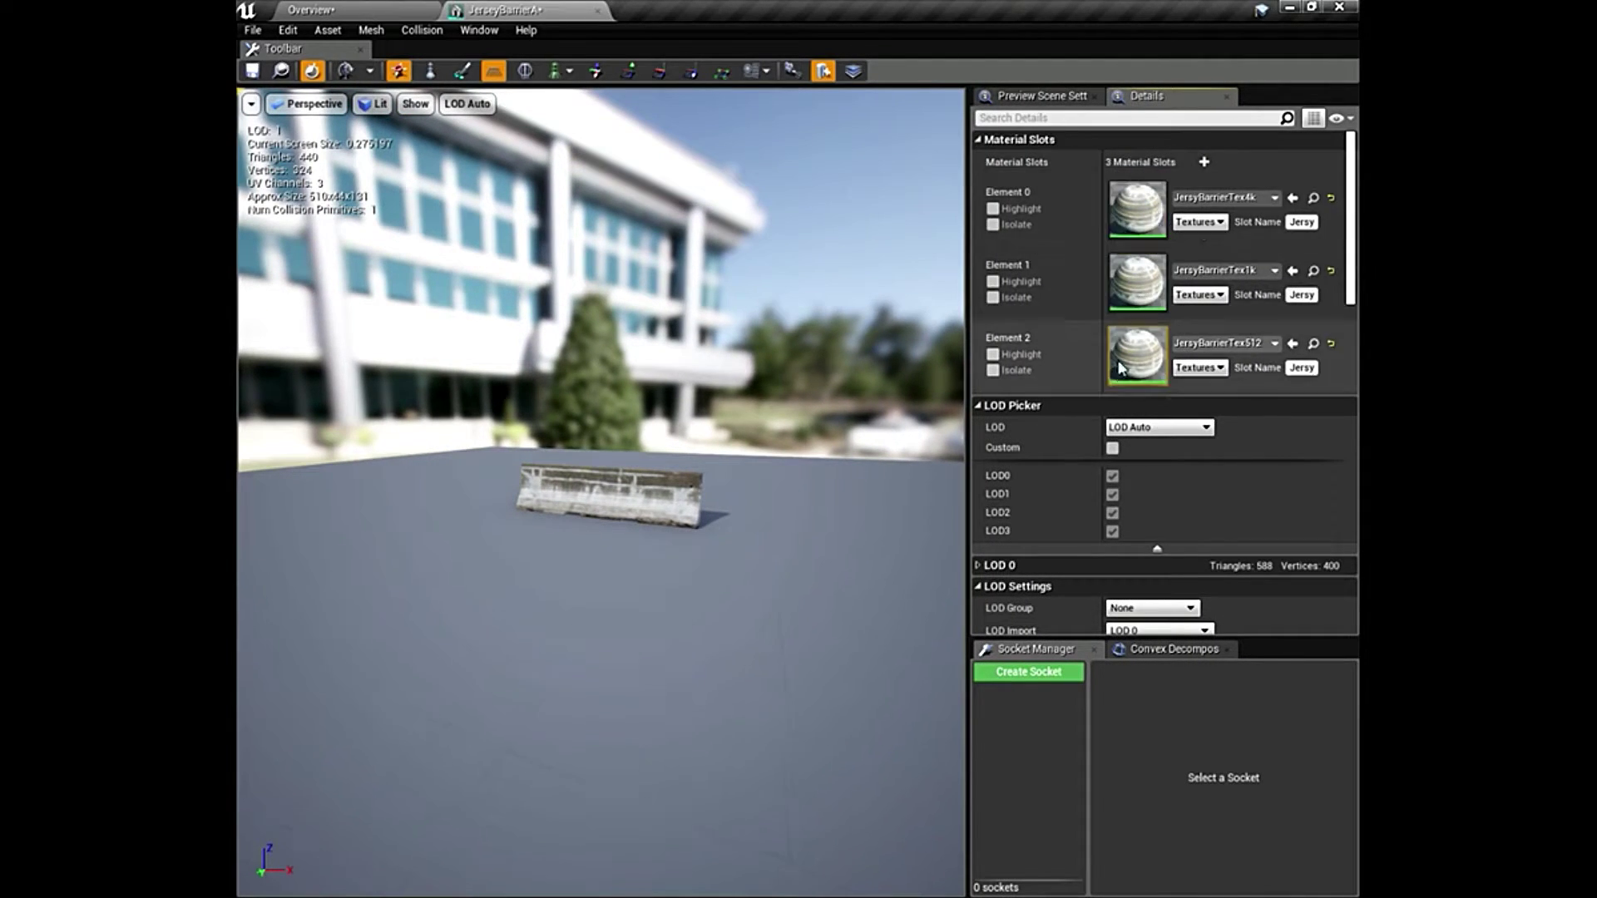
left_click(597, 12)
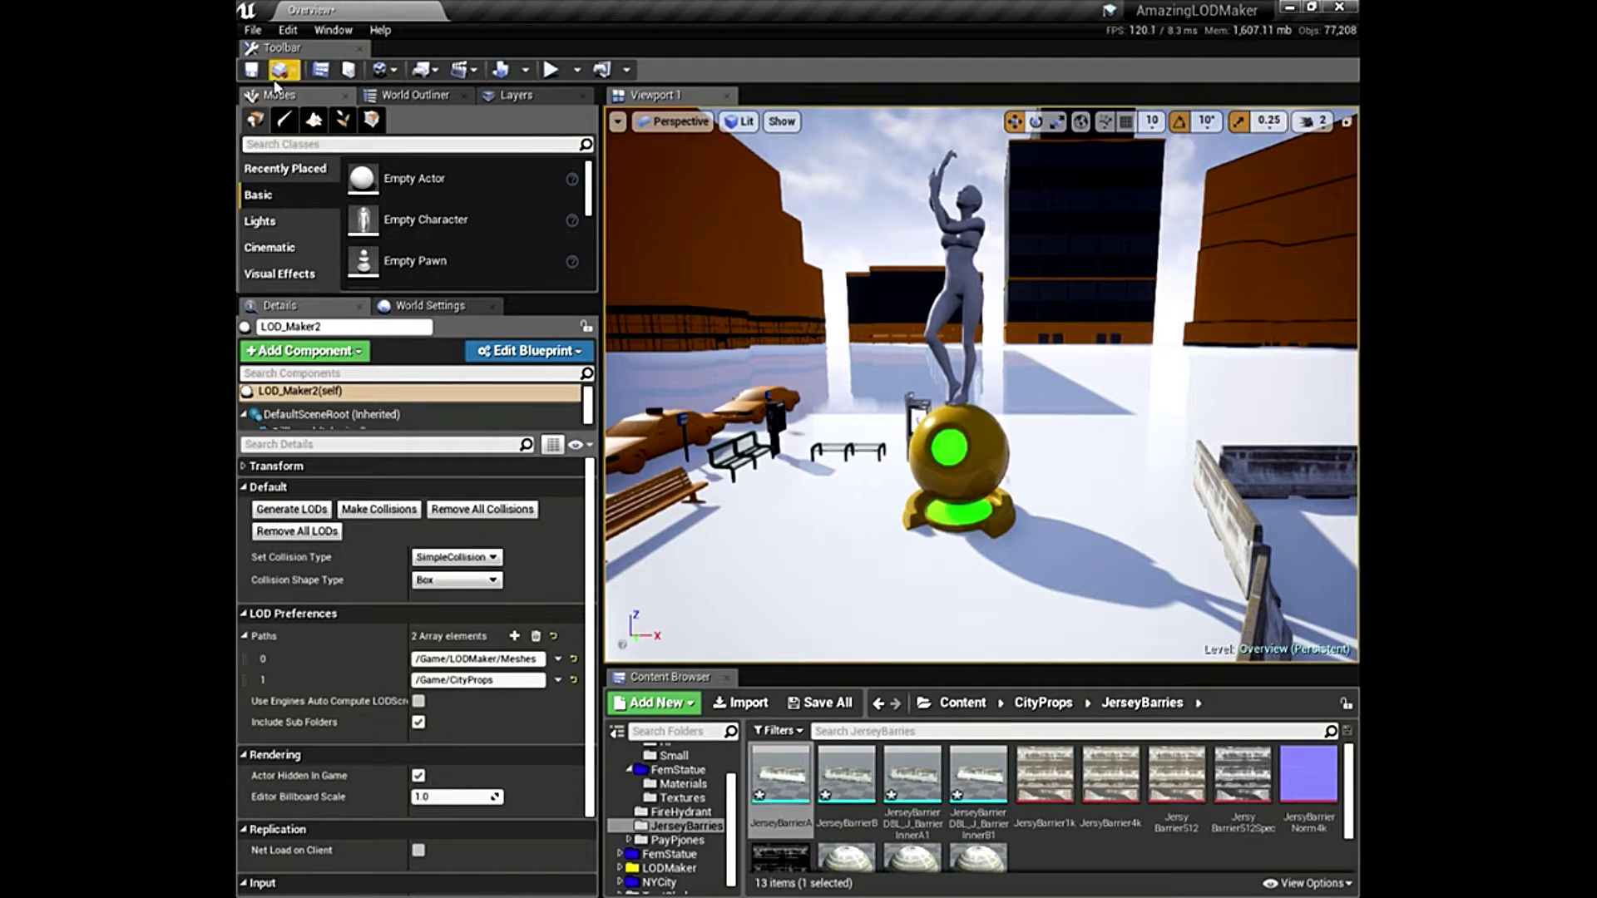
Save all modified assets and levels with File > Save All.
left_click(252, 30)
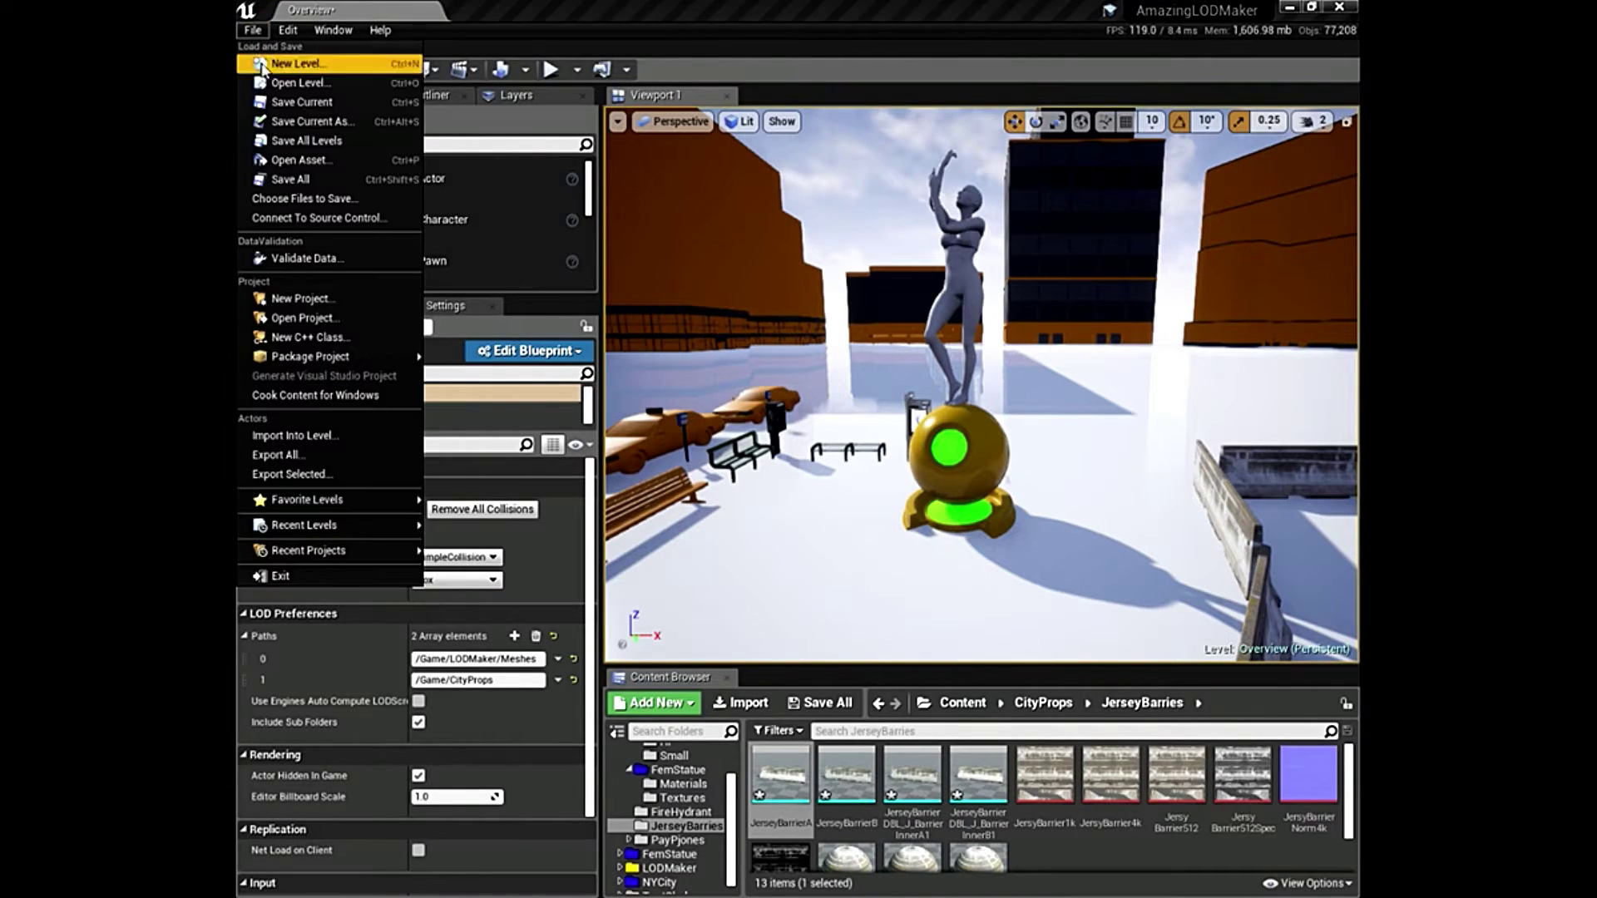
left_click(287, 167)
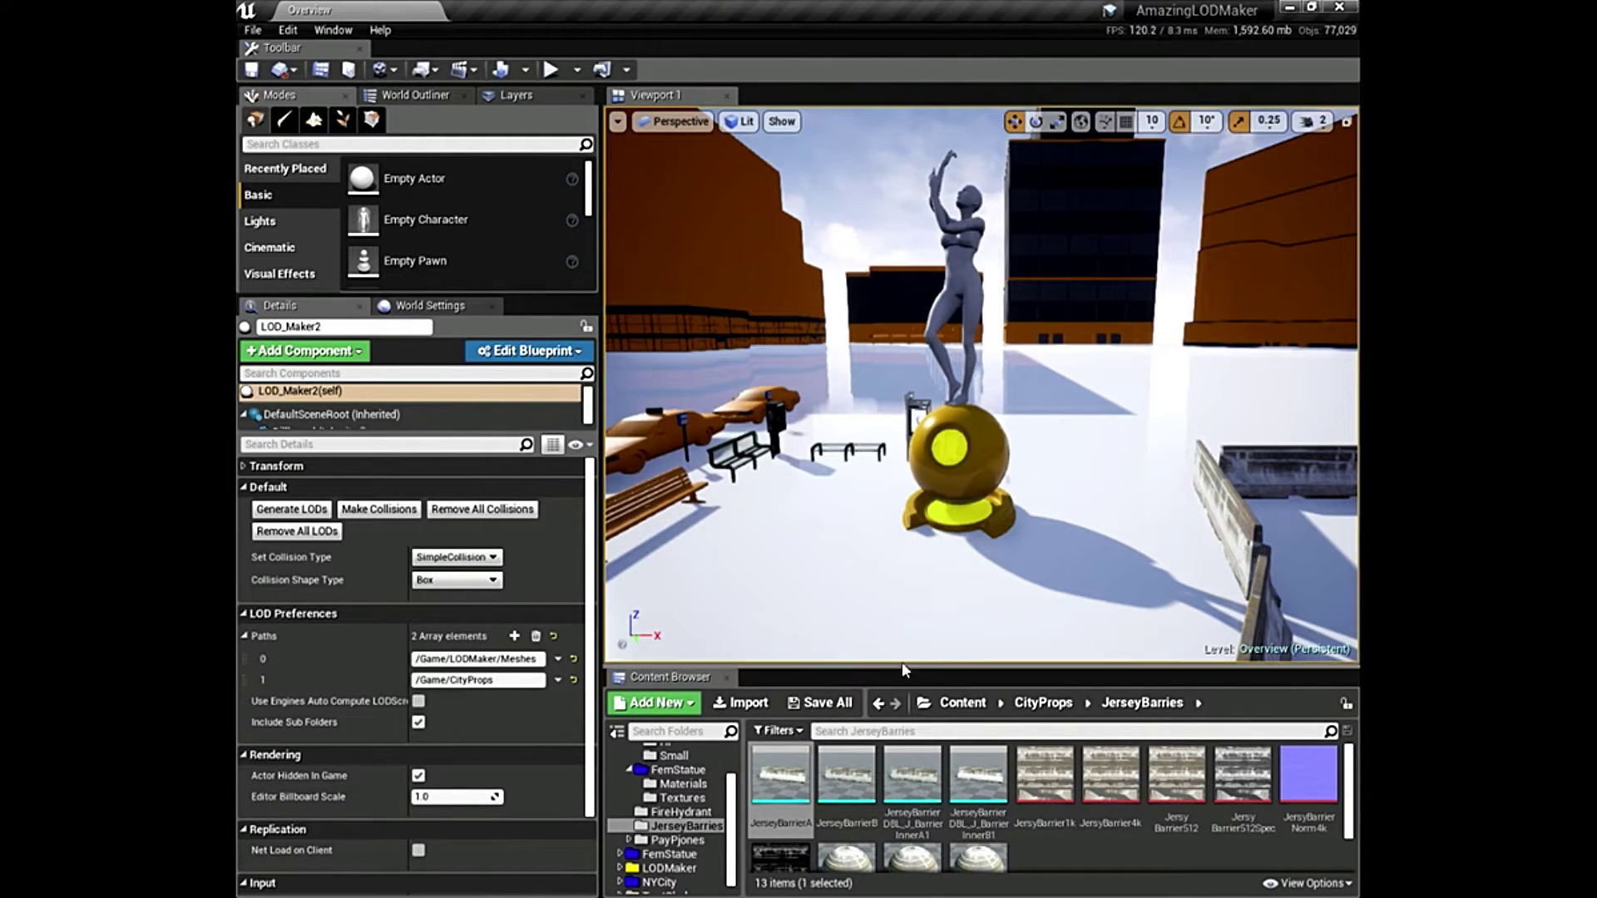
right_click_drag(944, 599, 836, 608)
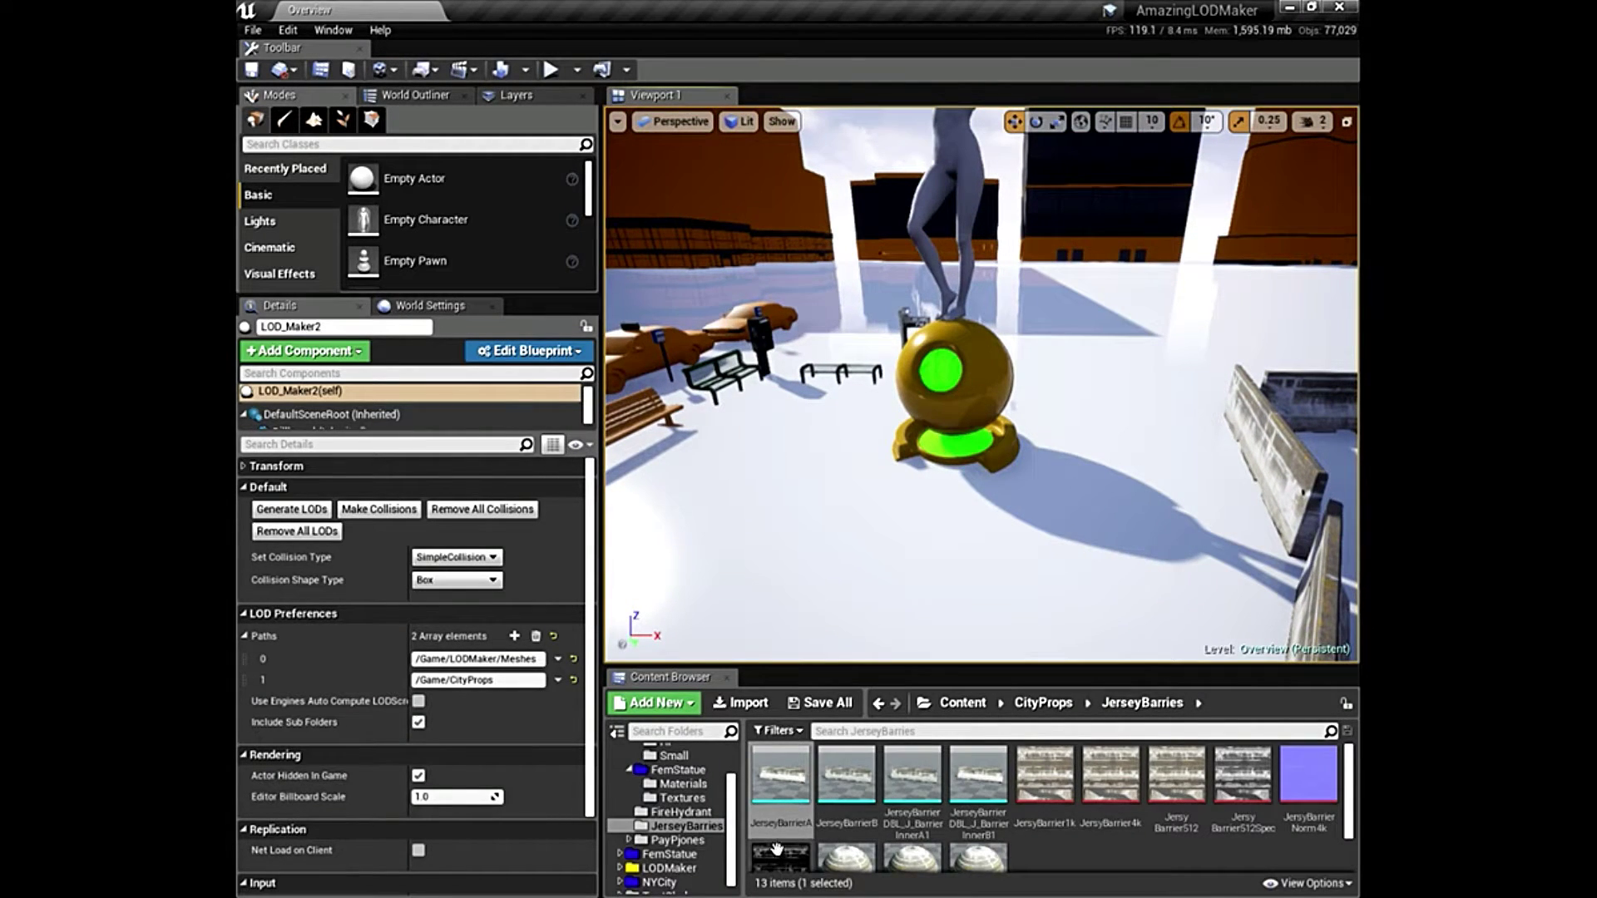
Select the four JerseyBarrier meshes and open Bulk Edit via Property Matrix.
left_click(680, 811)
left_click(686, 826)
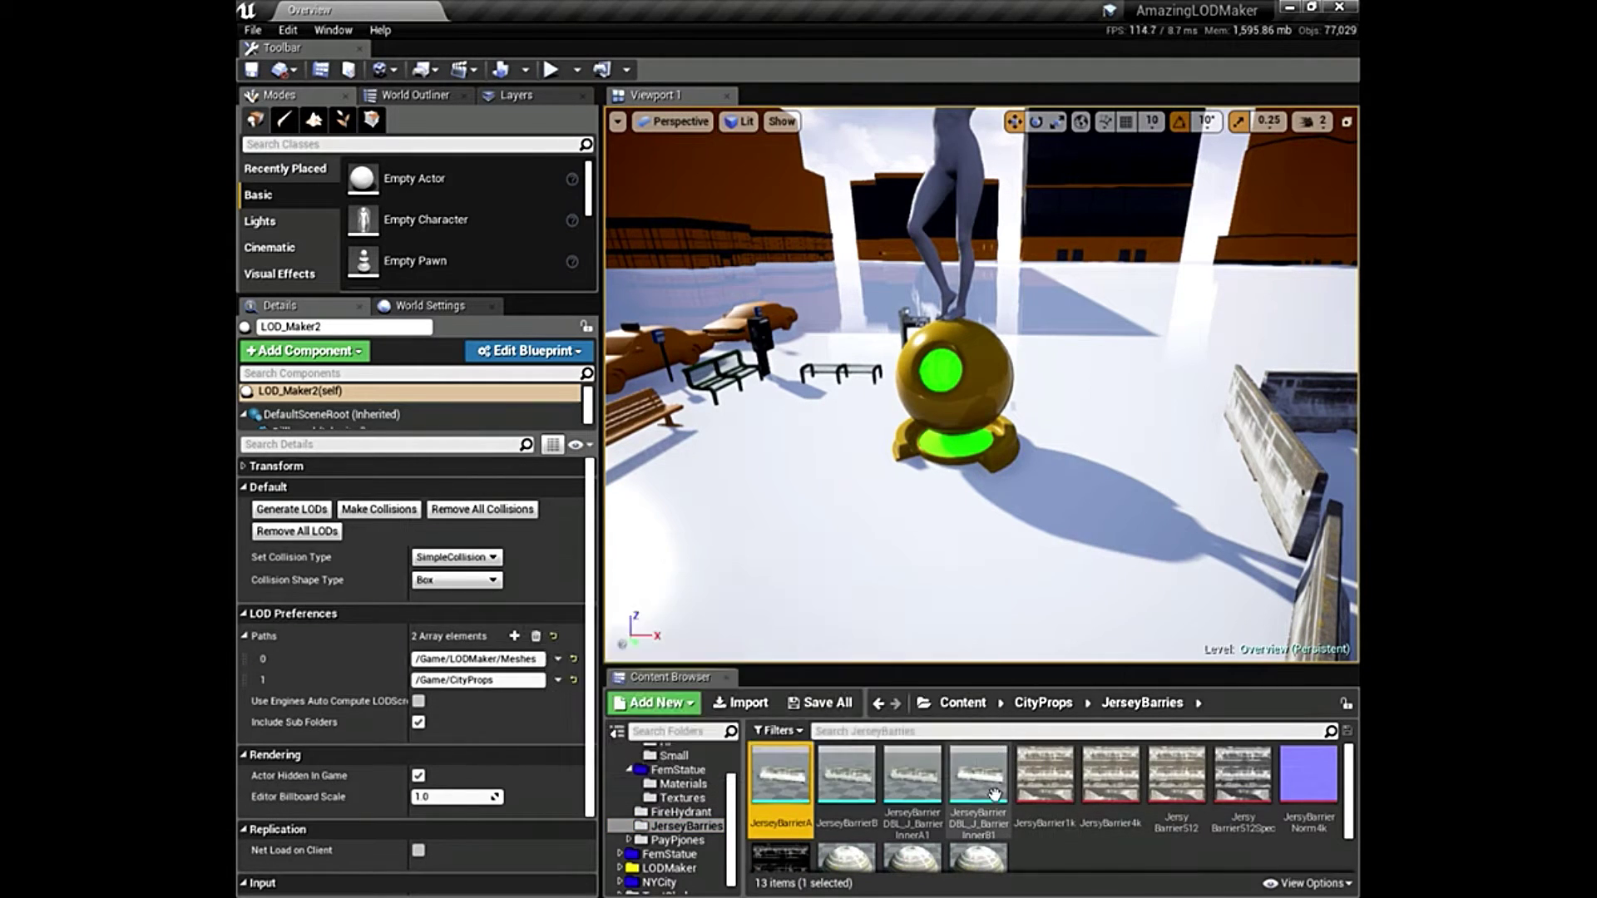
left_click(978, 778, "shift")
right_click(979, 790)
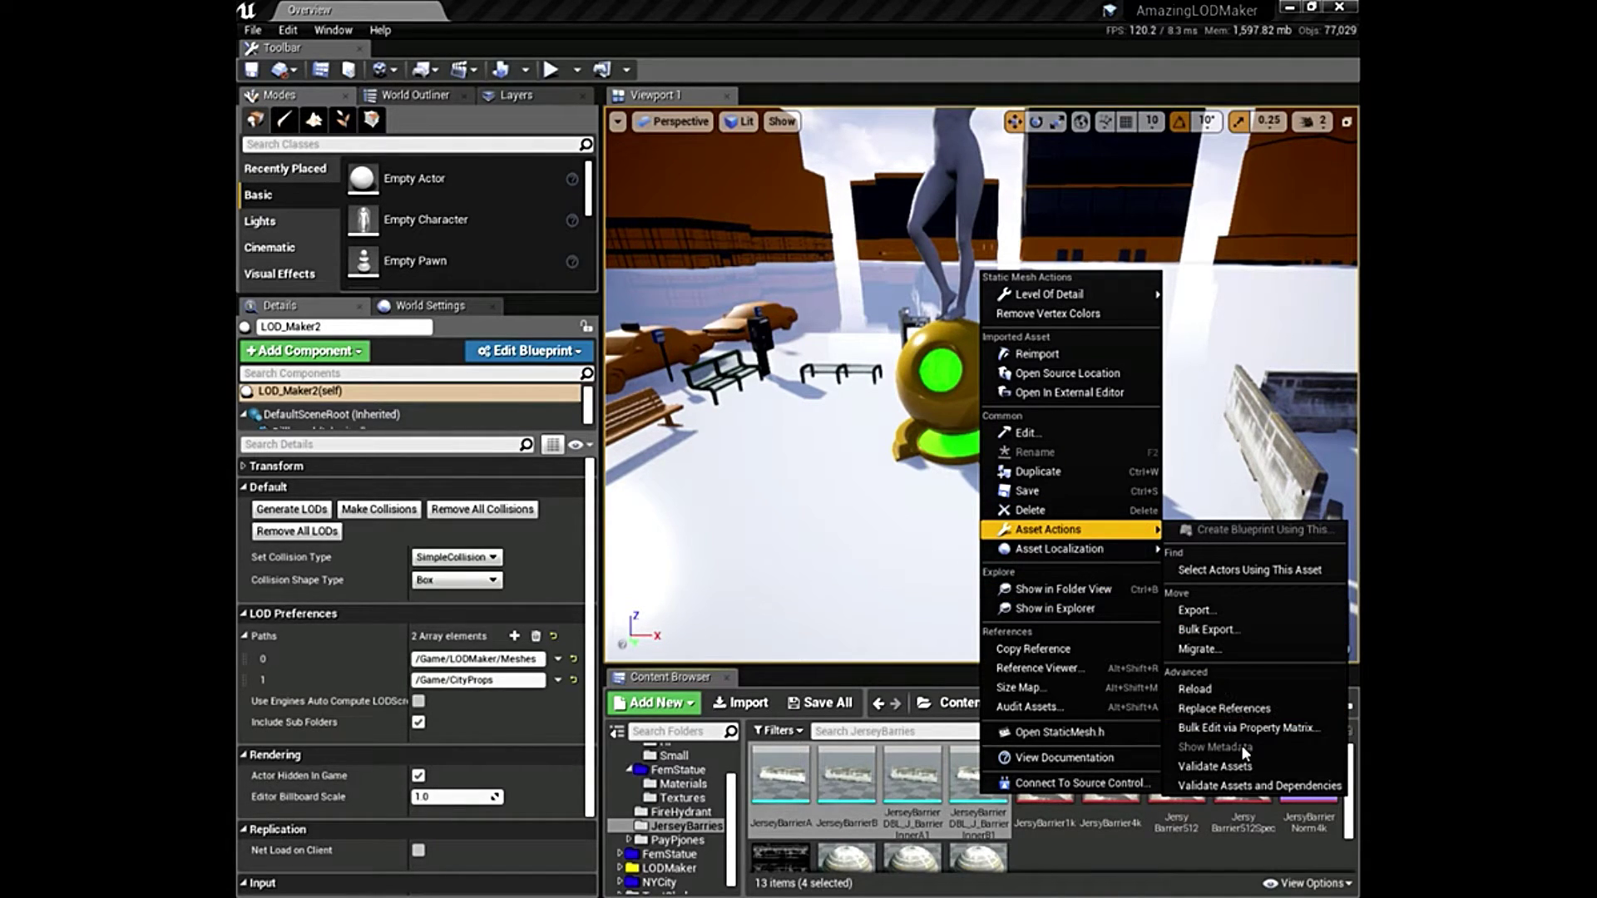
left_click(1248, 728)
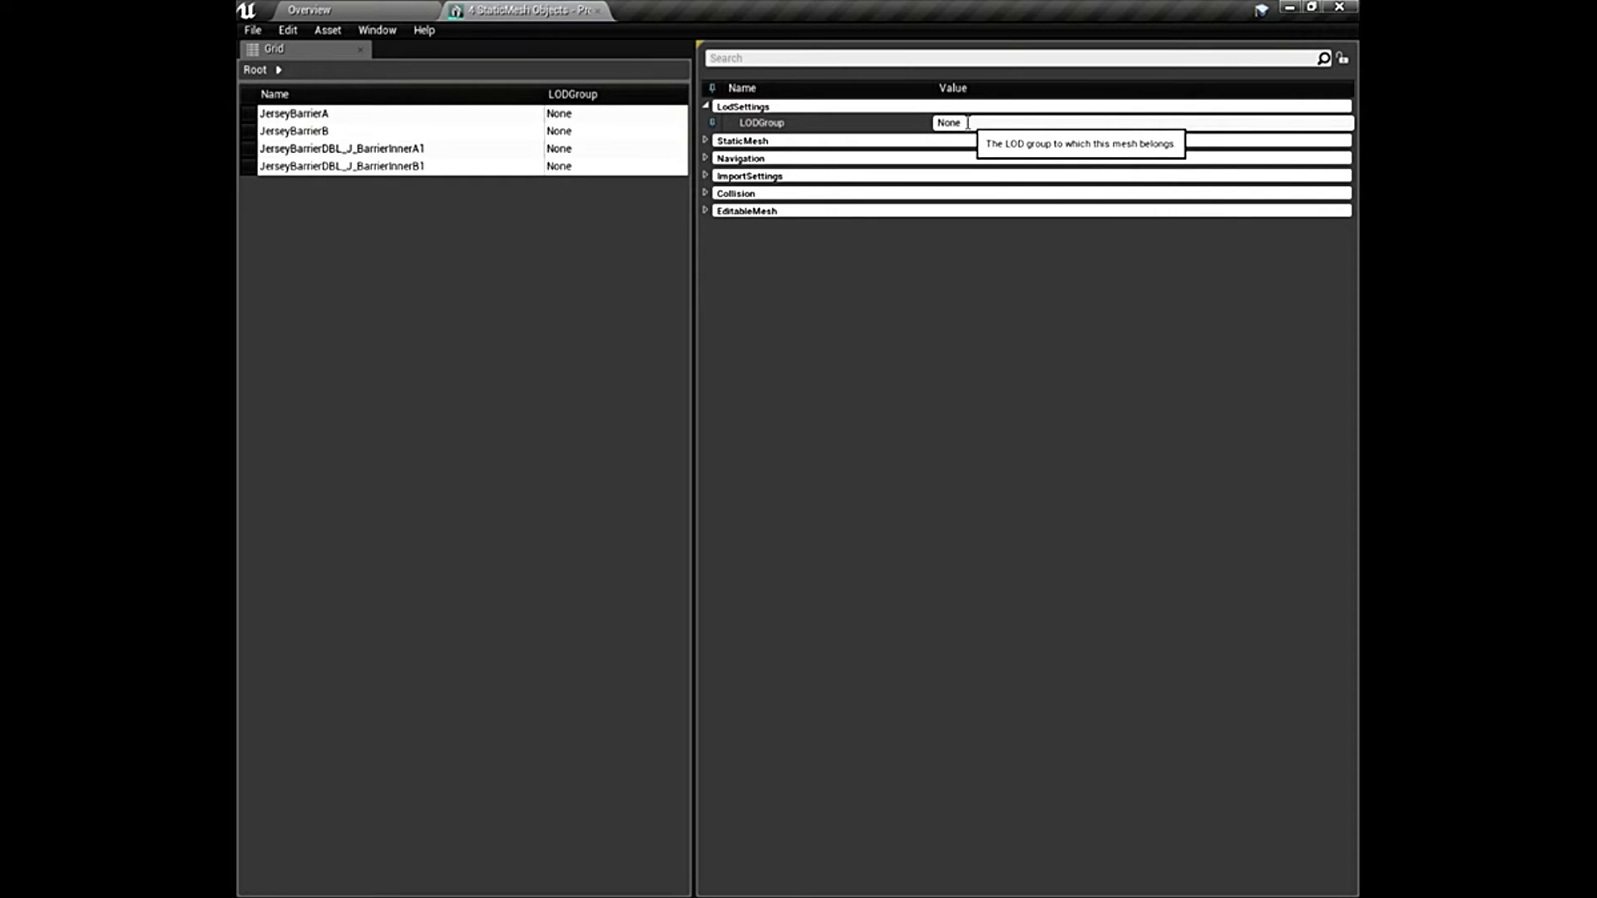
Open JerseyBarrierA, toggle the LOD Picker entries, and keep LOD Group at None.
left_click(366, 9)
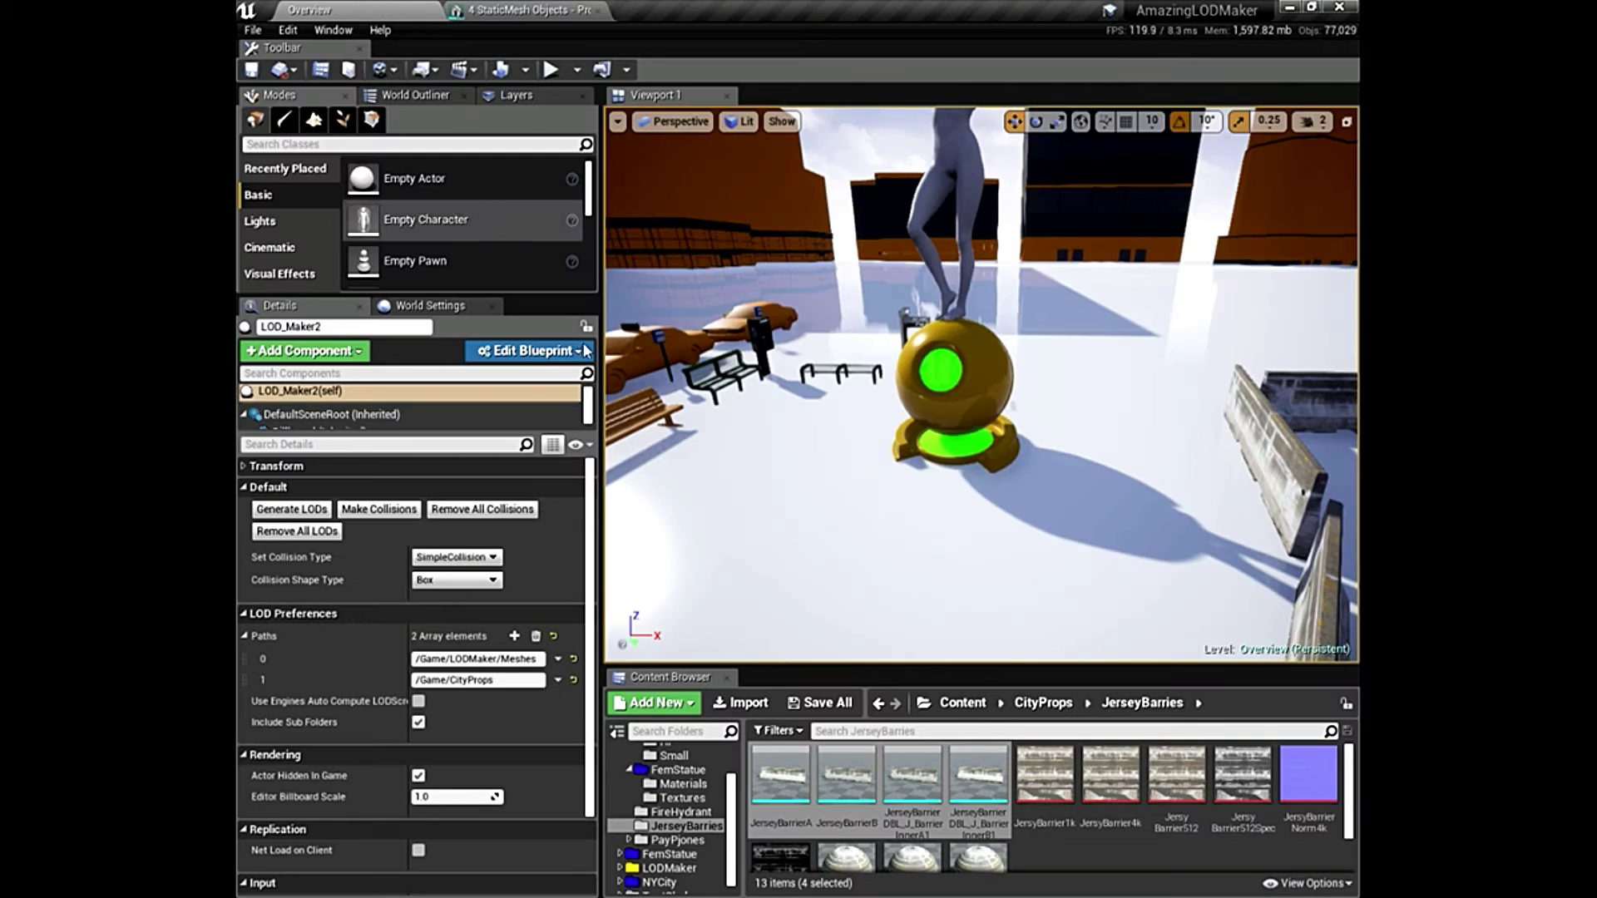
double_click(774, 790)
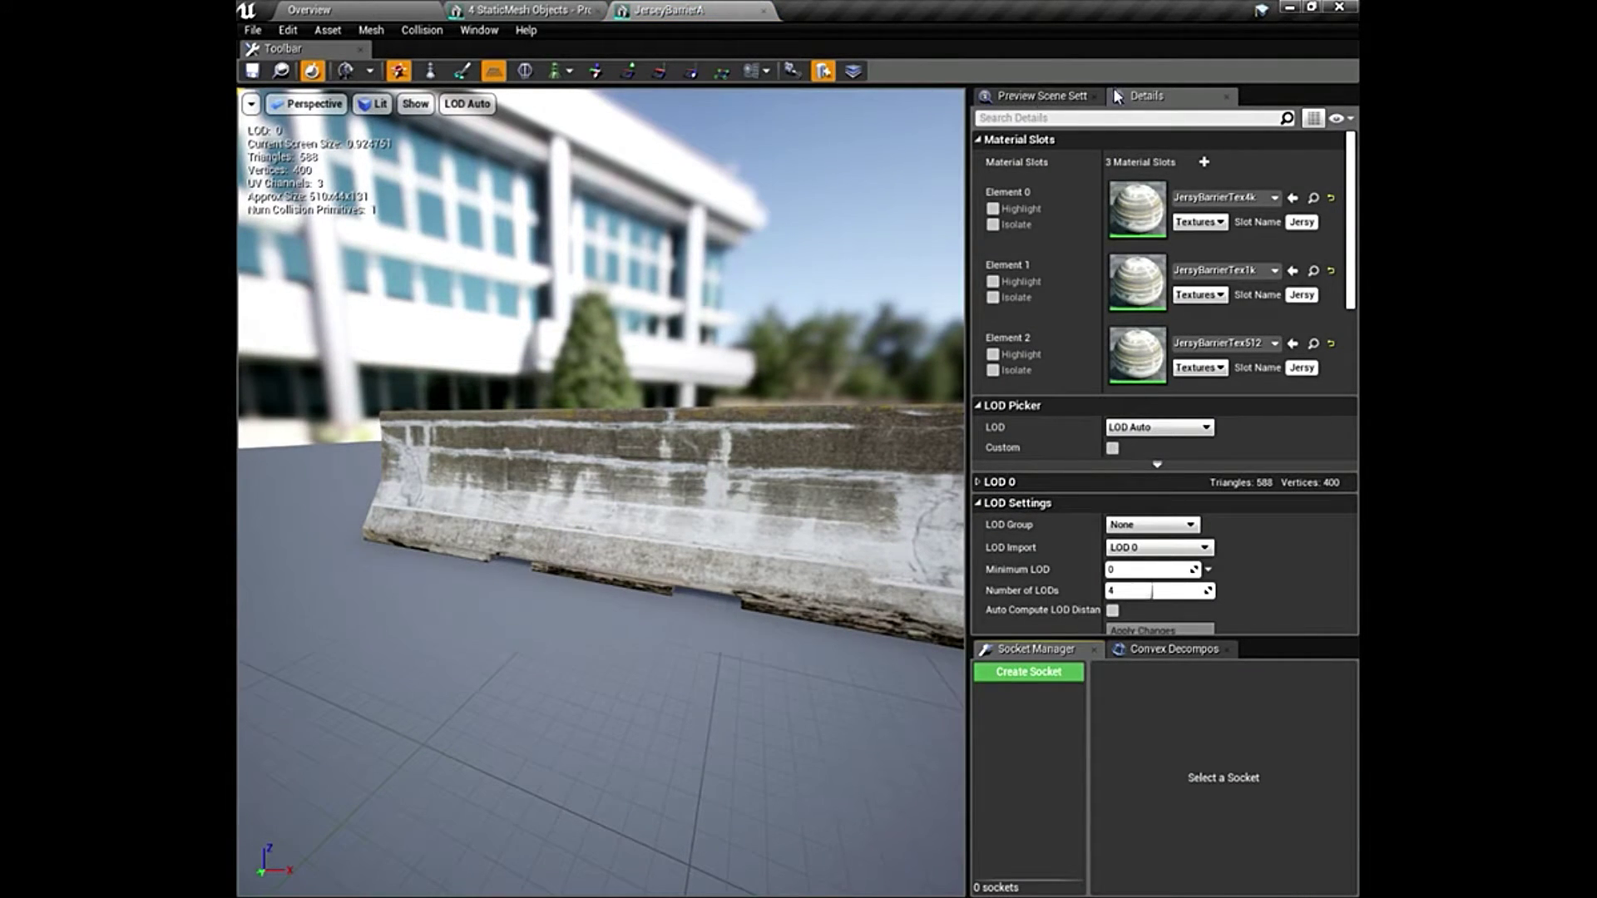
left_click(1157, 464)
left_click(1157, 549)
scroll(1059, 507, "down", 3)
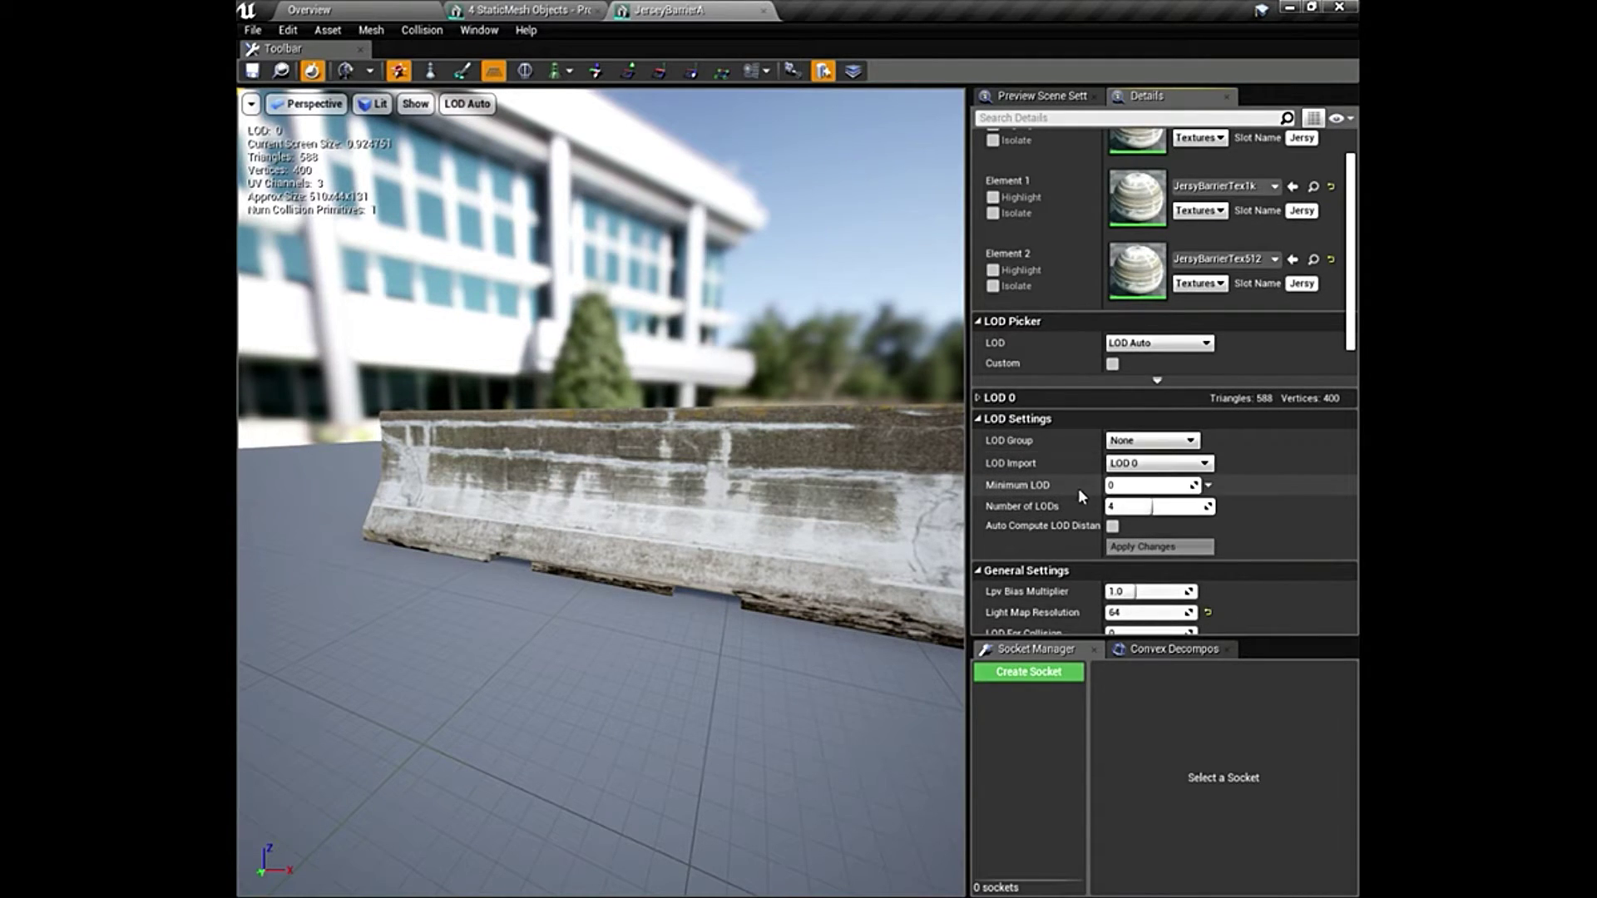
left_click(1182, 442)
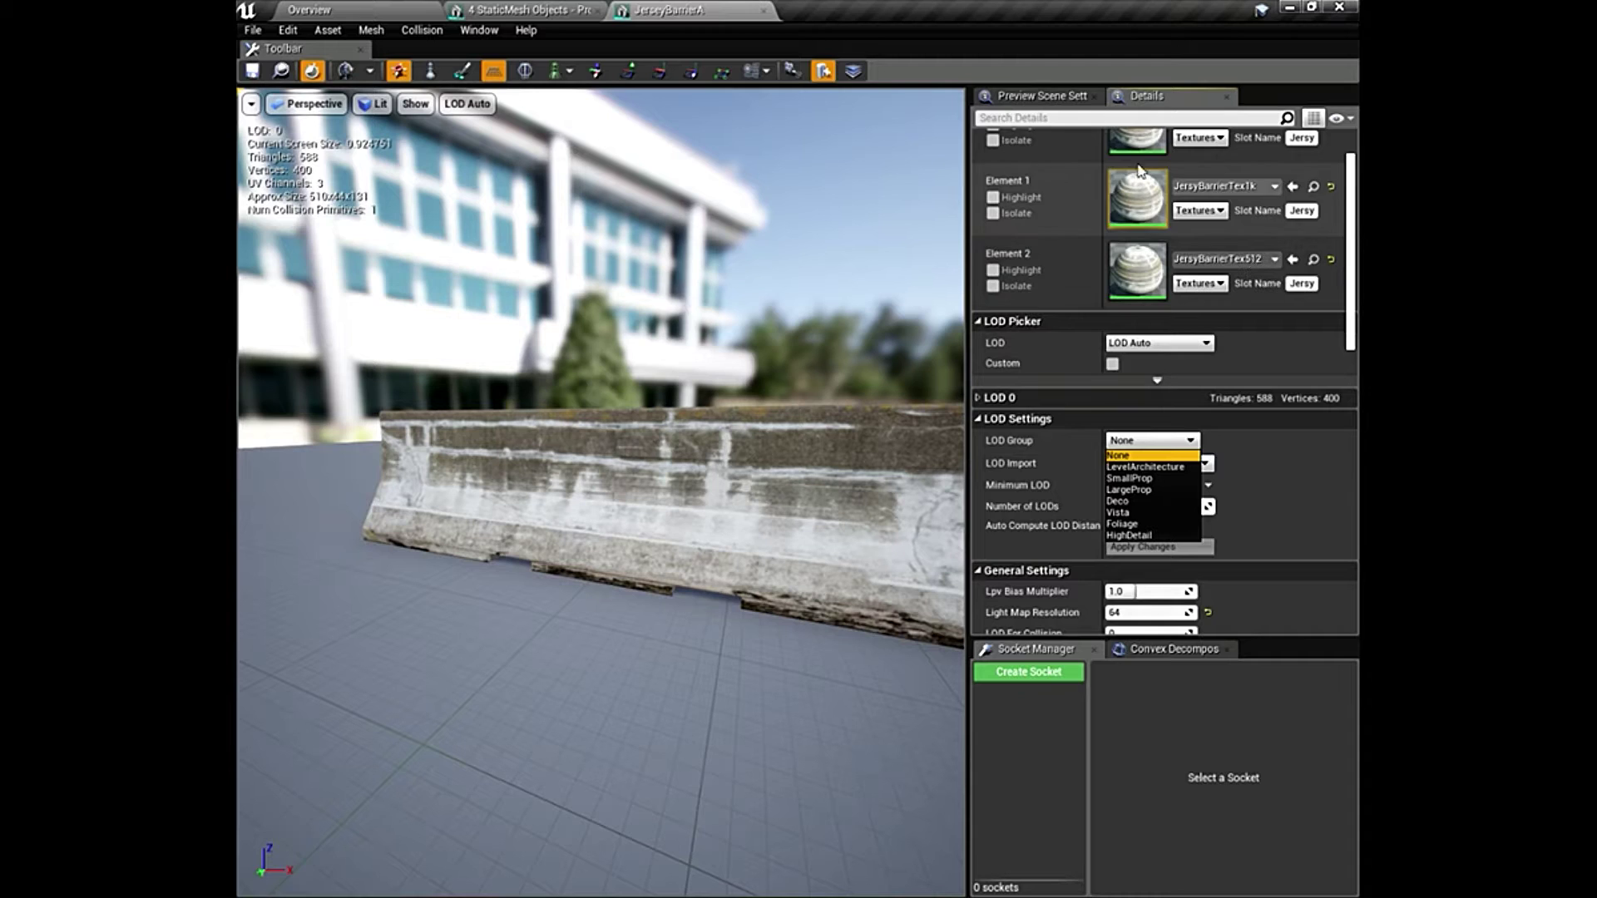
left_click(1197, 108)
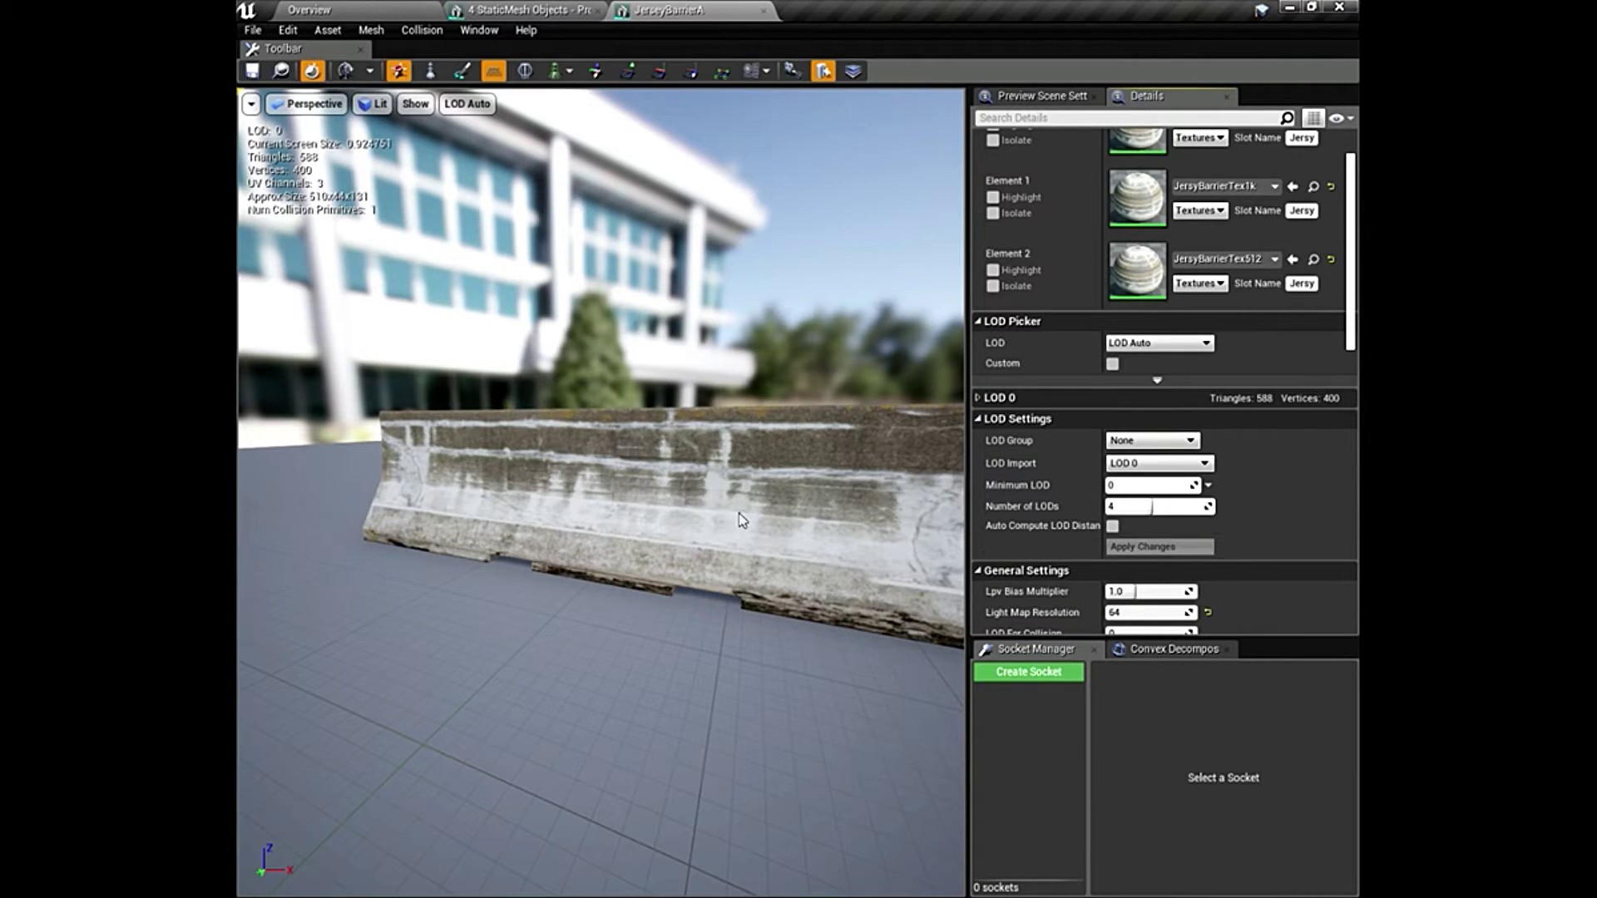
Close the JerseyBarrierA editor and Property Matrix view, then move the camera toward the statue.
left_click(763, 10)
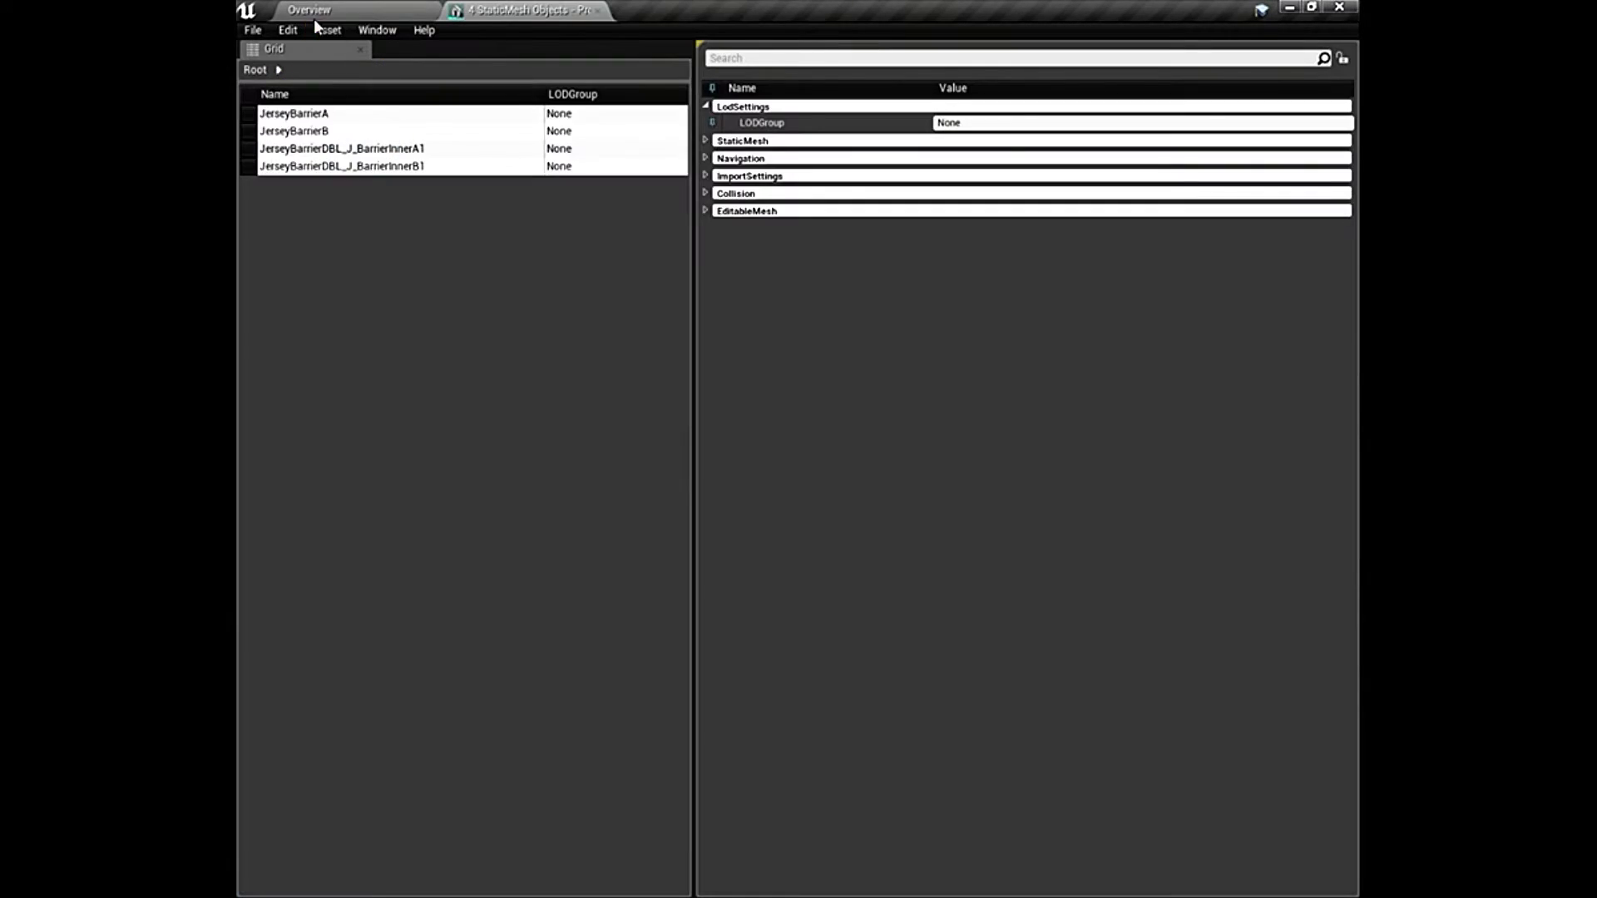
left_click(598, 12)
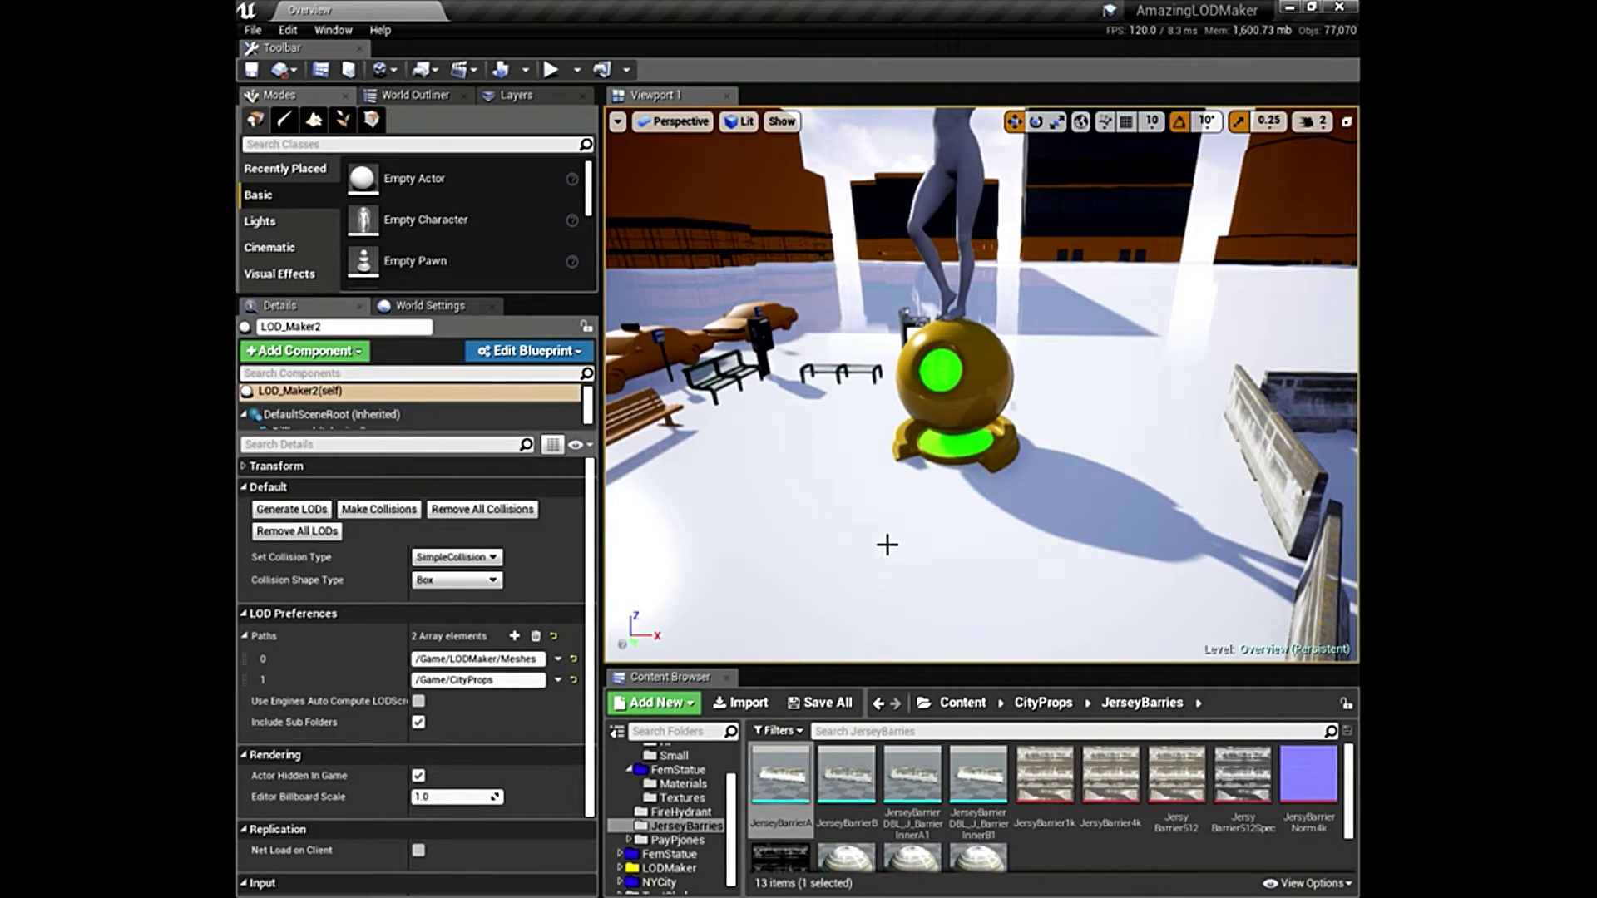
right_click_drag(886, 545, 908, 519)
right_click_drag(982, 383, 962, 613)
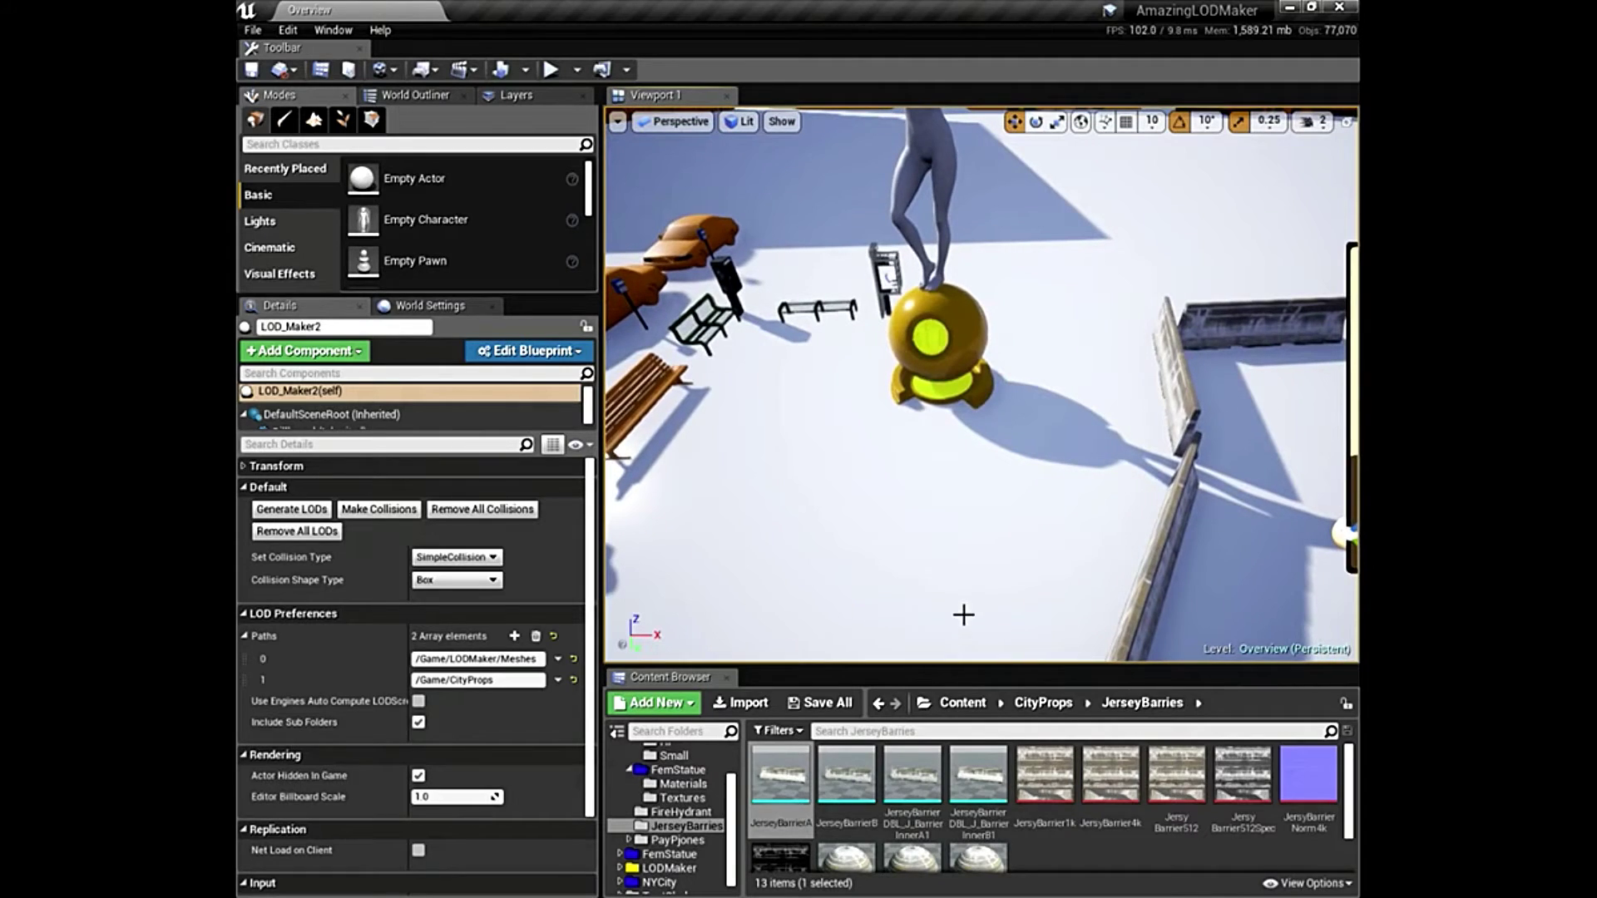
Navigate the Content Browser to Content > LODMaker > Meshes.
scroll(689, 786, "up", 3)
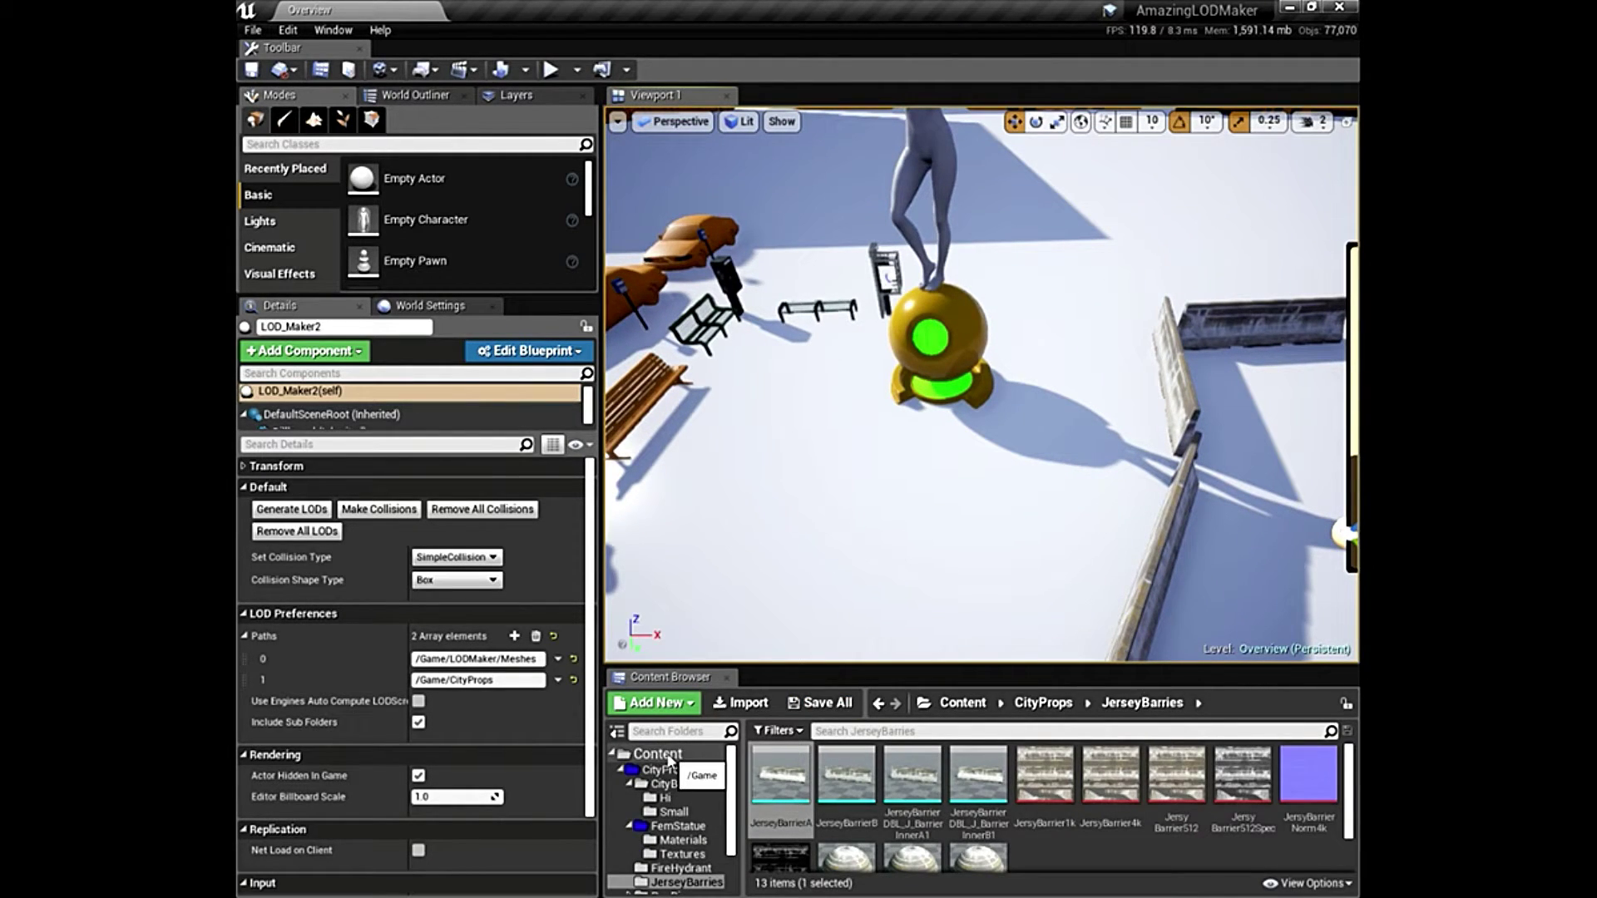
left_click(657, 754)
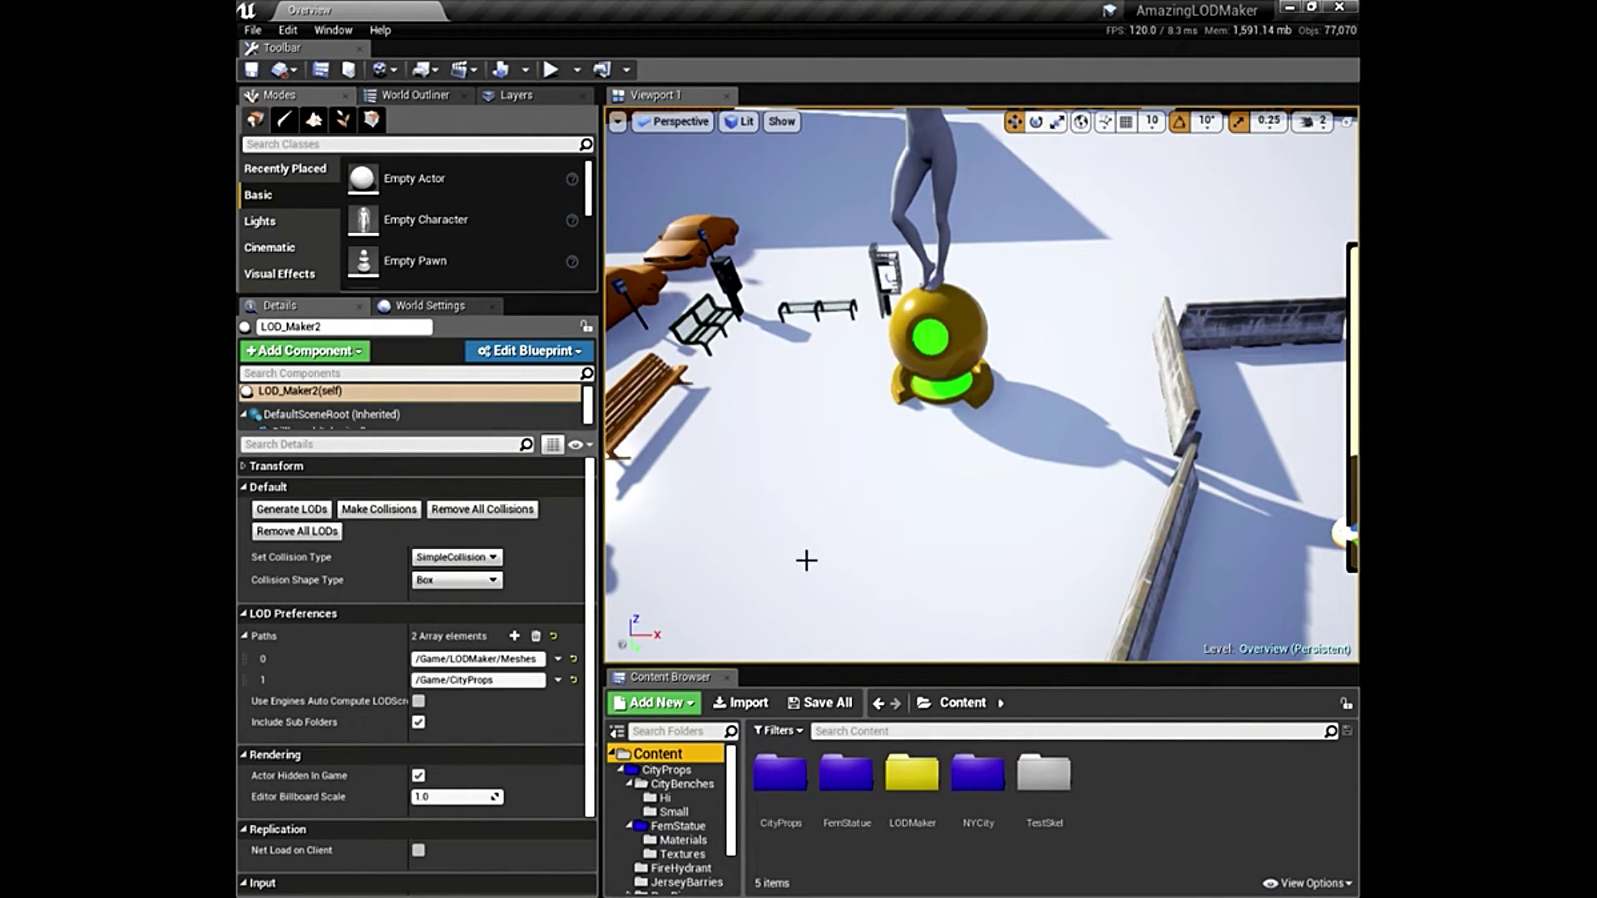
scroll(666, 829, "down", 1)
scroll(665, 830, "down", 2)
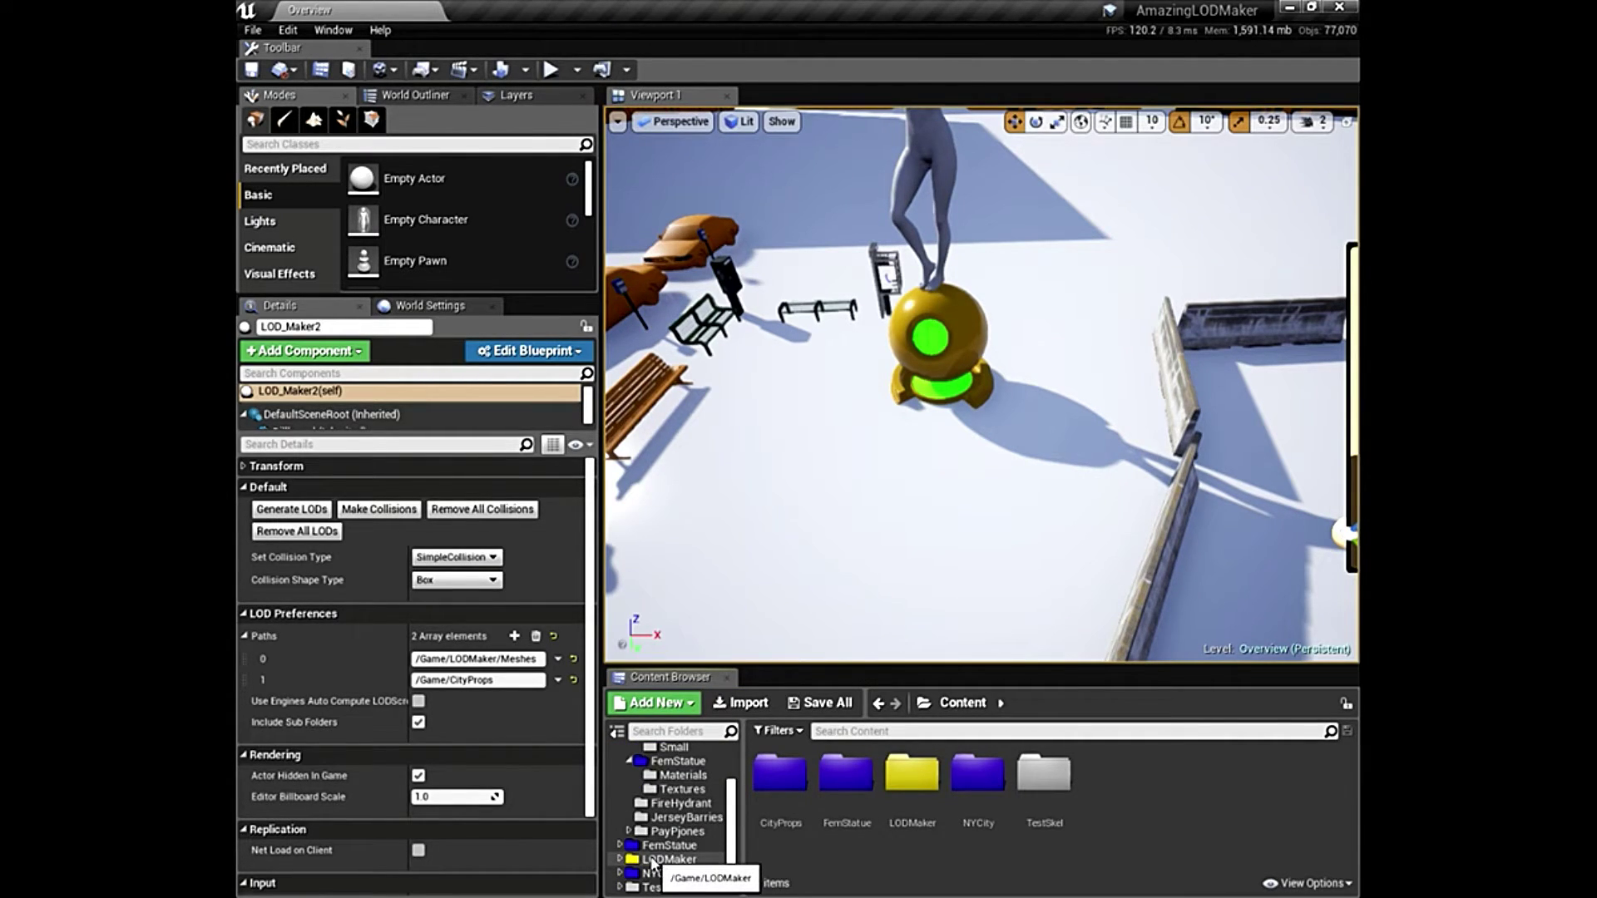
left_click(629, 860)
left_click(621, 860)
scroll(657, 865, "down", 3)
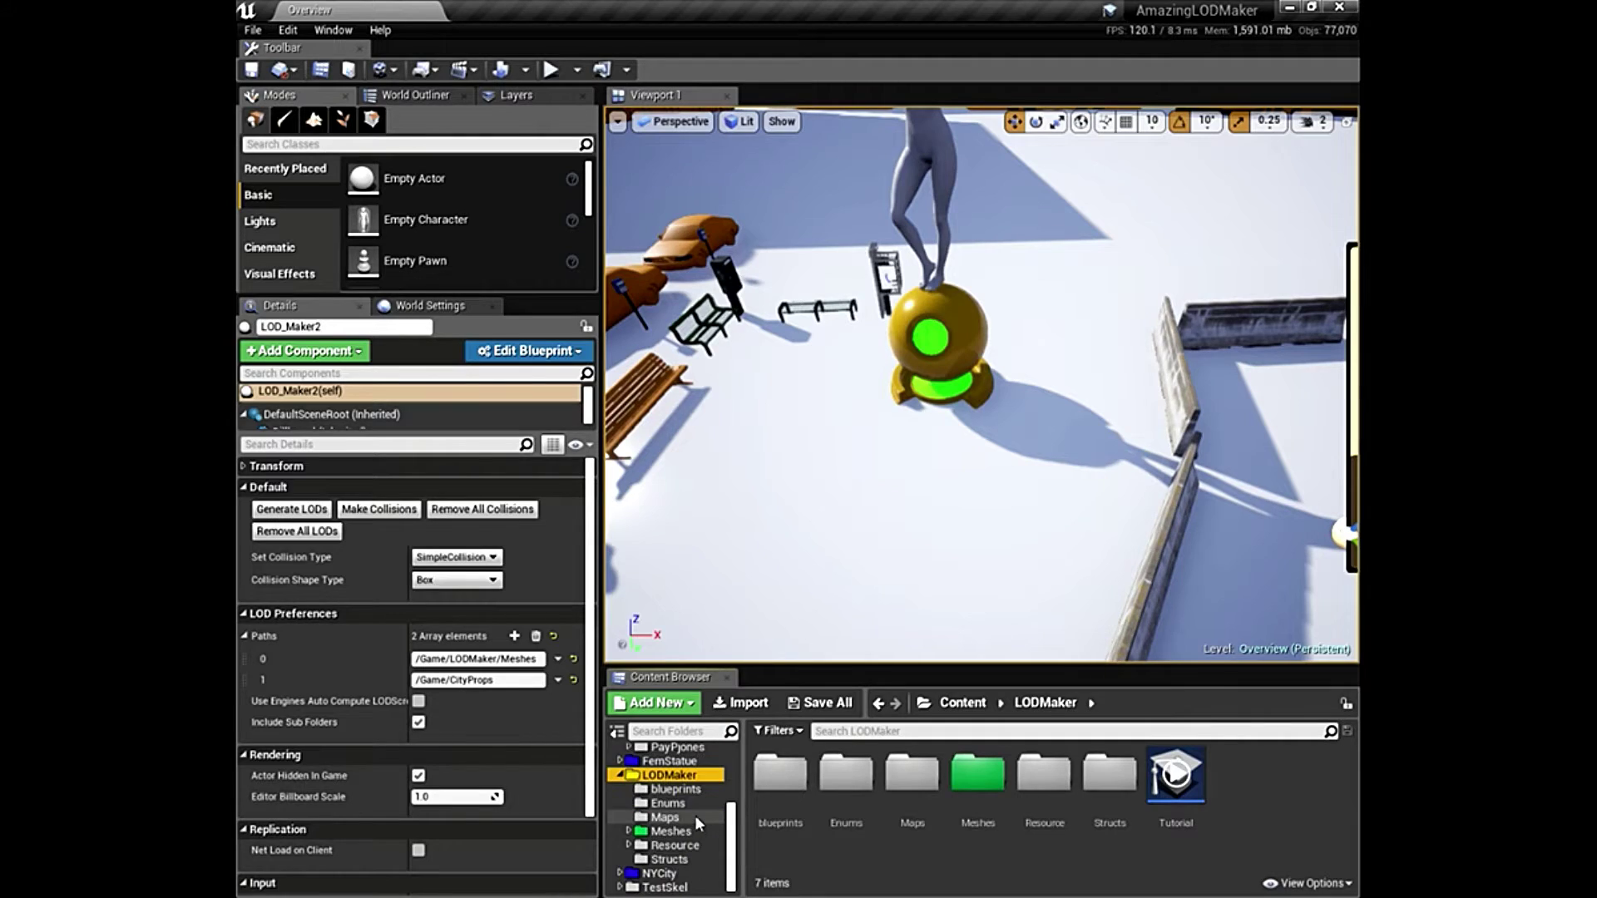
left_click(629, 831)
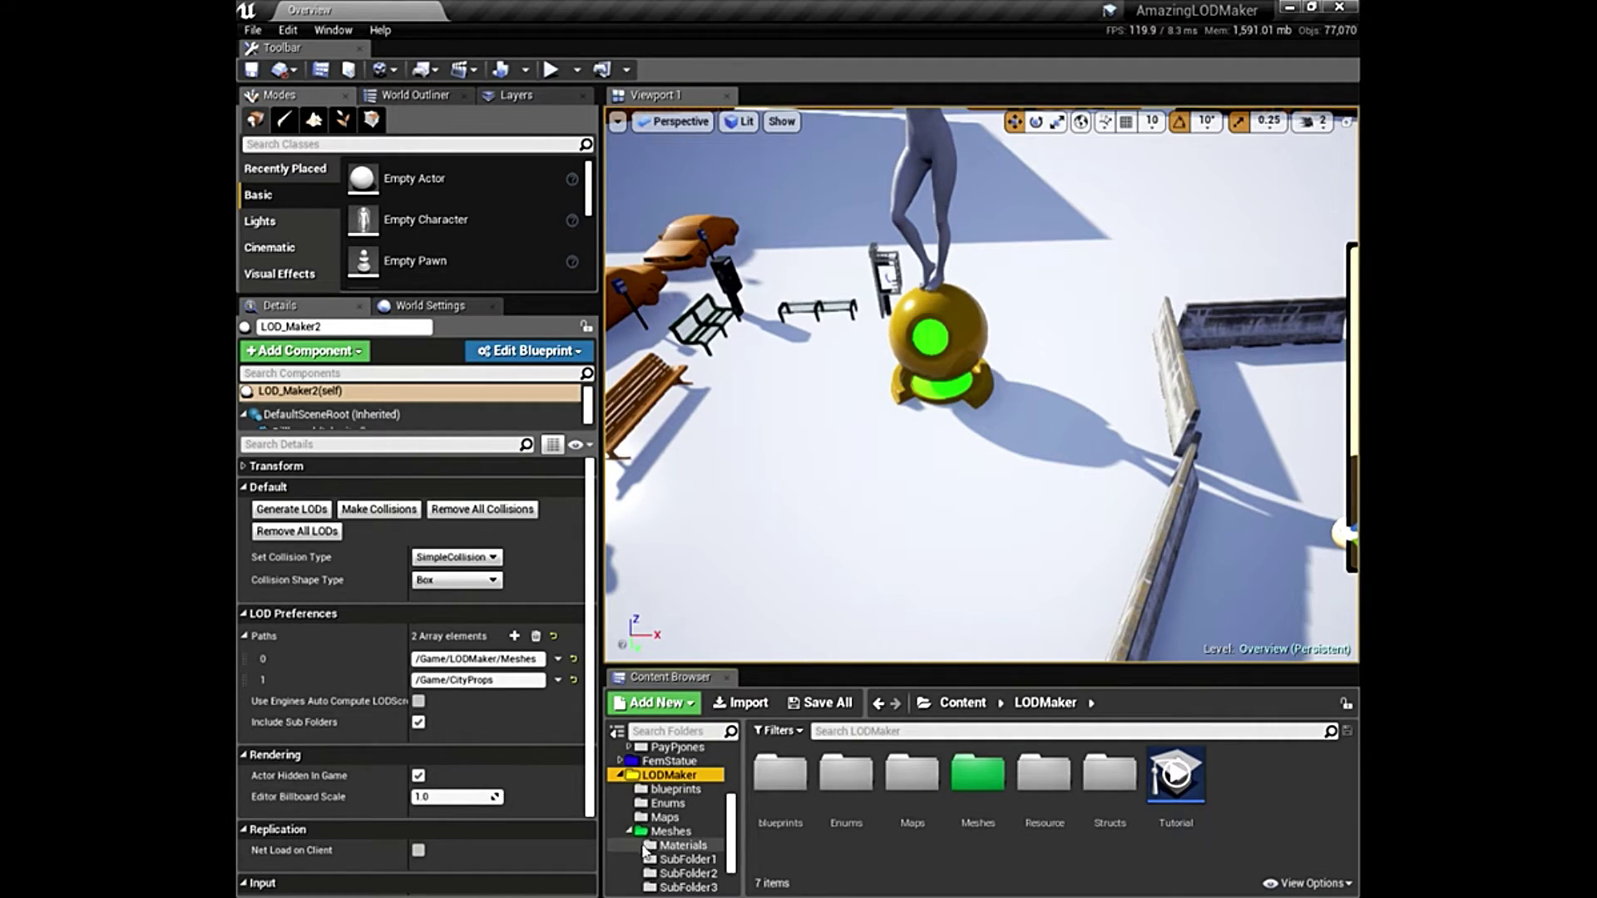
left_click(670, 831)
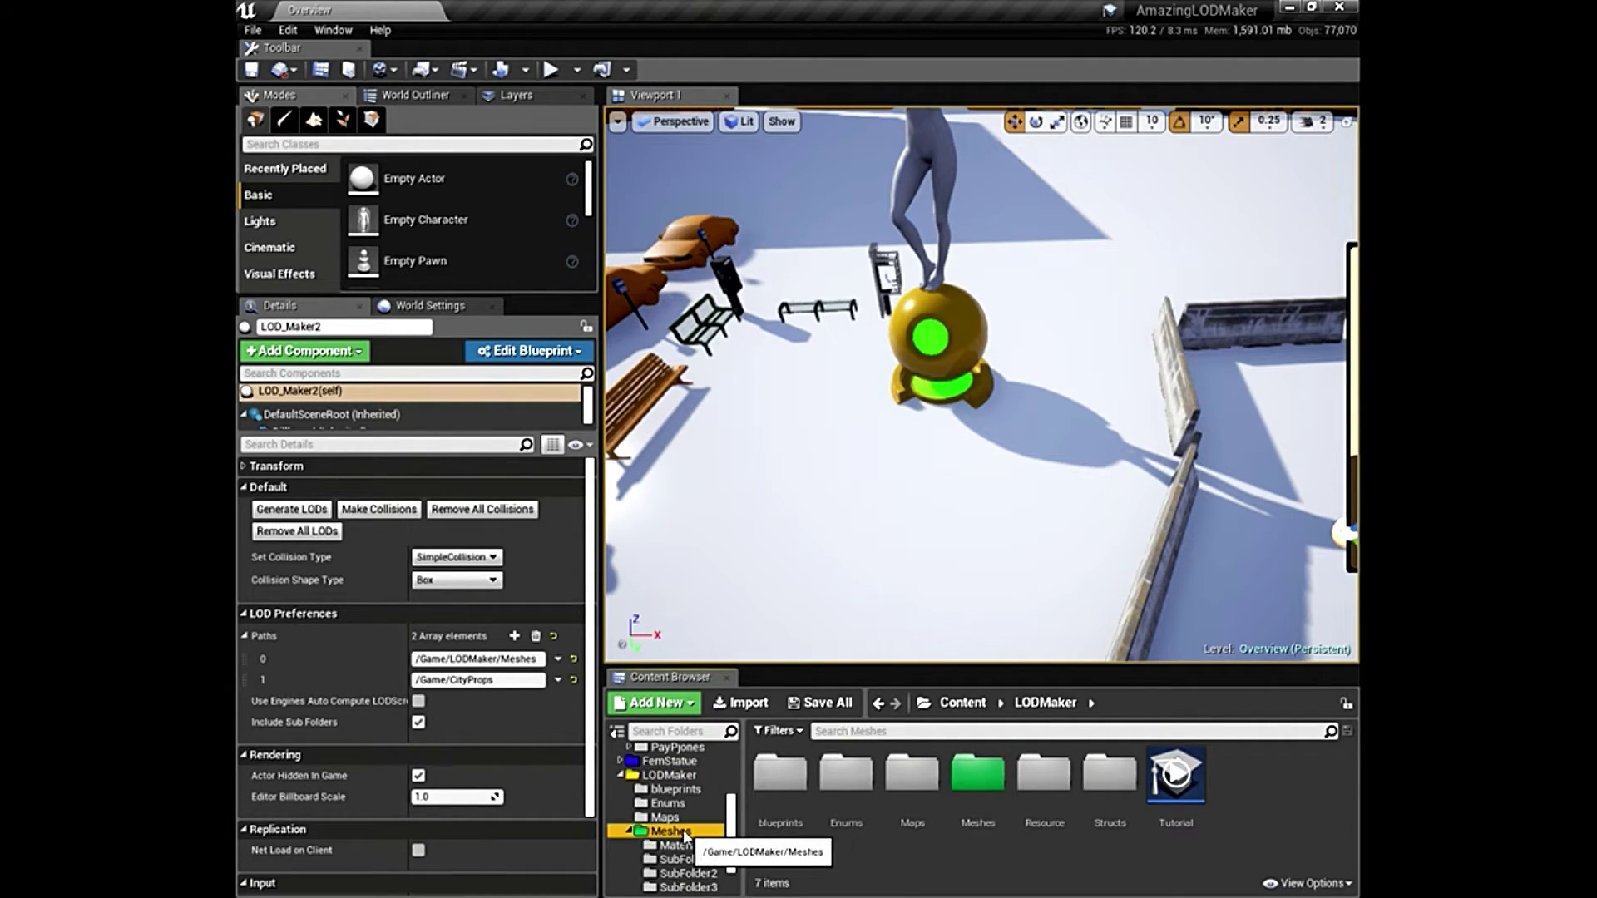
Open the Crate mesh, reveal its LOD0–LOD3 toggles, and close it.
double_click(1048, 779)
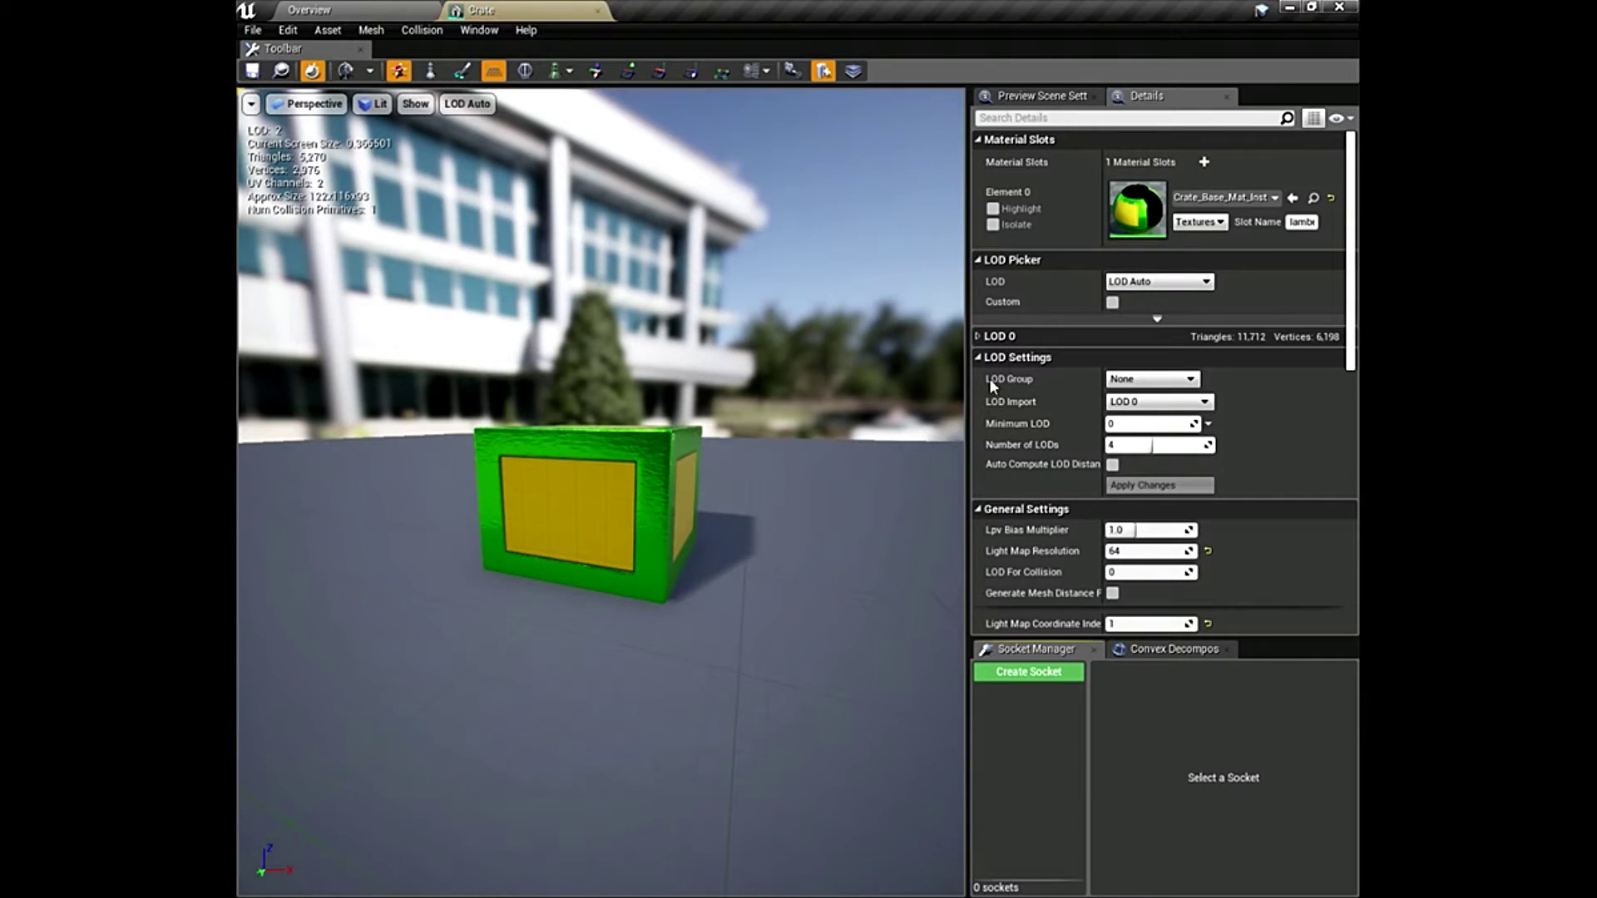
left_click(1156, 320)
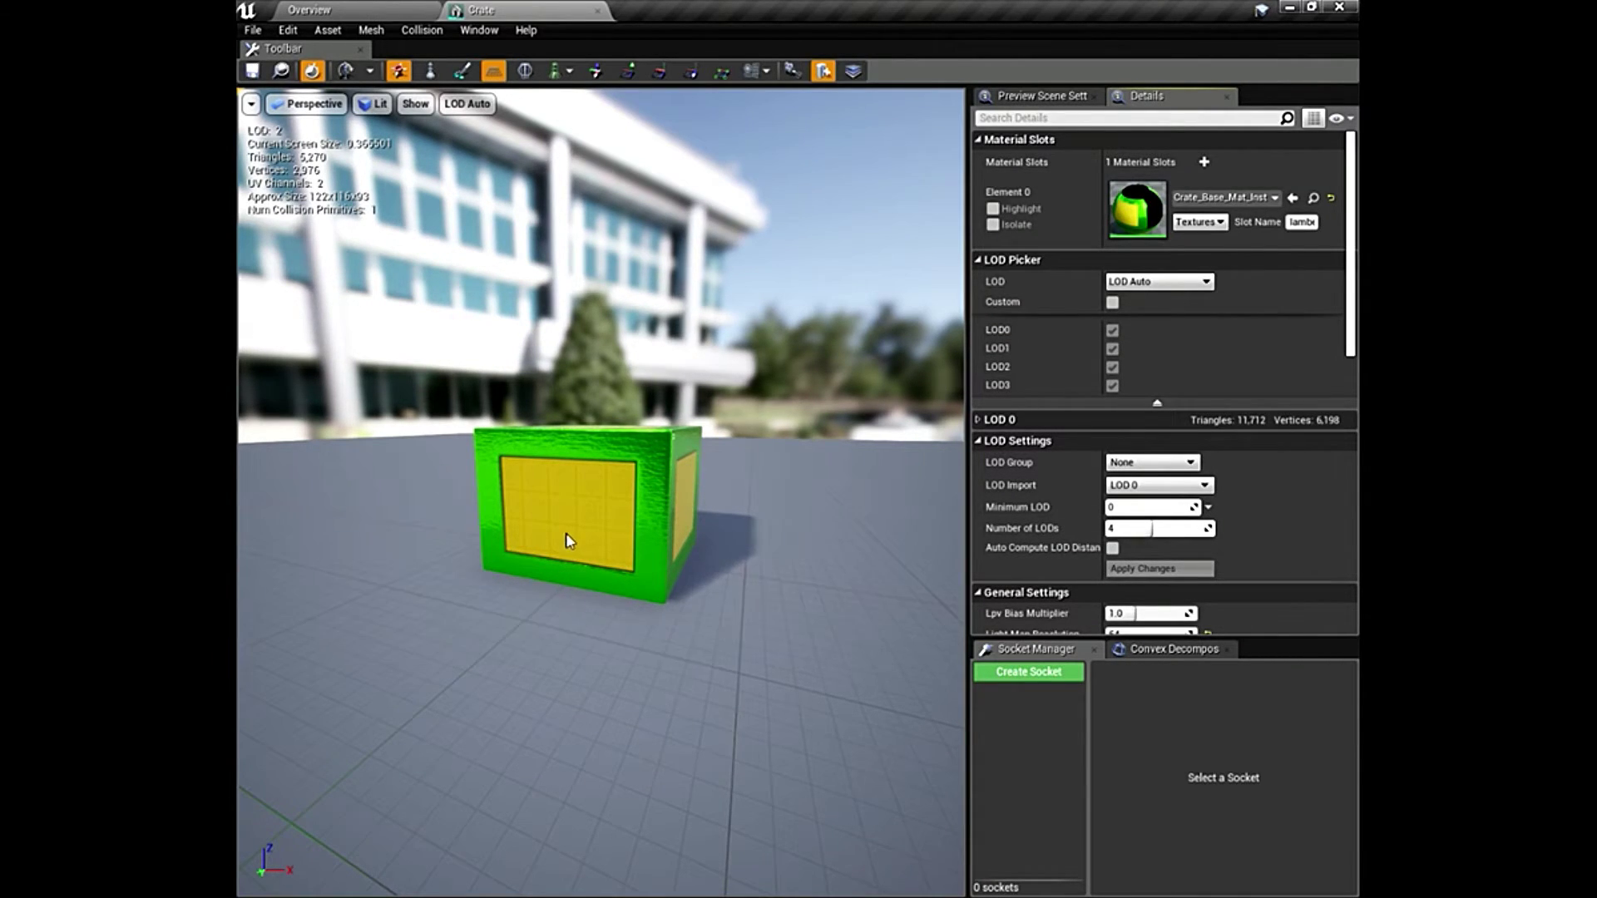
left_click(598, 10)
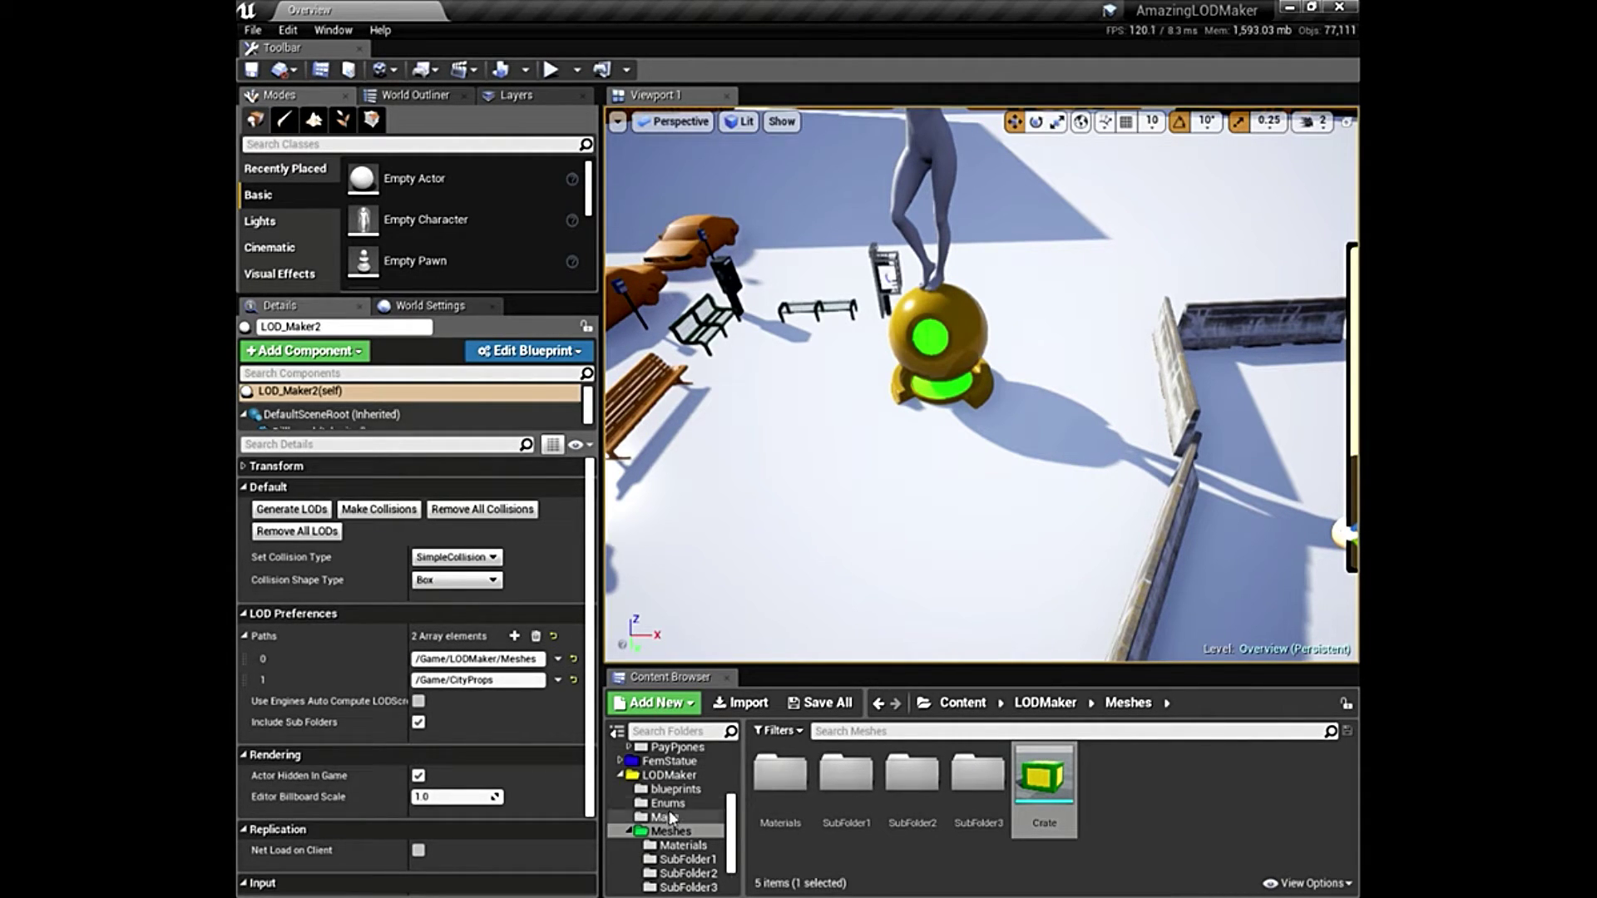
Collapse LODMaker and show the Content root listing CityProps, LODMaker and NYCity.
left_click(619, 774)
scroll(705, 826, "up", 5)
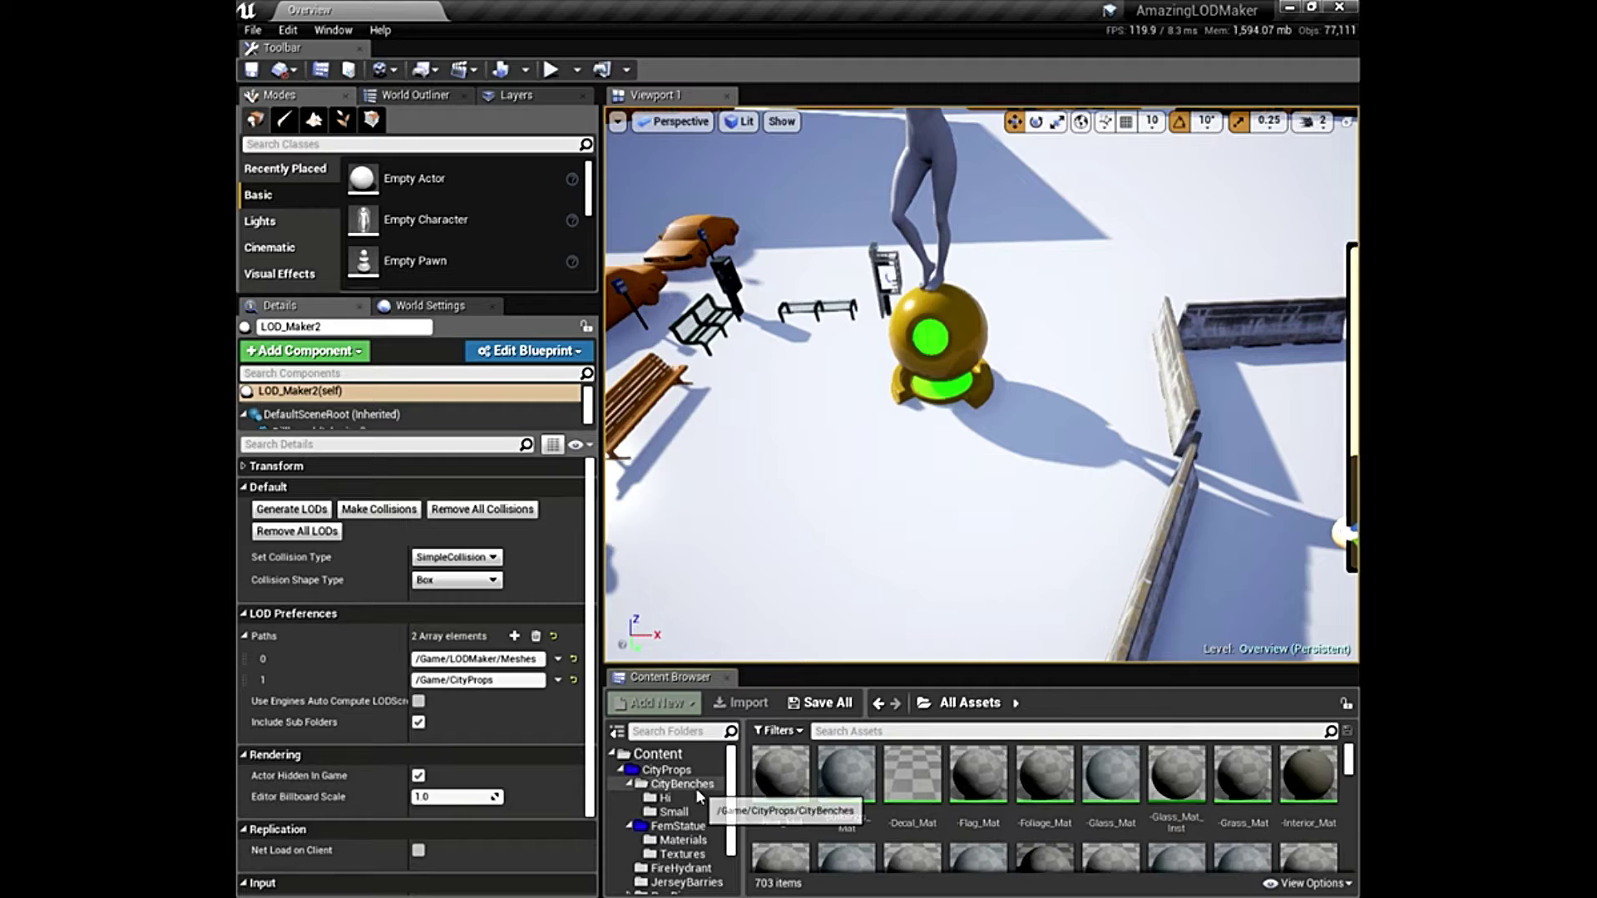
left_click(659, 753)
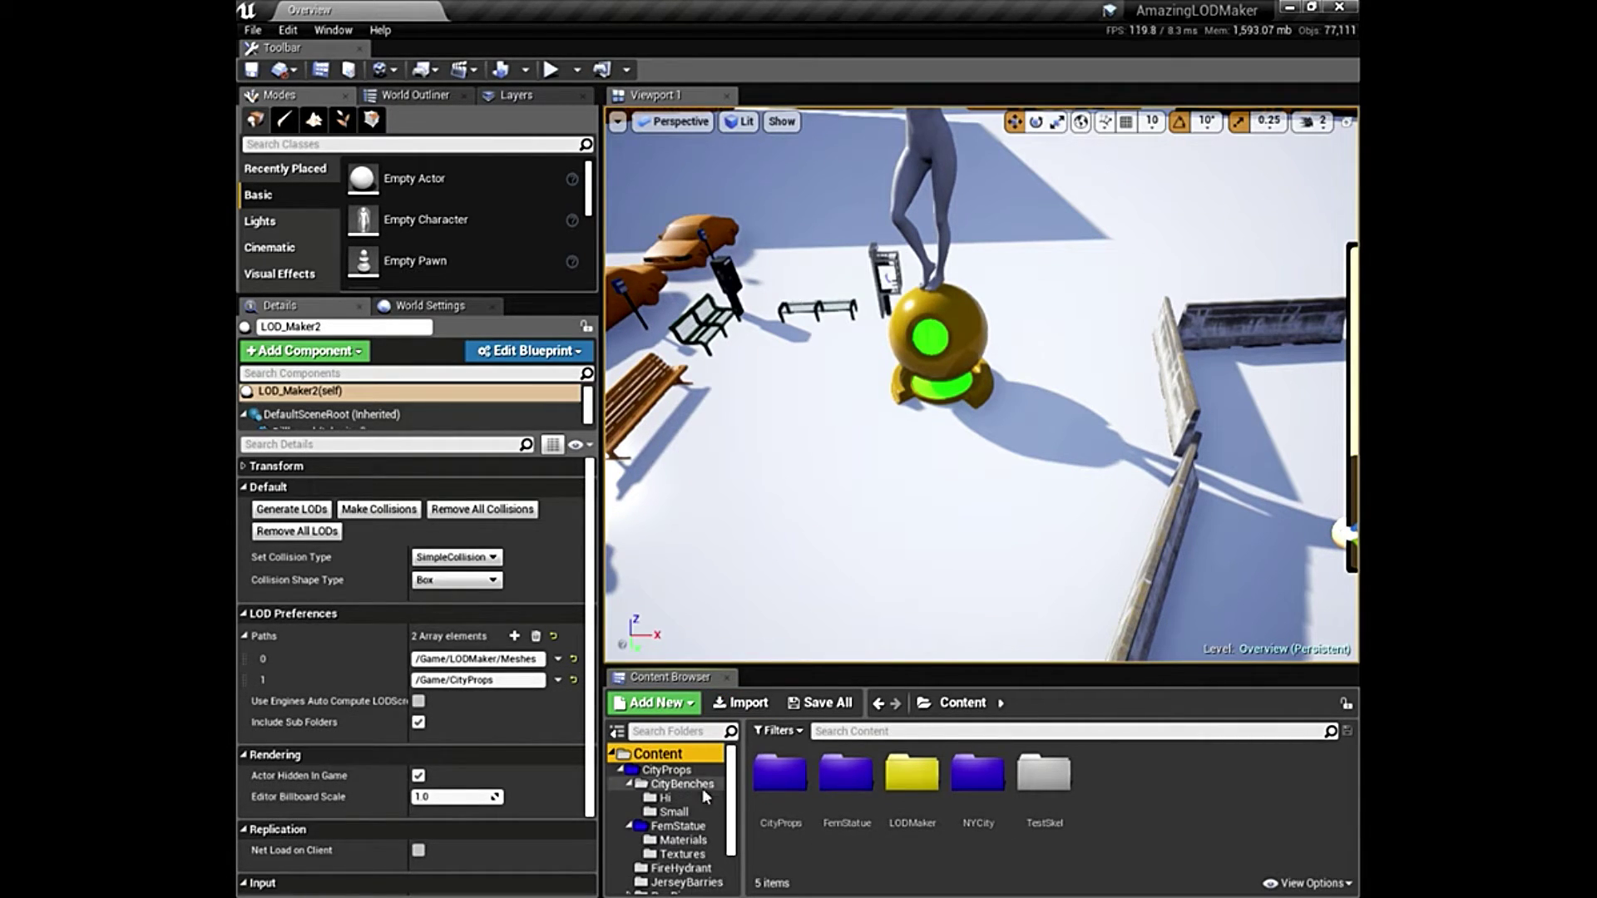
left_click_drag(735, 767, 738, 819)
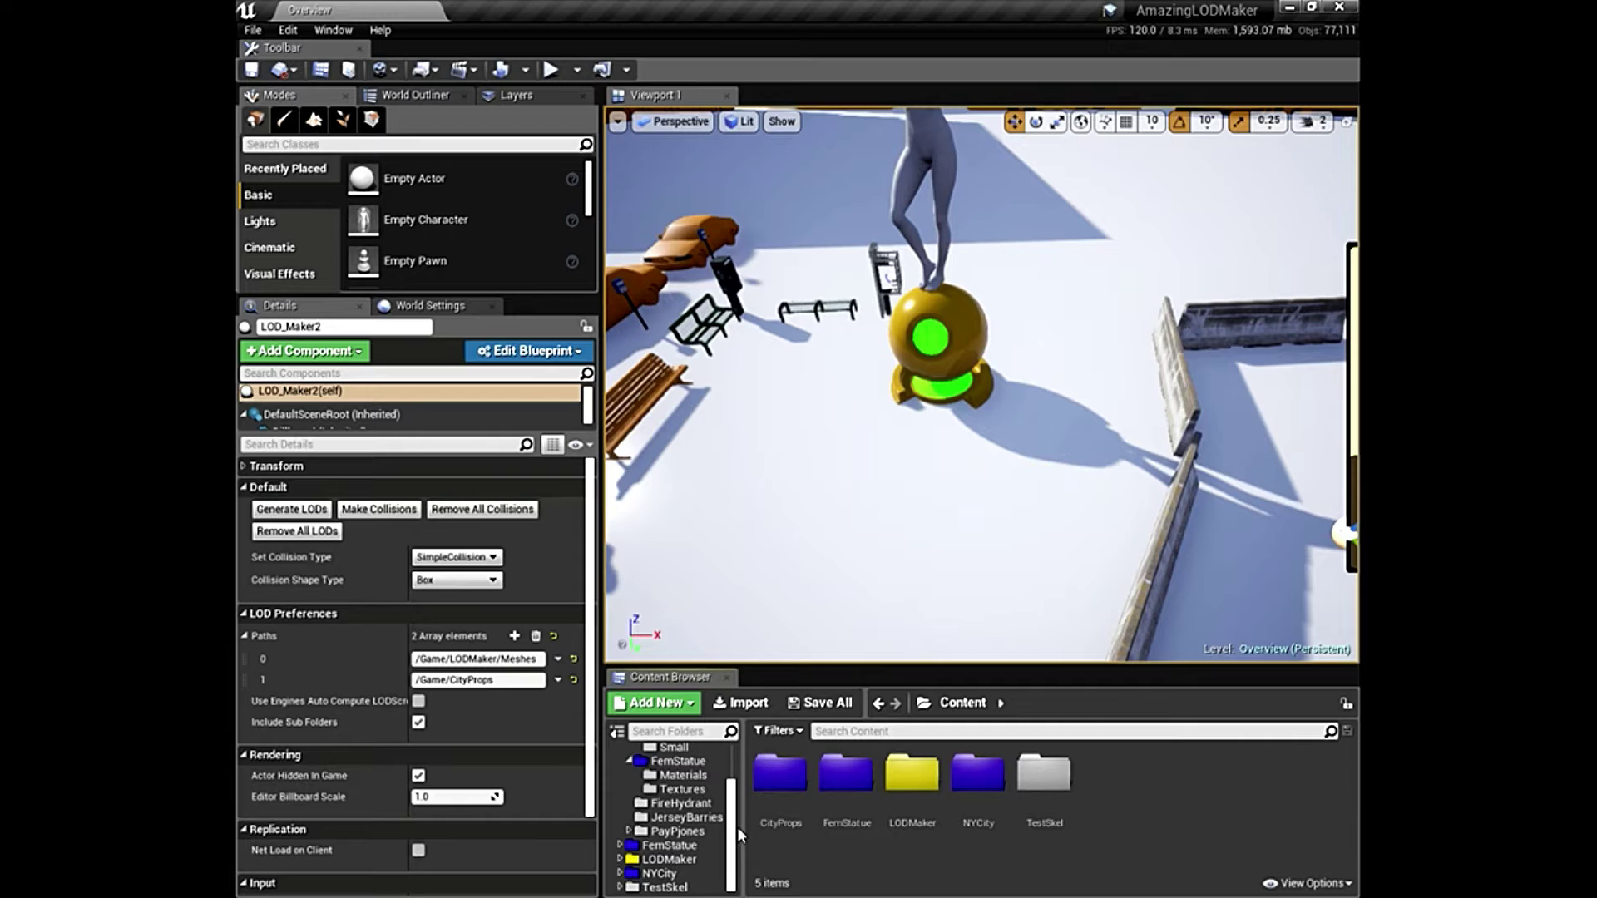
scroll(702, 803, "up", 3)
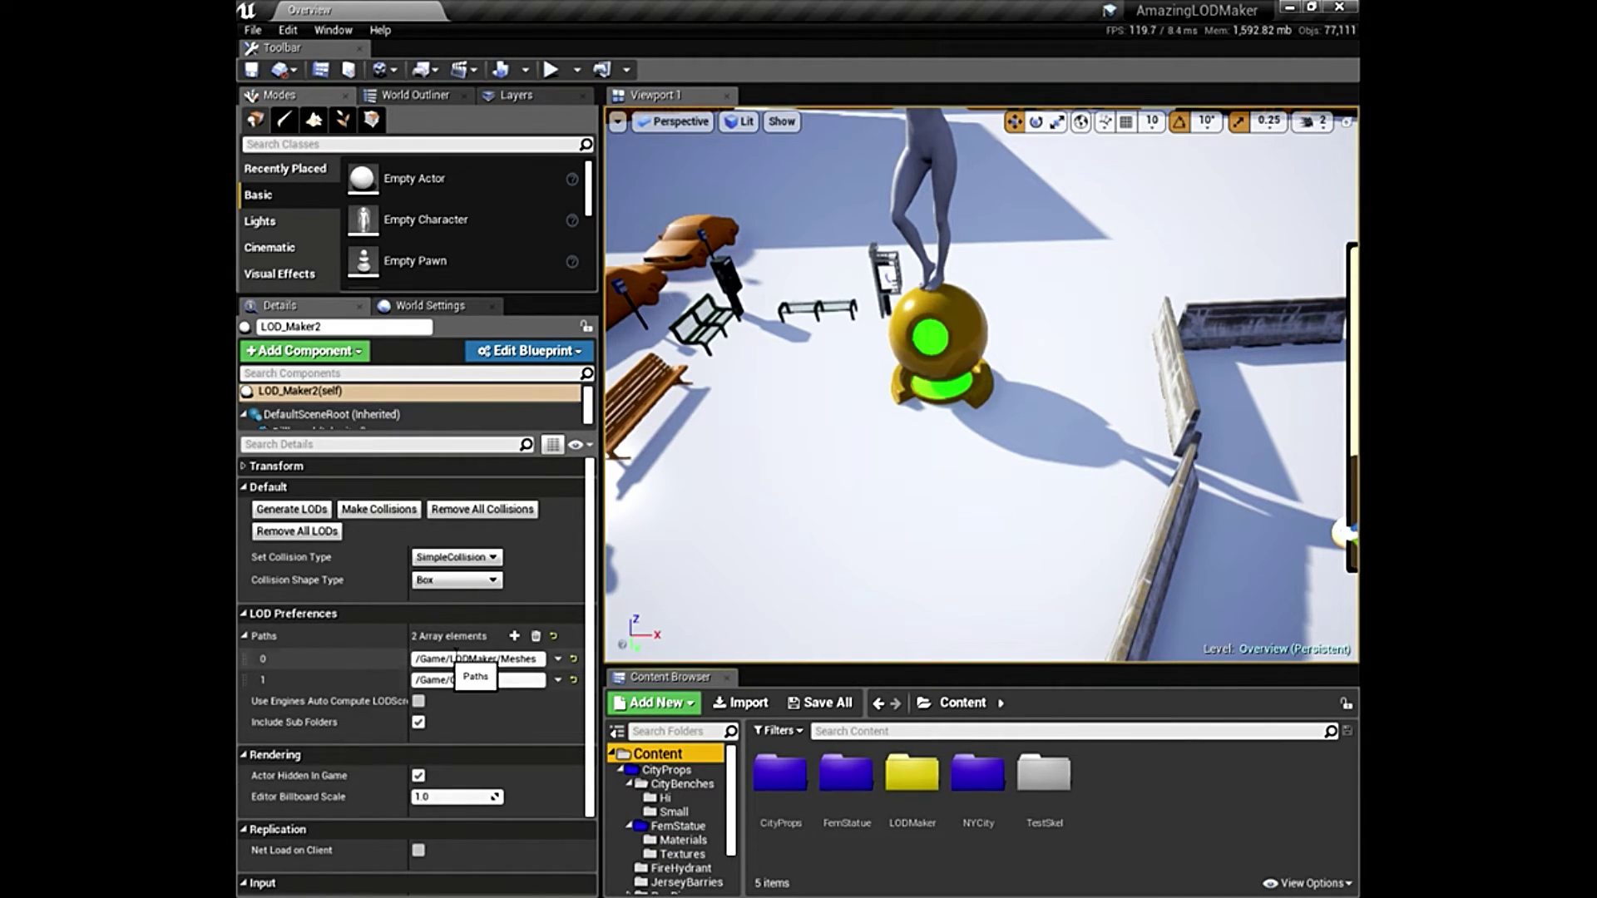
left_click(419, 723)
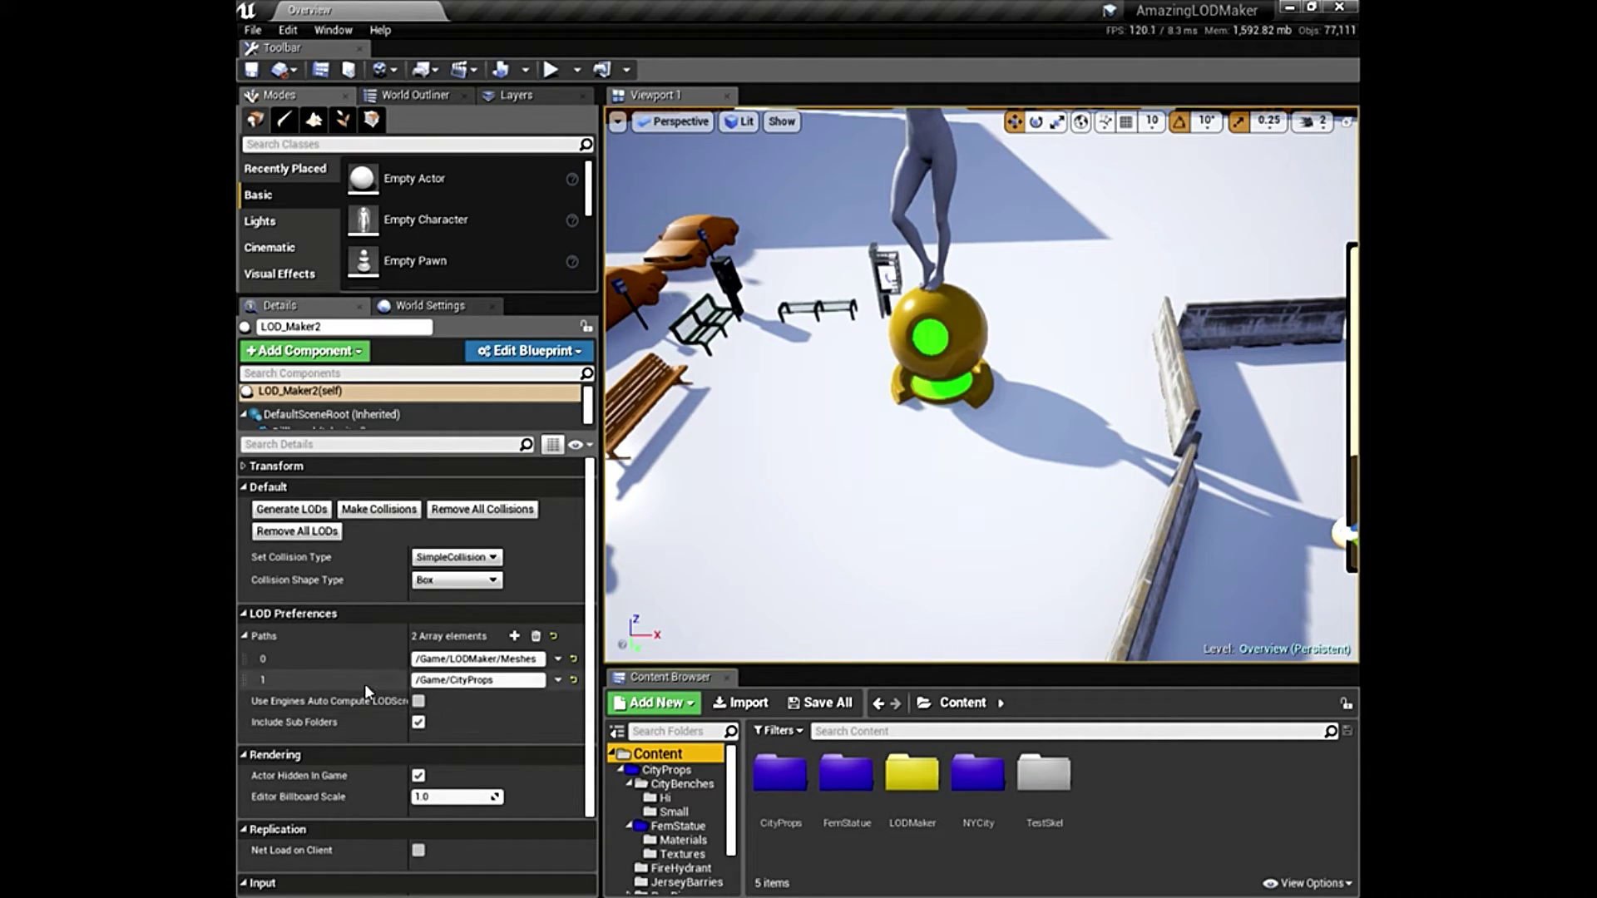
mouse_move(391, 706)
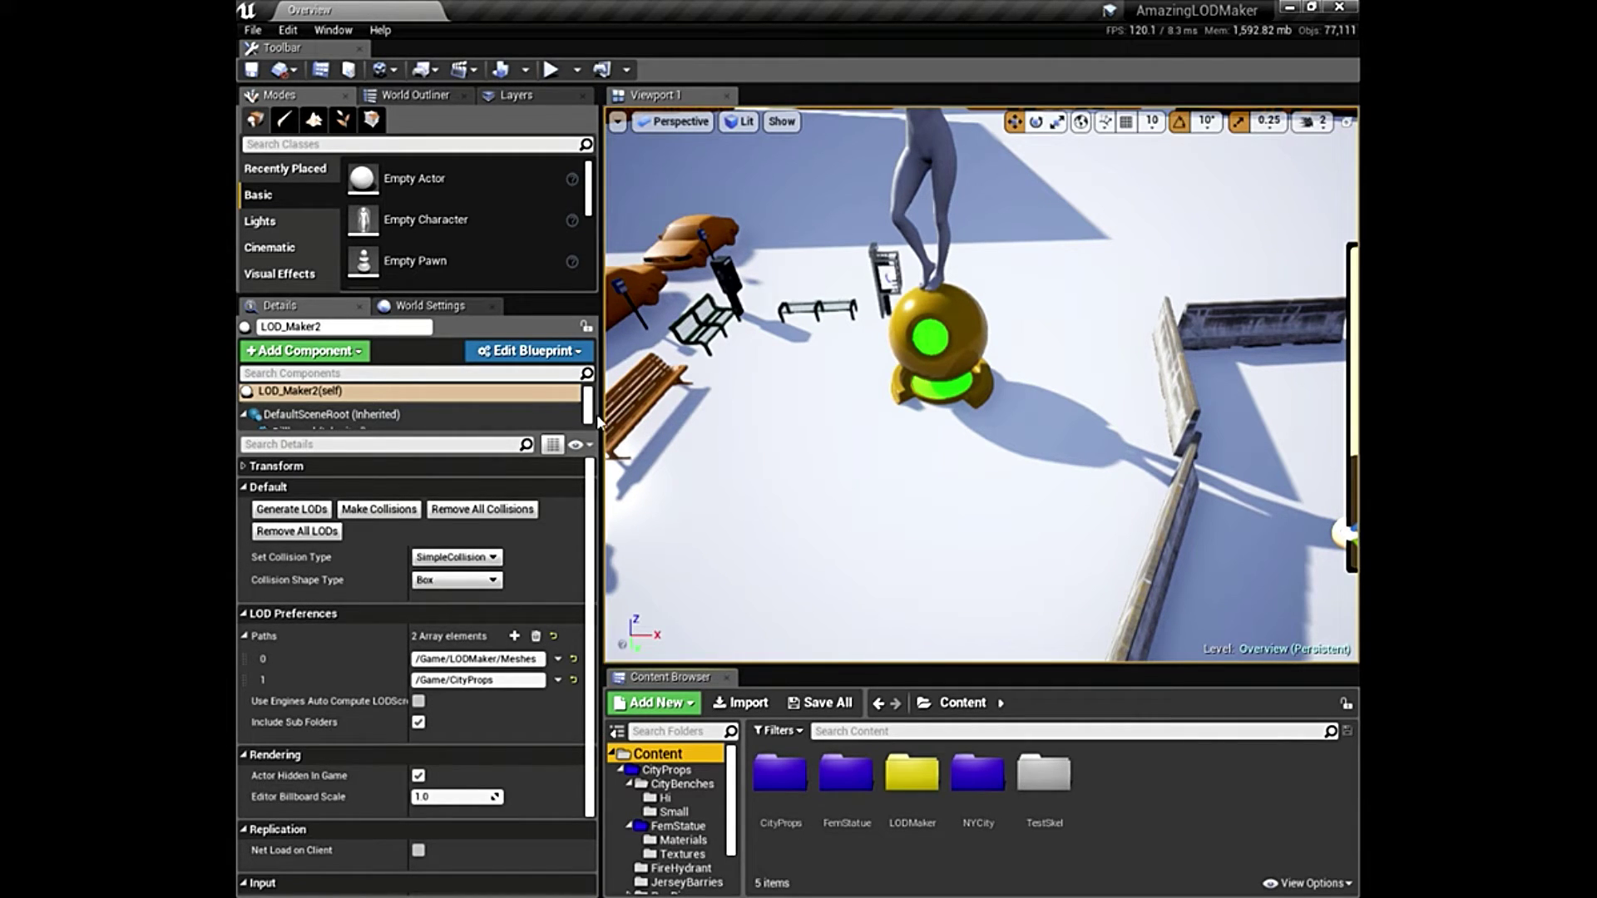
left_click_drag(597, 420, 533, 420)
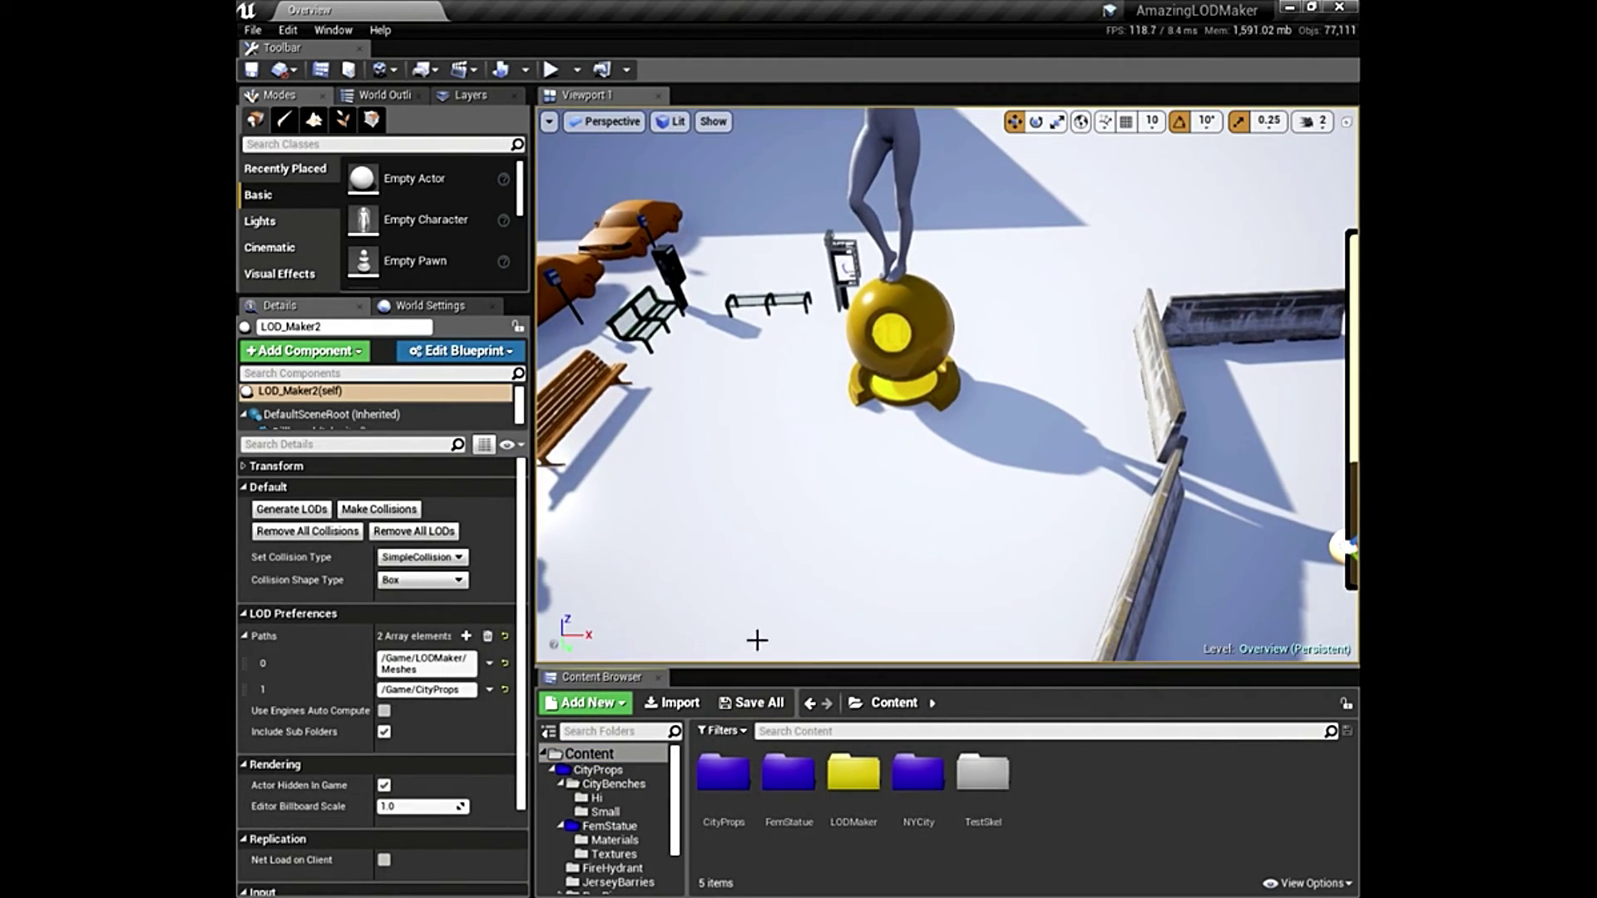
right_click_drag(755, 464, 751, 382)
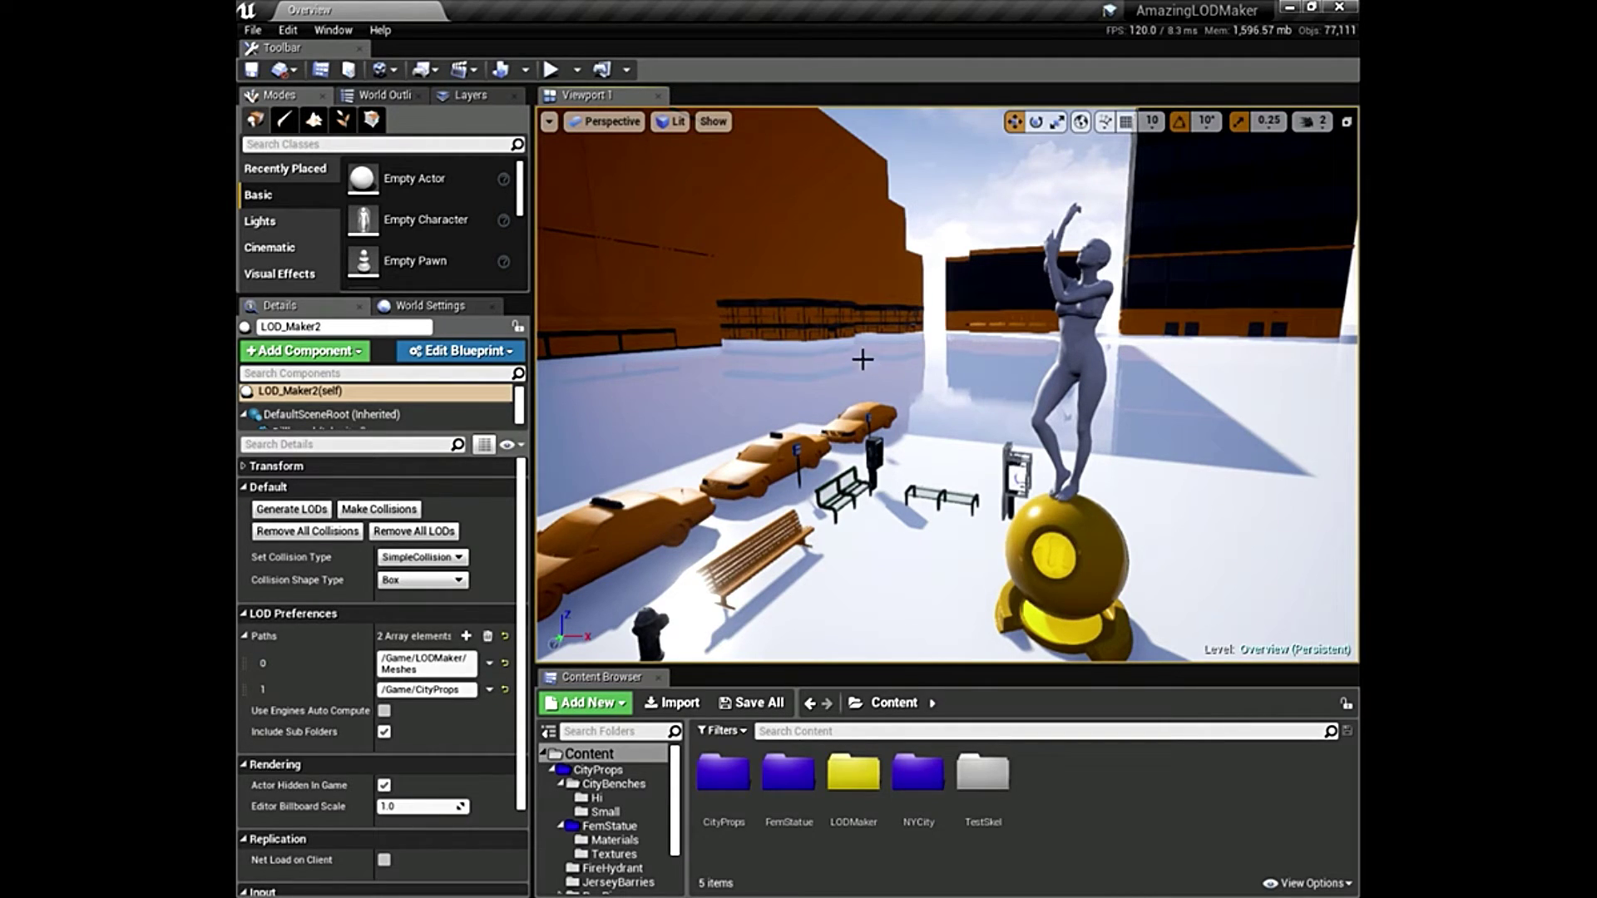
left_click(287, 30)
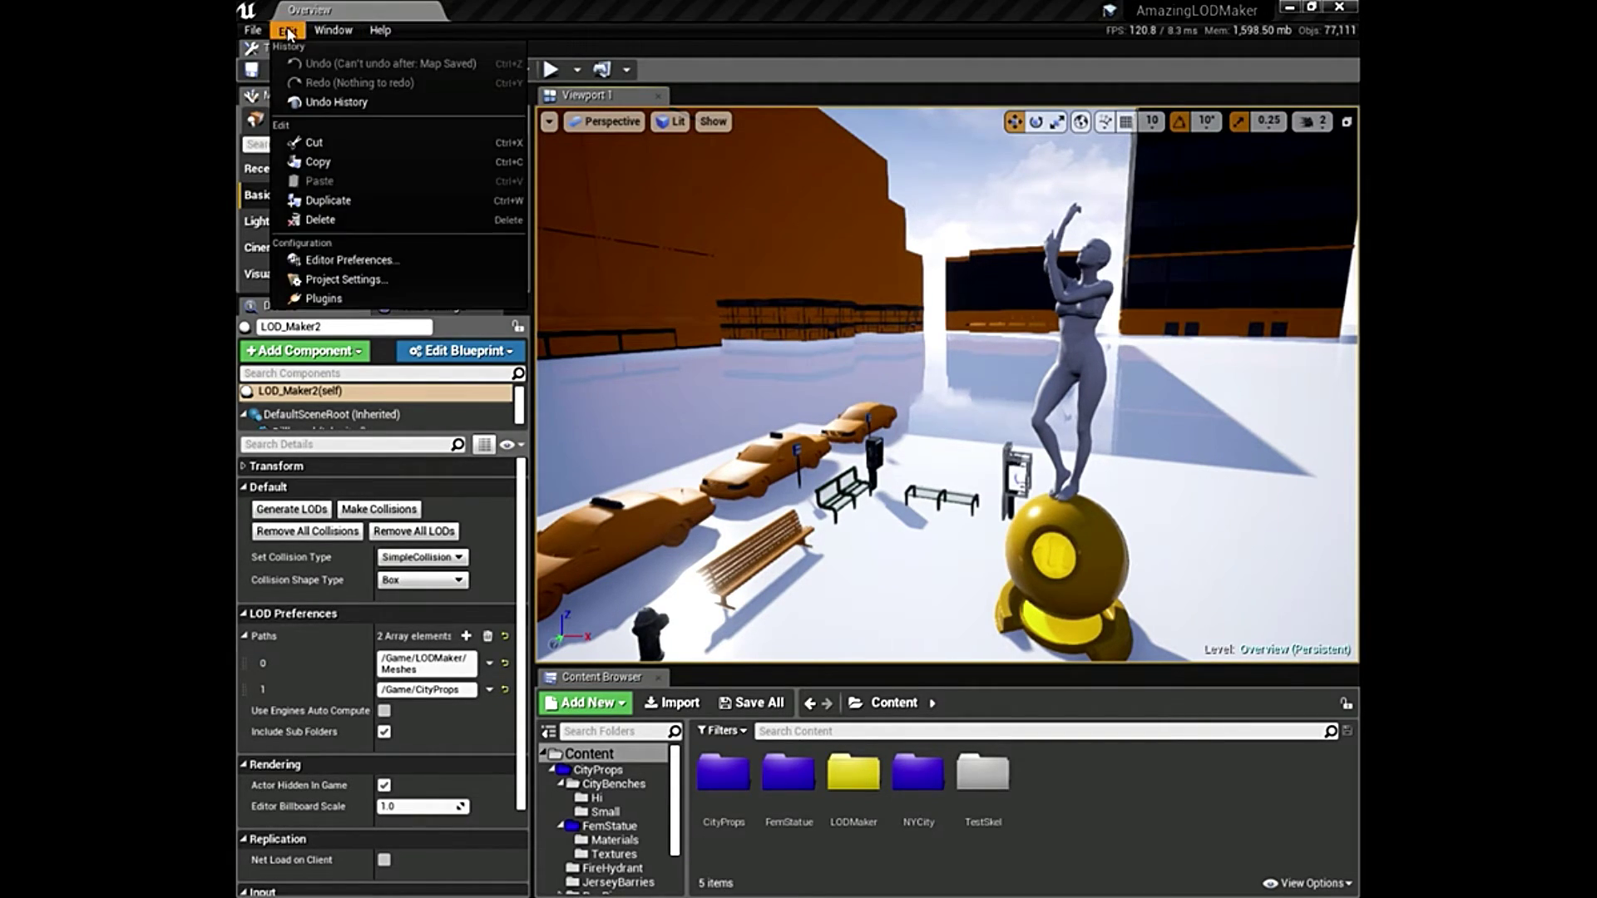
left_click(326, 298)
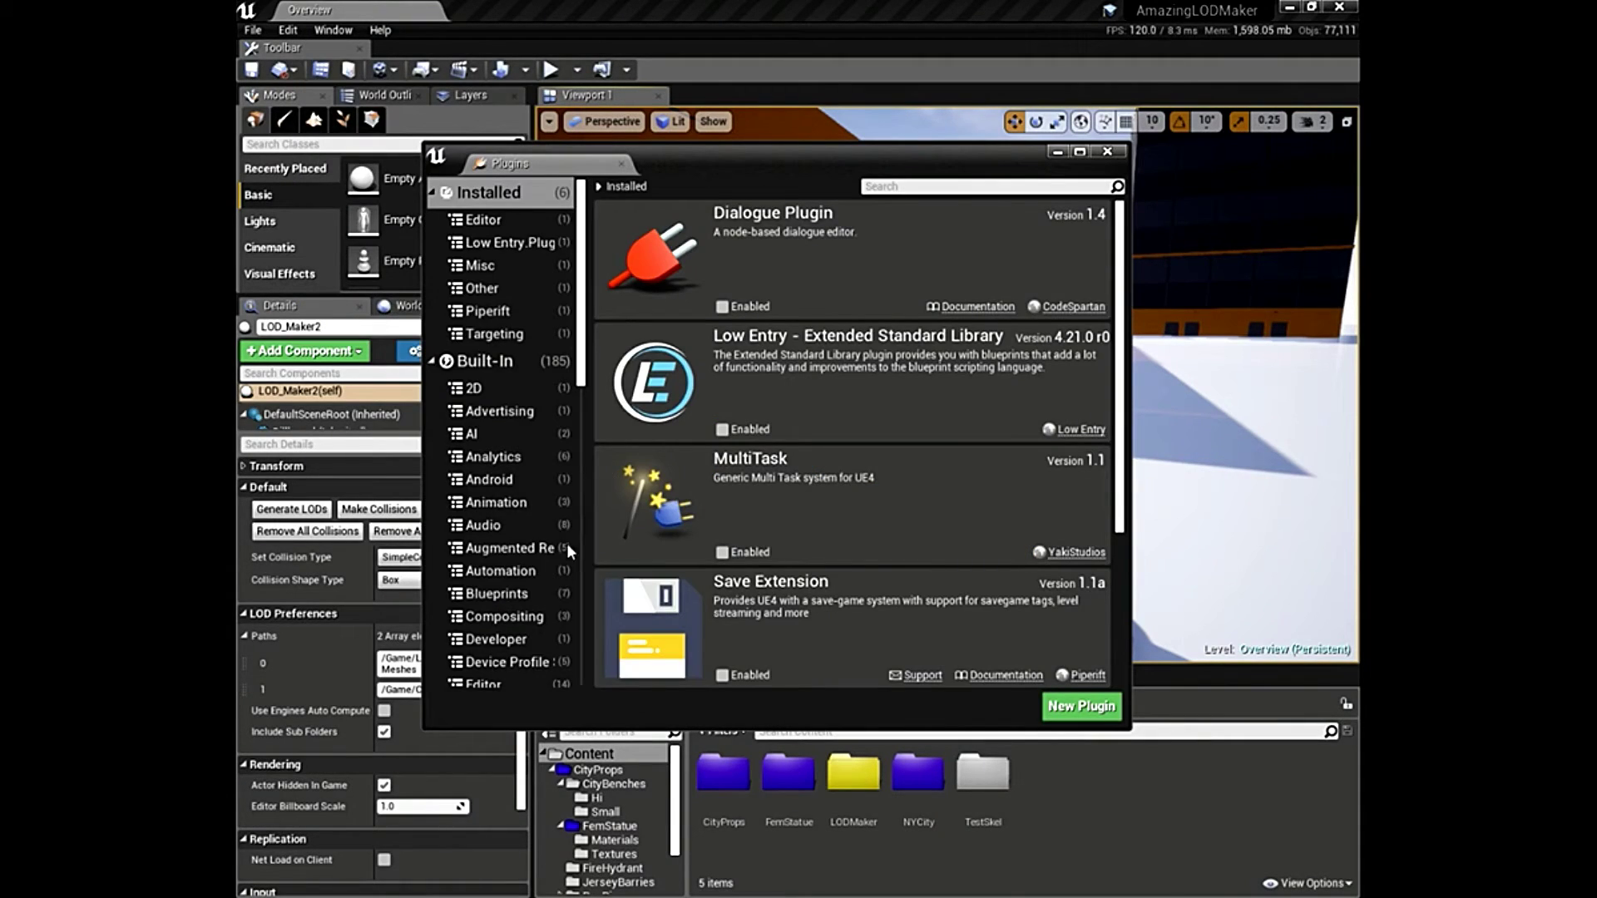
scroll(518, 559, "down", 3)
scroll(518, 559, "down", 6)
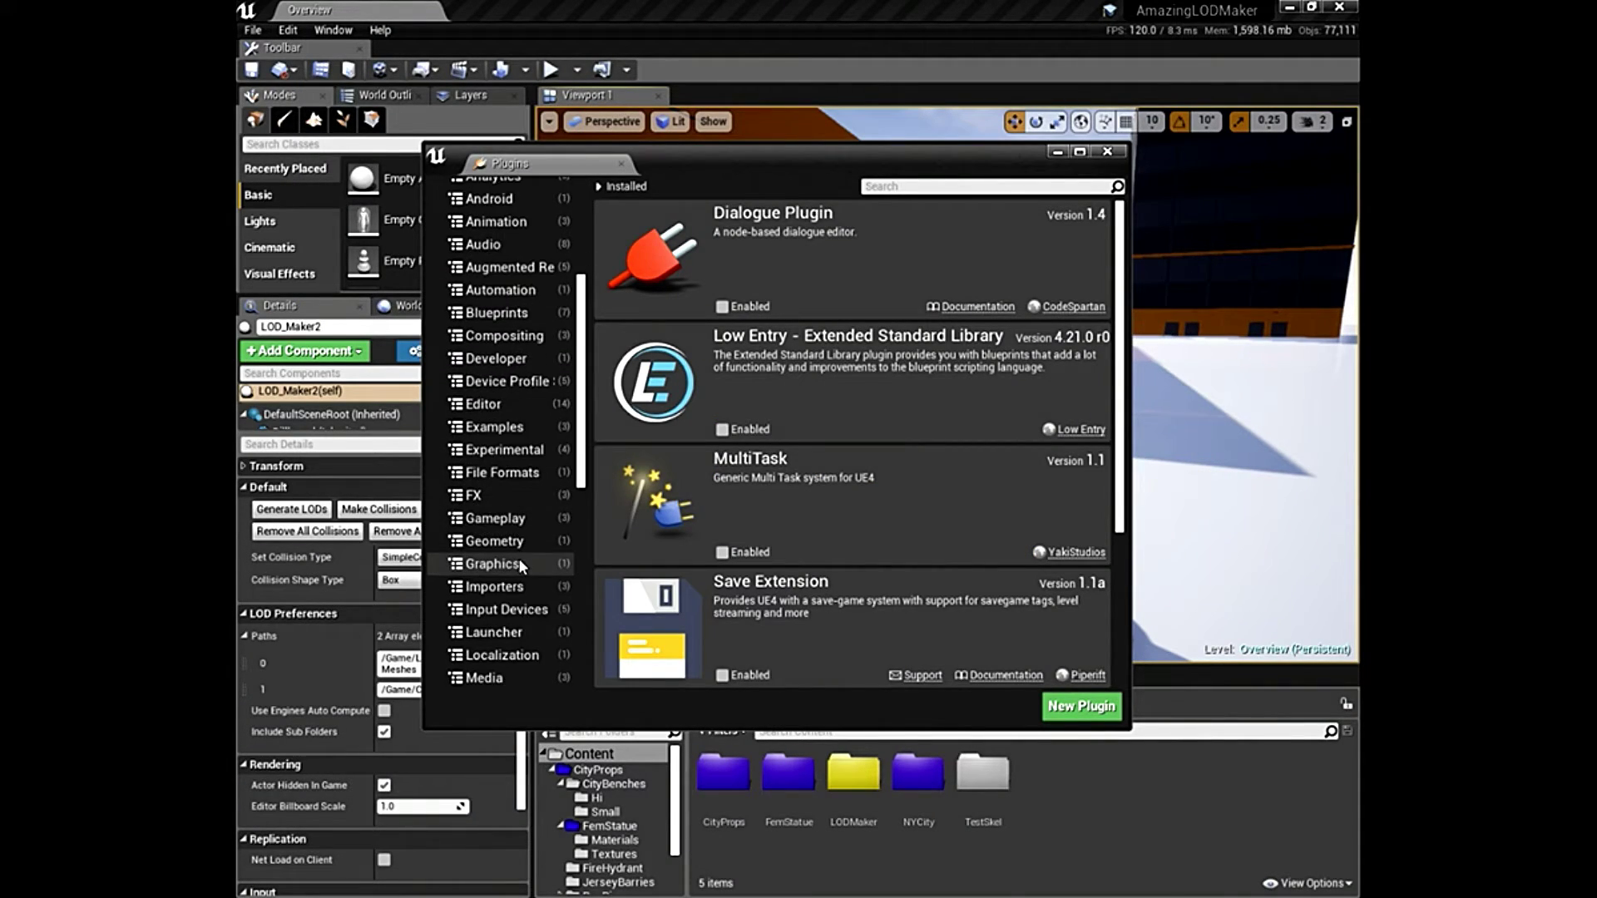
scroll(517, 563, "down", 3)
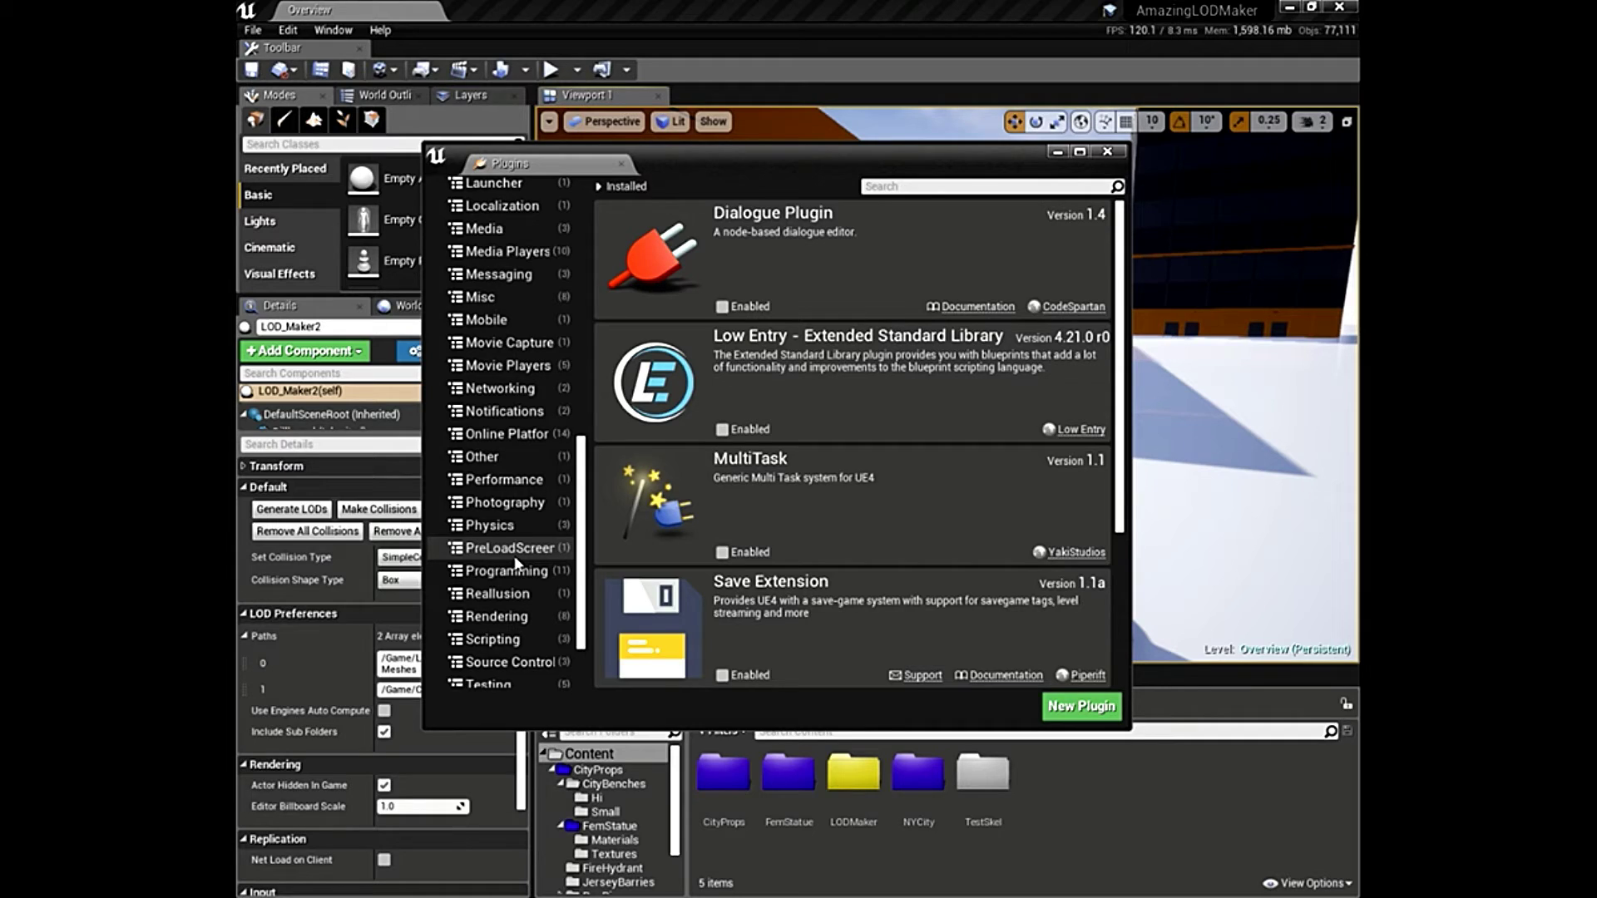
left_click(501, 639)
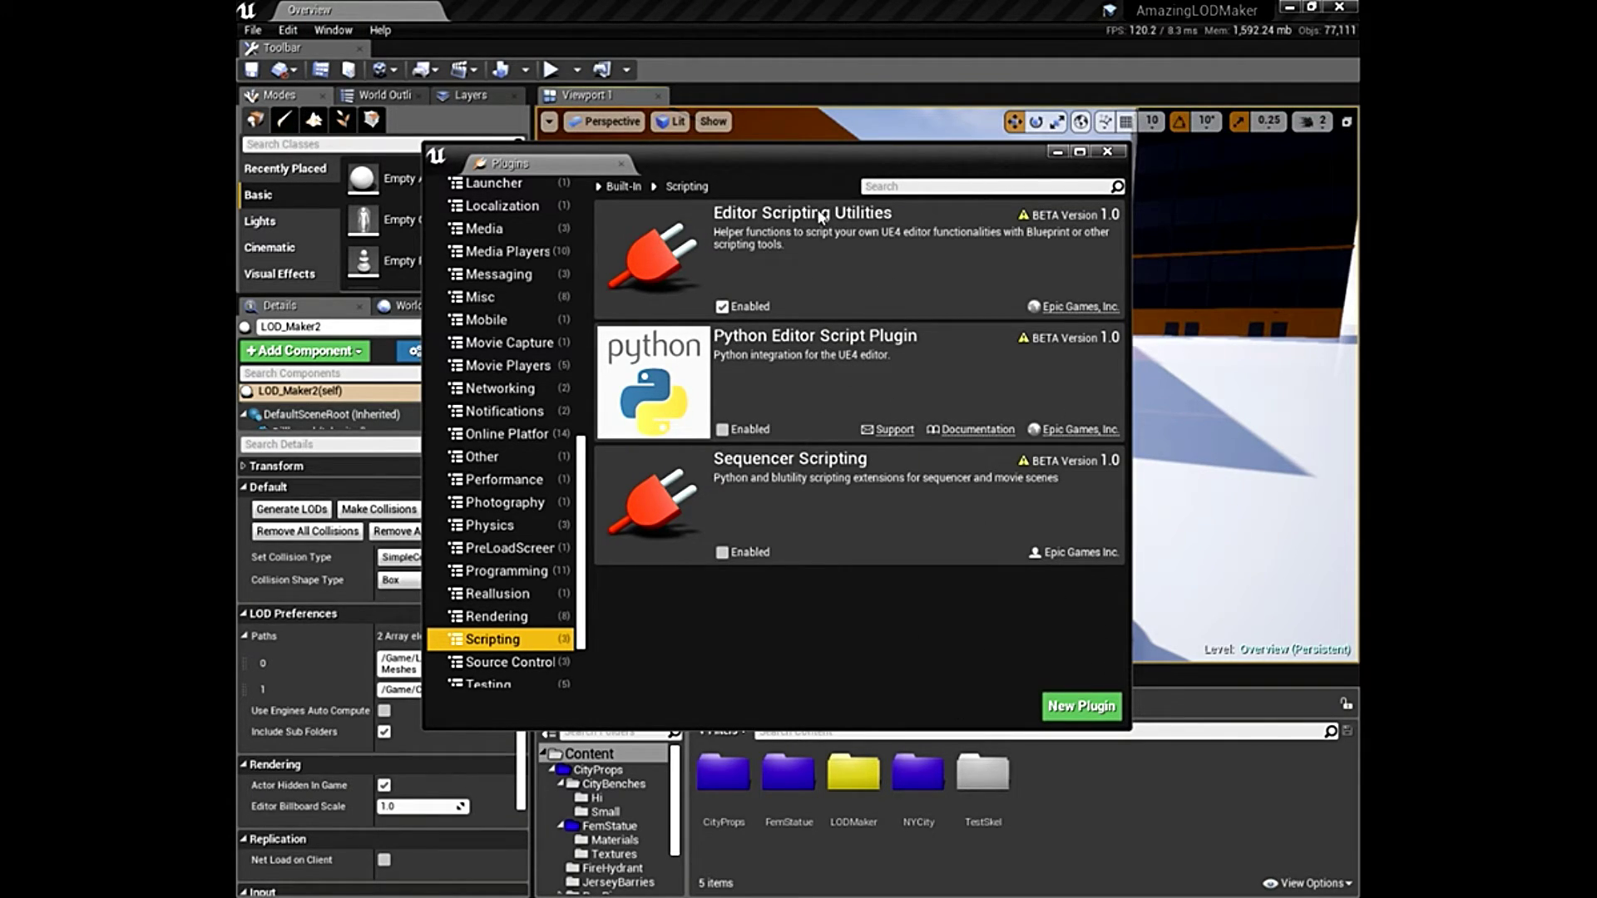
left_click(1110, 153)
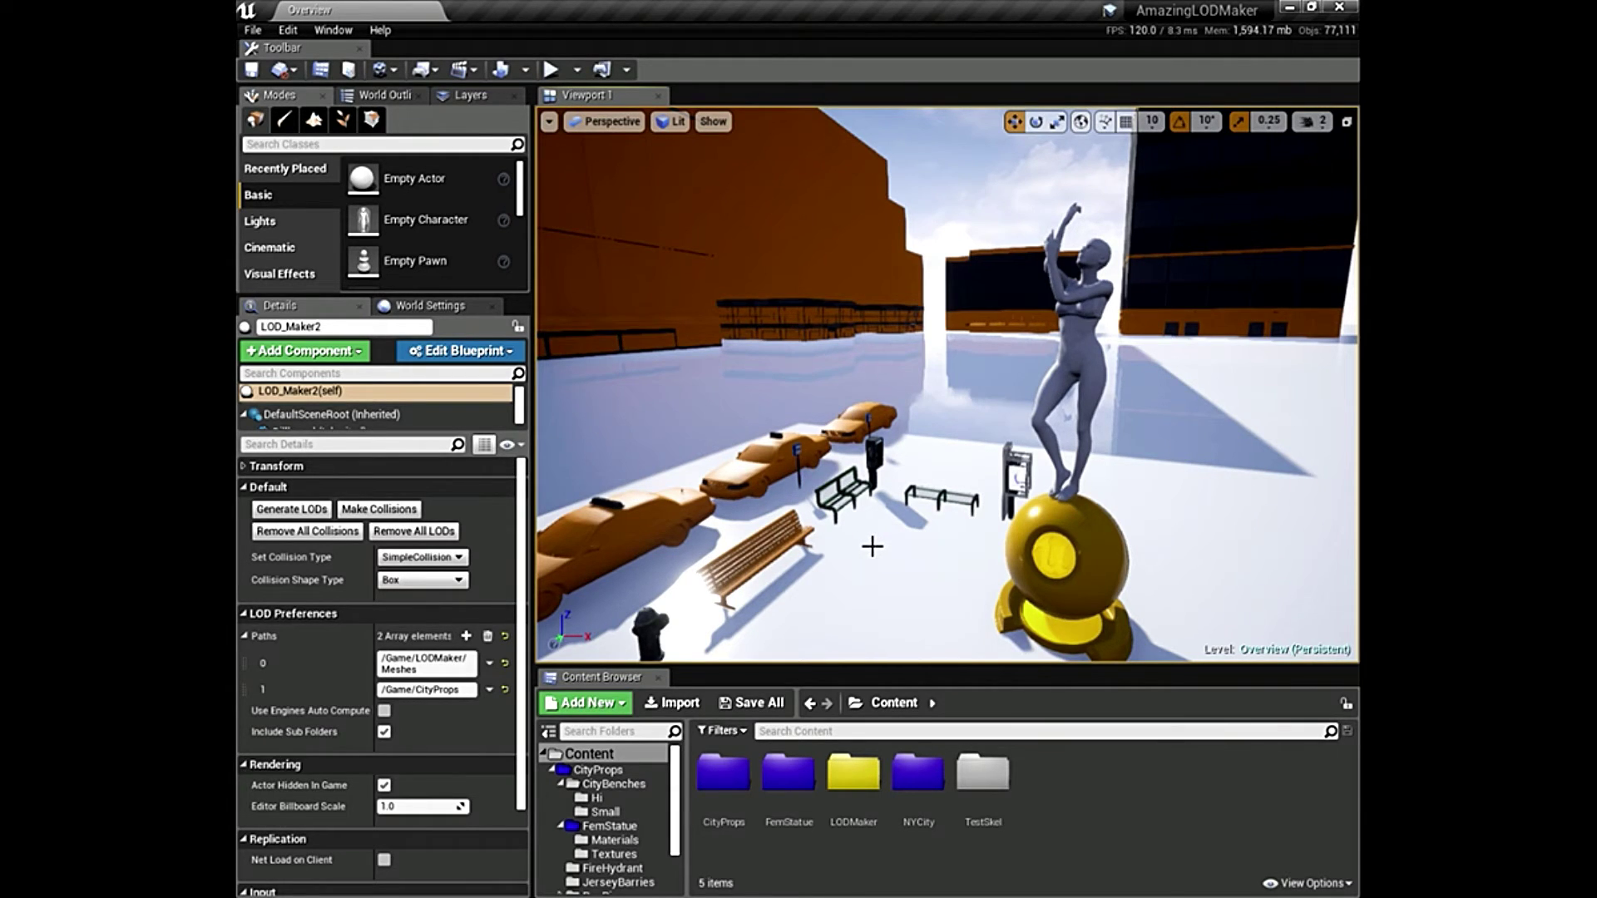
Frame the LOD_Maker2 actor and open its LOD_Maker blueprint in the Blueprint Editor.
left_click_drag(891, 559, 775, 462)
key("f")
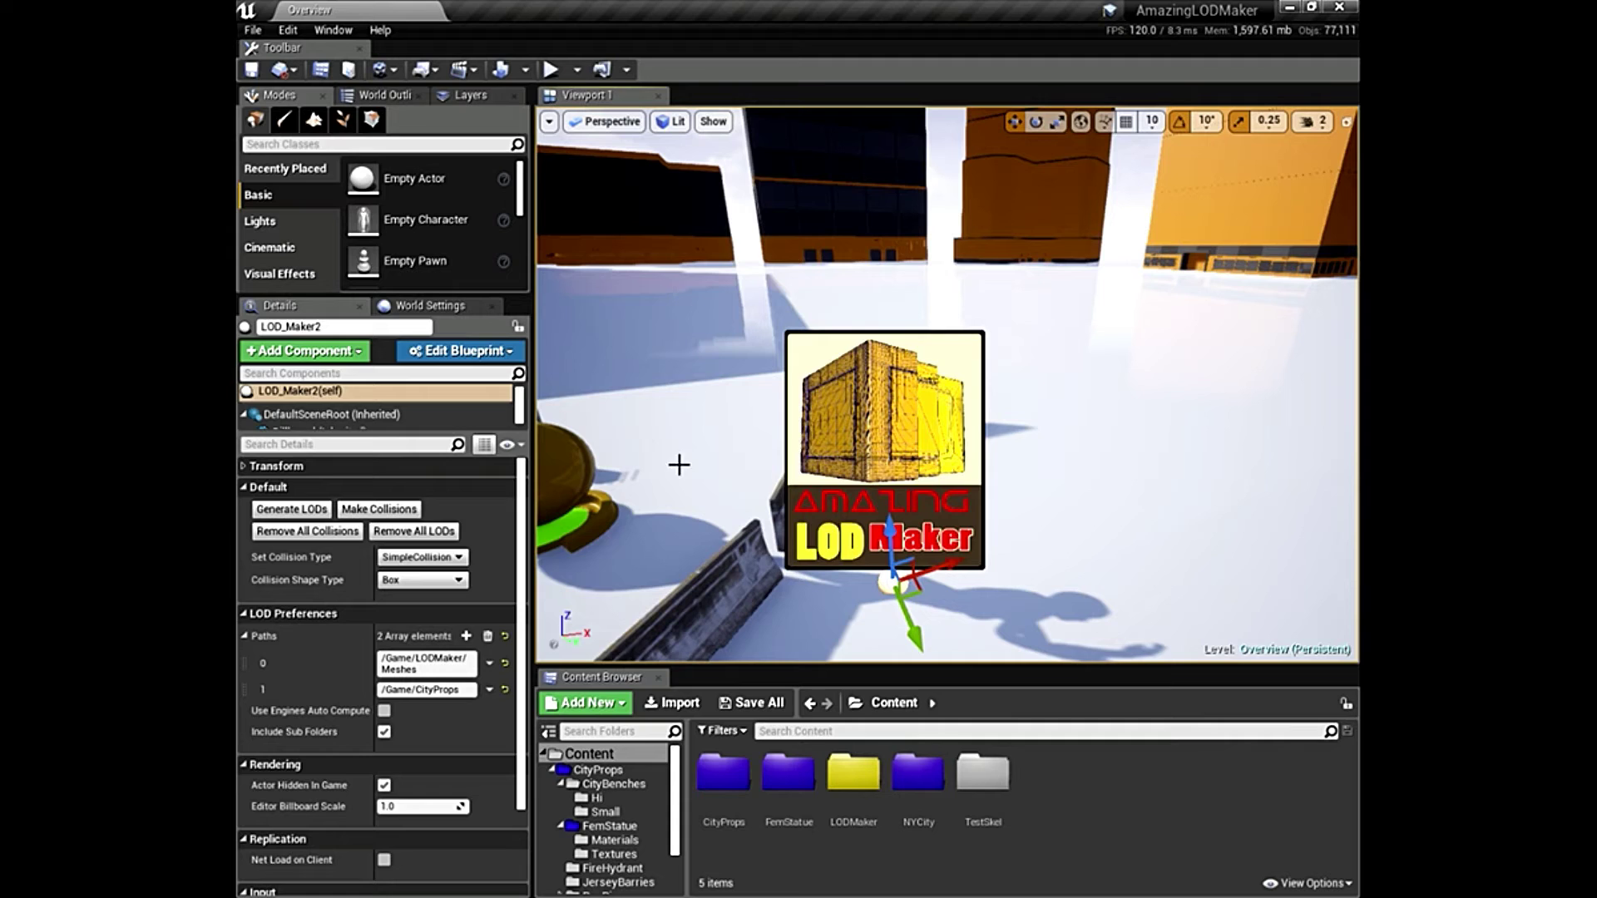
left_click(454, 350)
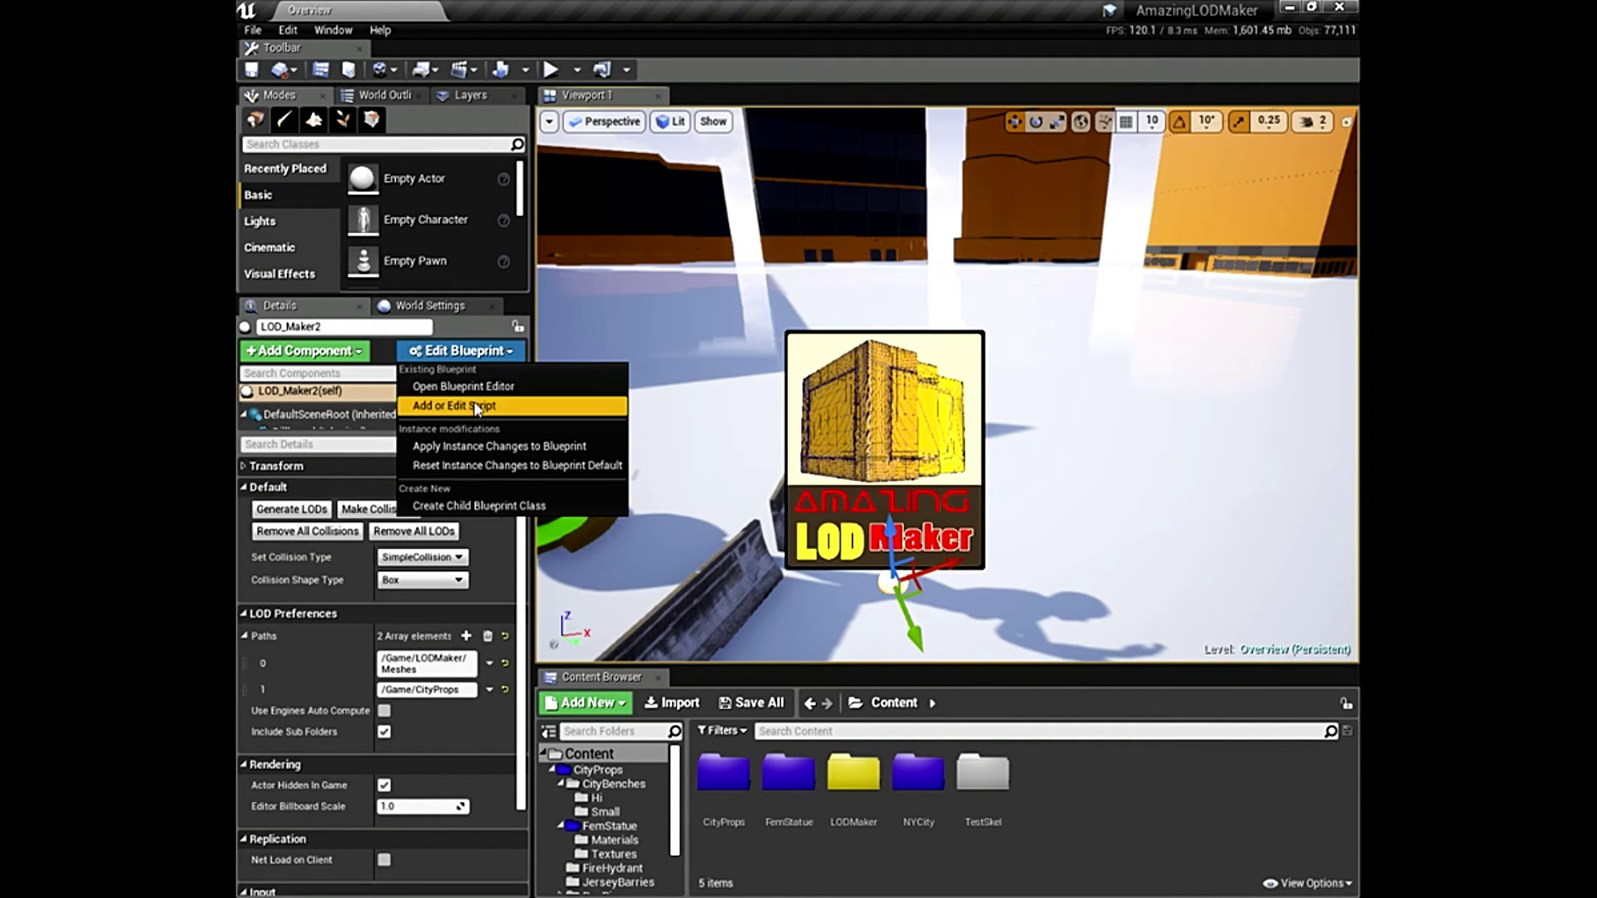
left_click(473, 384)
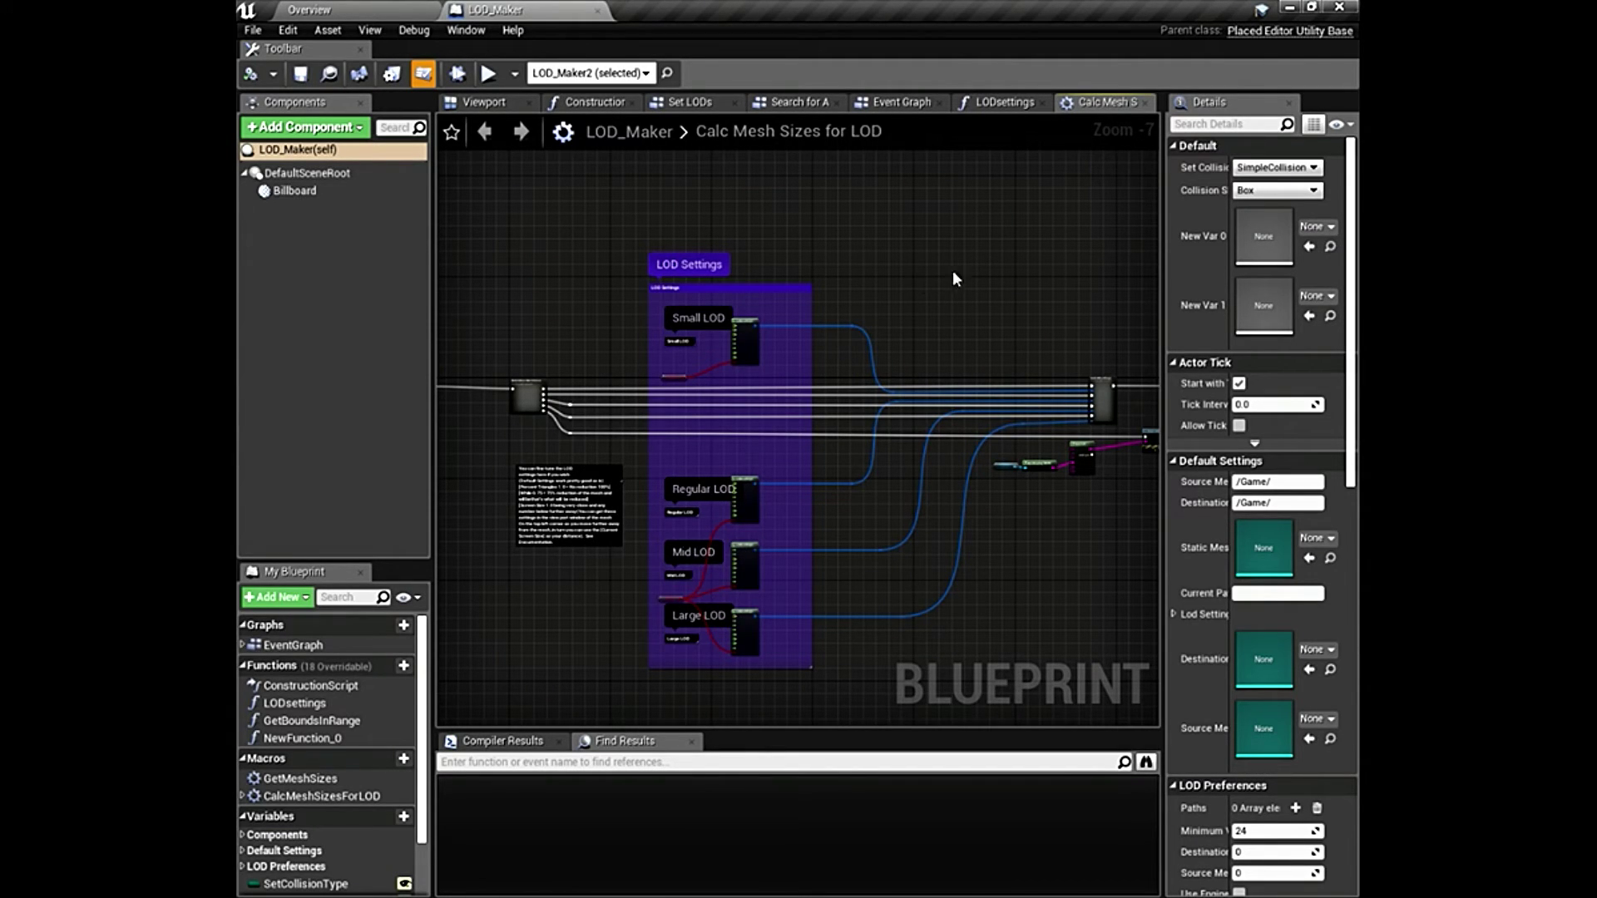
Bring the LOD Settings comment's Small, Regular, Mid and Large LOD nodes into view.
right_click_drag(932, 291, 1024, 252)
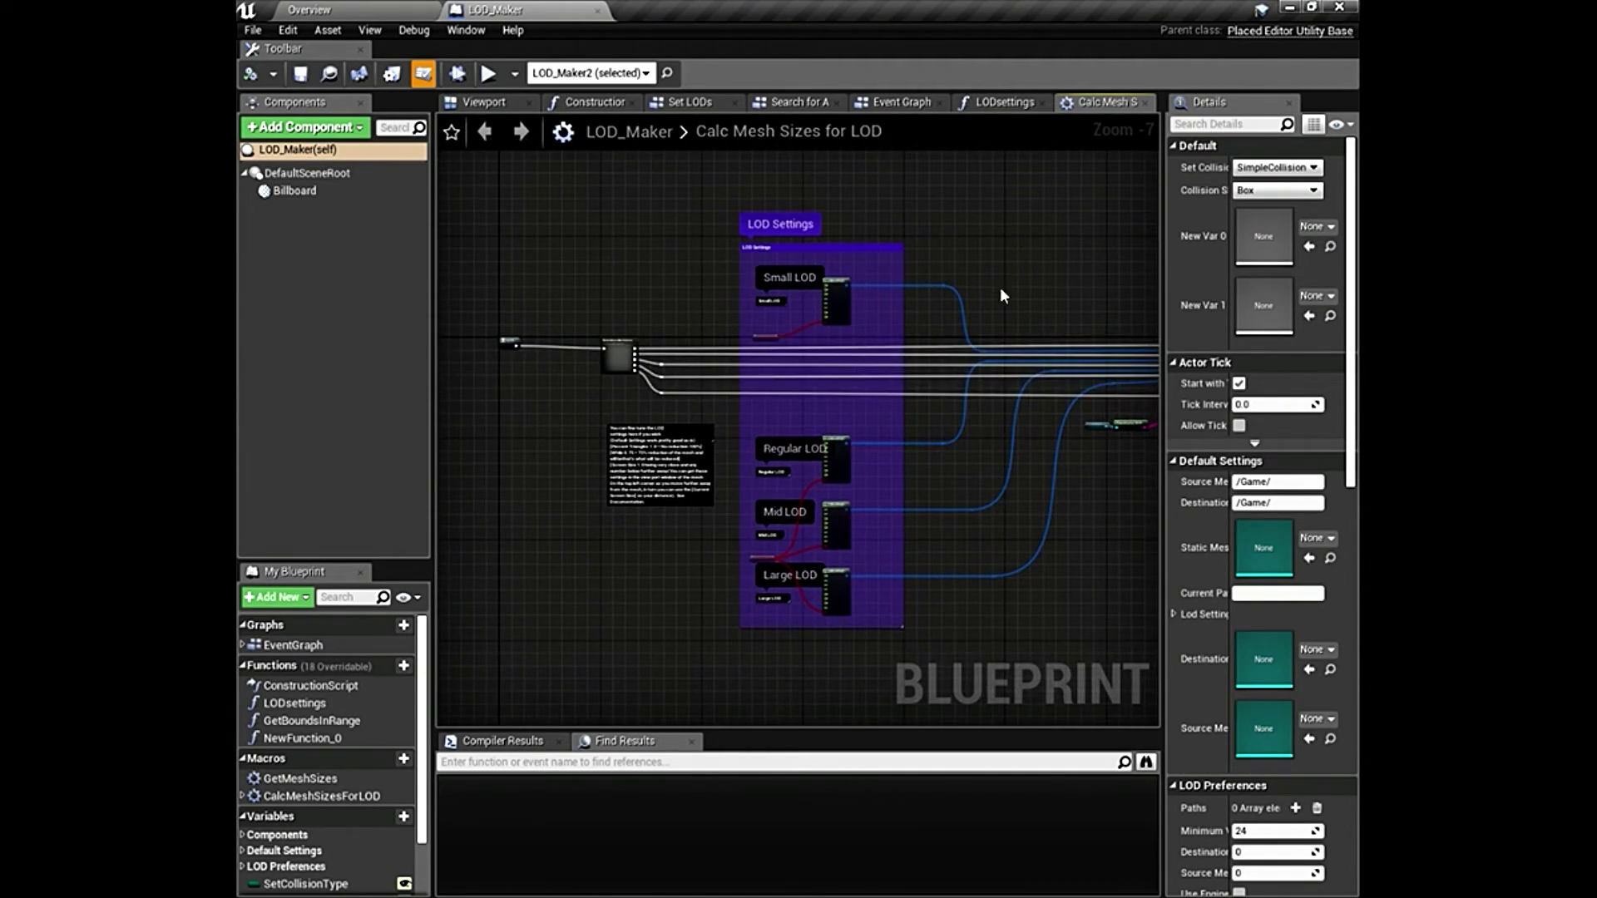
scroll(654, 458, "up", 4)
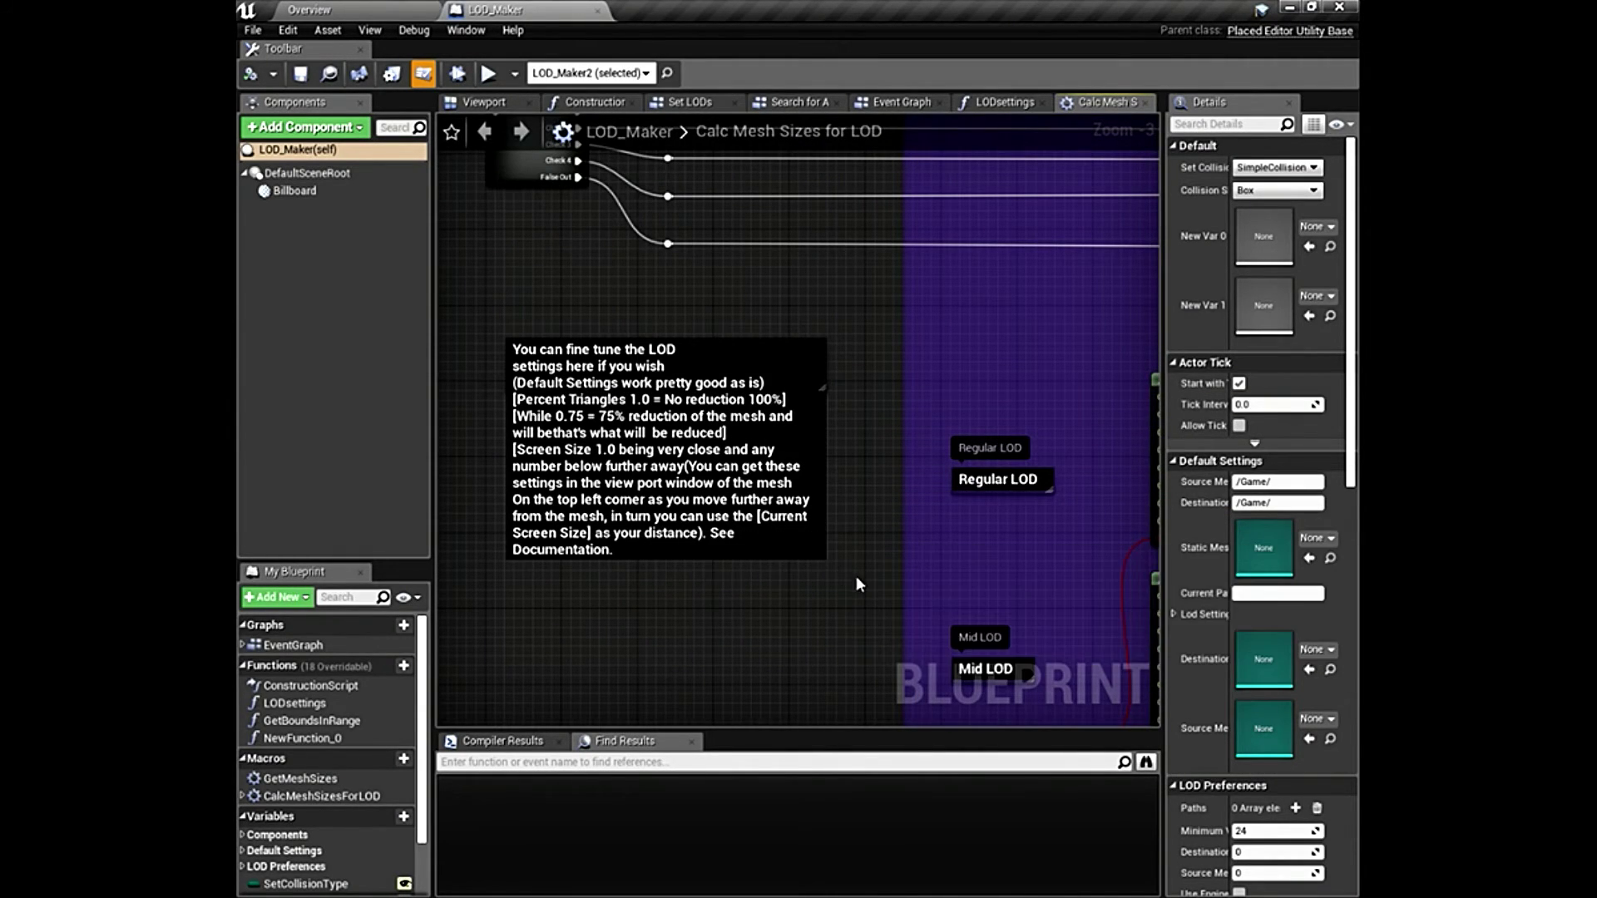
scroll(703, 490, "down", 1)
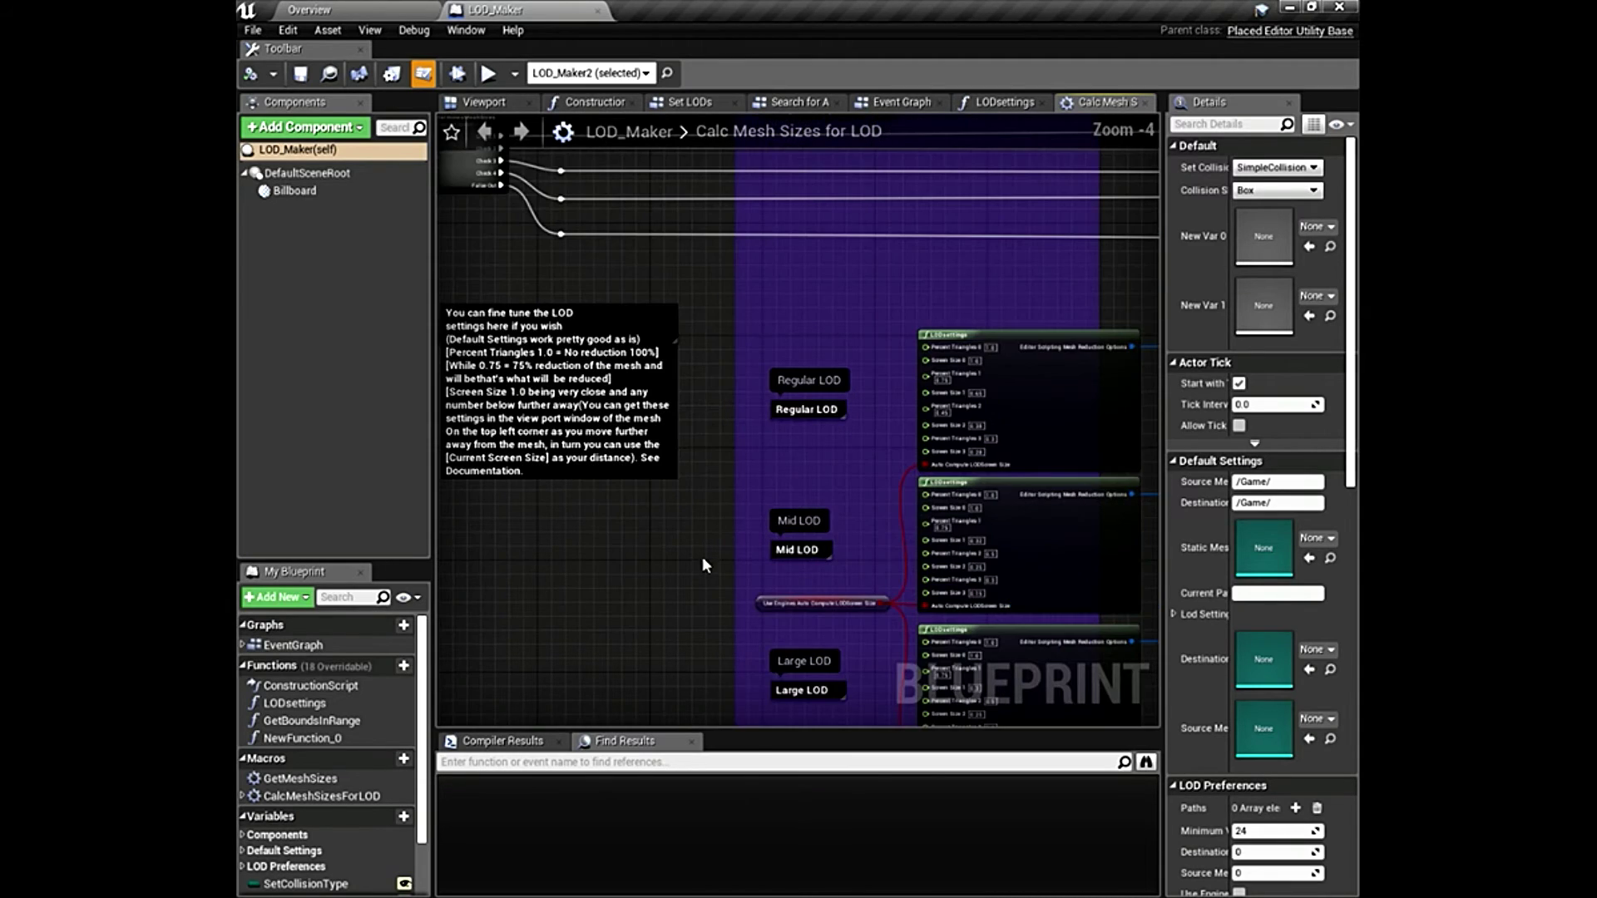
right_click_drag(703, 557, 667, 428)
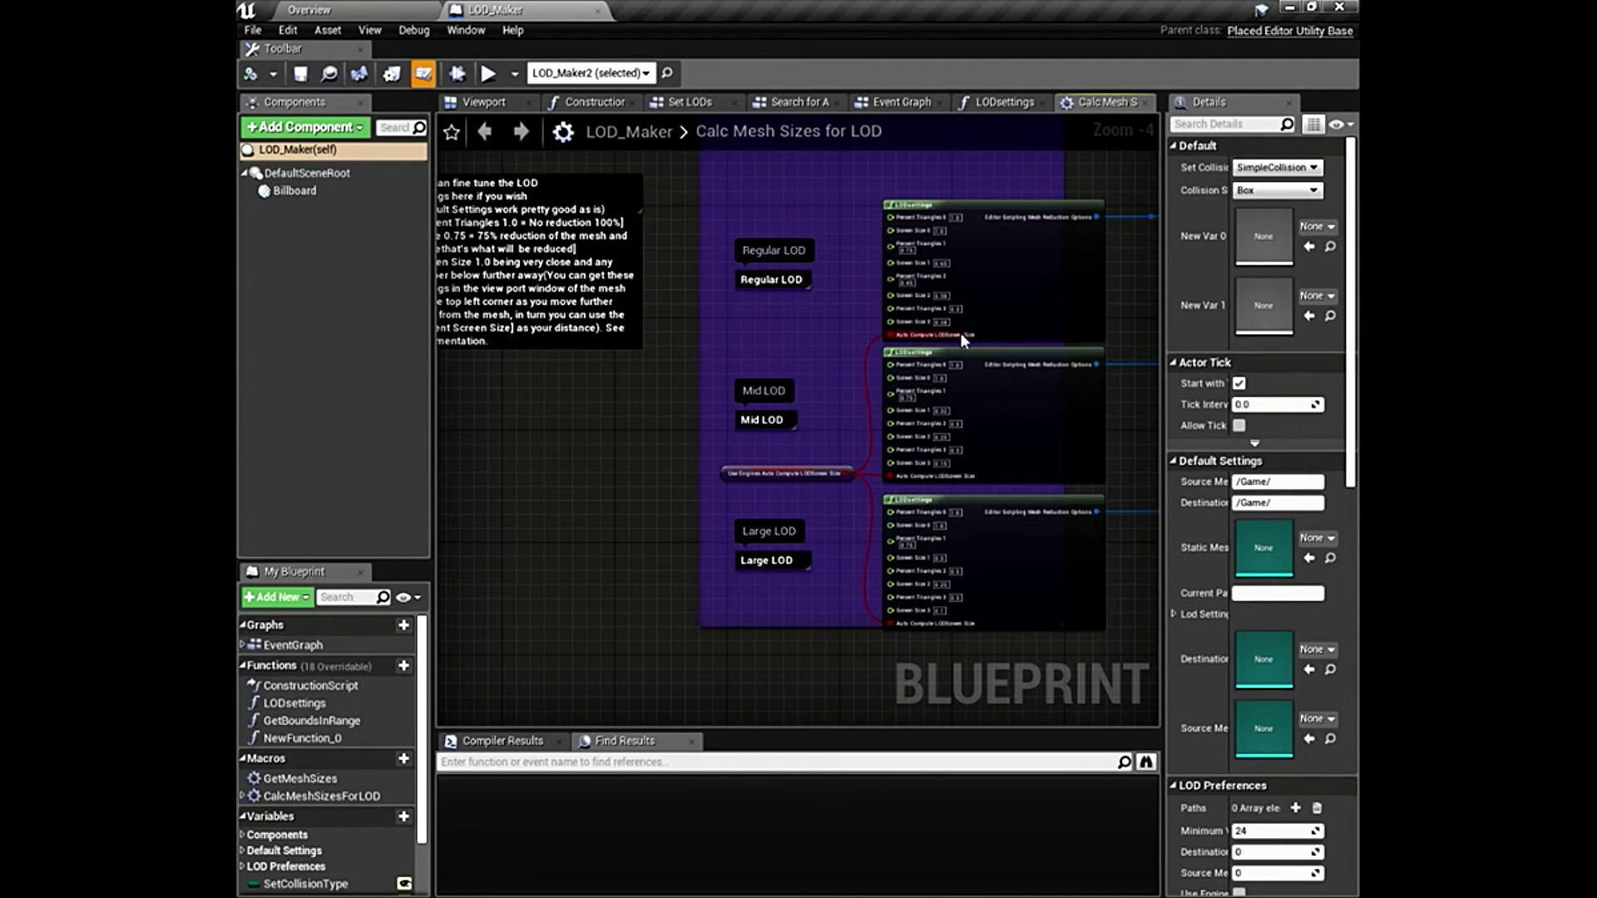
scroll(982, 231, "up", 2)
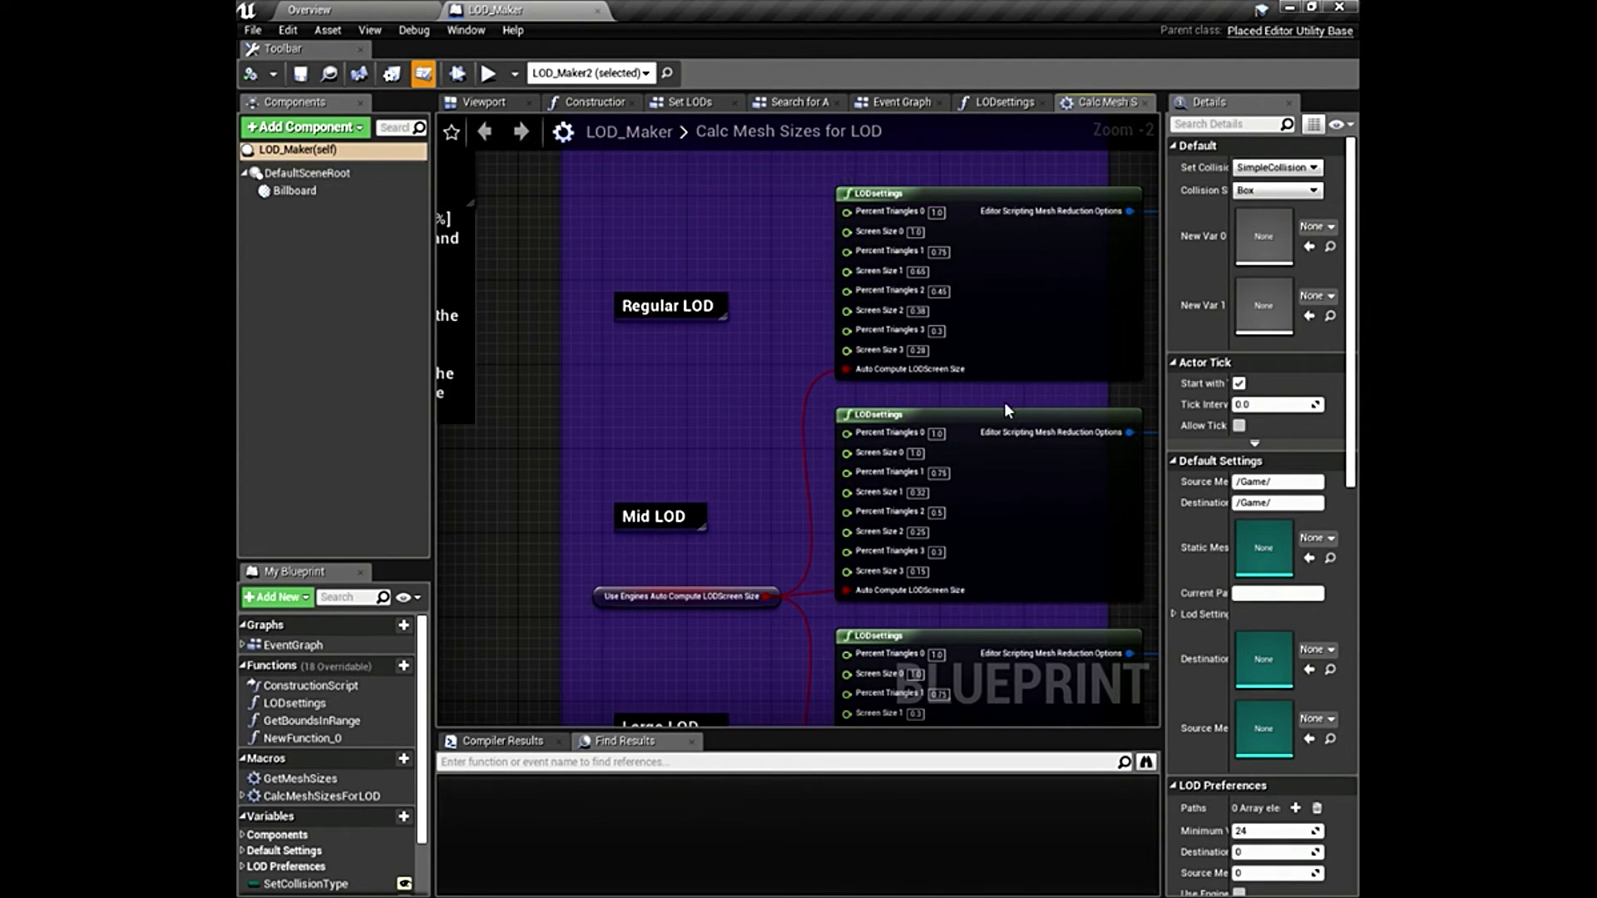
right_click_drag(923, 505, 866, 404)
scroll(866, 403, "down", 4)
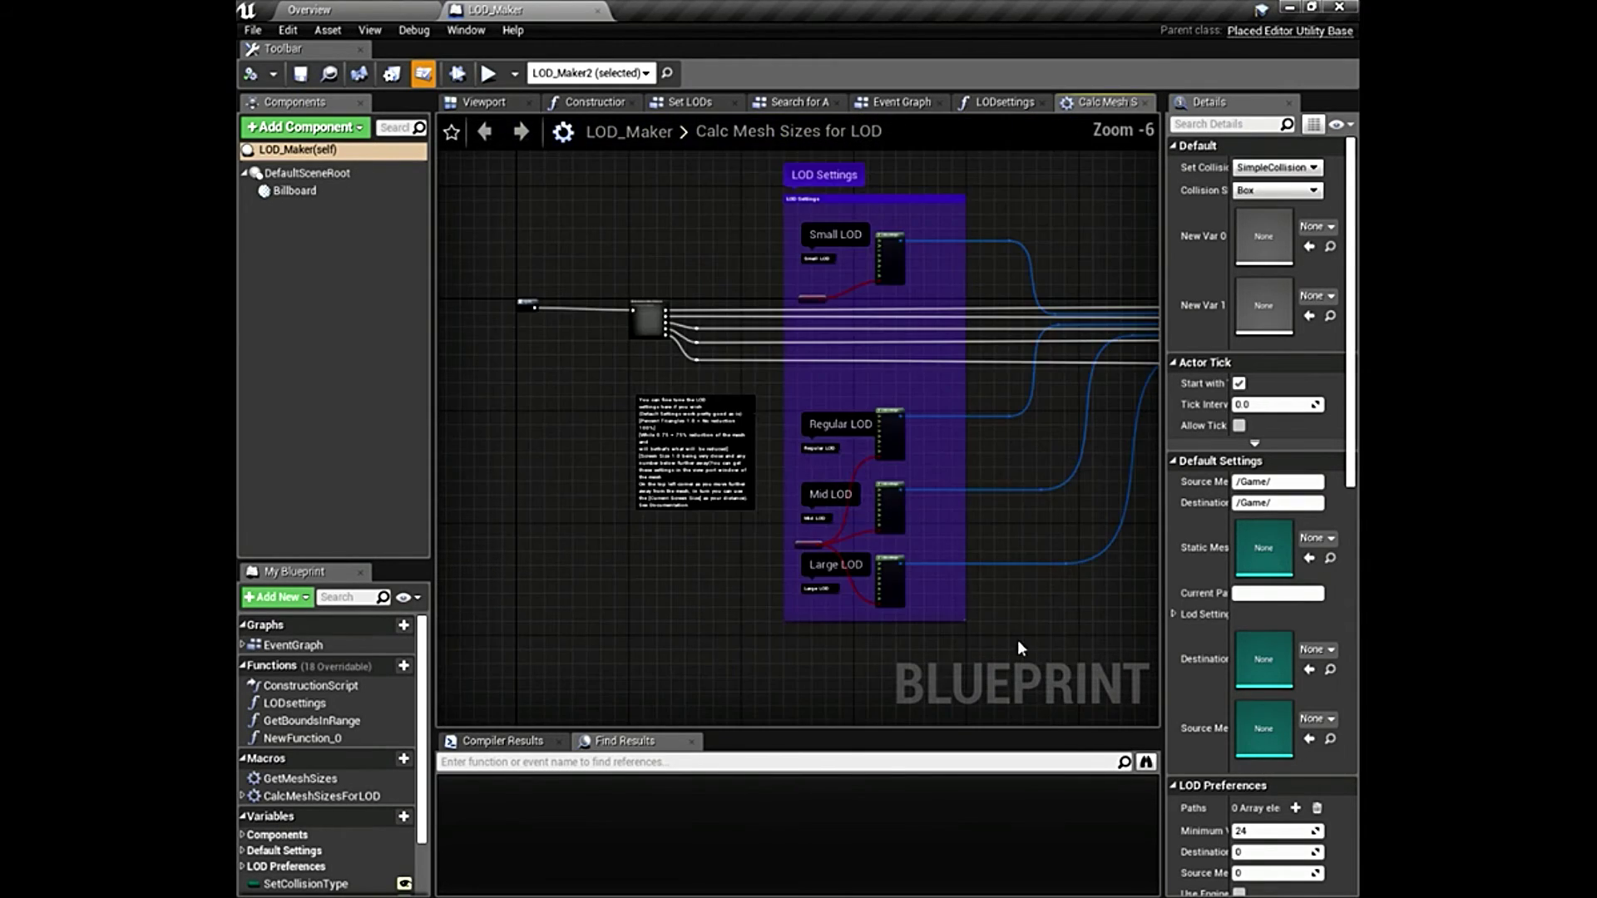
right_click_drag(866, 609, 775, 464)
right_click_drag(976, 530, 819, 626)
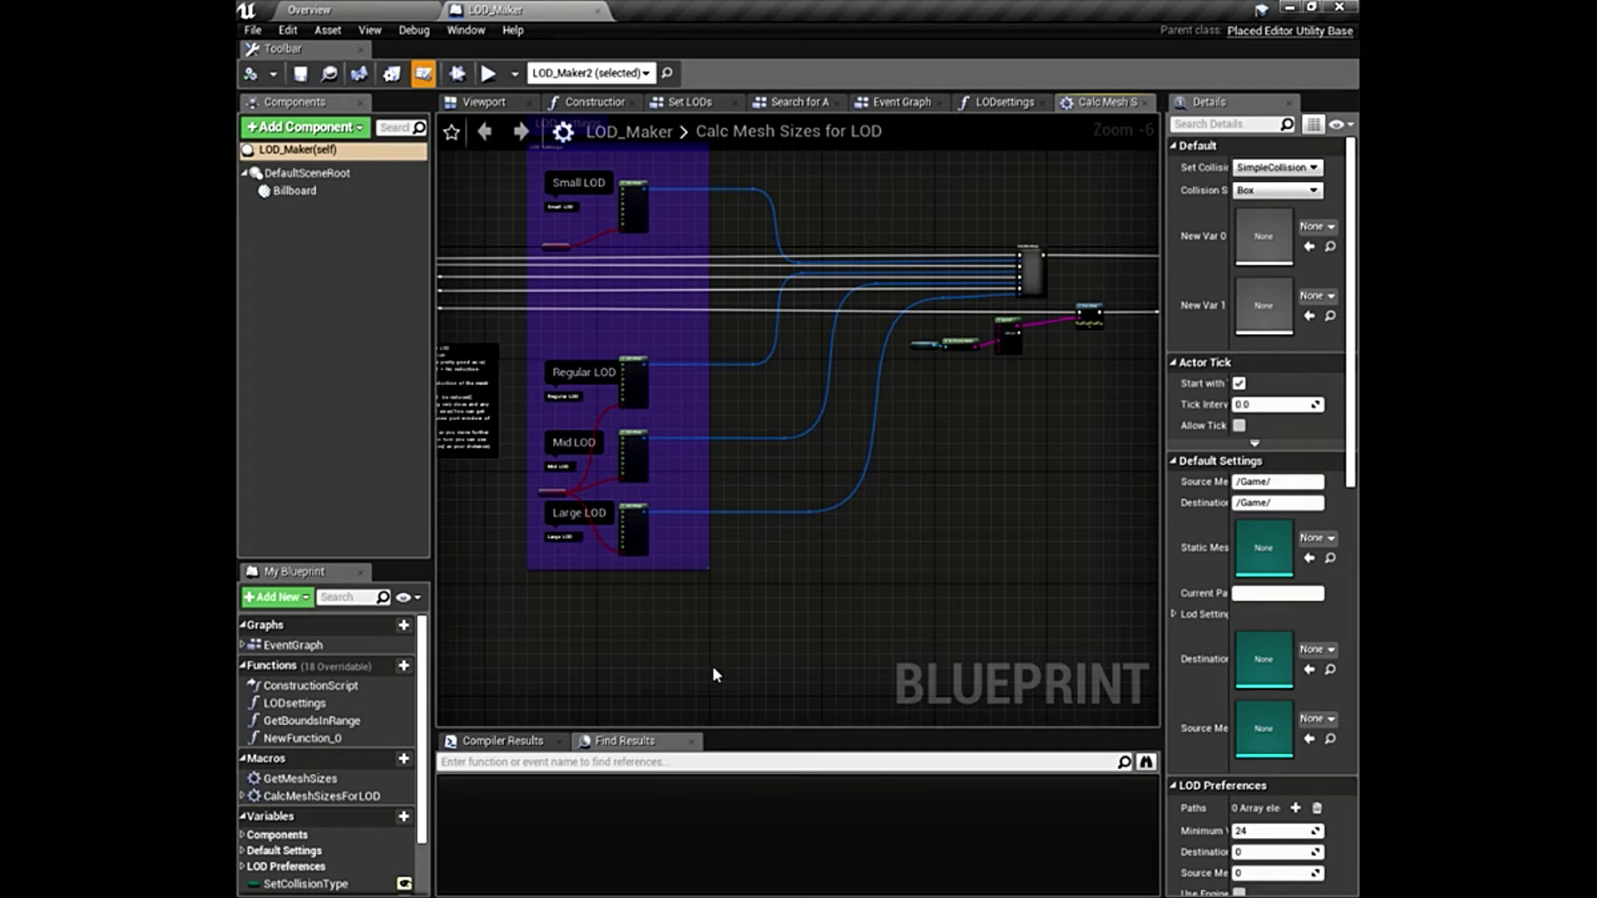
right_click_drag(730, 575, 813, 574)
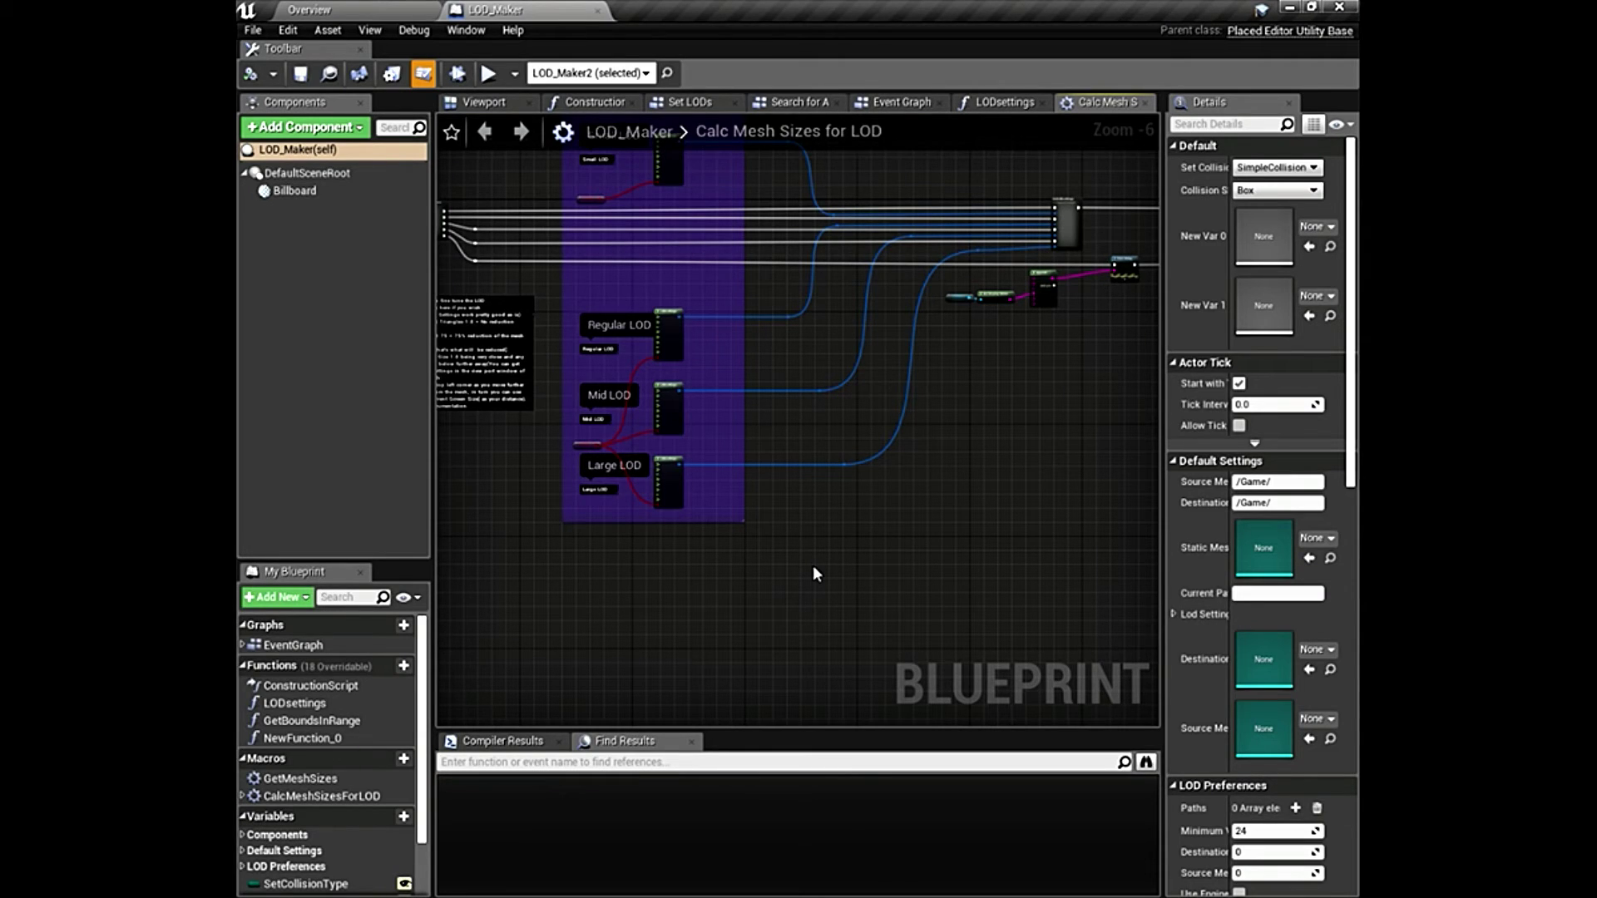
right_click_drag(859, 551, 905, 556)
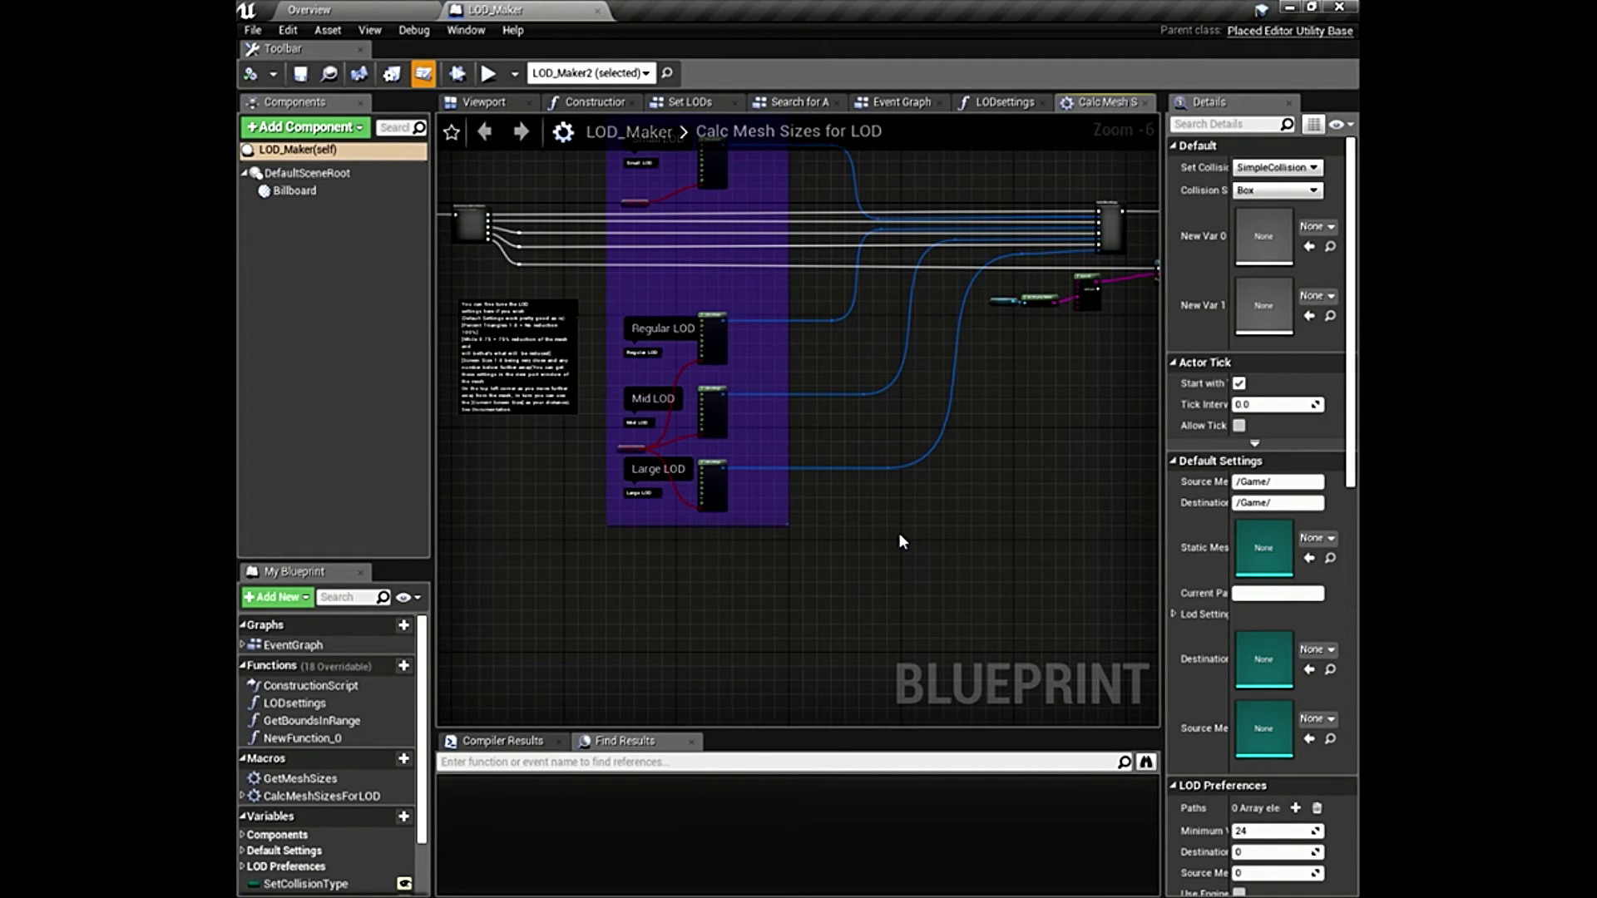
scroll(777, 503, "down", 1)
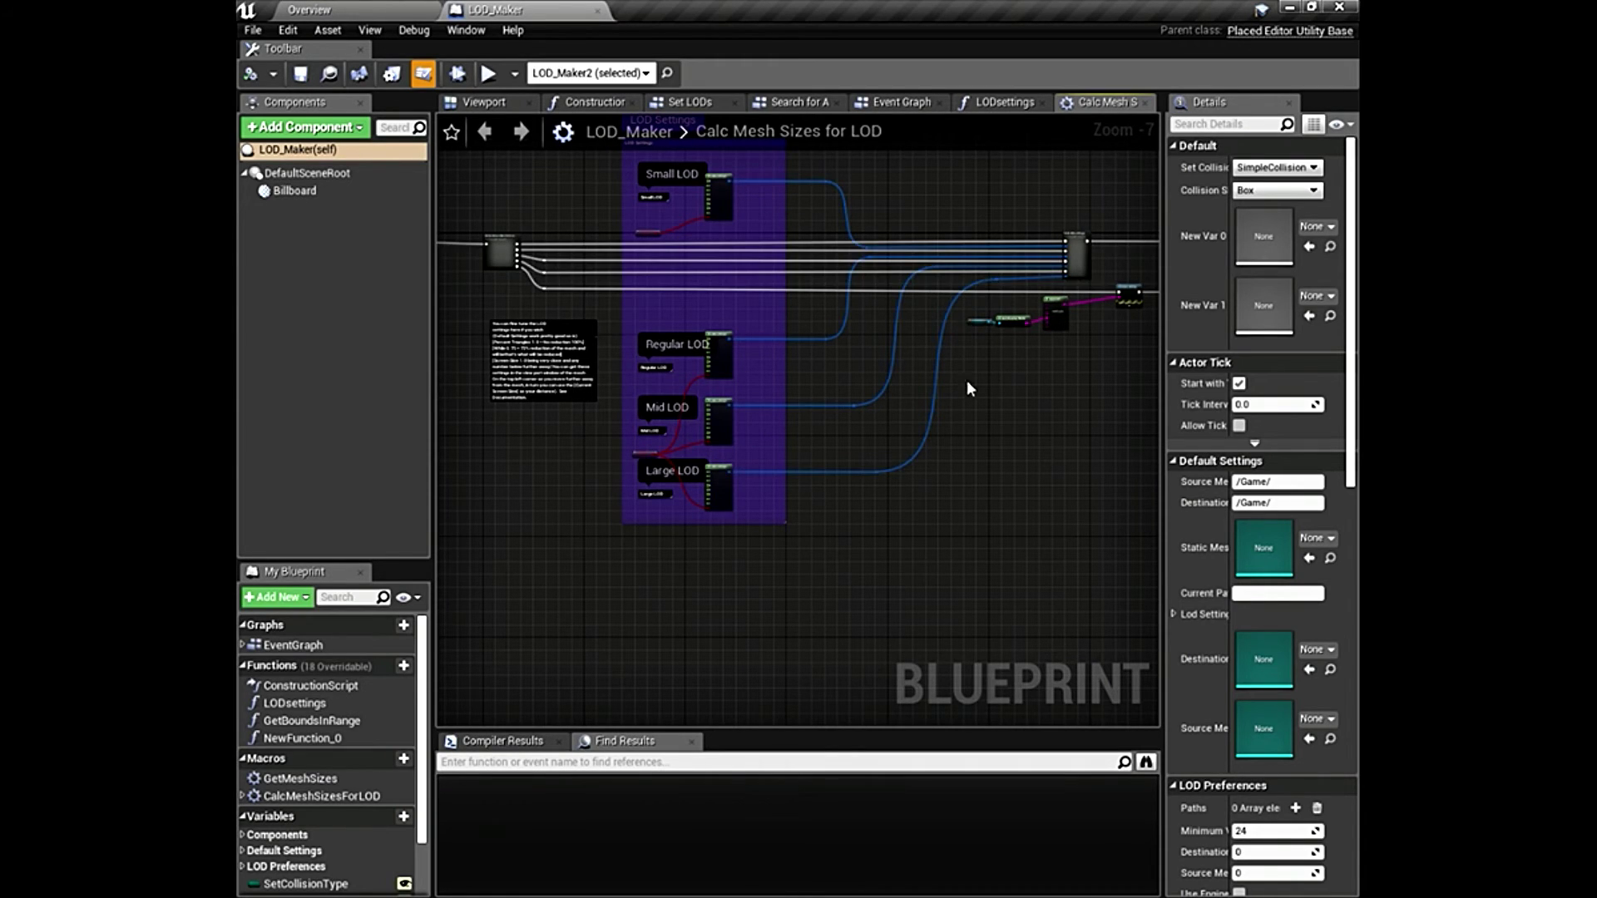
right_click_drag(967, 381, 937, 427)
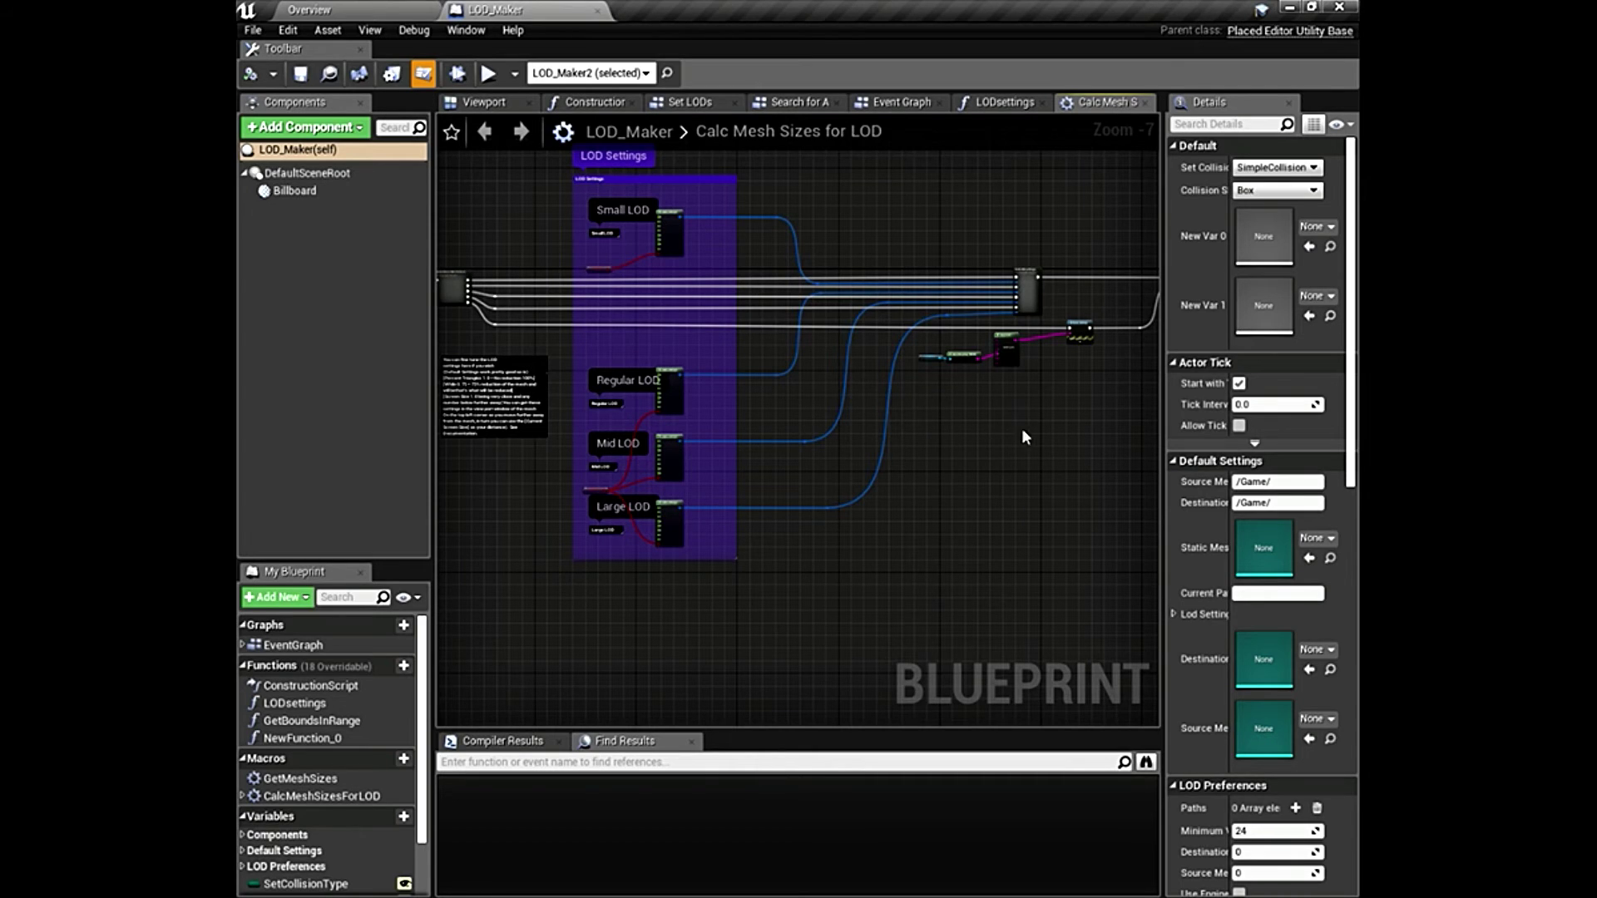
scroll(1028, 372, "up", 2)
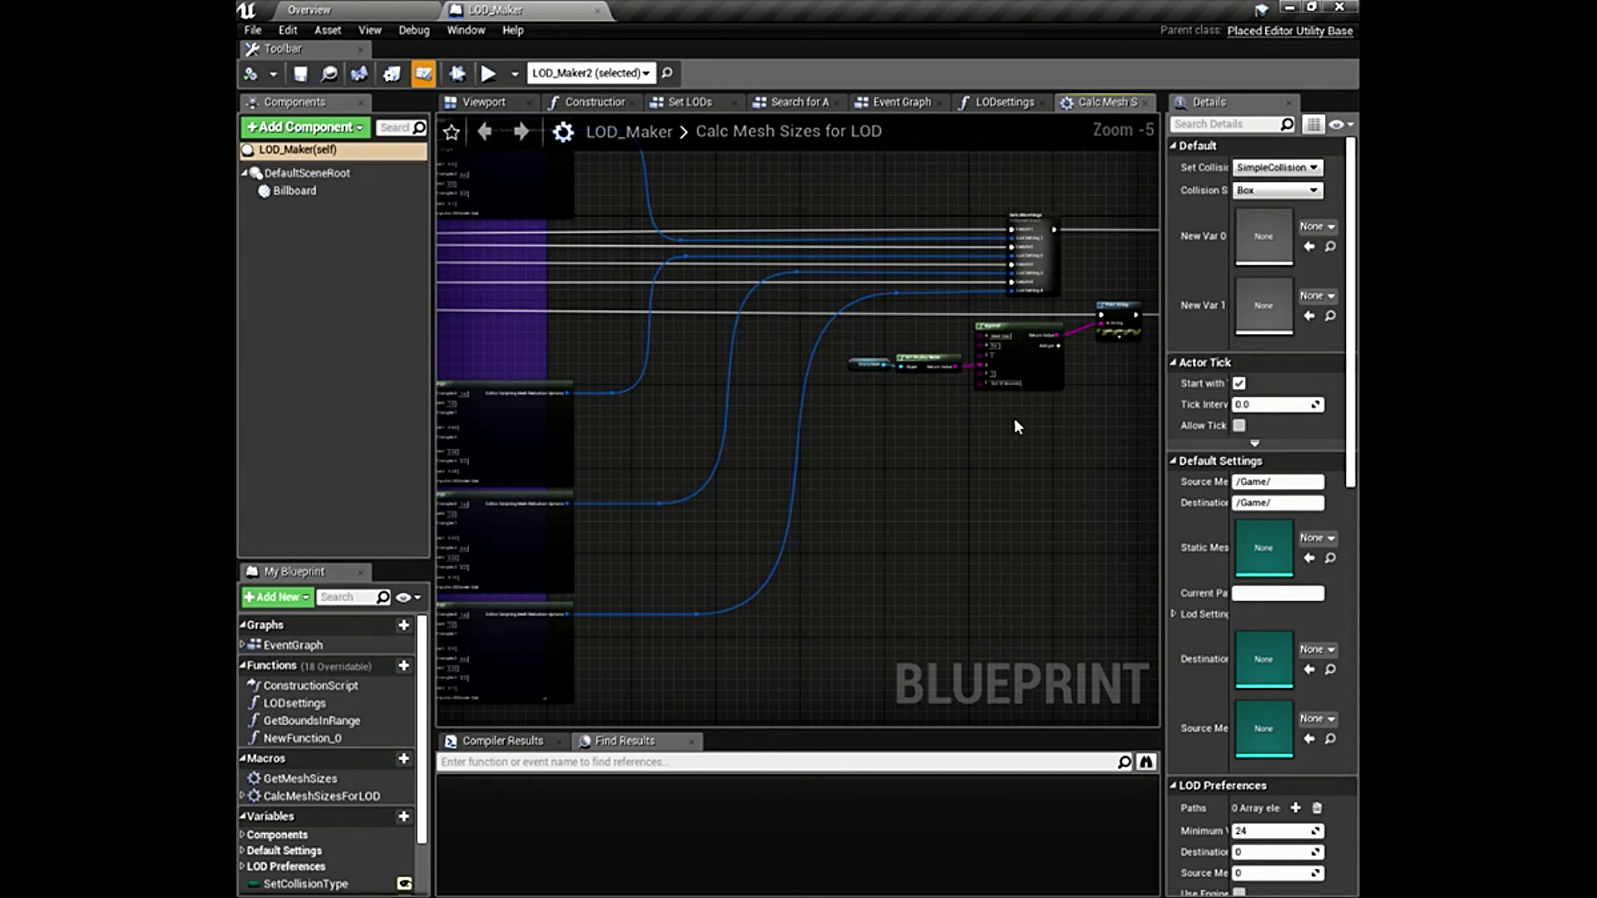
scroll(1015, 418, "down", 2)
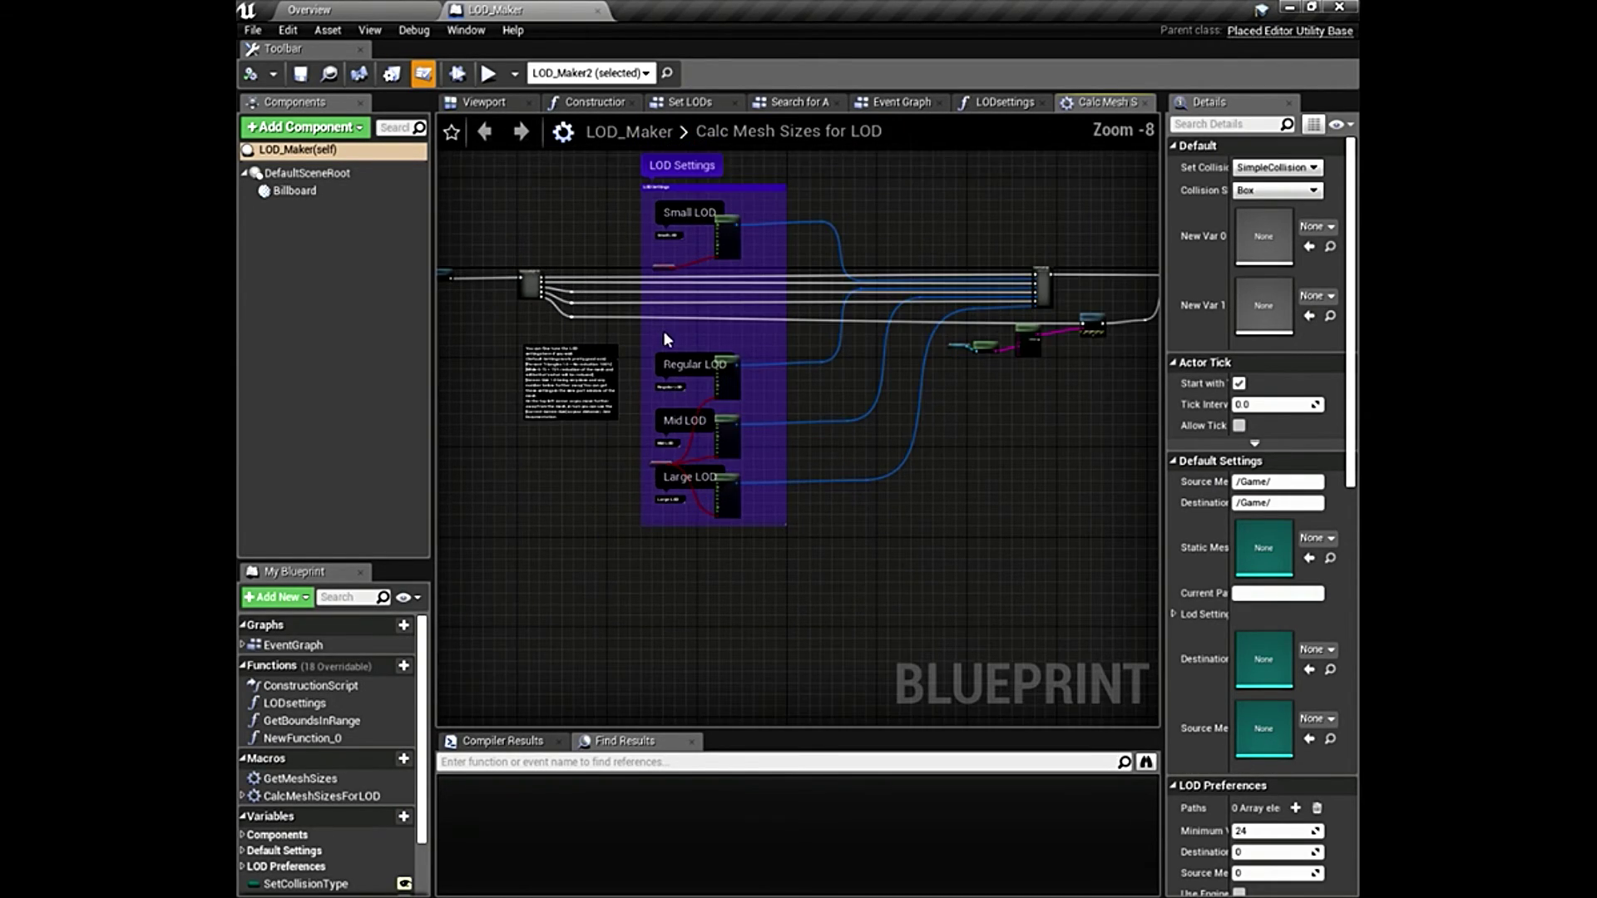
scroll(657, 311, "down", 1)
right_click_drag(875, 426, 893, 451)
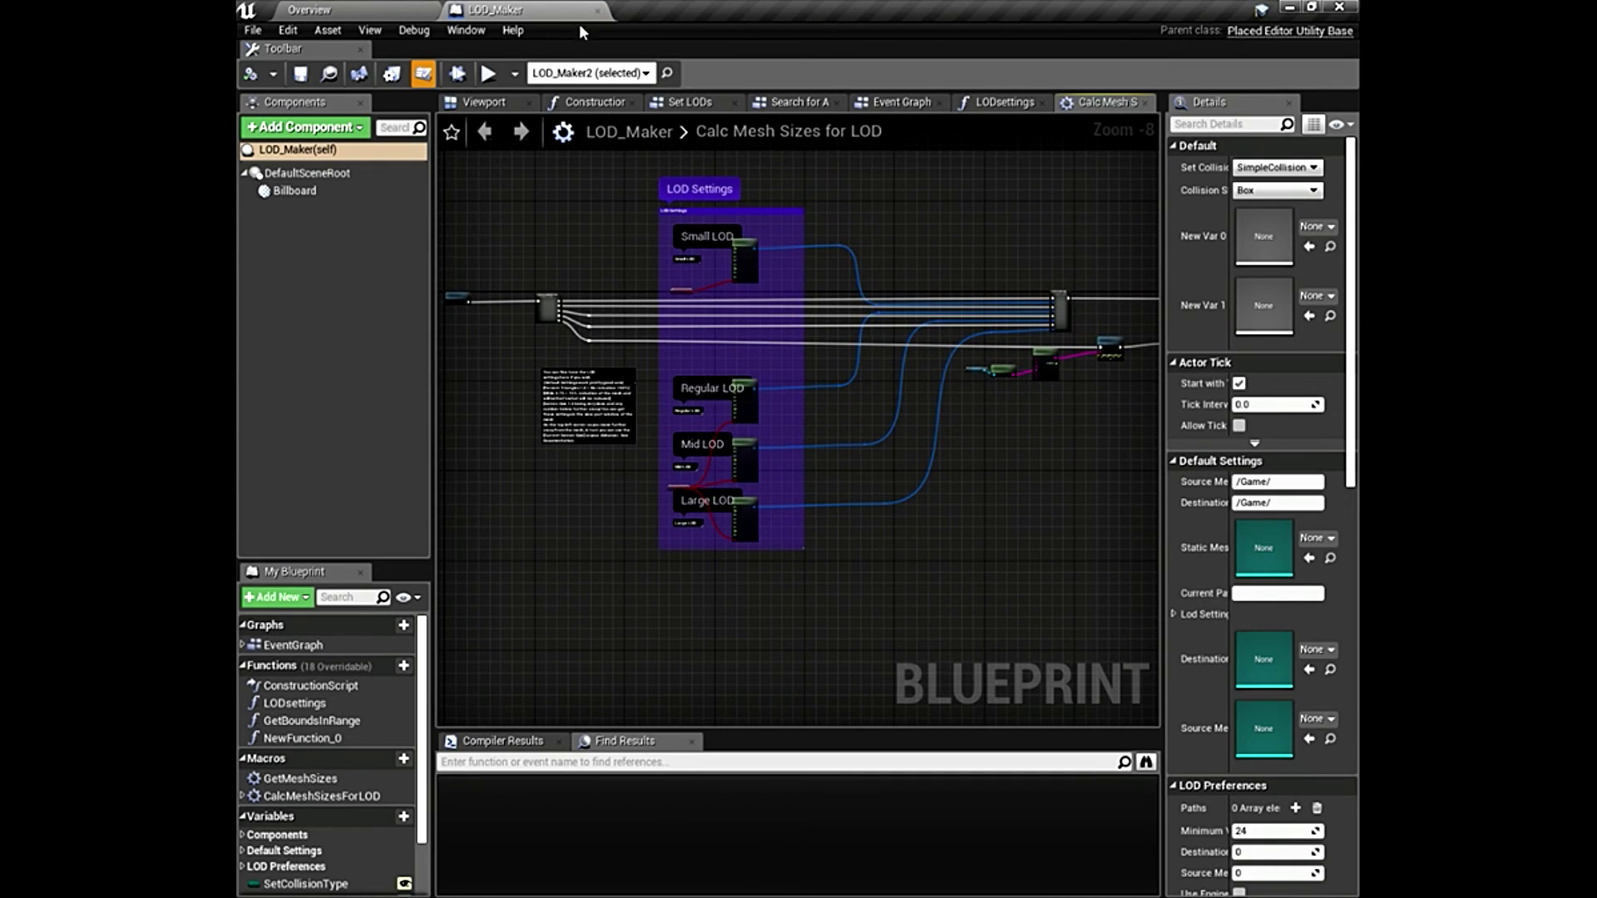
Switch to the Overview level and fly the camera past the statue, benches and taxis.
left_click(366, 10)
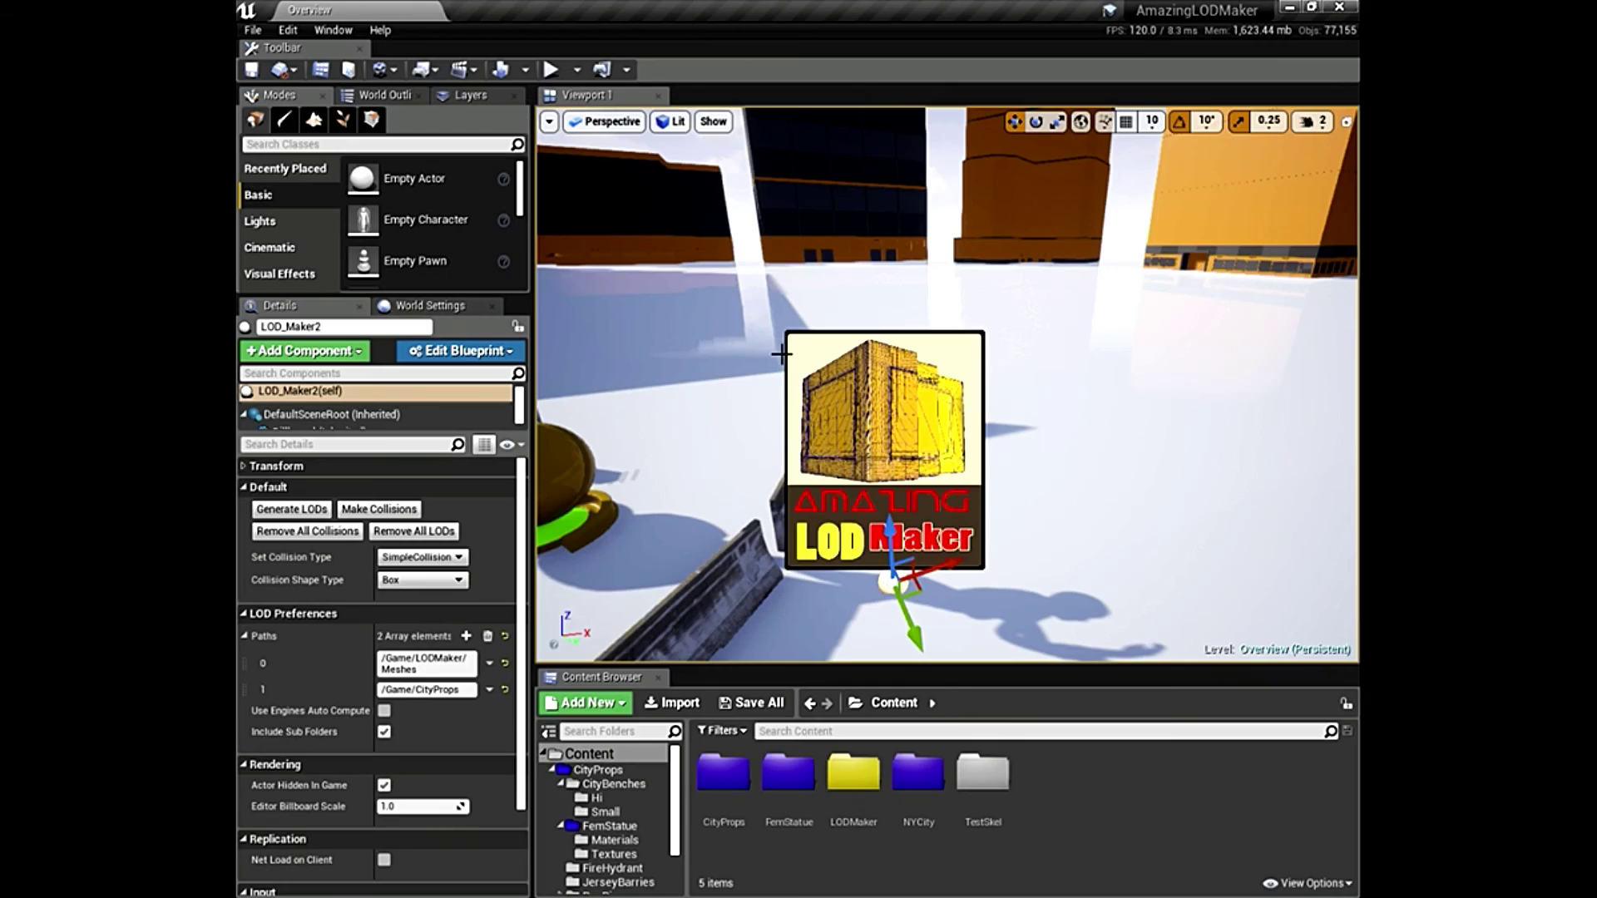
left_click_drag(691, 356, 587, 468)
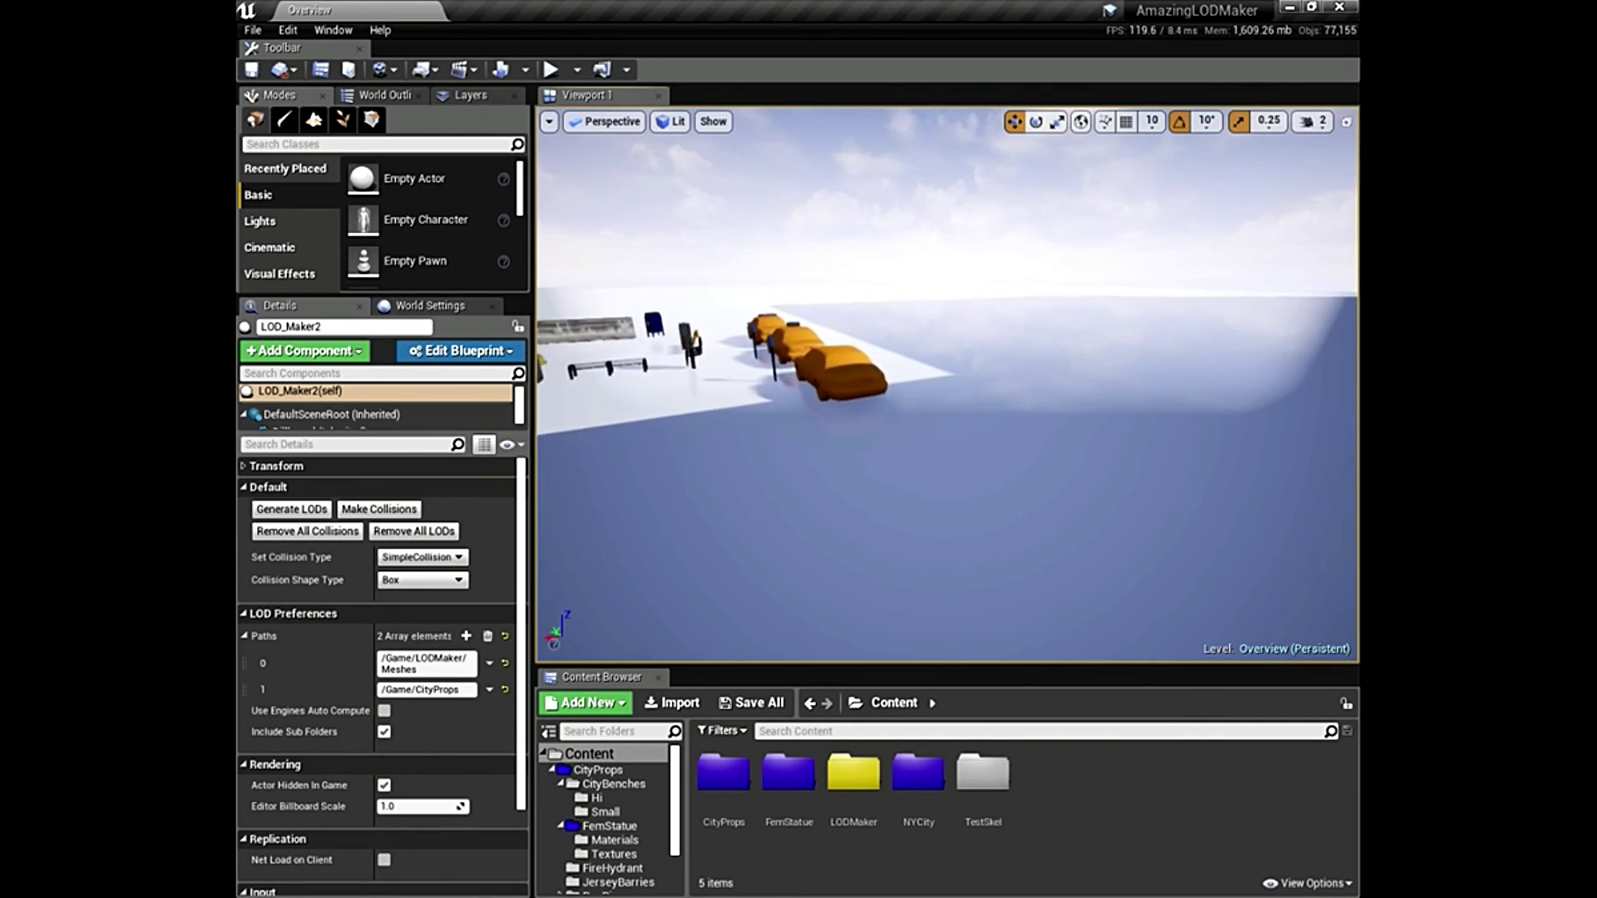
left_click_drag(588, 467, 527, 587)
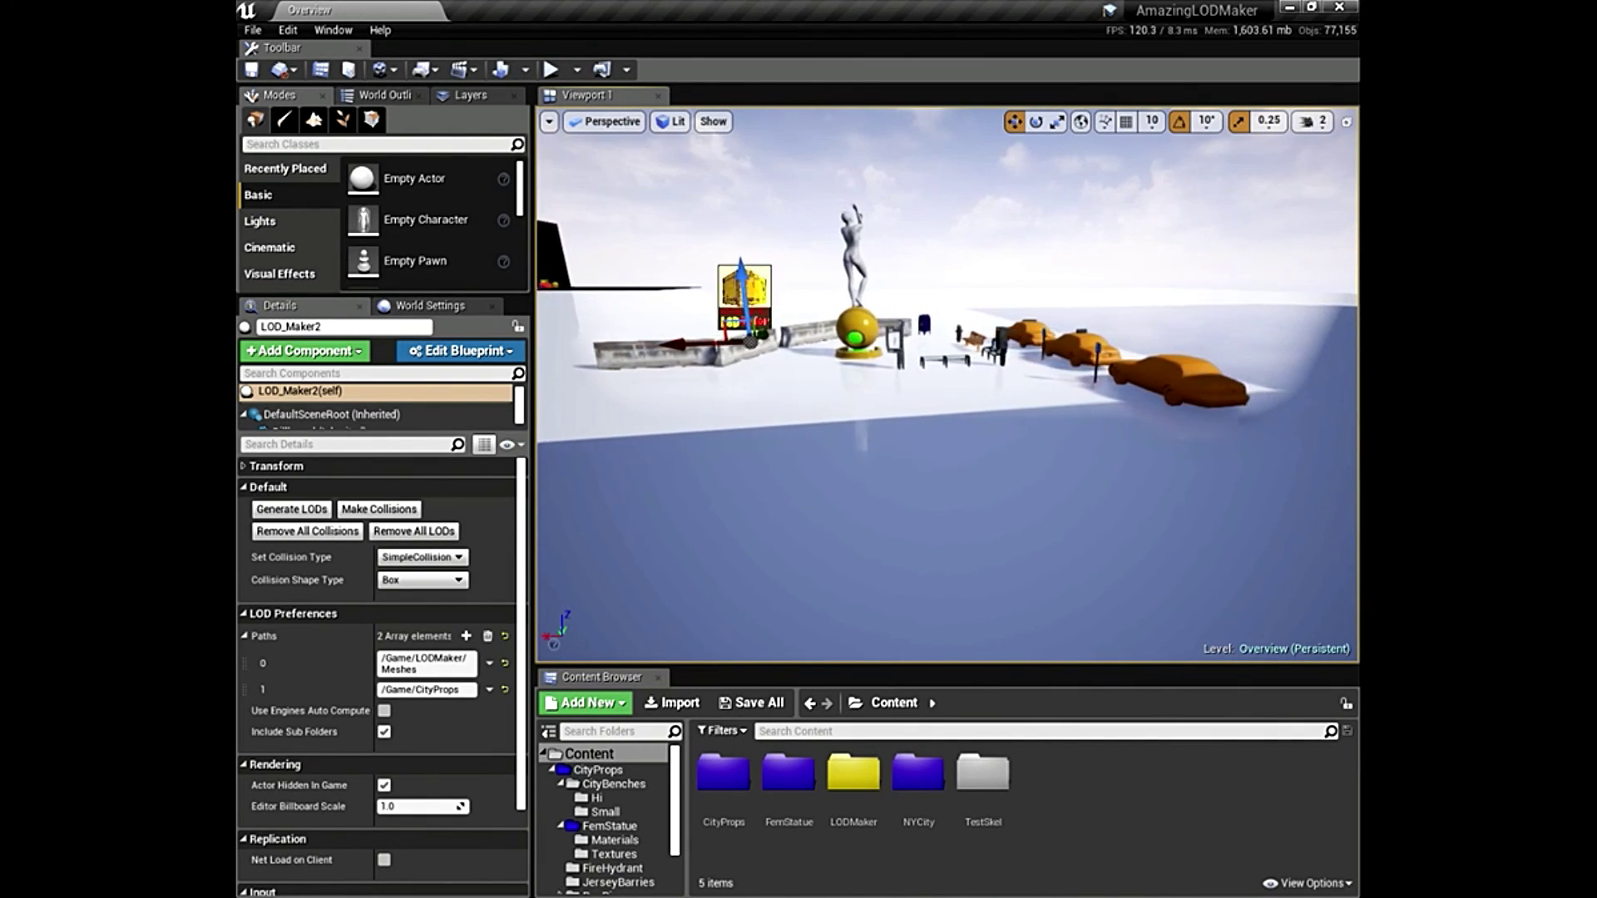
left_click_drag(528, 587, 587, 567)
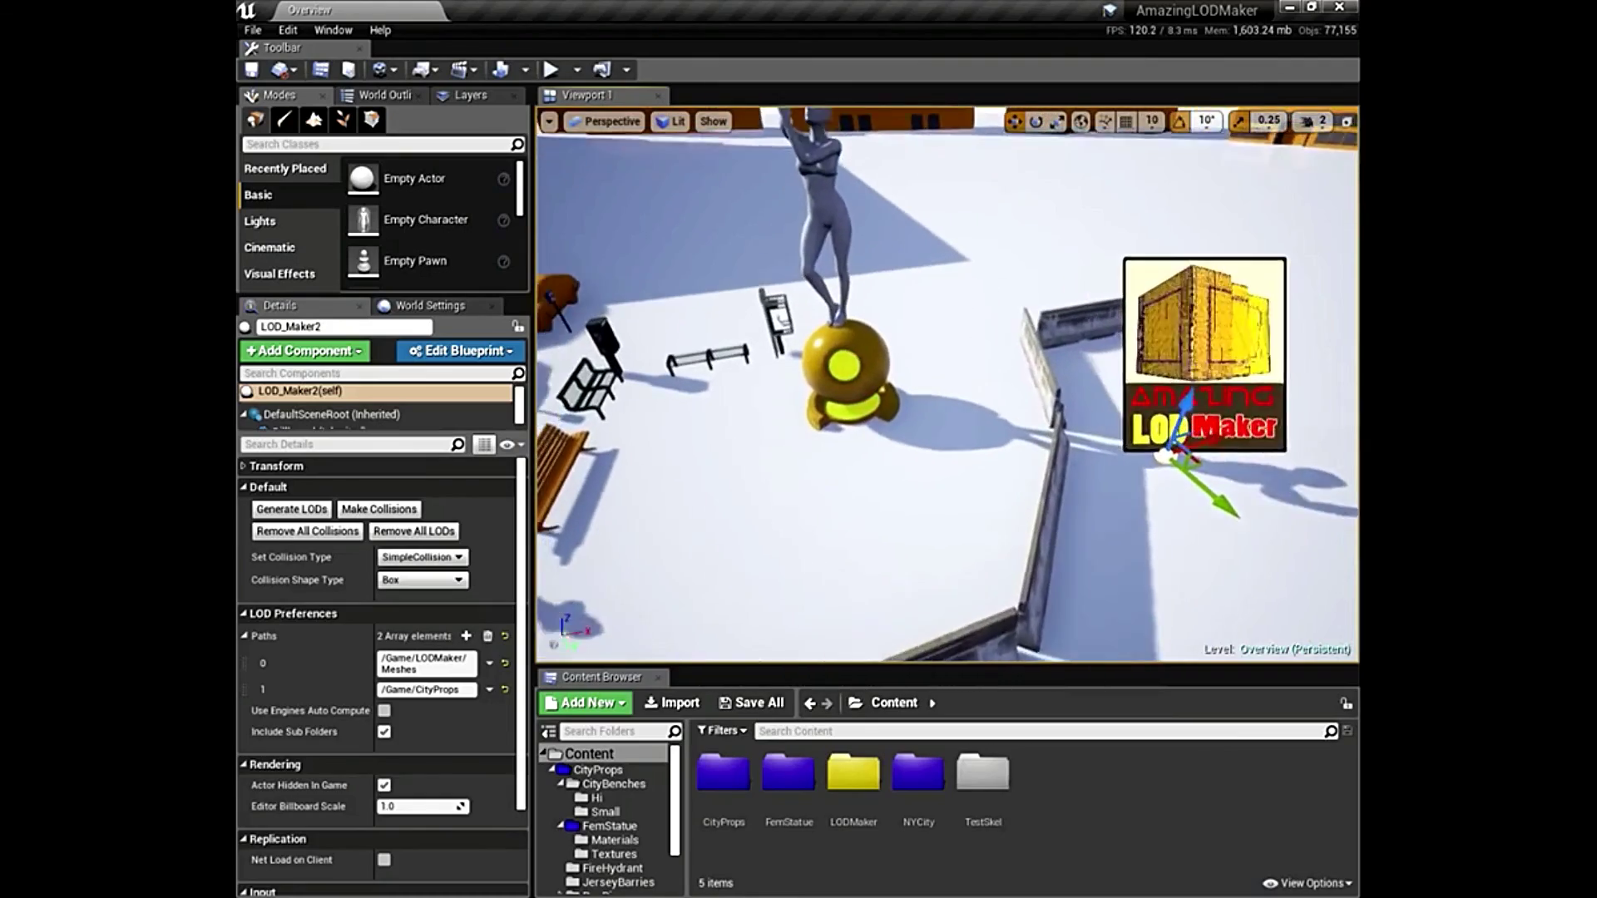